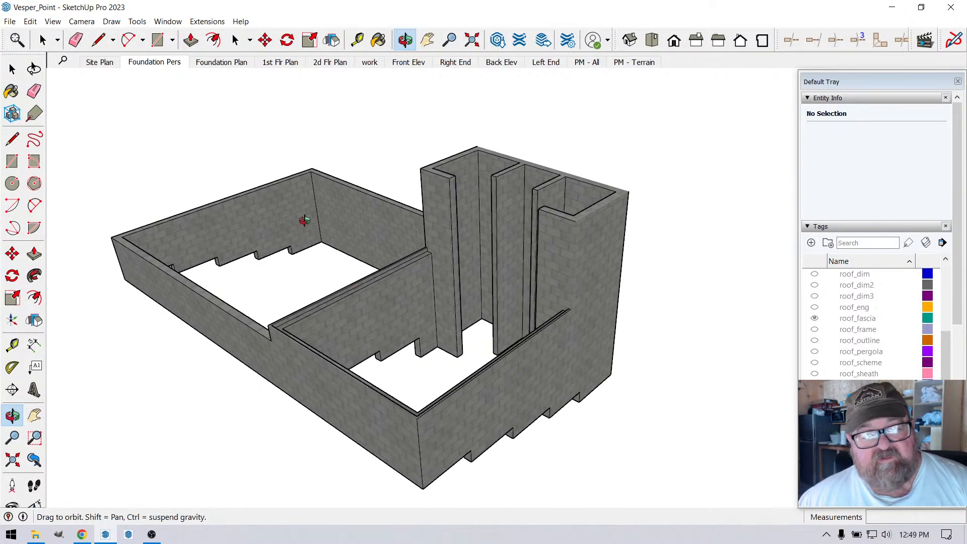
# - Update the Foundation Pers scene with the current view and switch to the work scene
pyautogui.rightClick(165, 64)
pyautogui.click(190, 115)
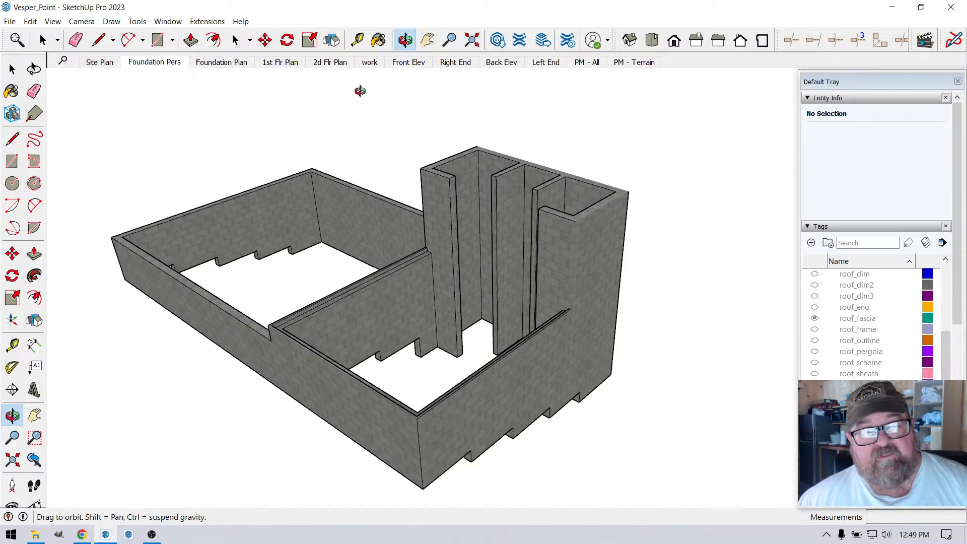
pyautogui.click(372, 66)
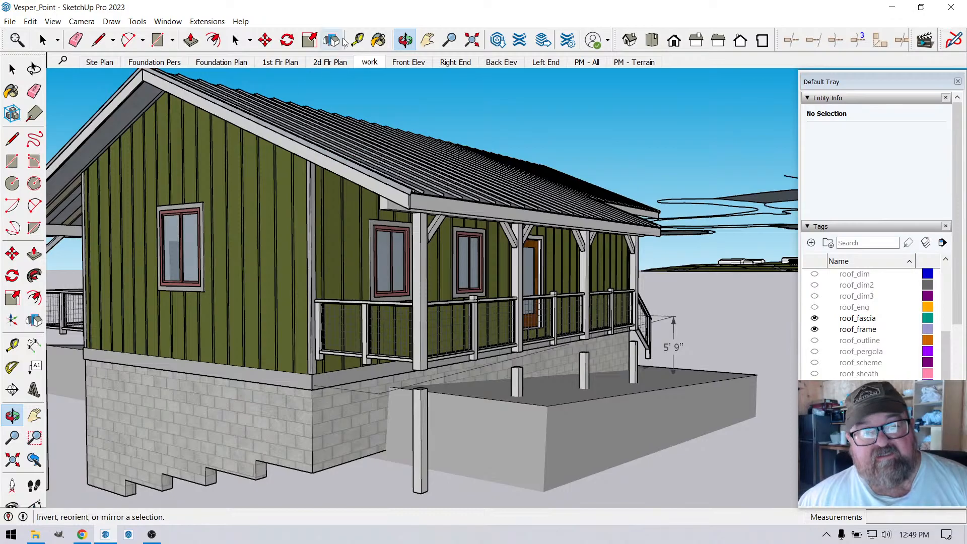
# - Rotate the grade block beside the house 90 degrees about the vertical axis
pyautogui.click(405, 40)
pyautogui.moveTo(479, 195); pyautogui.dragTo(508, 314)
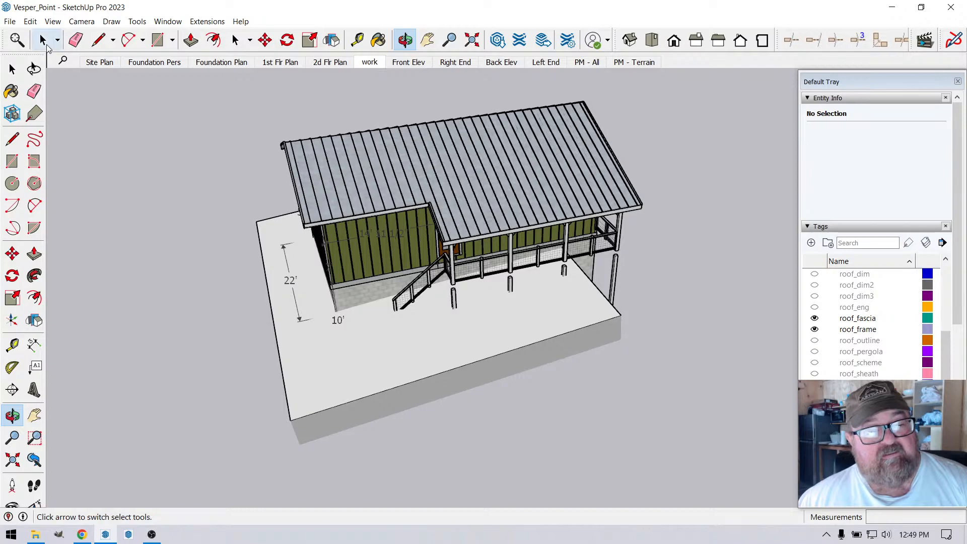
pyautogui.click(42, 40)
pyautogui.click(377, 348)
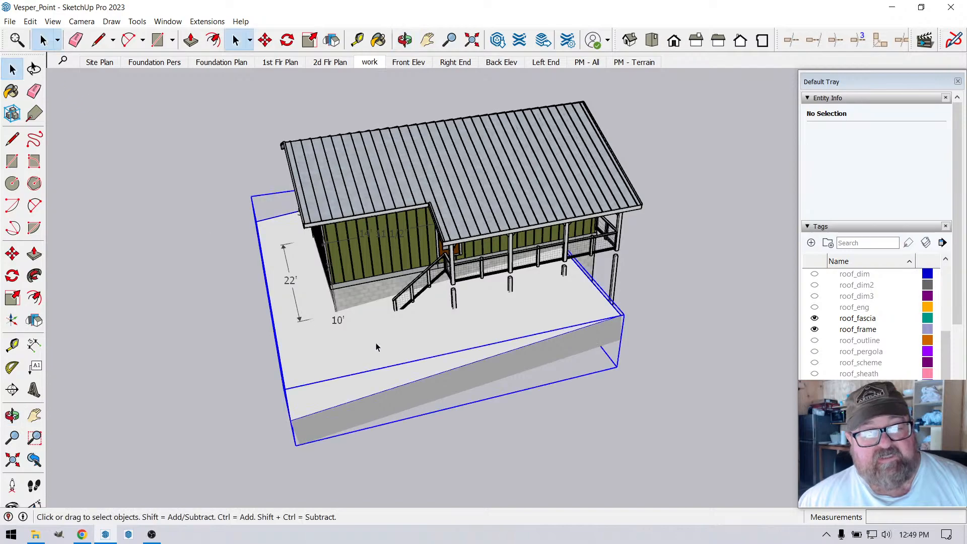
pyautogui.click(288, 40)
pyautogui.click(210, 338)
pyautogui.click(228, 331)
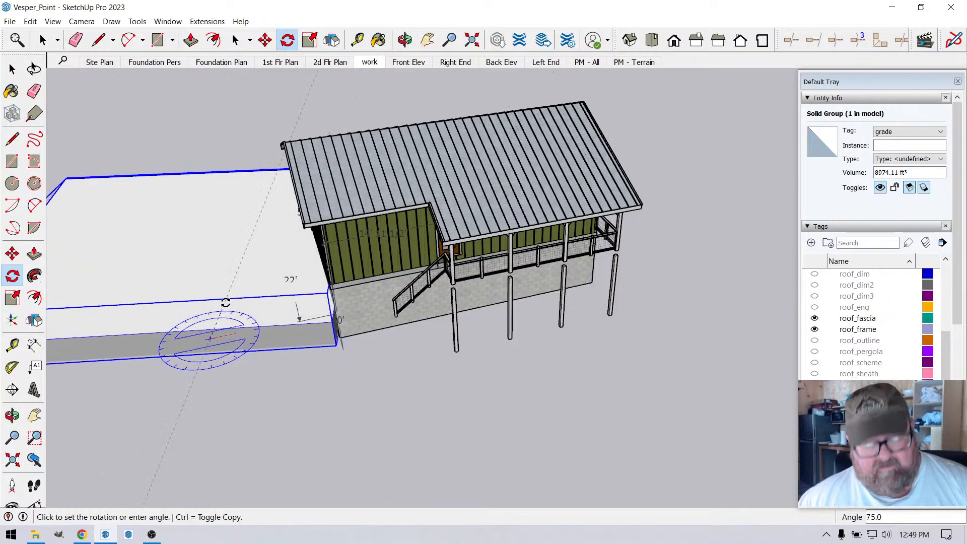
pyautogui.write('90')
pyautogui.press('Return')
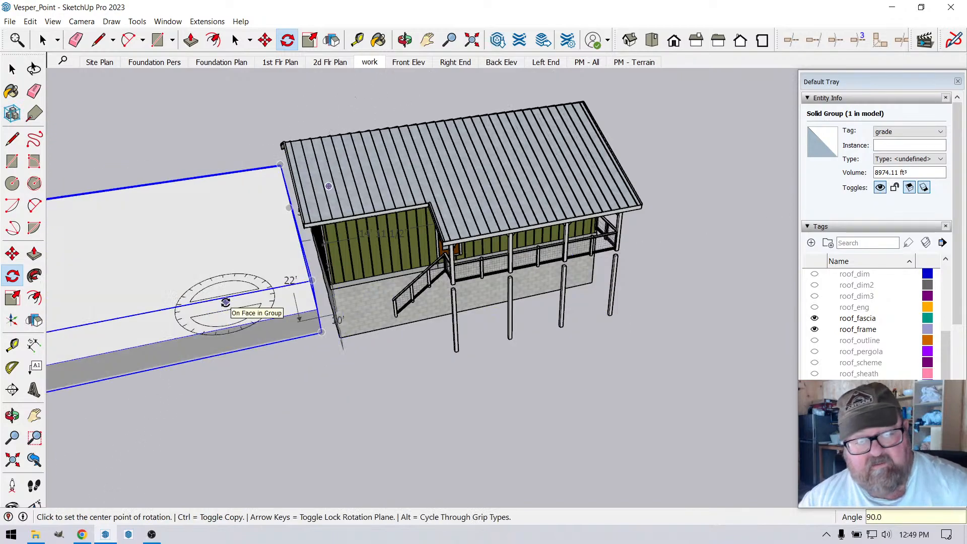
# - Move the rotated grade block under the house so that it surrounds the foundation
pyautogui.click(405, 40)
pyautogui.moveTo(312, 272); pyautogui.dragTo(579, 227)
pyautogui.scroll(-1, 579, 227)
pyautogui.scroll(-1, 394, 287)
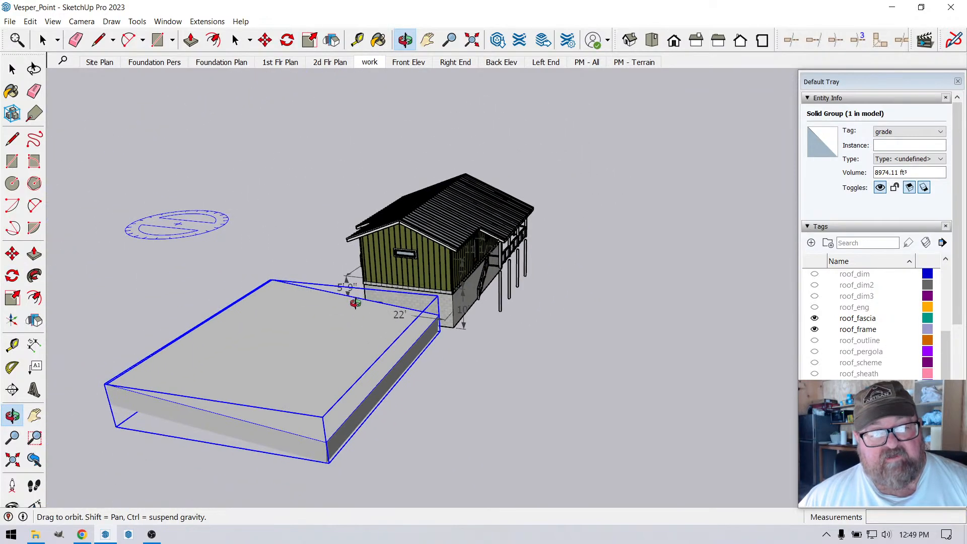
pyautogui.press('space')
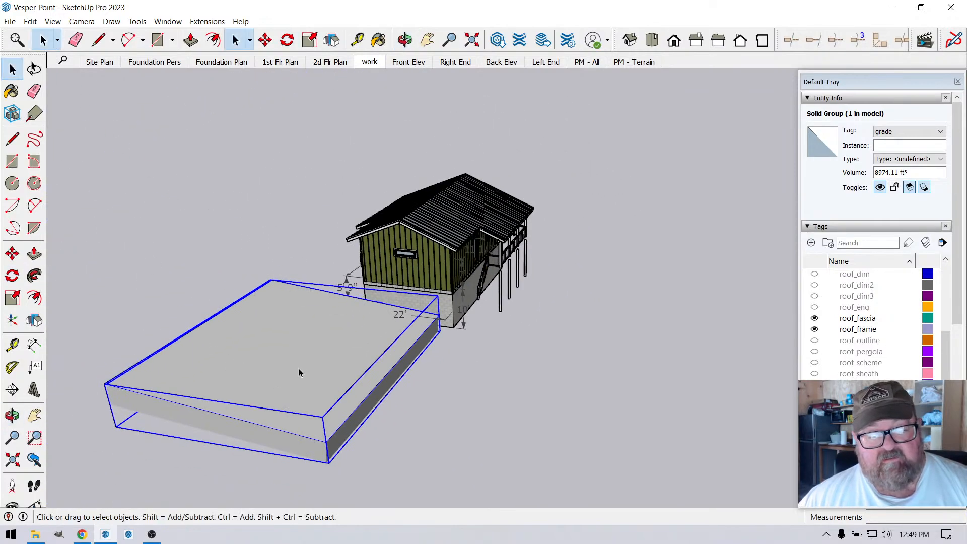
pyautogui.click(265, 41)
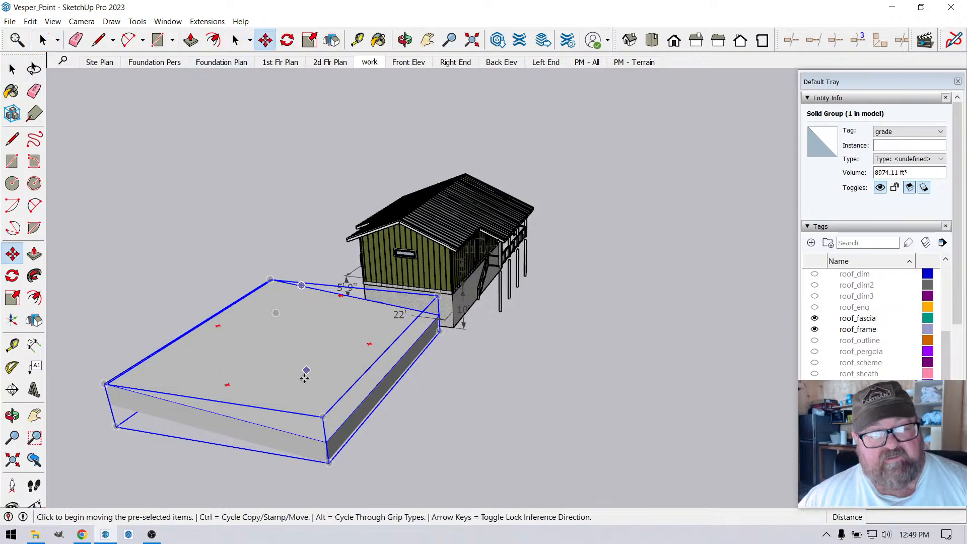
pyautogui.click(305, 373)
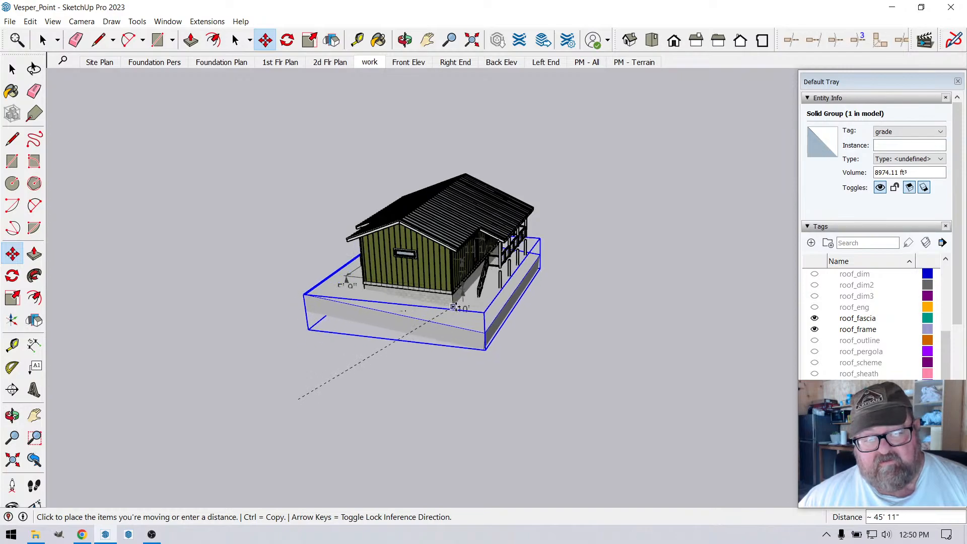
pyautogui.click(433, 322)
# - Lower the grade block vertically by about 2' 7" against the foundation wall
pyautogui.scroll(5, 433, 321)
pyautogui.click(457, 286)
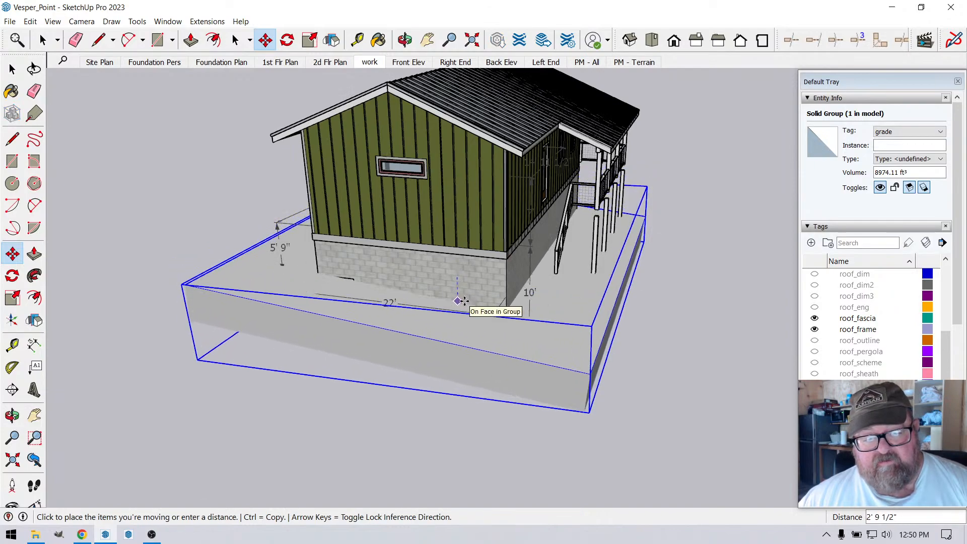
pyautogui.click(459, 299)
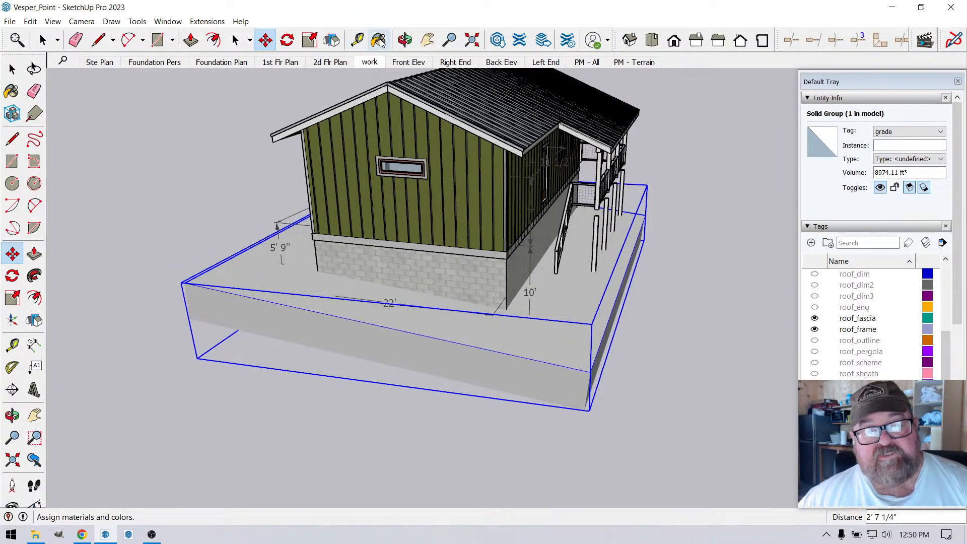
# - Slide the grade block about 4' 4" along the red axis toward the house's far gable end and deselect it
pyautogui.click(405, 40)
pyautogui.moveTo(293, 217); pyautogui.dragTo(402, 400)
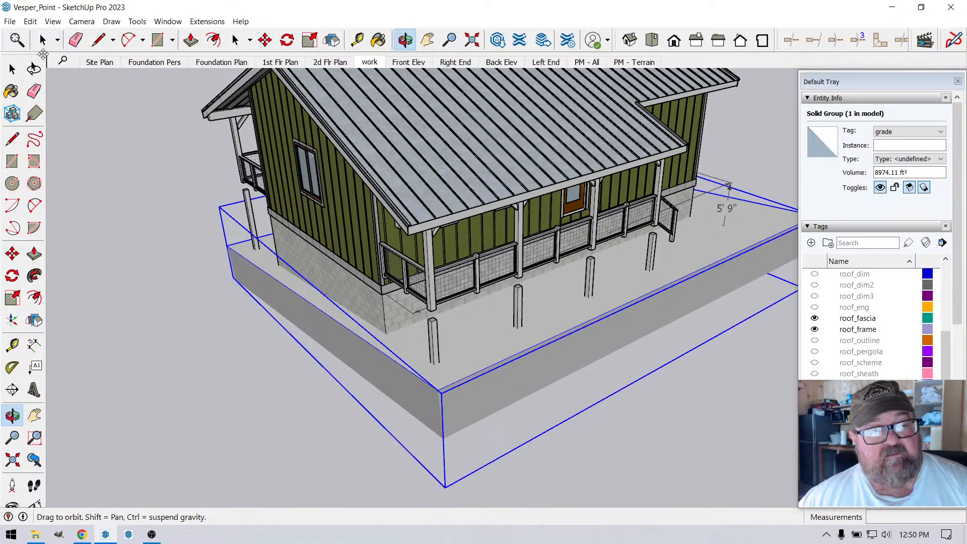
pyautogui.click(265, 40)
pyautogui.click(653, 280)
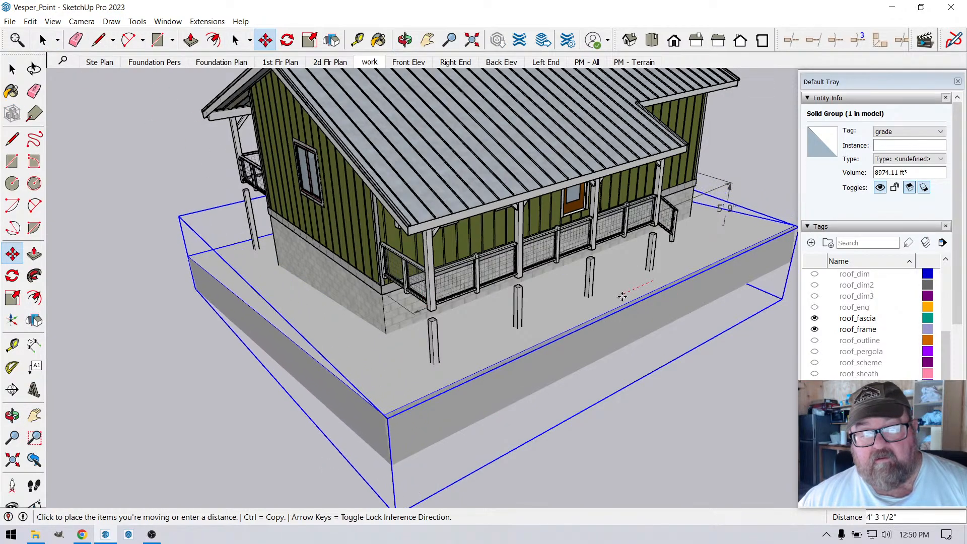
pyautogui.click(623, 296)
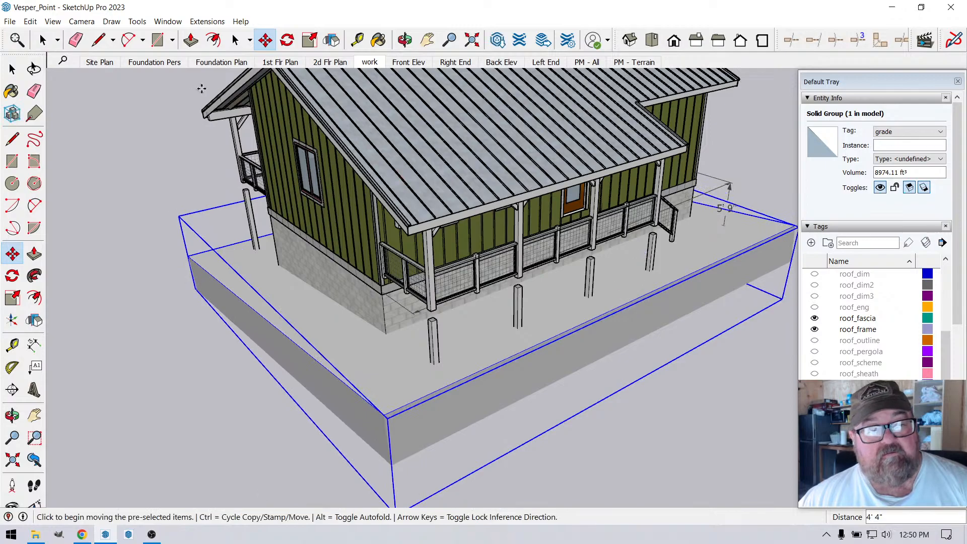
pyautogui.click(43, 39)
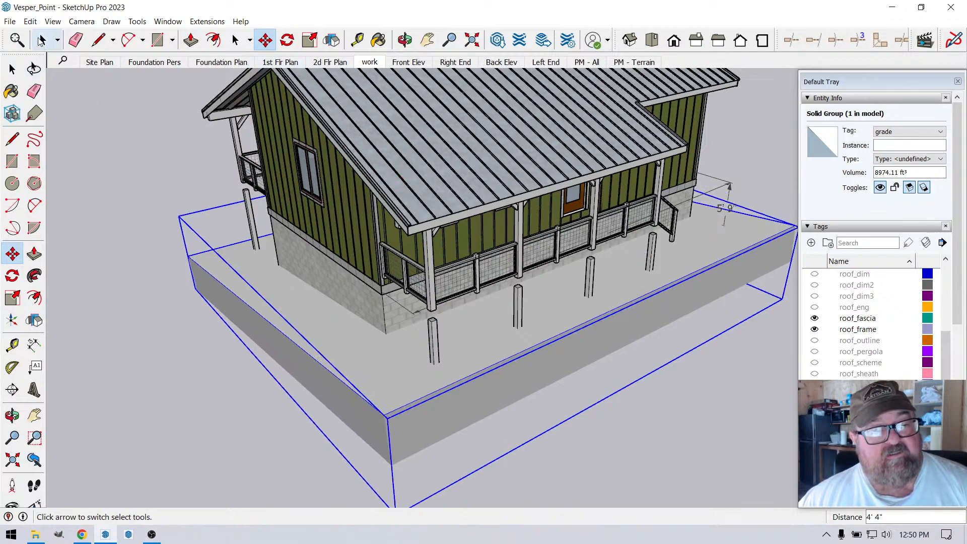
pyautogui.click(142, 195)
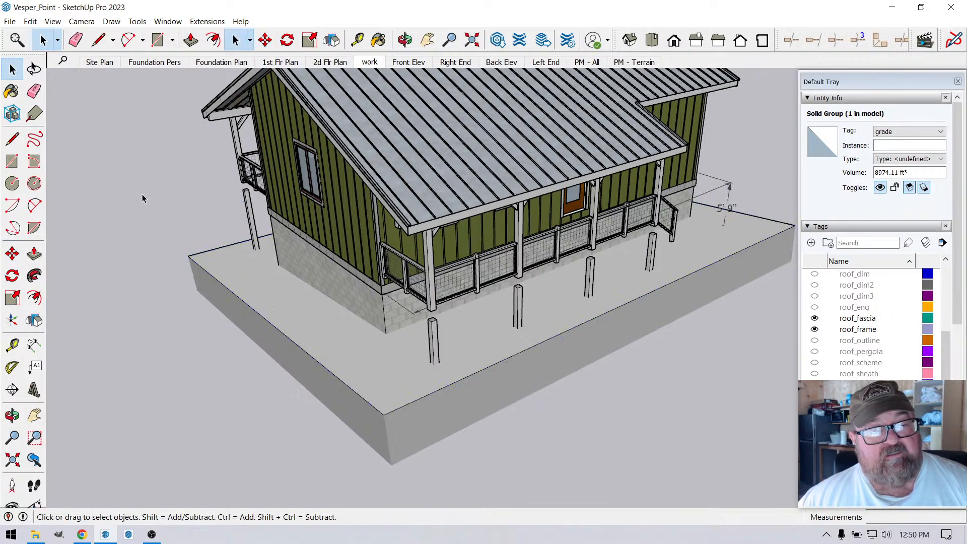
# - In the Foundation Pers scene, draw a rectangle over the large lower foundation bay, spanning its outer wall corners
pyautogui.click(174, 64)
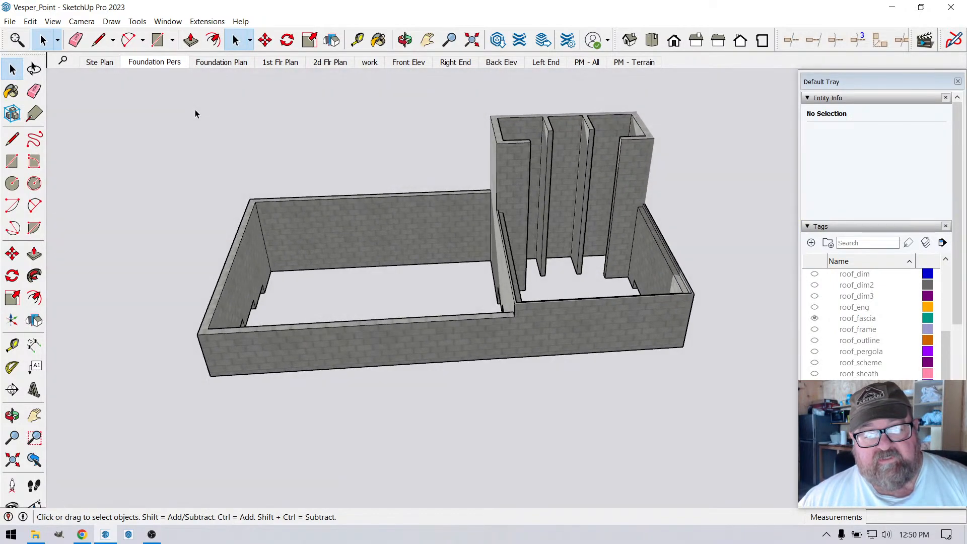
pyautogui.click(405, 40)
pyautogui.moveTo(391, 166); pyautogui.dragTo(438, 426)
pyautogui.scroll(-3, 647, 247)
pyautogui.scroll(3, 357, 361)
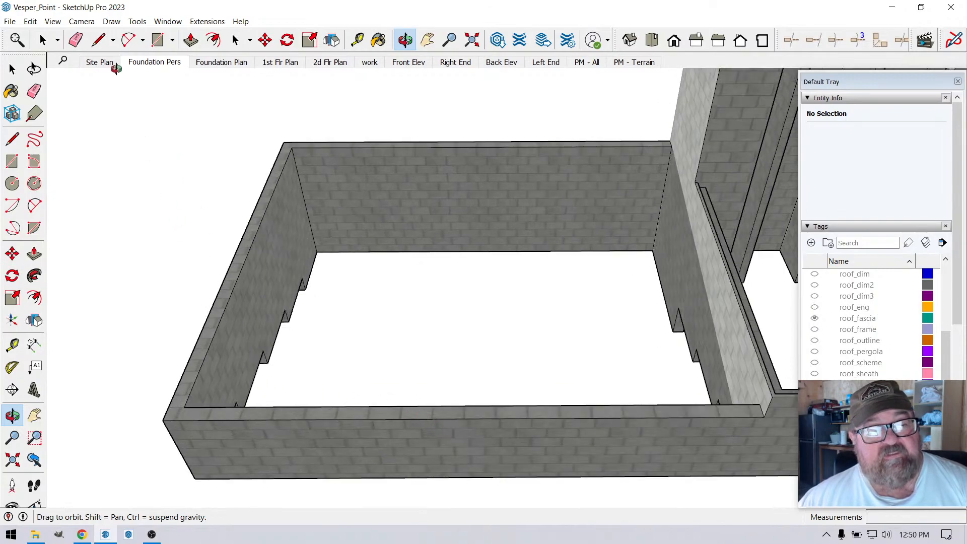
pyautogui.click(157, 39)
pyautogui.click(284, 144)
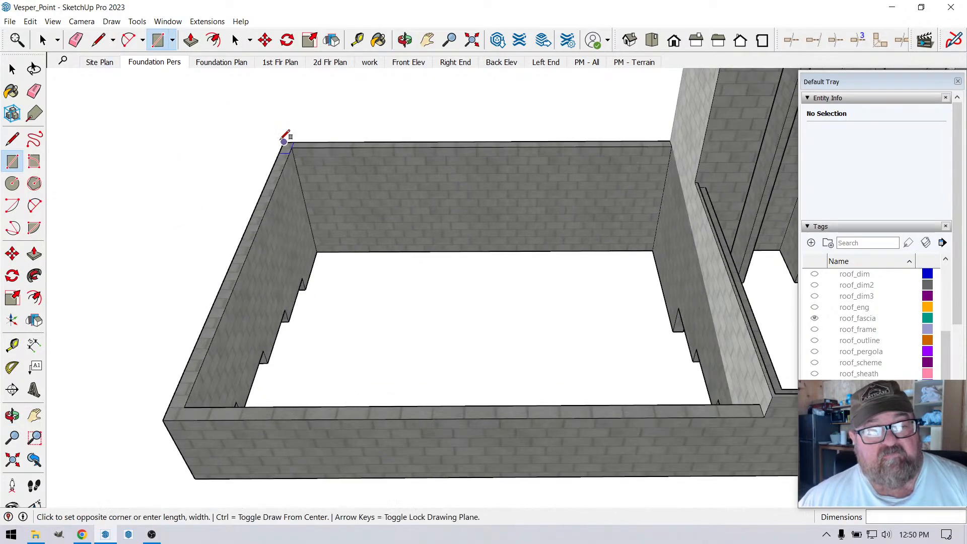
pyautogui.scroll(5, 349, 190)
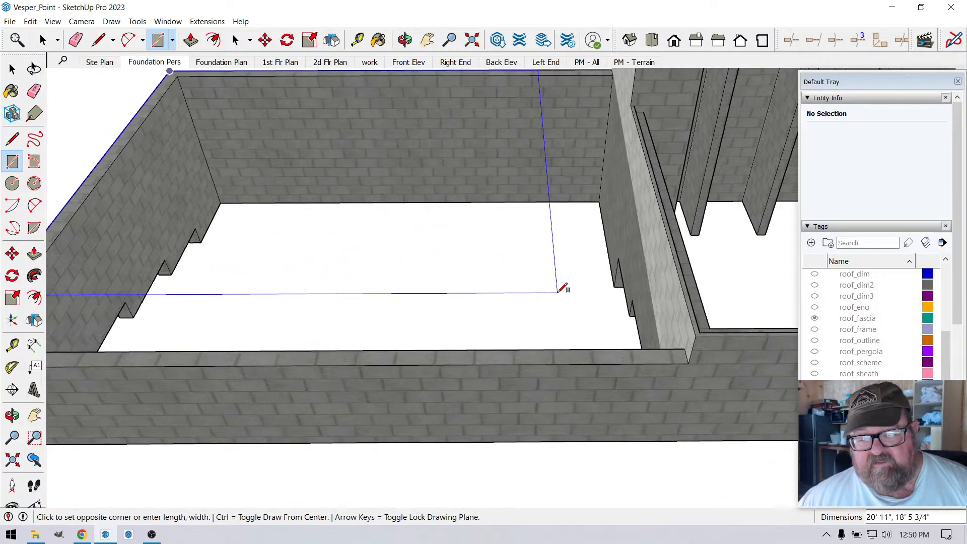
pyautogui.click(688, 362)
pyautogui.scroll(-3, 675, 348)
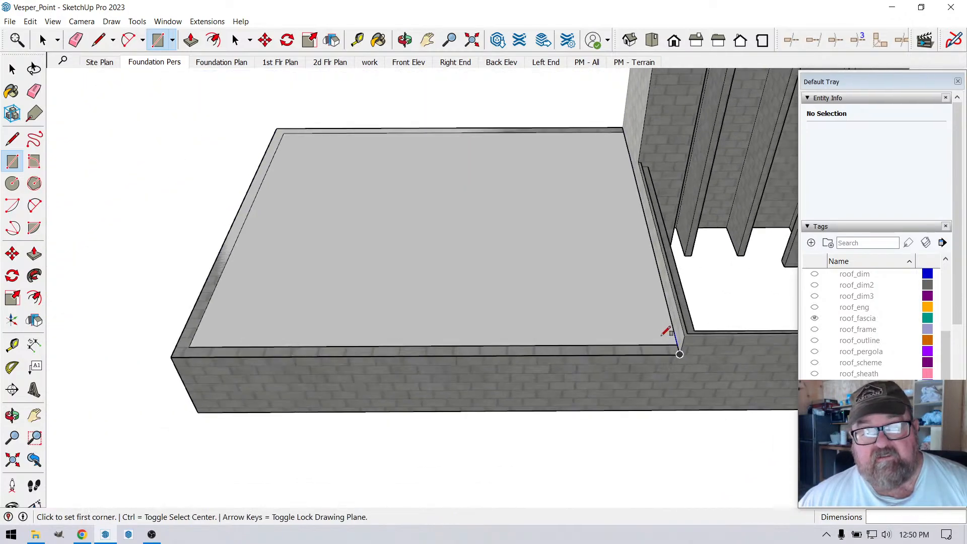
# - Offset the edges of the new rectangle inward by 7.25 inches
pyautogui.scroll(3, 277, 324)
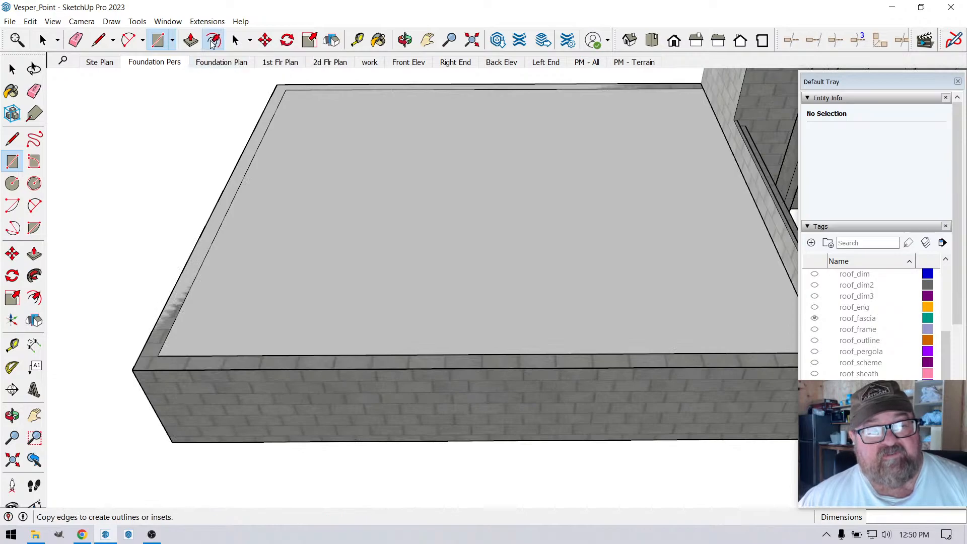
pyautogui.click(213, 42)
pyautogui.click(203, 237)
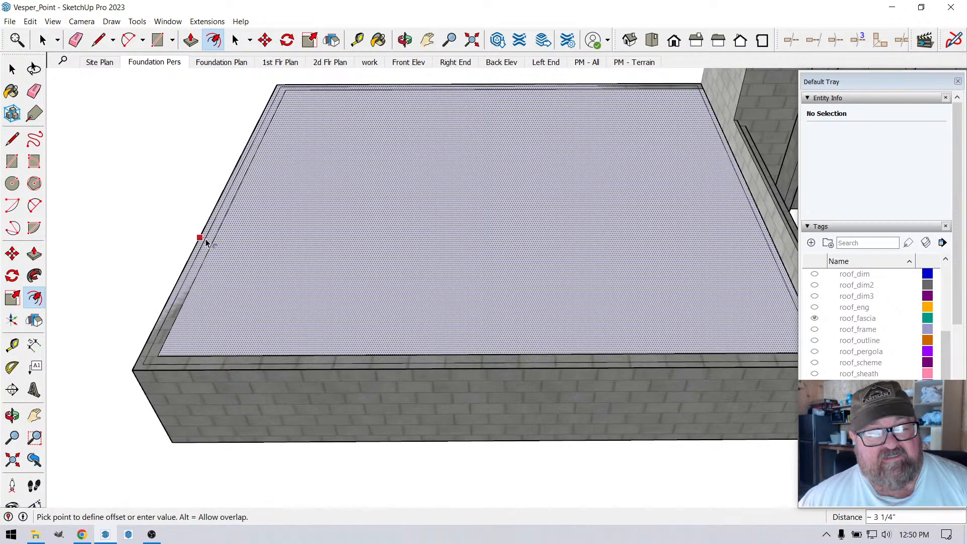
pyautogui.click(206, 241)
pyautogui.click(221, 253)
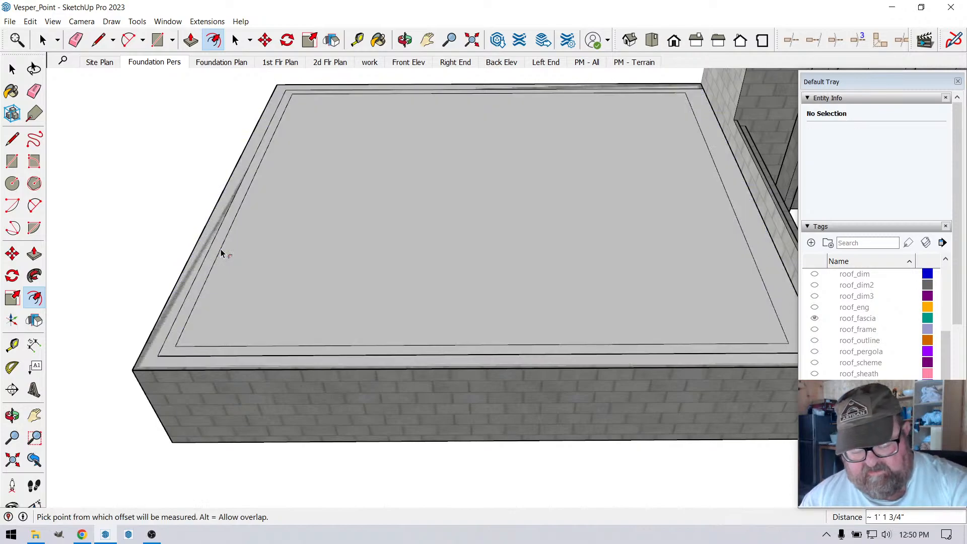
pyautogui.write('7.25')
pyautogui.press('Return')
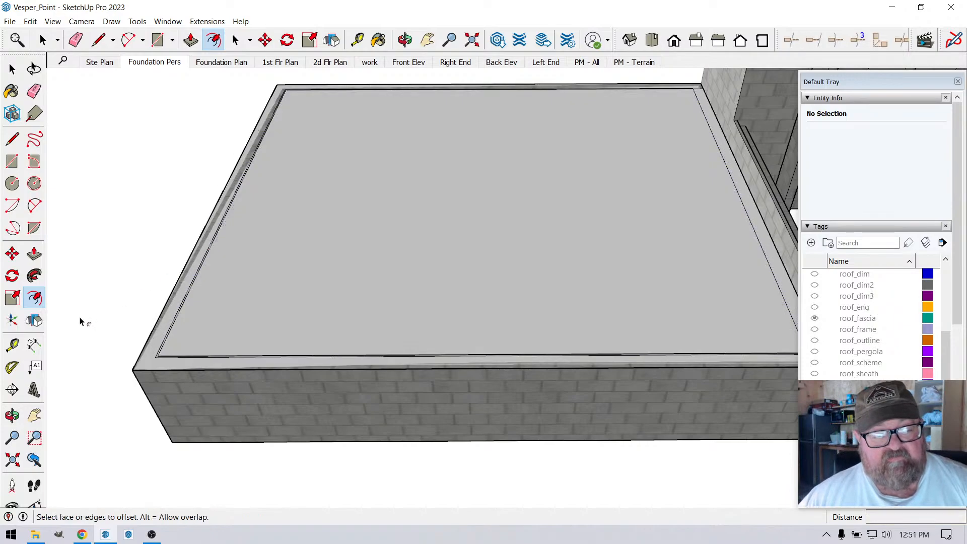
# - Push/Pull the border face on top of the foundation walls up 1.5 inches
pyautogui.scroll(3, 95, 322)
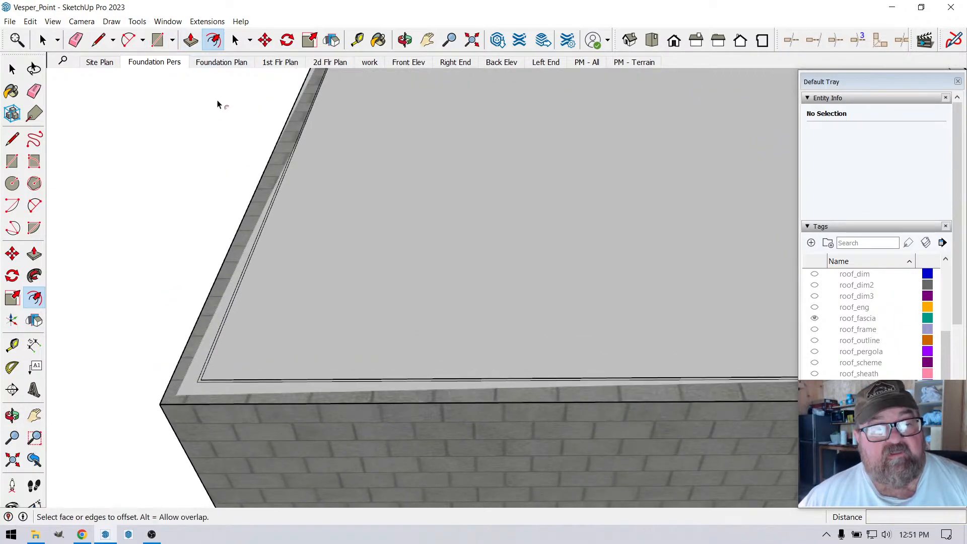
pyautogui.click(191, 42)
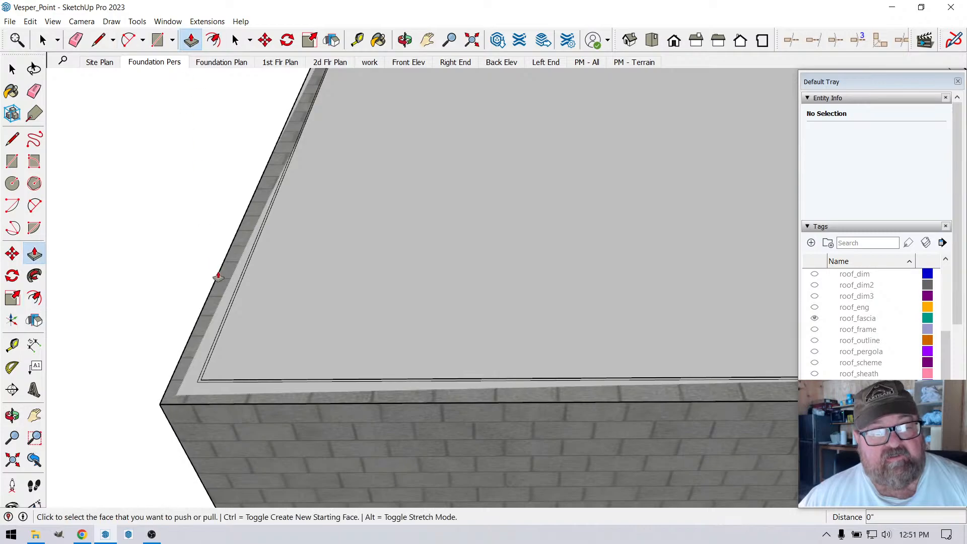
pyautogui.click(223, 276)
pyautogui.click(222, 275)
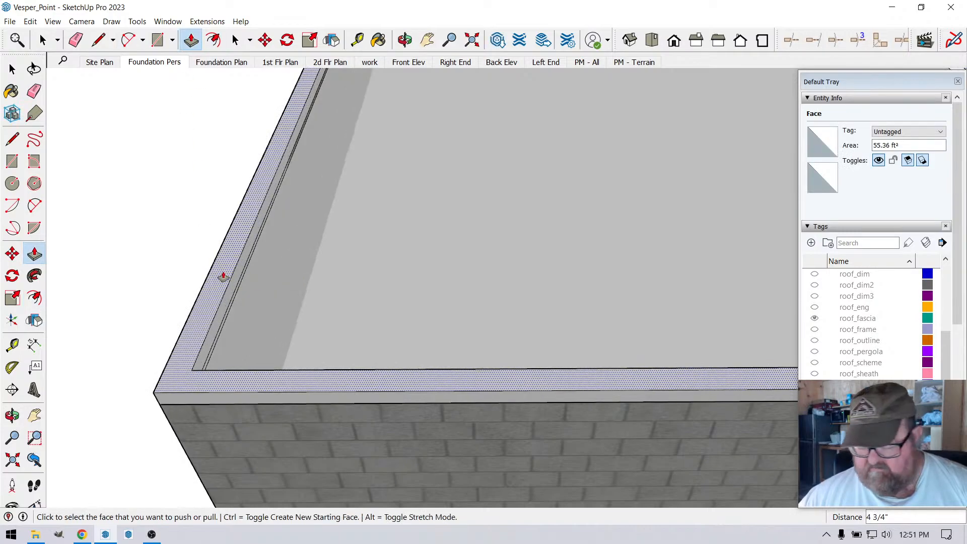
pyautogui.write('1.5')
pyautogui.press('Return')
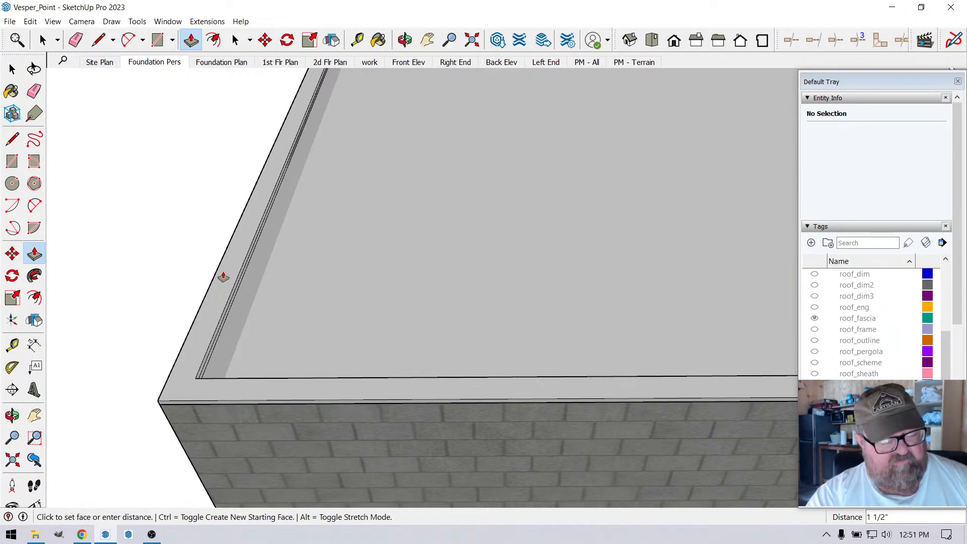
# - Delete the large face inside the raised border, opening the foundation bay
pyautogui.press('space')
pyautogui.click(473, 199)
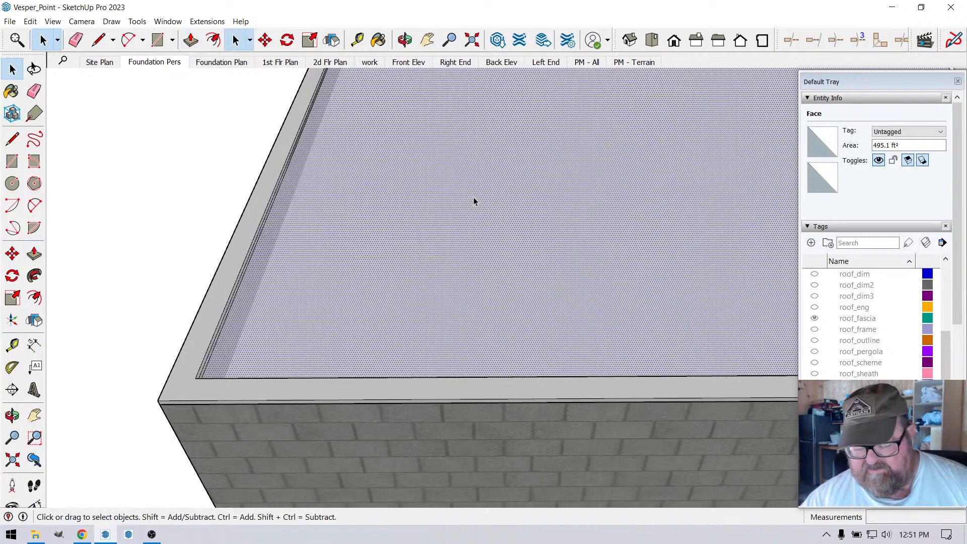
pyautogui.press('Delete')
# - Set the Paint Bucket to Wood Plywood Knots from the Wood materials collection
pyautogui.scroll(5, 217, 448)
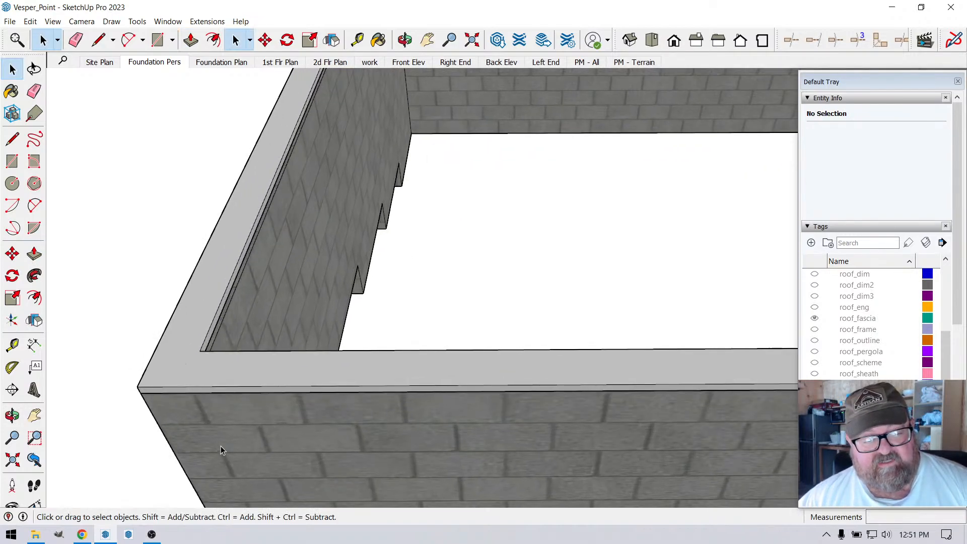
pyautogui.scroll(-2, 240, 209)
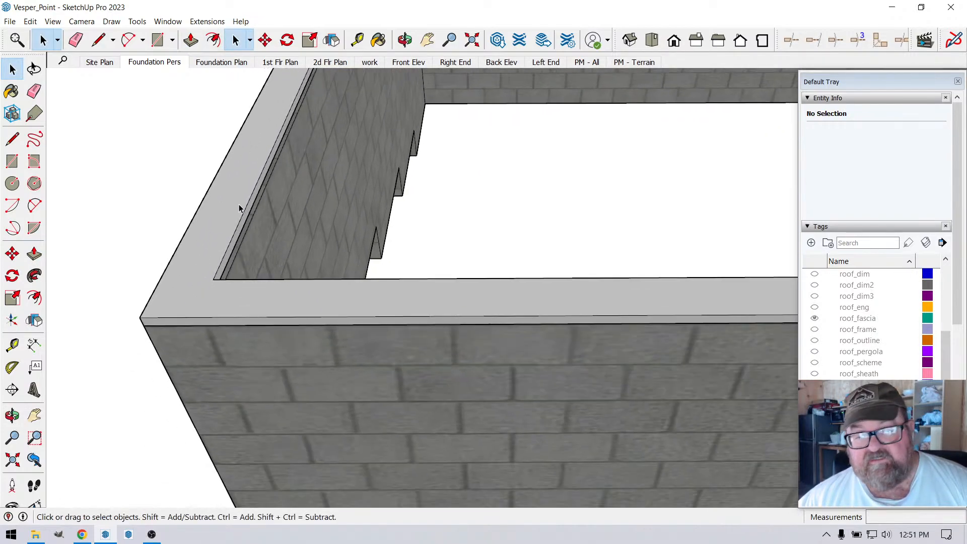
pyautogui.click(379, 41)
pyautogui.scroll(-3, 945, 371)
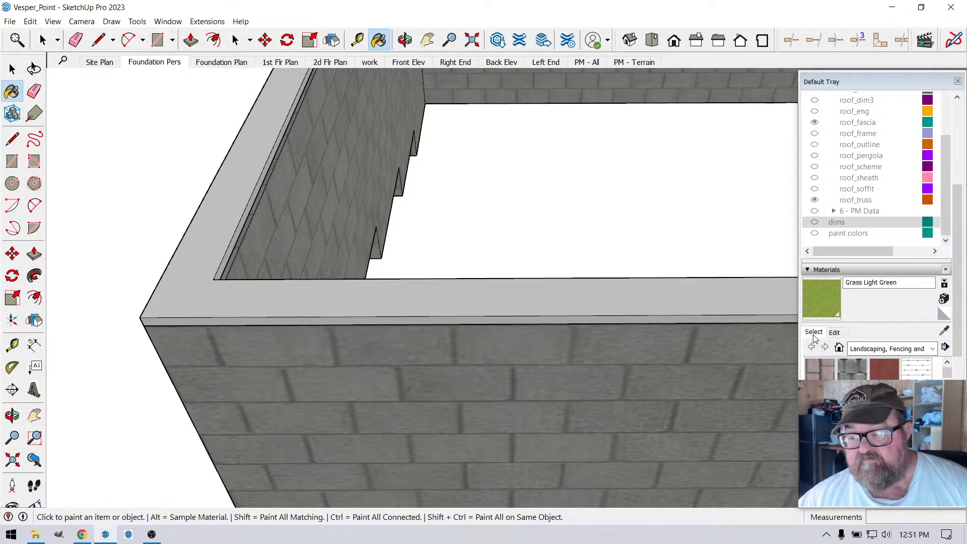
pyautogui.click(814, 334)
pyautogui.click(933, 349)
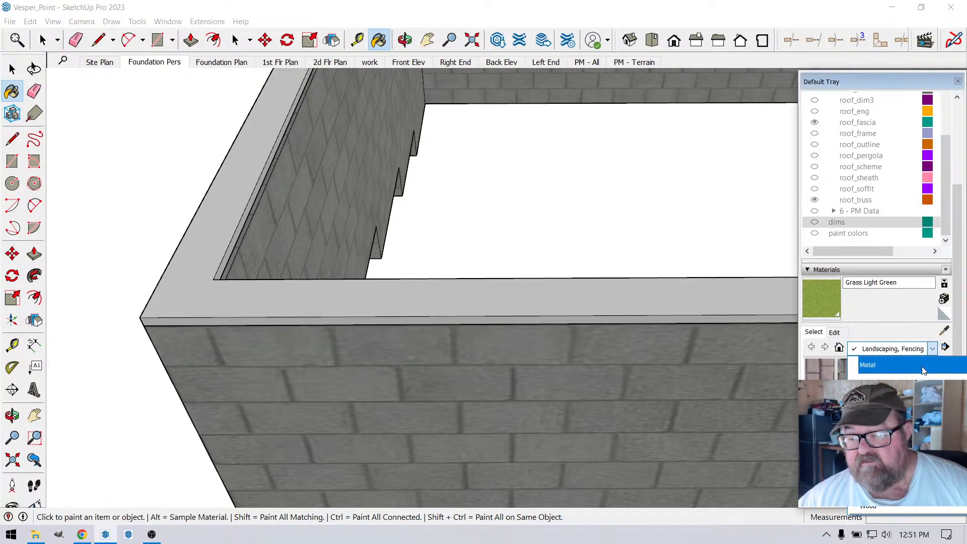
pyautogui.click(922, 510)
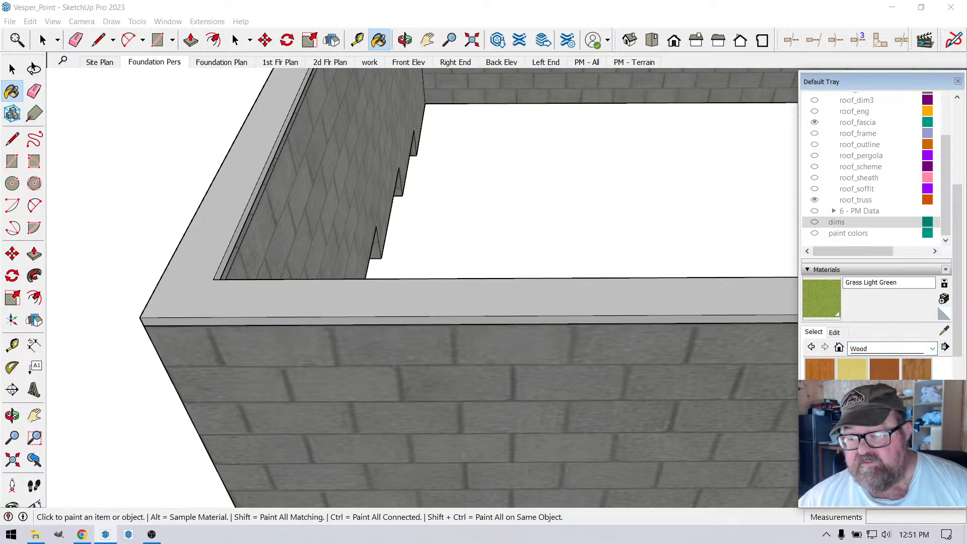
pyautogui.click(884, 438)
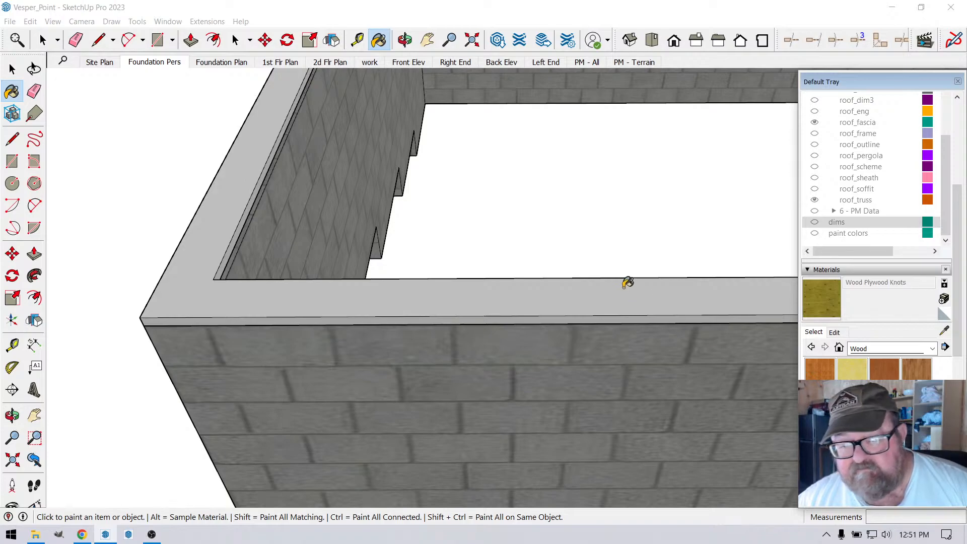
# - Try painting the raised border on the foundation walls with Wood Plywood Knots, and undo the paint
pyautogui.click(627, 282)
pyautogui.click(379, 320)
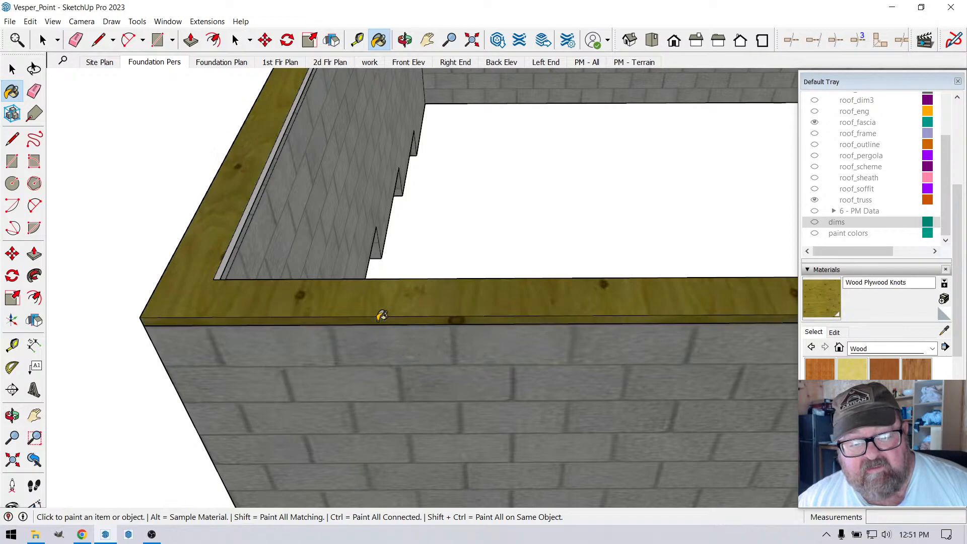
pyautogui.scroll(-3, 244, 281)
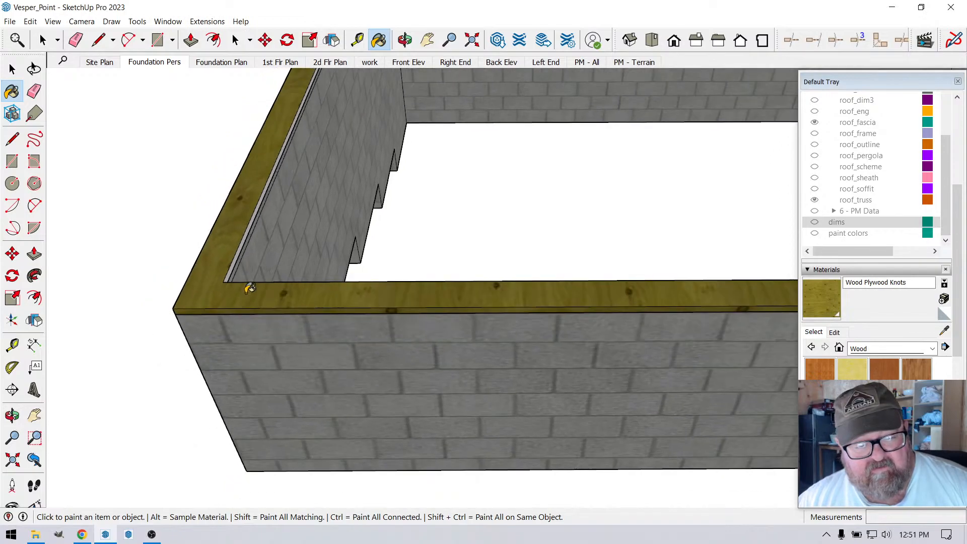
pyautogui.hotkey('ctrl', 'z')
pyautogui.scroll(-3, 234, 301)
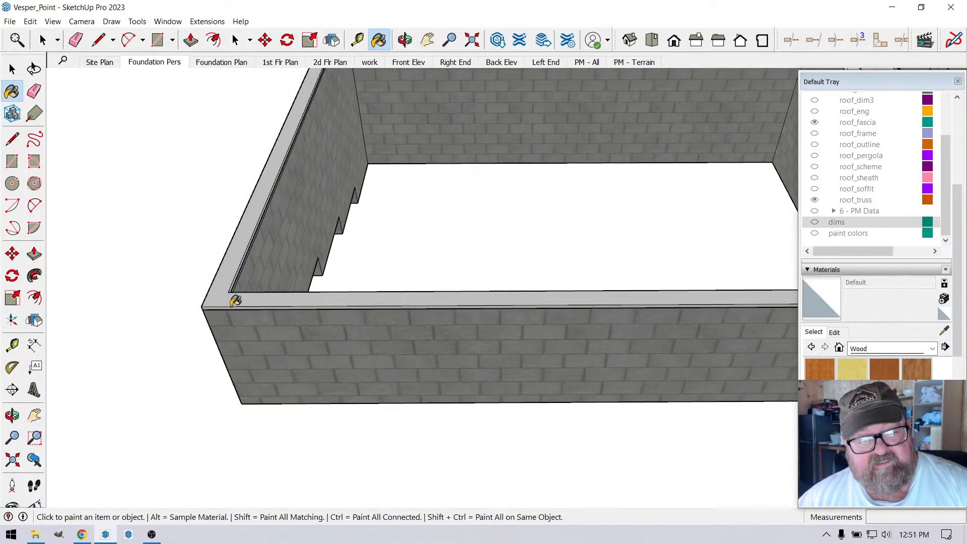
# - Select all connected geometry of the raised border on the foundation walls and make it a group
pyautogui.click(43, 39)
pyautogui.scroll(3, 195, 252)
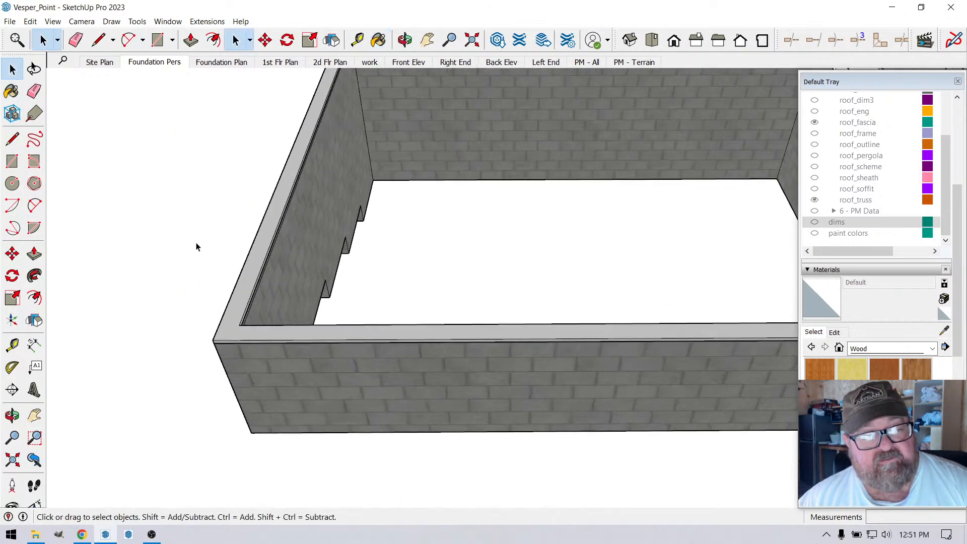
pyautogui.click(265, 250)
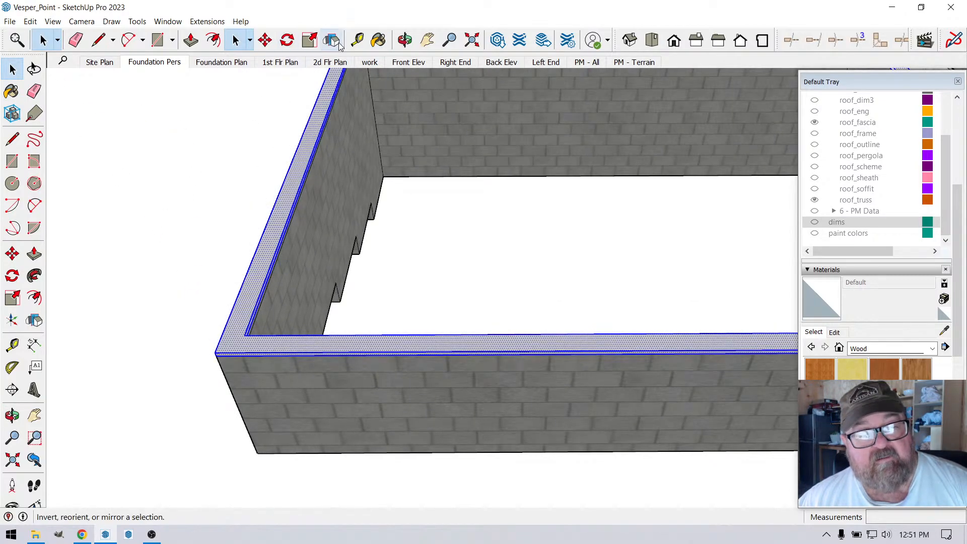
pyautogui.click(378, 40)
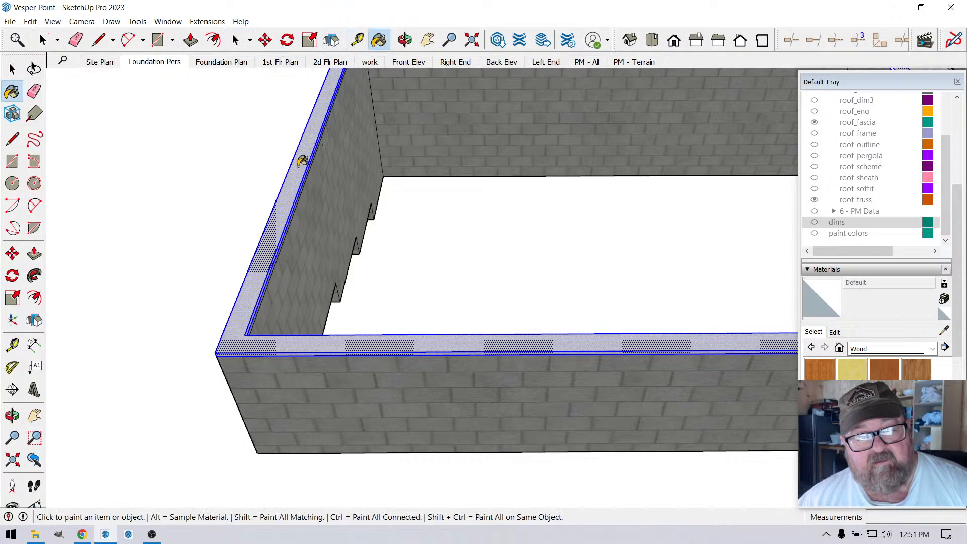
pyautogui.scroll(2, 253, 343)
pyautogui.scroll(3, 237, 325)
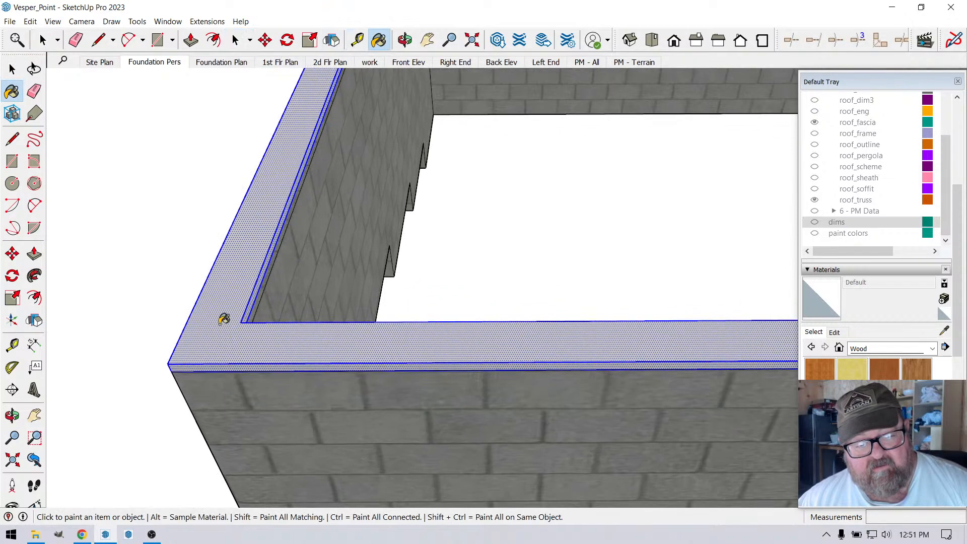
pyautogui.scroll(-3, 216, 290)
pyautogui.press('space')
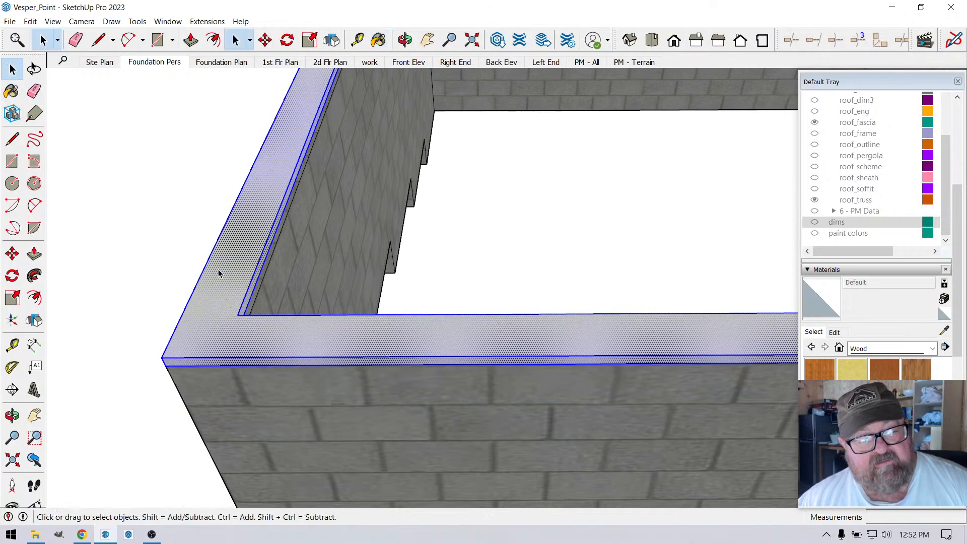
pyautogui.rightClick(218, 270)
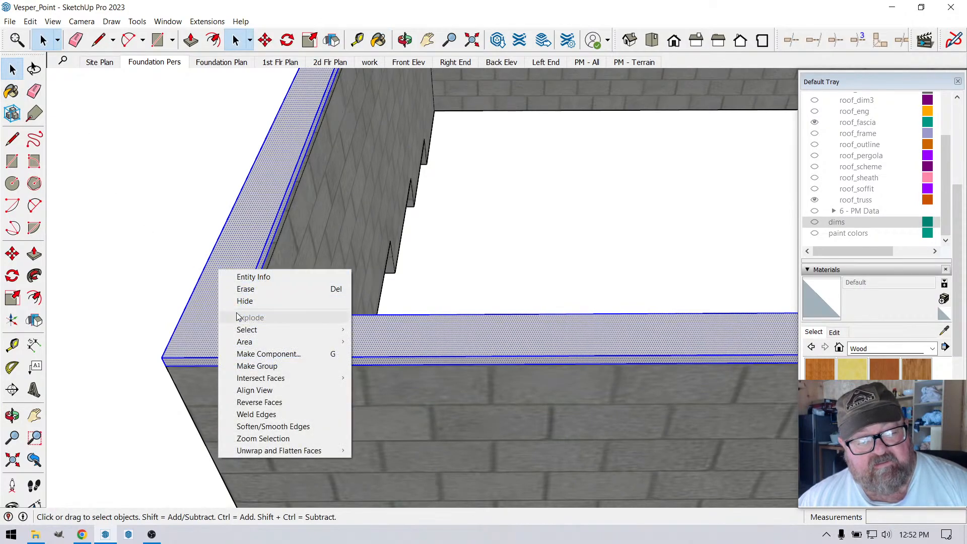
pyautogui.click(244, 361)
pyautogui.scroll(-3, 234, 339)
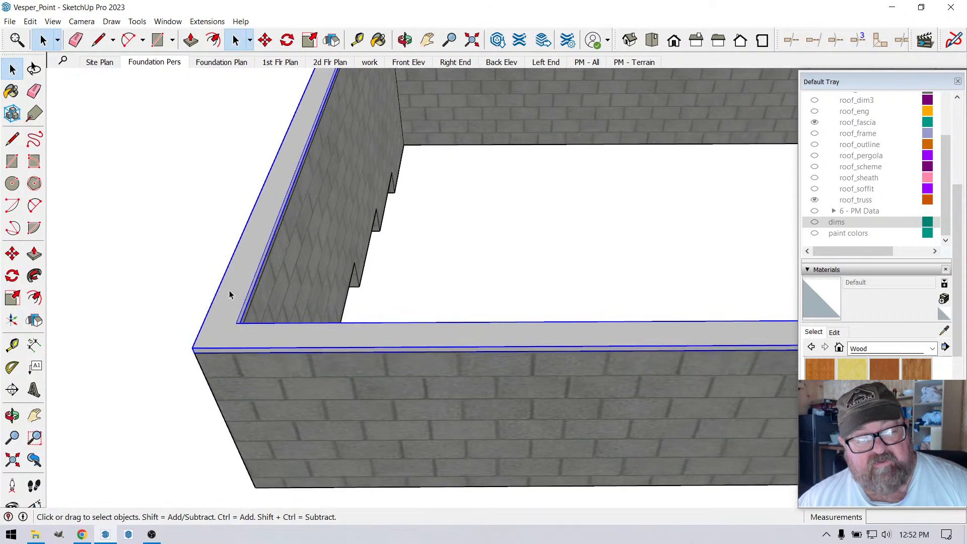
# - Paint all the geometry inside the sill plate group with Wood Plywood Knots and close the group
pyautogui.doubleClick(229, 293)
pyautogui.scroll(-2, 221, 313)
pyautogui.scroll(-2, 213, 323)
pyautogui.moveTo(174, 96); pyautogui.dragTo(667, 371)
pyautogui.scroll(2, 307, 247)
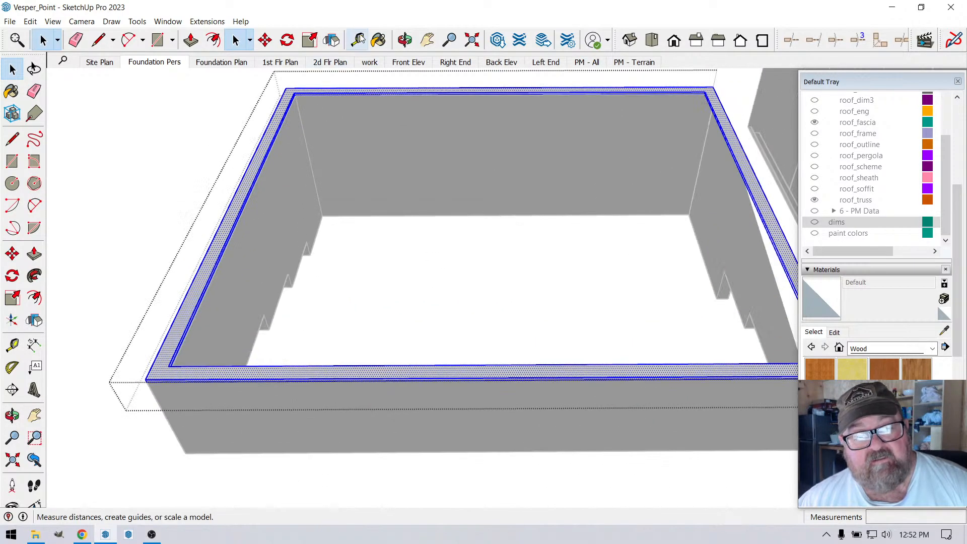
pyautogui.click(379, 39)
pyautogui.scroll(2, 252, 256)
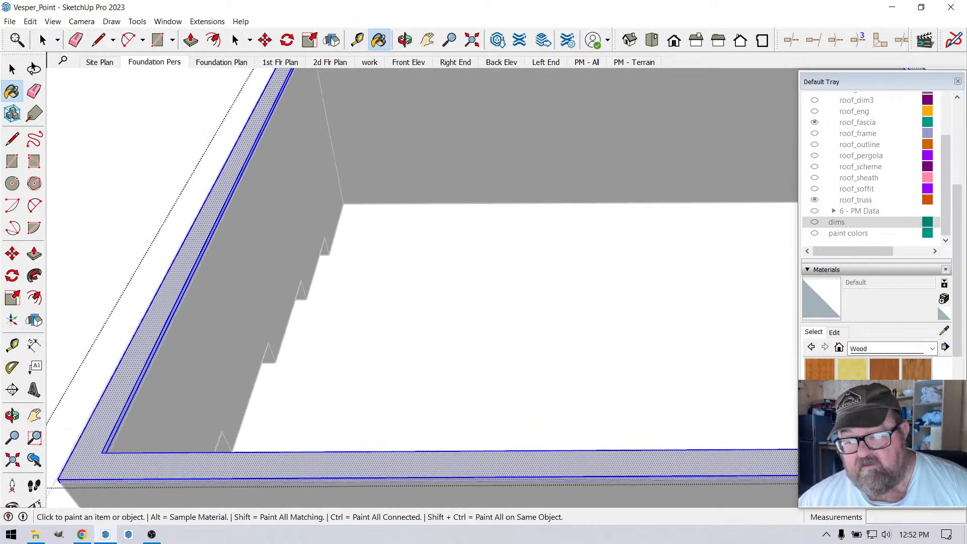
pyautogui.click(852, 439)
pyautogui.scroll(1, 254, 431)
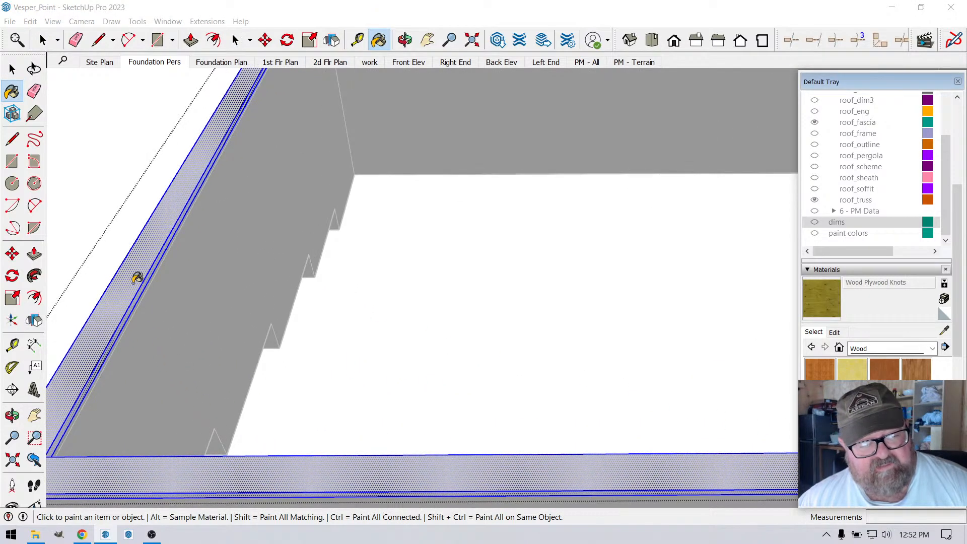
pyautogui.click(137, 279)
pyautogui.scroll(-2, 257, 341)
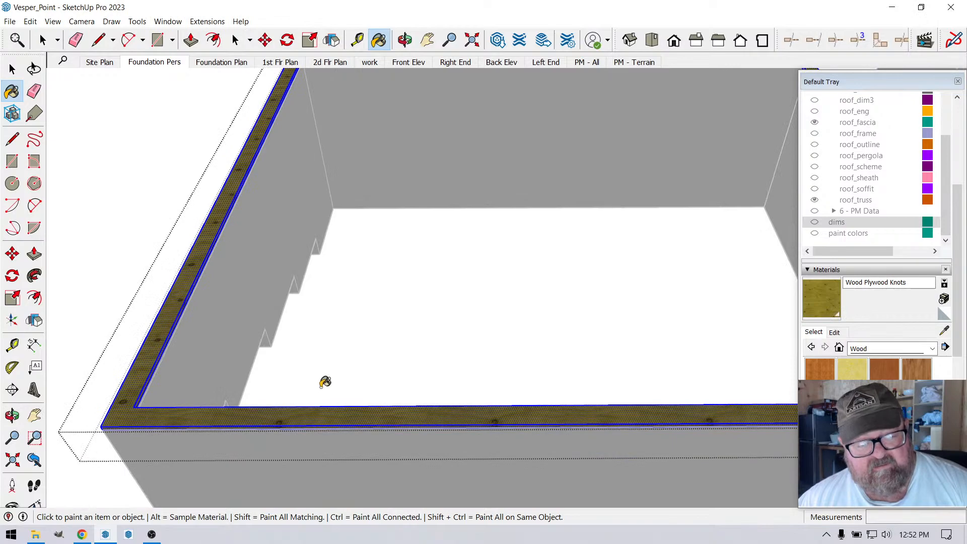
pyautogui.click(43, 41)
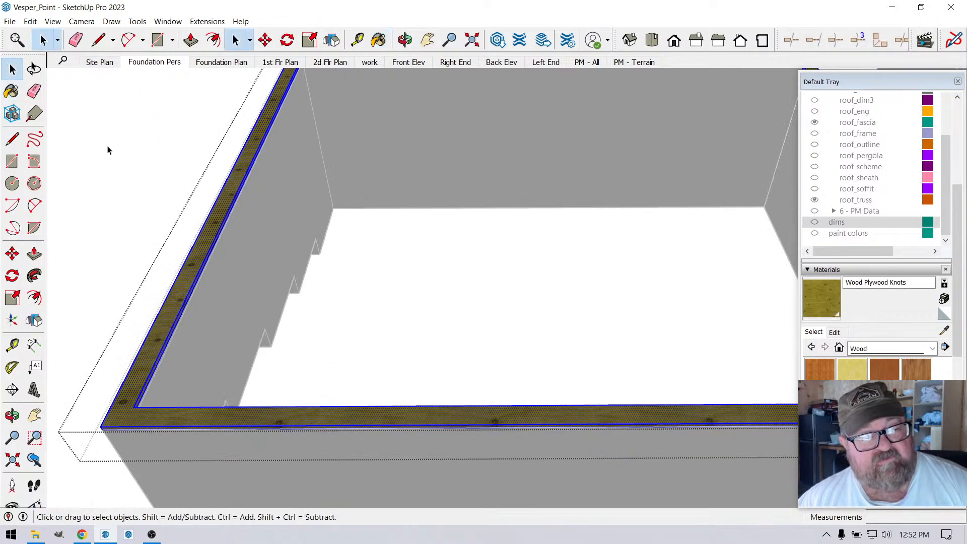
pyautogui.click(108, 150)
# - Inside the sill plate group, Push/Pull the inner side face along the wall shared with the smaller bay back by 7 1/4 inches
pyautogui.scroll(-1, 209, 320)
pyautogui.scroll(2, 177, 383)
pyautogui.scroll(-3, 252, 363)
pyautogui.scroll(1, 606, 353)
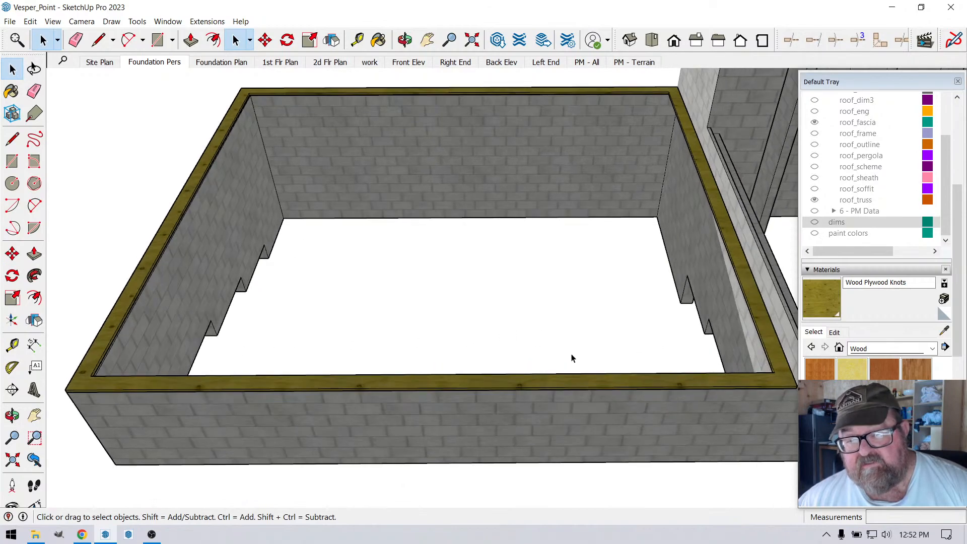
pyautogui.scroll(-2, 262, 311)
pyautogui.scroll(2, 509, 285)
pyautogui.scroll(2, 658, 370)
pyautogui.click(655, 368)
pyautogui.scroll(1, 655, 373)
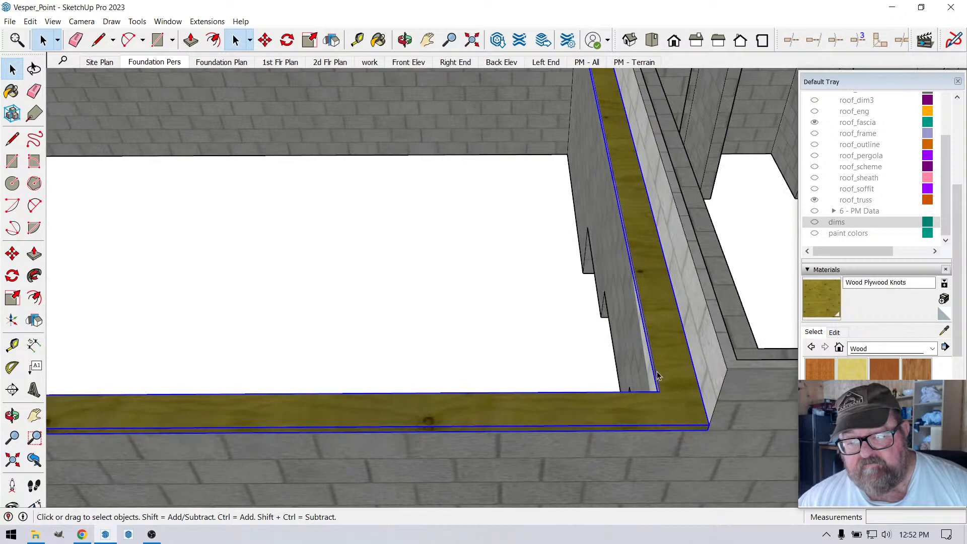
pyautogui.doubleClick(665, 365)
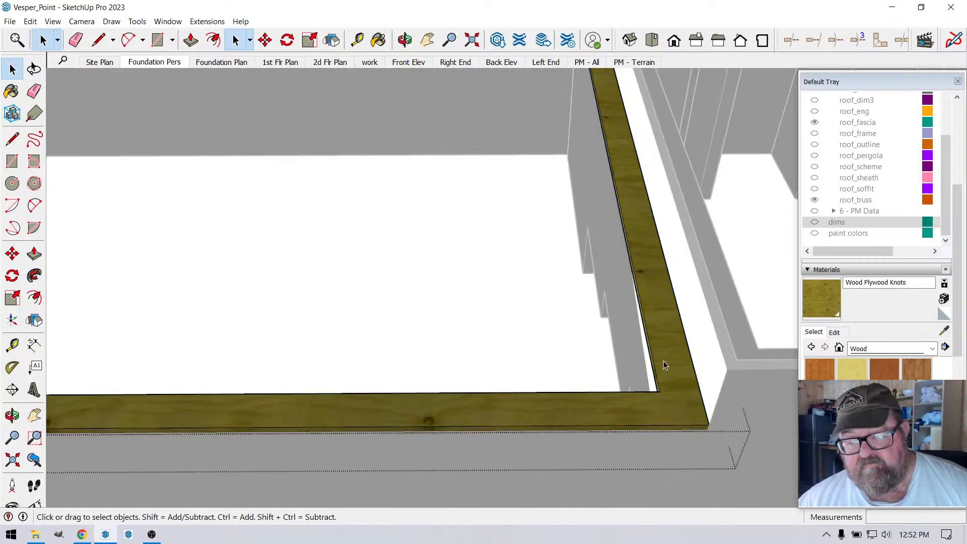
pyautogui.click(405, 40)
pyautogui.moveTo(425, 339); pyautogui.dragTo(719, 336)
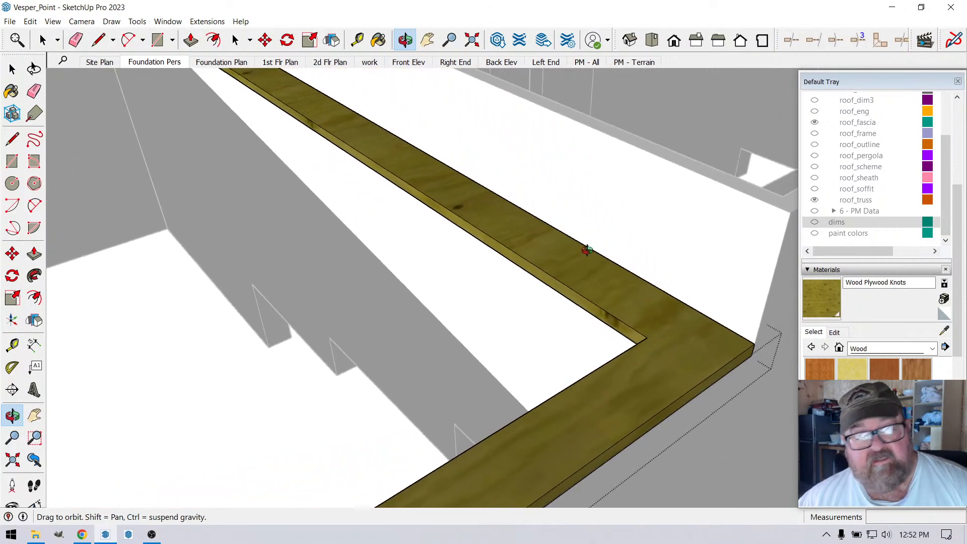
pyautogui.click(191, 41)
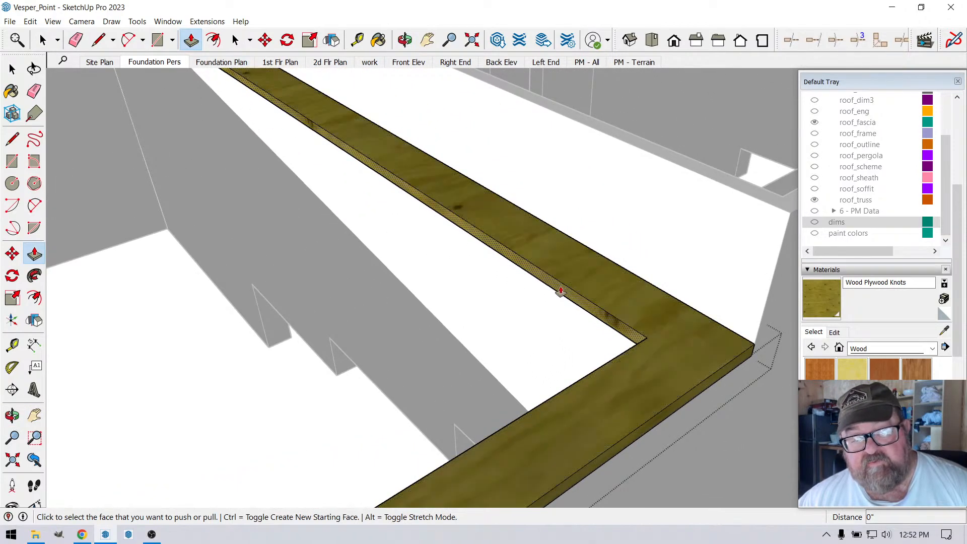
pyautogui.click(561, 291)
pyautogui.press('Escape')
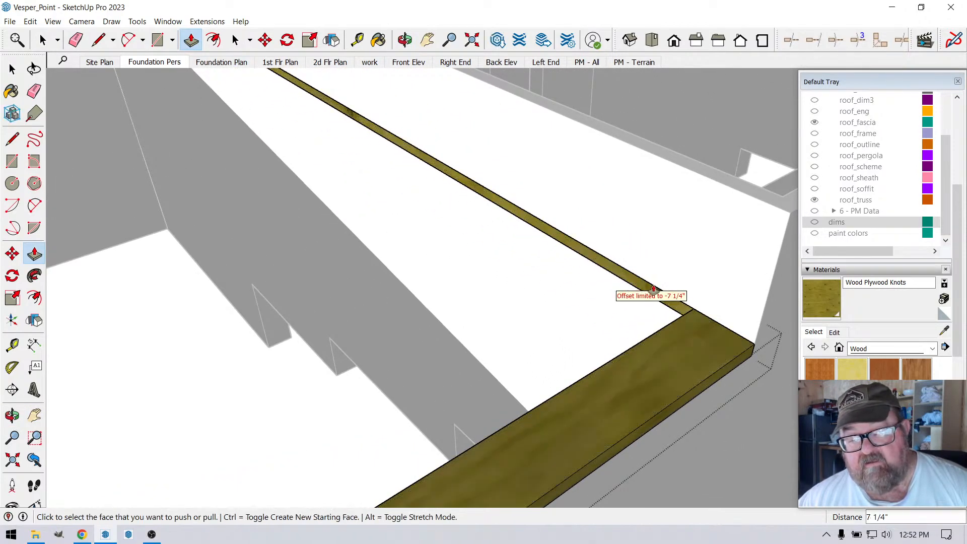
# - Erase the leftover sill face along the shared wall and close the sill plate group
pyautogui.click(75, 40)
pyautogui.moveTo(580, 214); pyautogui.dragTo(564, 267)
pyautogui.scroll(-3, 595, 279)
pyautogui.scroll(-2, 616, 288)
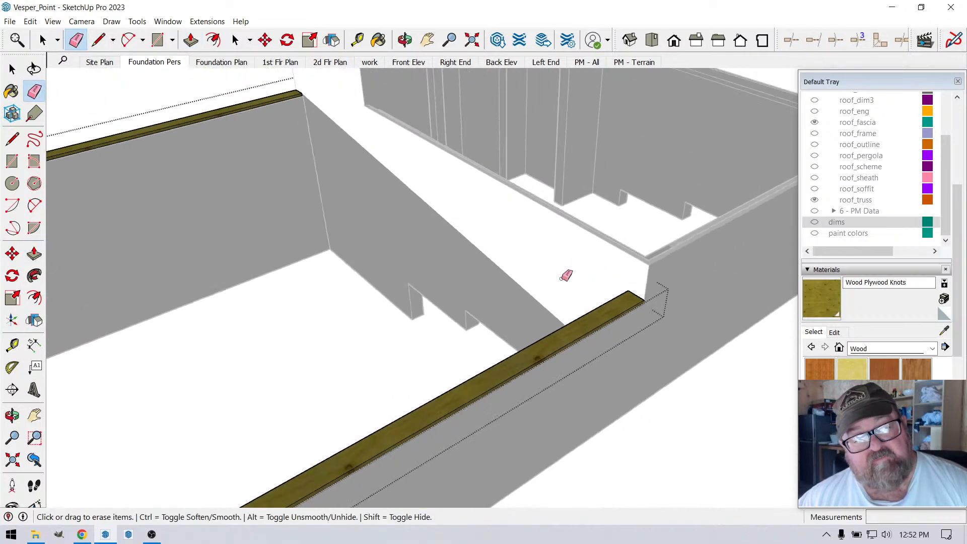
pyautogui.press('space')
pyautogui.moveTo(271, 208); pyautogui.dragTo(389, 235, button='middle')
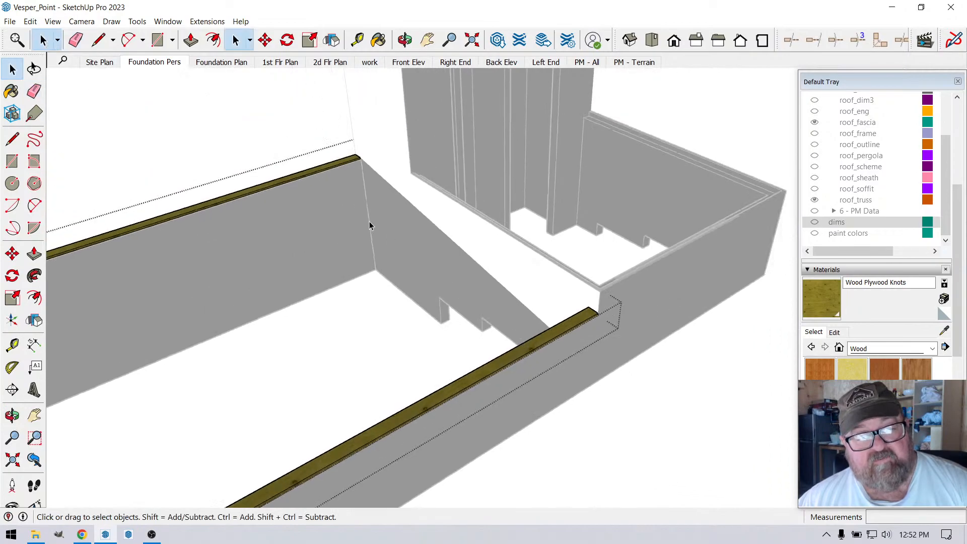
pyautogui.moveTo(450, 126); pyautogui.dragTo(517, 410, button='middle')
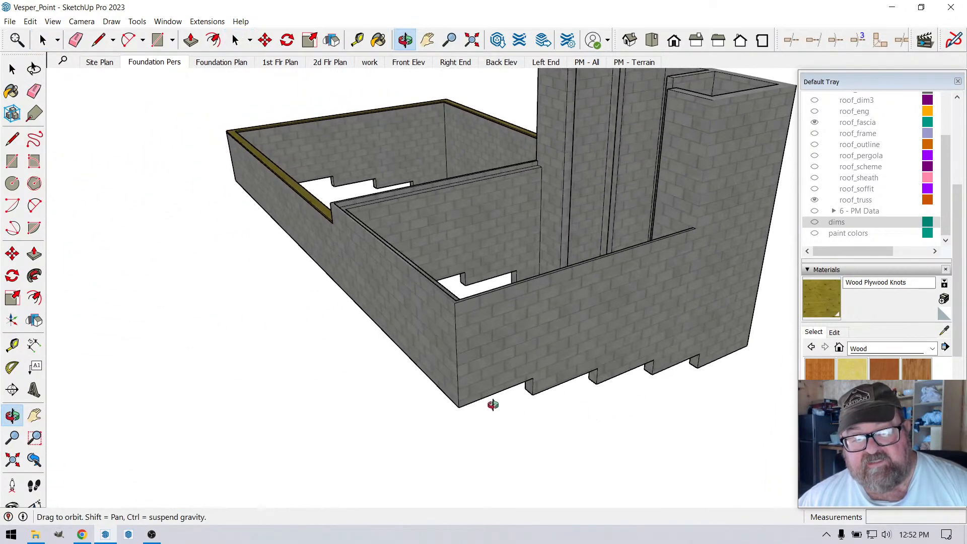
# - Turn on visibility of the 3 - Floor tag folder and its floor_slab 1st flr tag
pyautogui.moveTo(671, 365); pyautogui.dragTo(639, 243, button='middle')
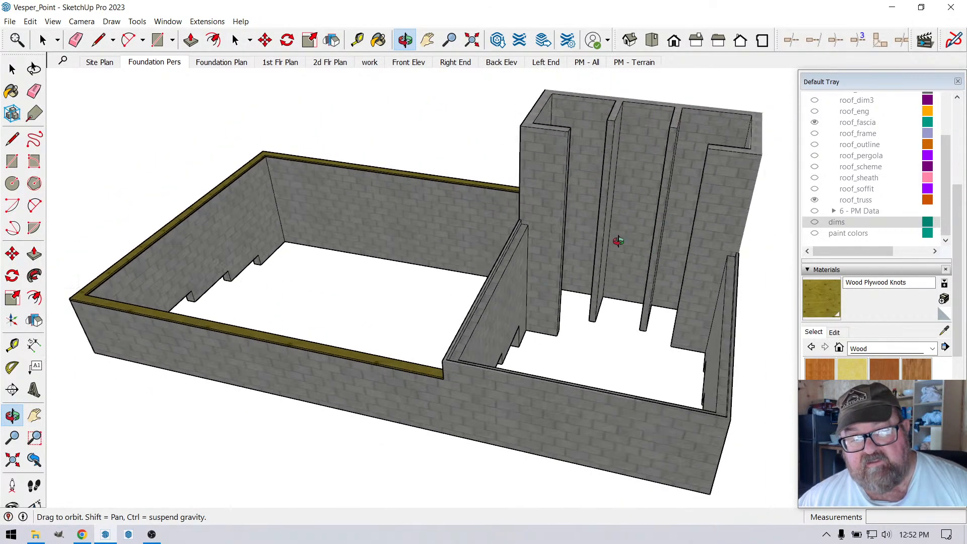
pyautogui.moveTo(611, 134); pyautogui.dragTo(656, 198, button='middle')
pyautogui.moveTo(534, 241); pyautogui.dragTo(535, 311, button='middle')
pyautogui.scroll(3, 839, 167)
pyautogui.scroll(5, 839, 167)
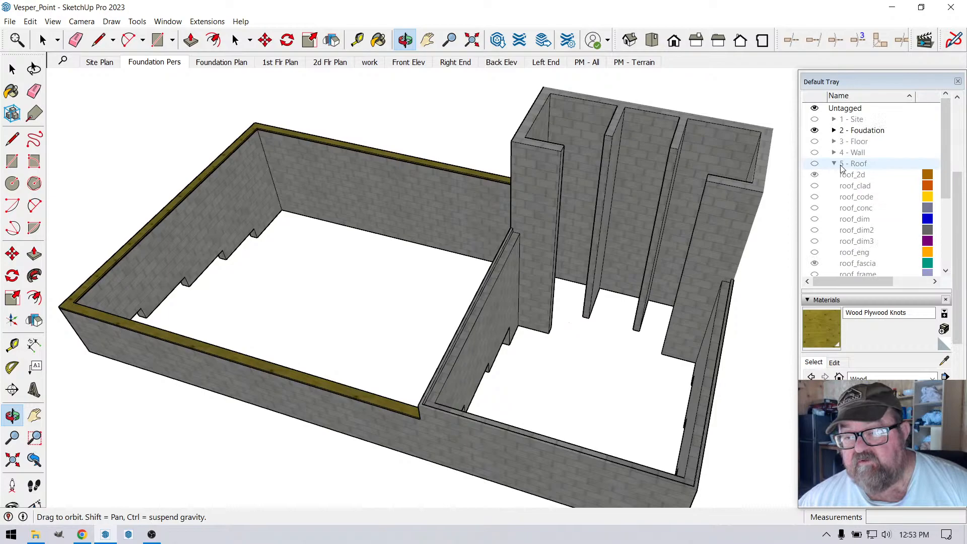
pyautogui.click(819, 146)
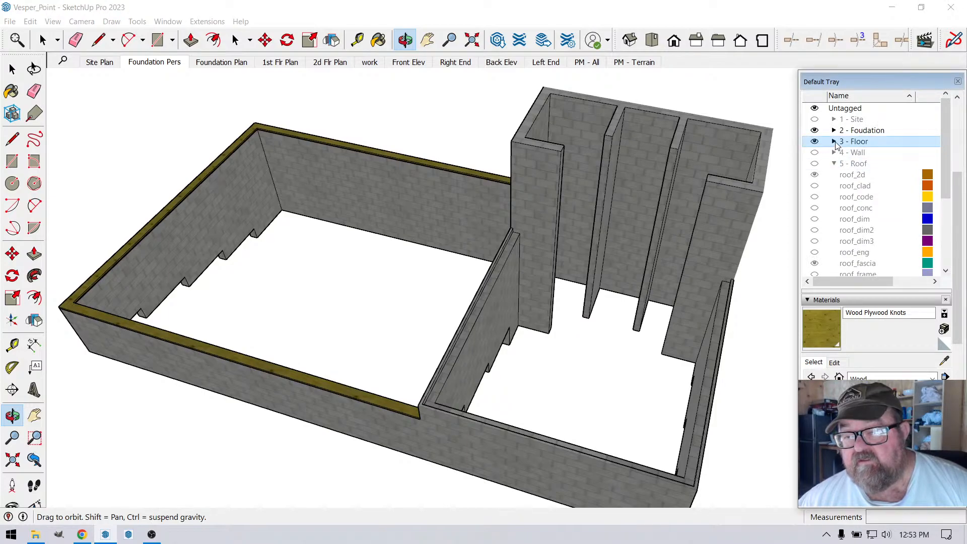
pyautogui.click(834, 142)
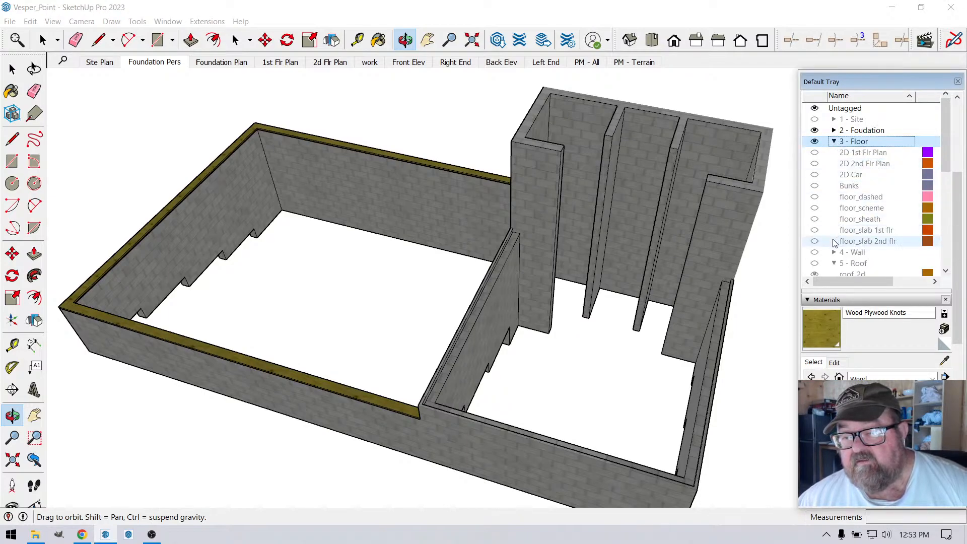
pyautogui.scroll(-1, 835, 232)
pyautogui.click(815, 196)
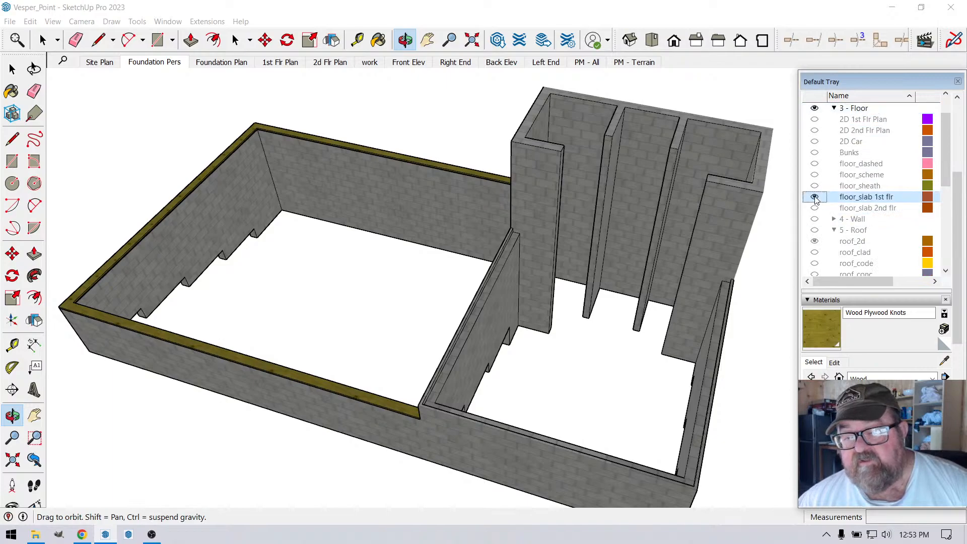
# - Examine the foundation walls, sill plate and first-floor slab from several angles, including the sill corners
pyautogui.moveTo(514, 228); pyautogui.dragTo(648, 151)
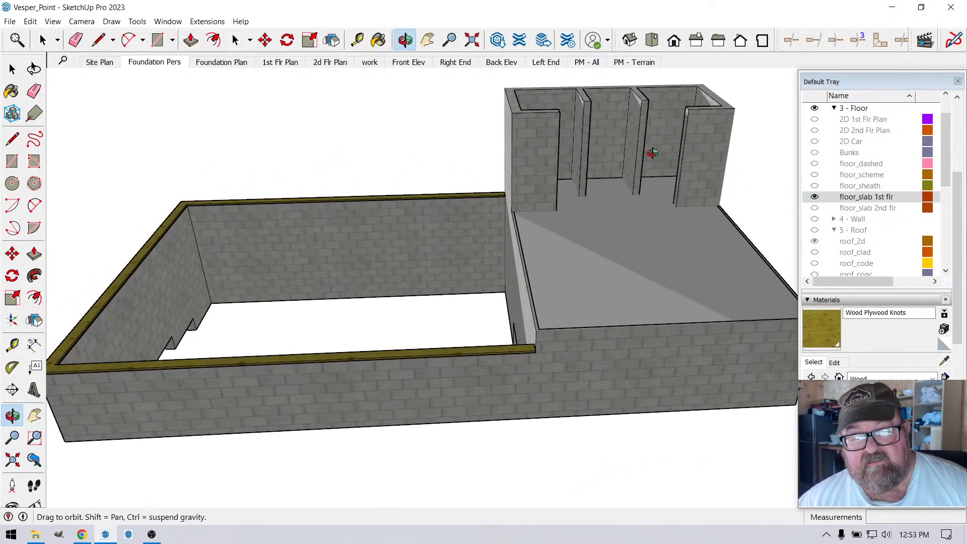
pyautogui.scroll(4, 587, 248)
pyautogui.moveTo(564, 260); pyautogui.dragTo(551, 292, button='middle')
pyautogui.scroll(2, 439, 325)
pyautogui.moveTo(438, 325); pyautogui.dragTo(222, 380)
pyautogui.scroll(2, 134, 363)
pyautogui.scroll(-3, 222, 380)
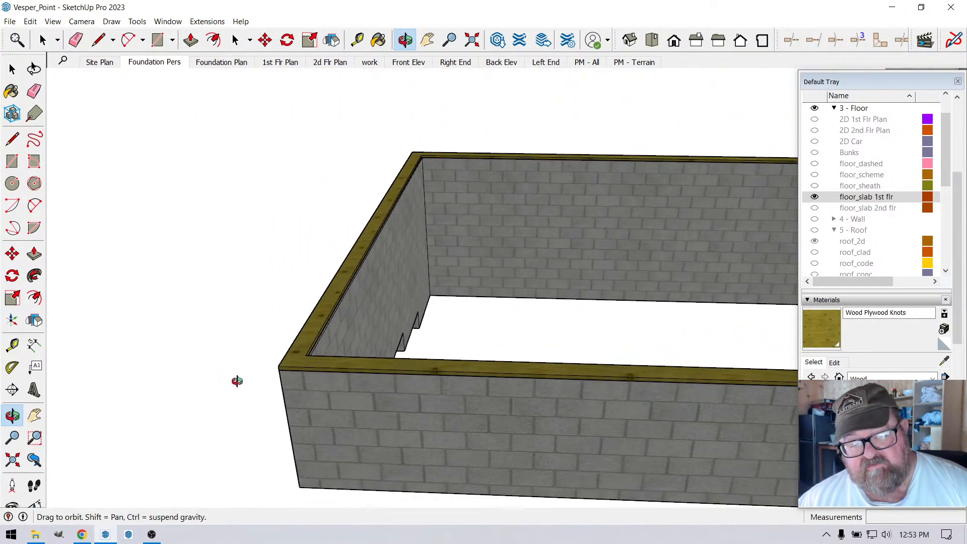
pyautogui.scroll(2, 363, 363)
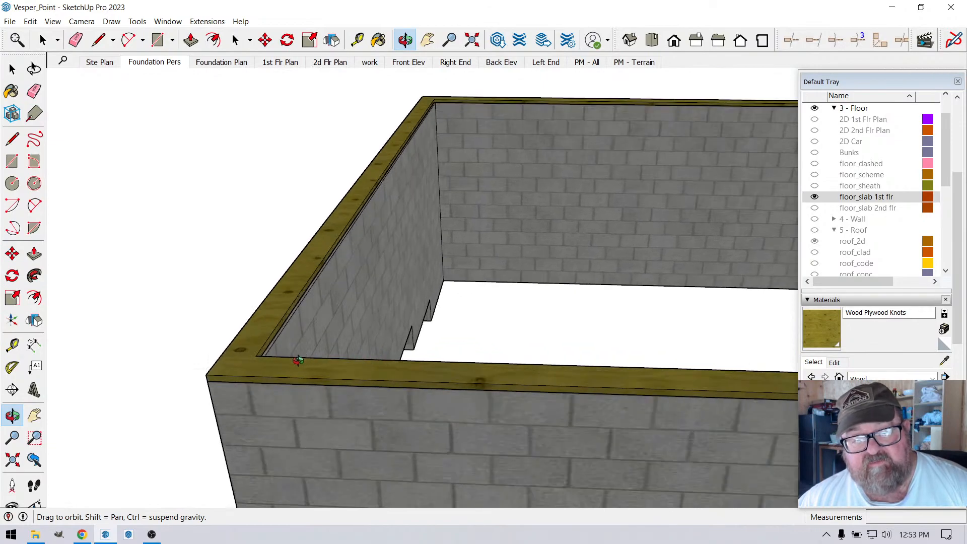
pyautogui.scroll(-5, 252, 366)
pyautogui.moveTo(253, 366); pyautogui.dragTo(691, 352)
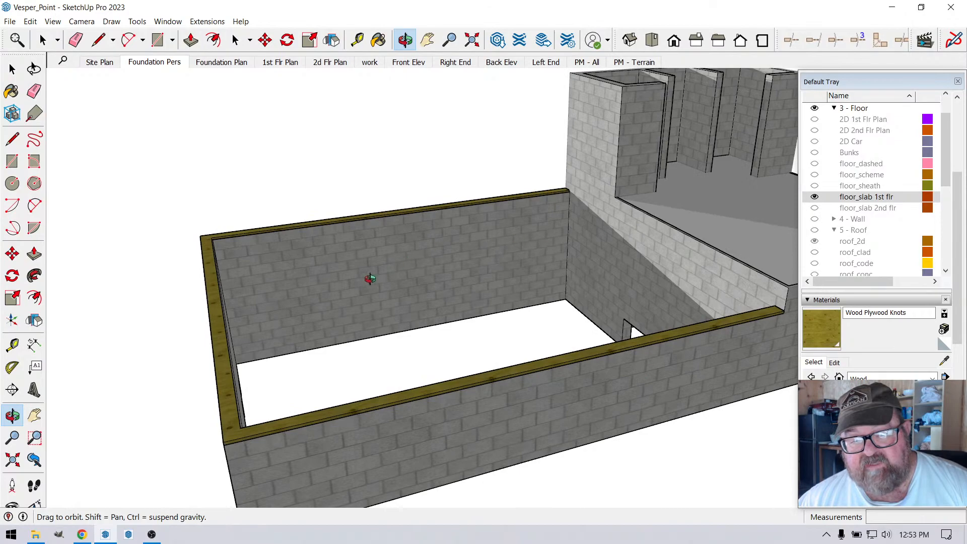
pyautogui.moveTo(456, 292); pyautogui.dragTo(465, 322)
pyautogui.scroll(-2, 493, 324)
pyautogui.scroll(3, 335, 257)
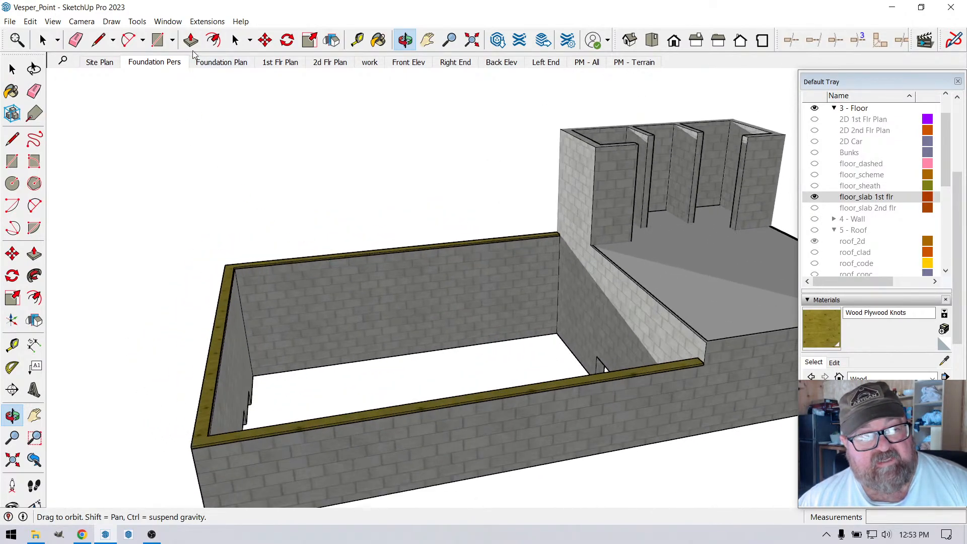
pyautogui.click(207, 20)
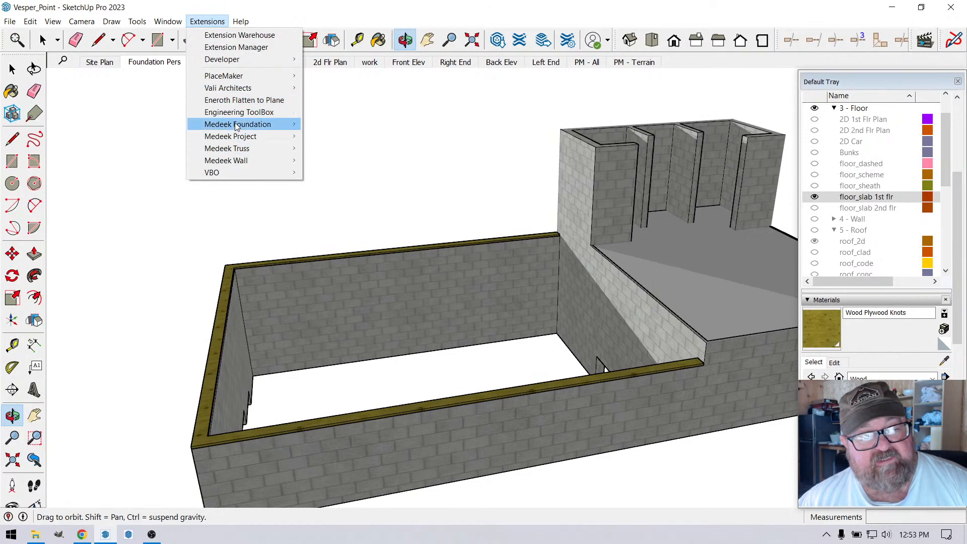
pyautogui.moveTo(252, 124)
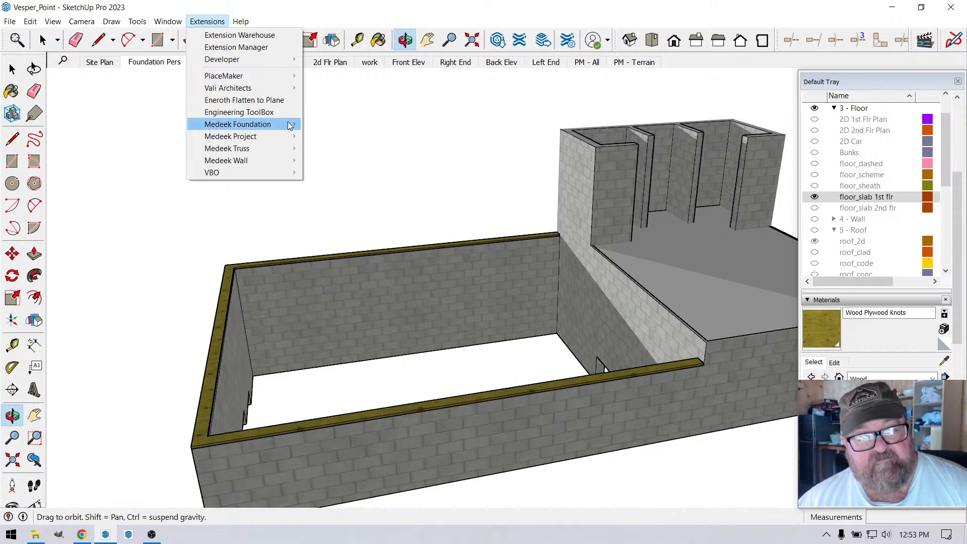
pyautogui.moveTo(299, 125)
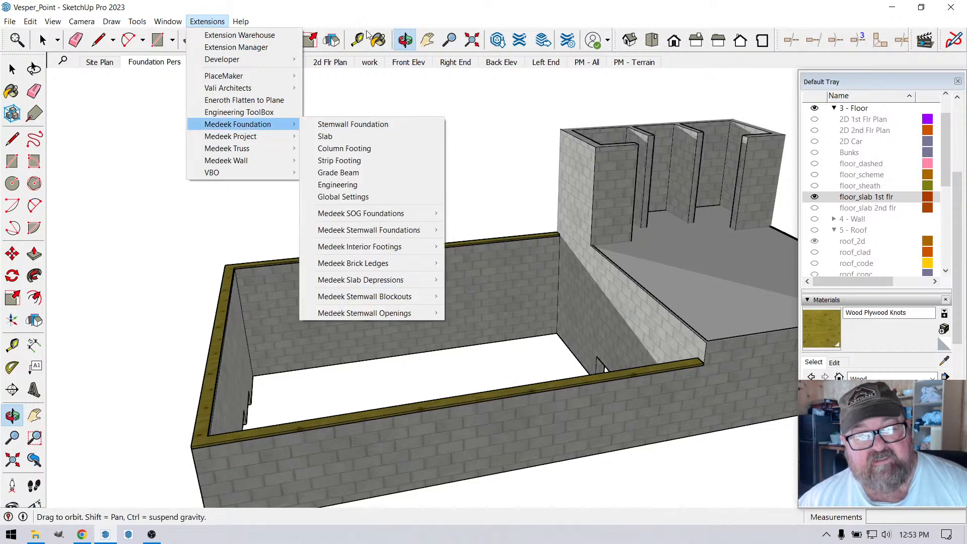
pyautogui.click(378, 13)
# - Start a Medeek floor truss layout with the Floor Truss family and a Rectangle outline
pyautogui.moveTo(659, 202); pyautogui.dragTo(557, 335)
pyautogui.scroll(3, 559, 328)
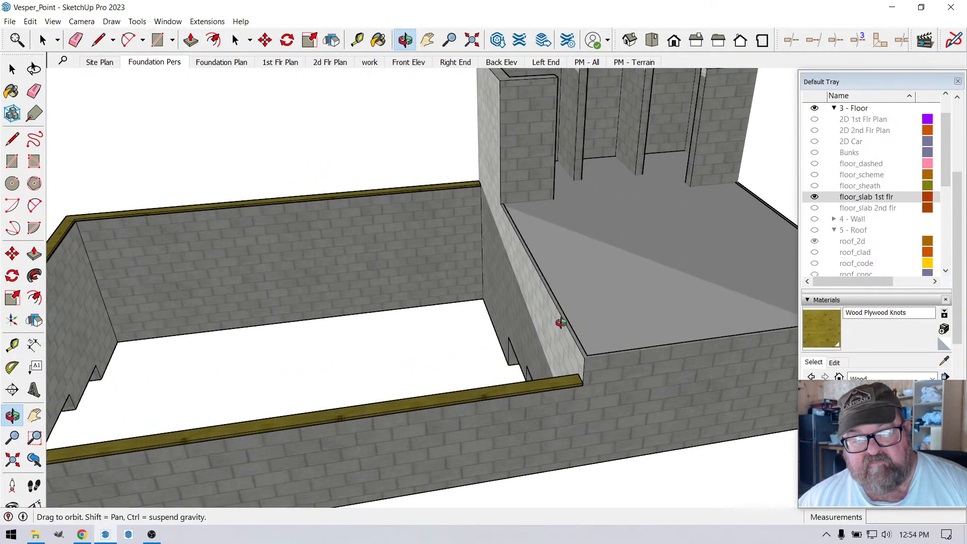
pyautogui.scroll(-5, 561, 323)
pyautogui.moveTo(531, 372); pyautogui.dragTo(244, 419)
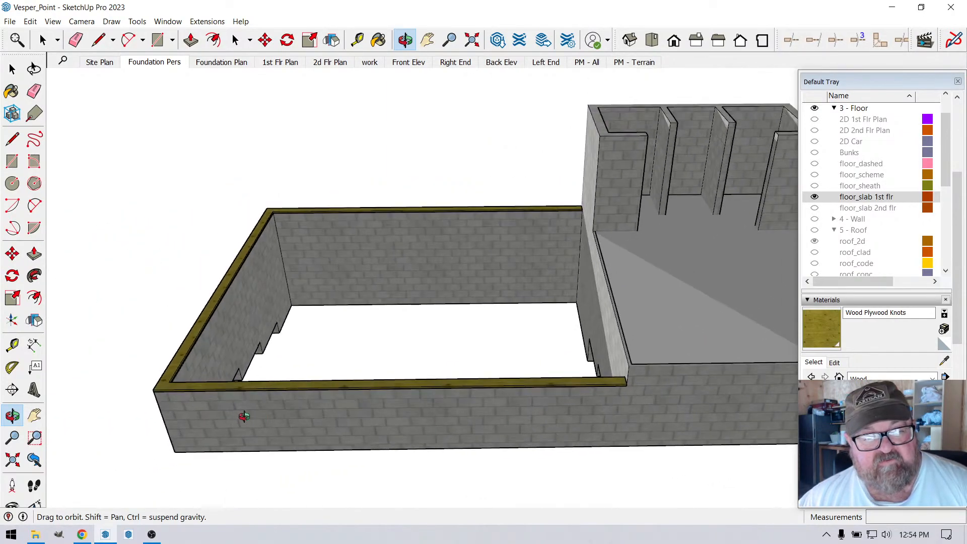
pyautogui.scroll(1, 244, 418)
pyautogui.click(207, 21)
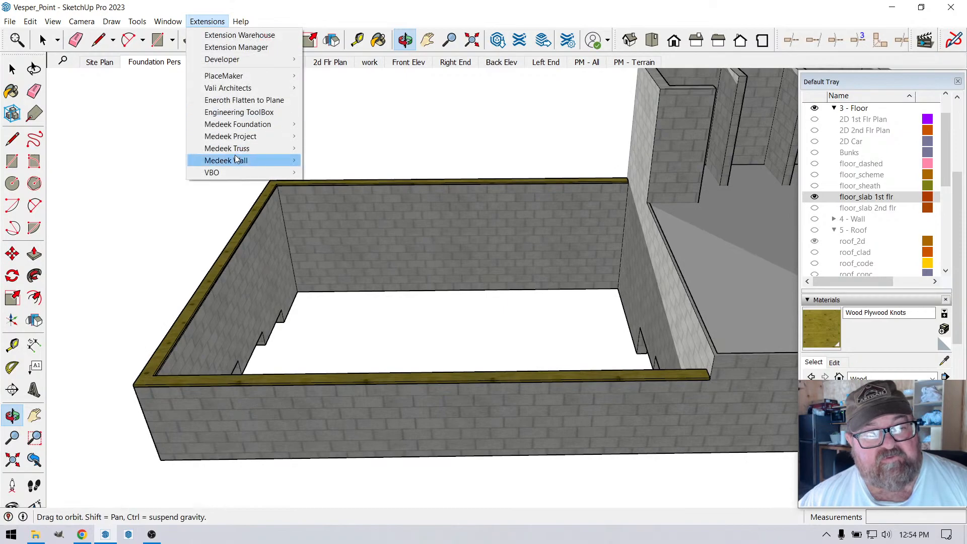
pyautogui.moveTo(241, 149)
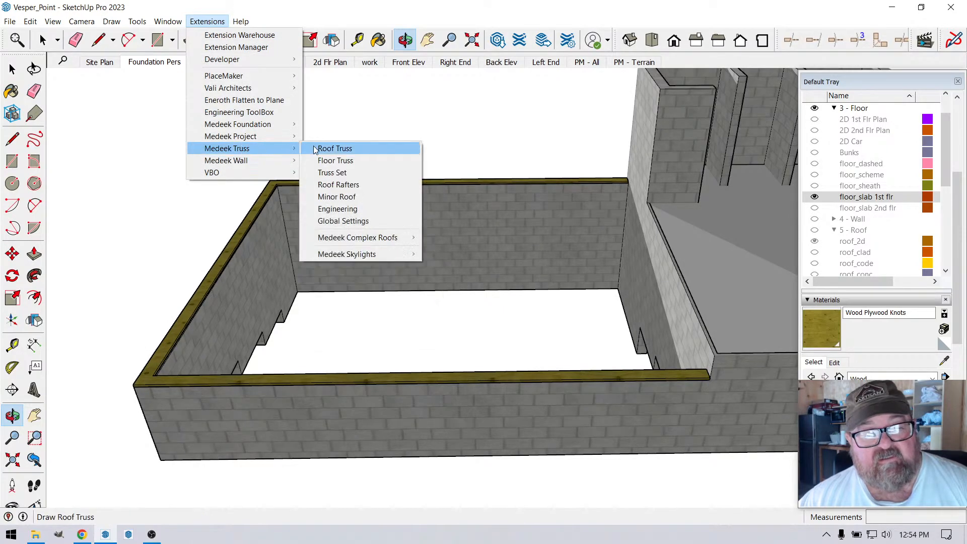
pyautogui.click(335, 160)
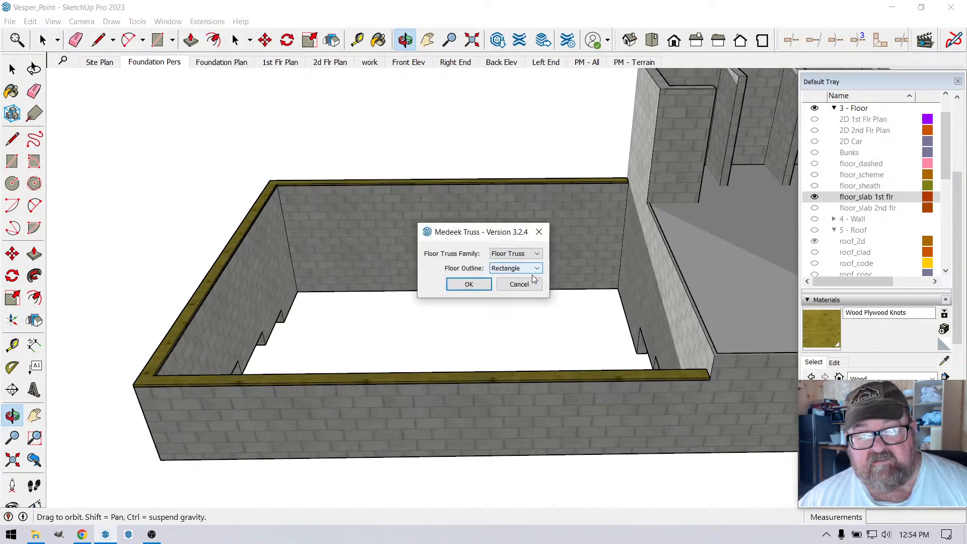
pyautogui.click(469, 286)
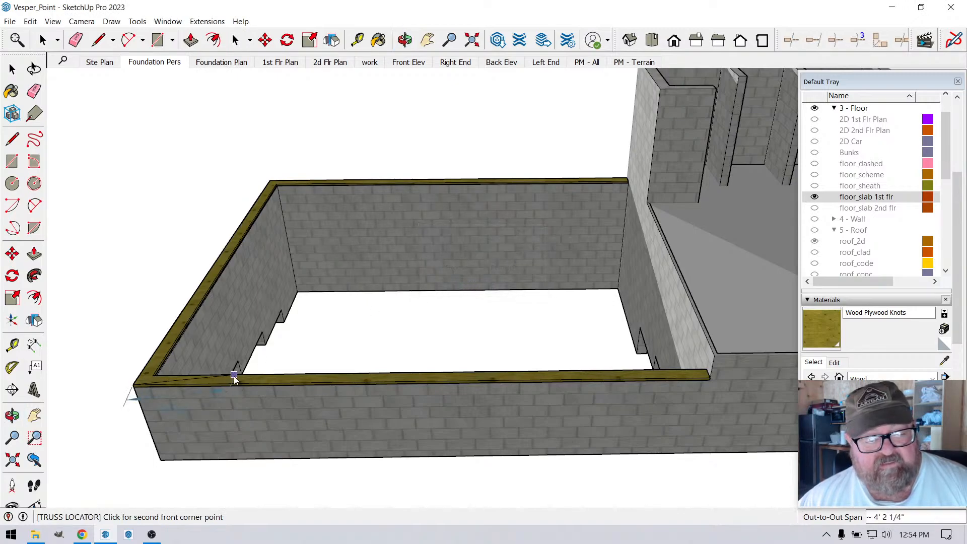
# - Pick the second front corner and the rear corner on the sill plate along the shared wall, and accept the Mod Warren truss geometry
pyautogui.scroll(-2, 316, 373)
pyautogui.scroll(3, 608, 375)
pyautogui.scroll(1, 609, 375)
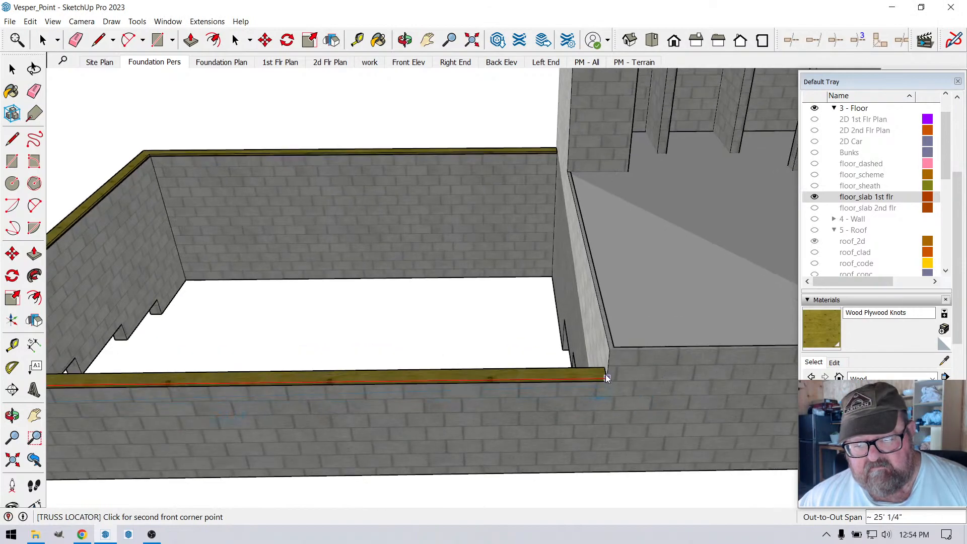
pyautogui.click(609, 375)
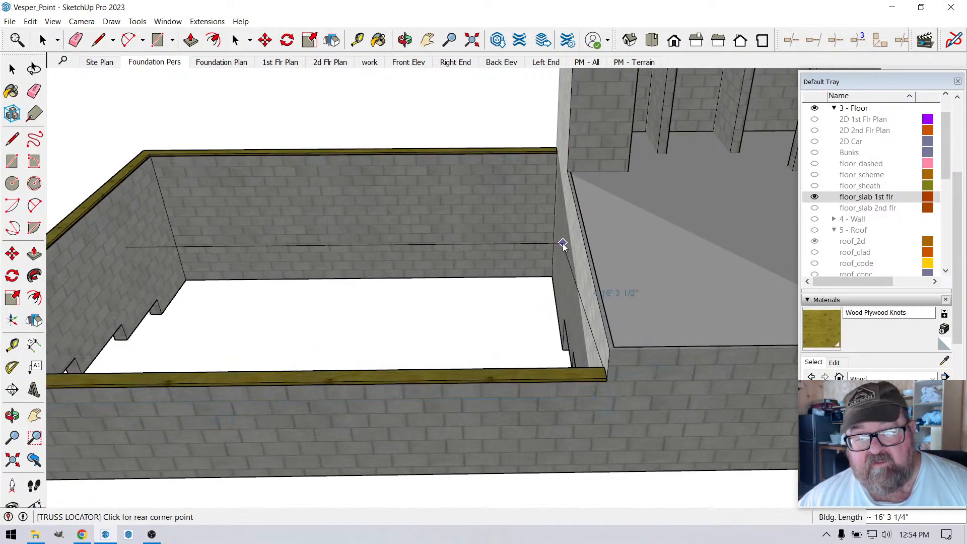
pyautogui.scroll(-2, 549, 234)
pyautogui.scroll(4, 555, 170)
pyautogui.scroll(3, 579, 166)
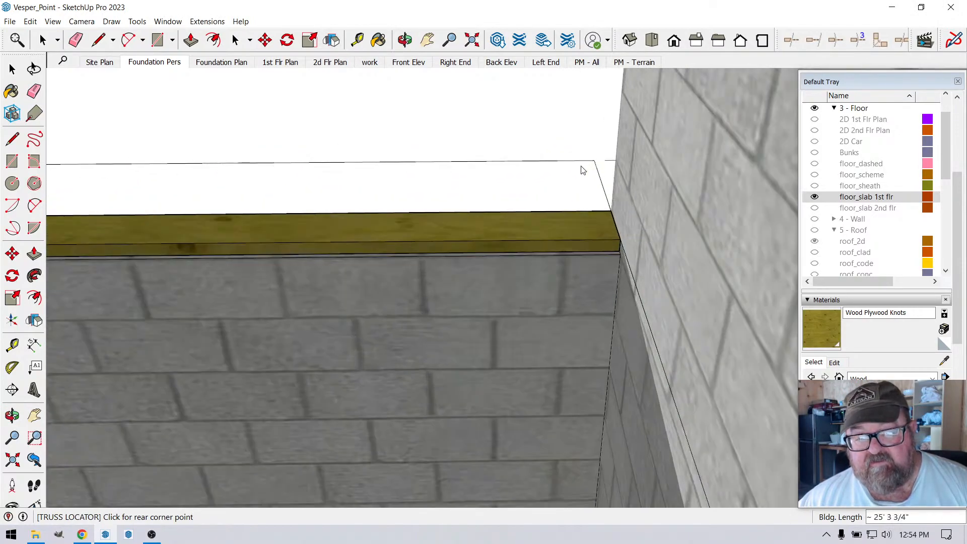
pyautogui.click(621, 228)
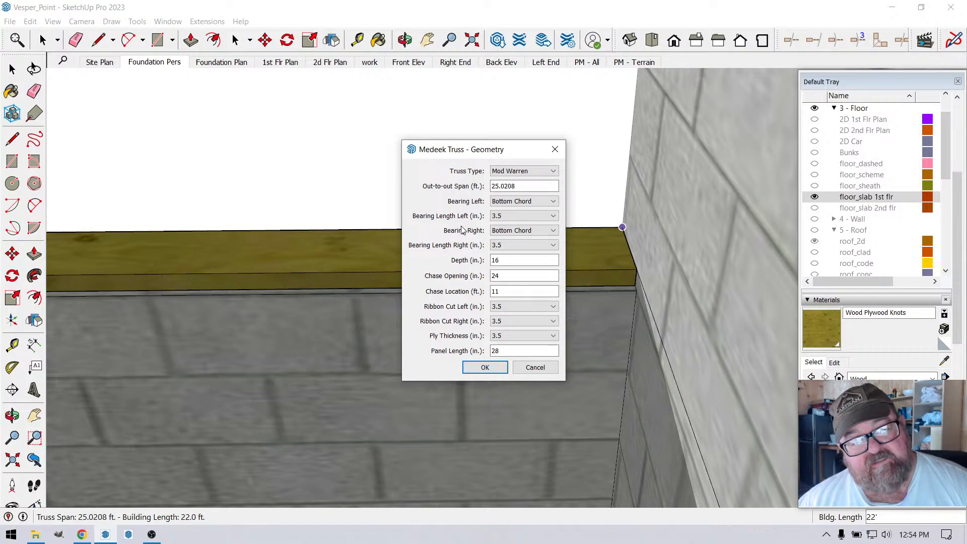
pyautogui.click(485, 368)
# - Set a building length of about 7' 8 1/2" along the side sill, generate trial 16-inch-deep Mod Warren floor trusses, and delete them
pyautogui.scroll(-5, 578, 209)
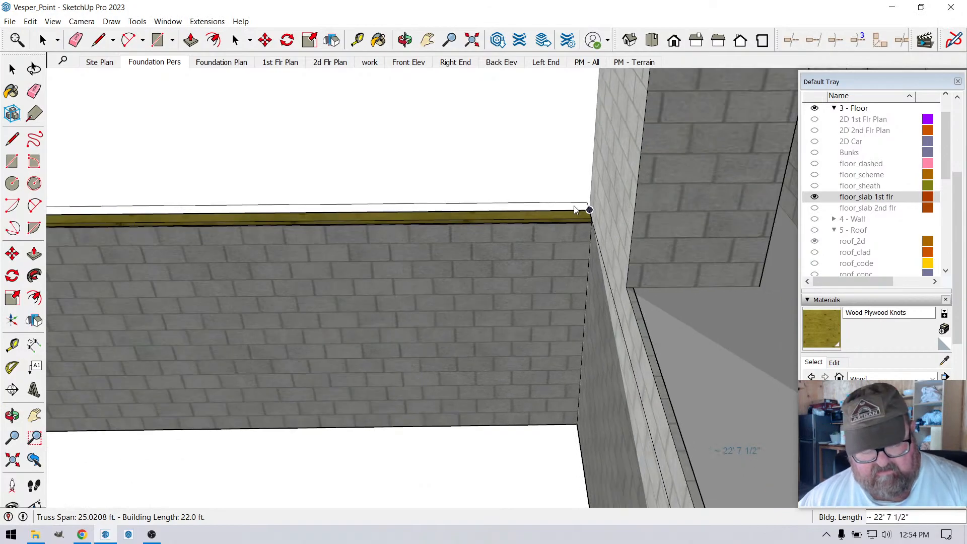
pyautogui.scroll(-6, 576, 209)
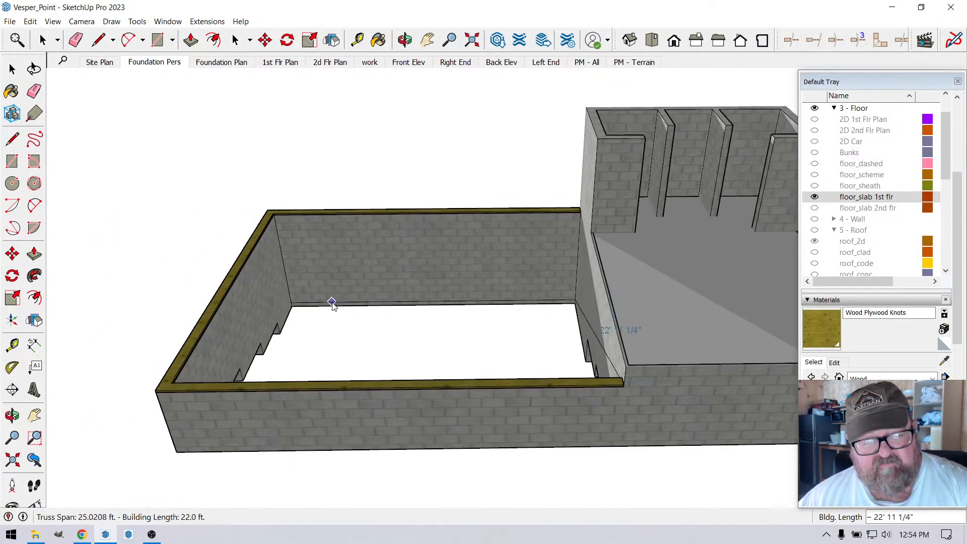
pyautogui.scroll(5, 190, 363)
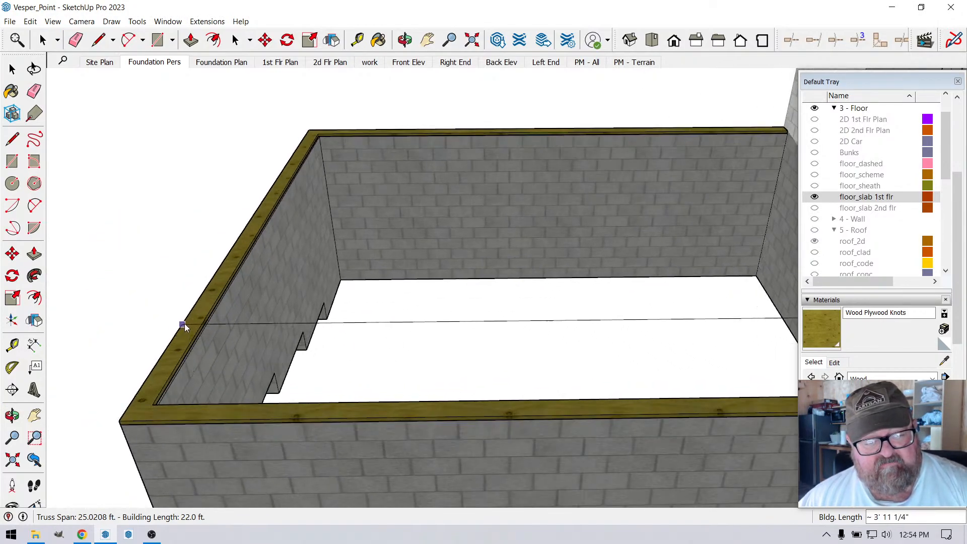
pyautogui.click(218, 269)
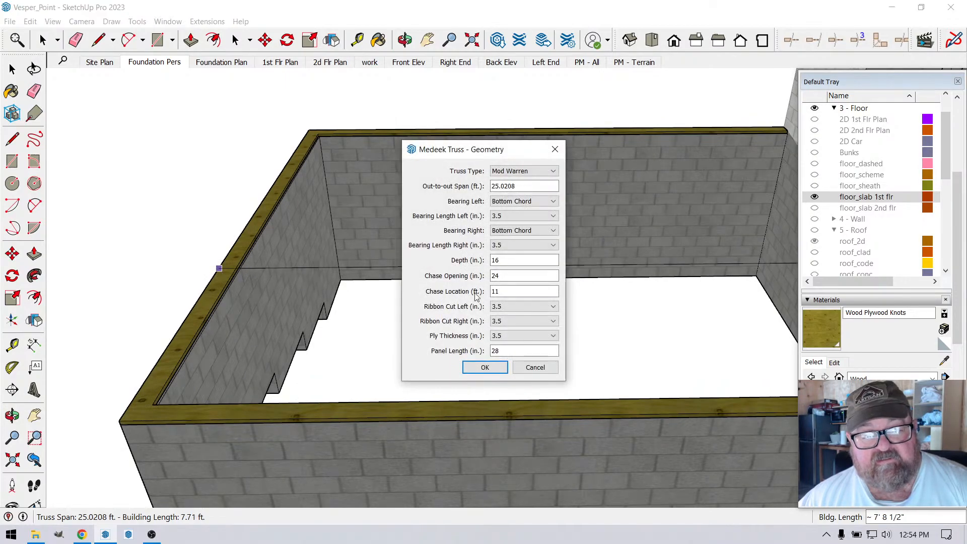
pyautogui.click(485, 367)
pyautogui.click(487, 305)
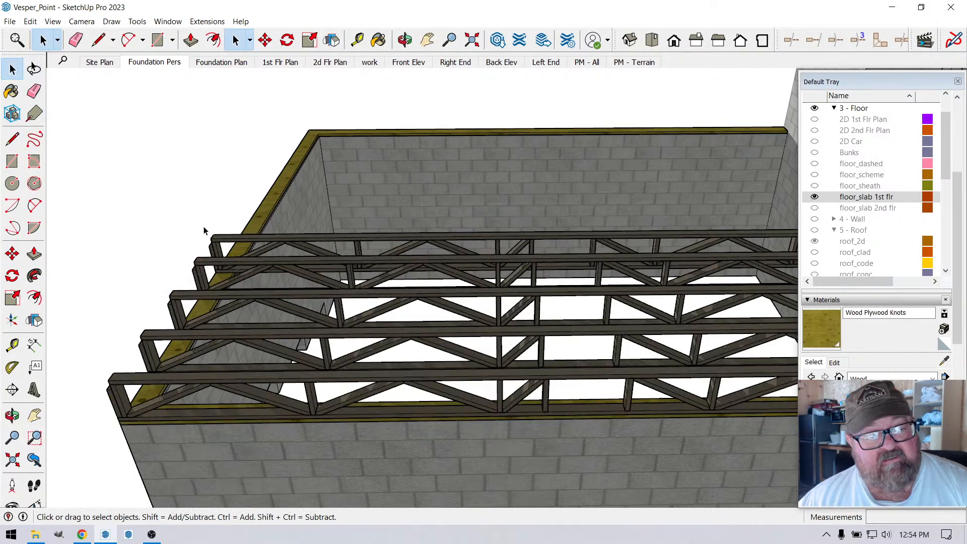
pyautogui.click(220, 244)
pyautogui.press('Delete')
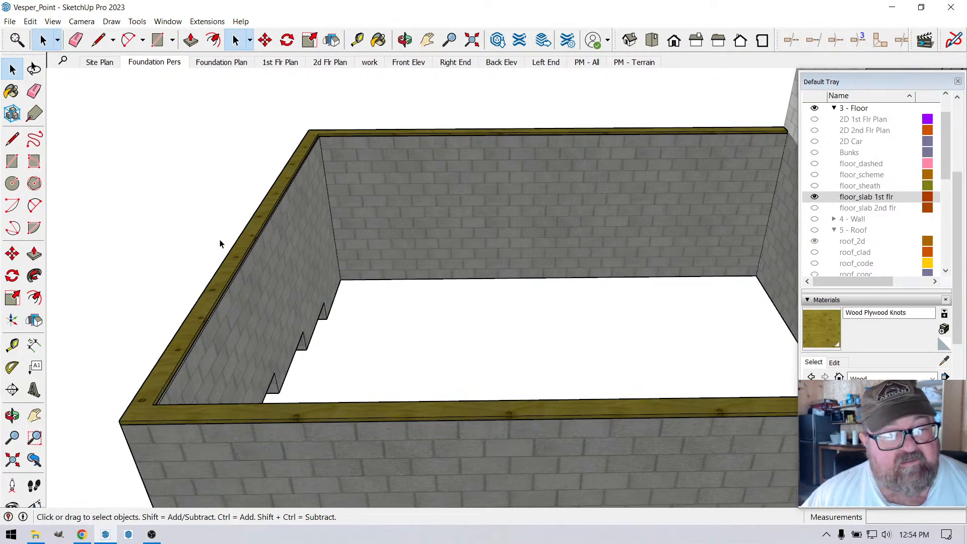
# - Place guides 1/2 inch inside the front and side outer edges of the sill plate at the front corner
pyautogui.click(358, 41)
pyautogui.scroll(3, 106, 328)
pyautogui.scroll(-1, 280, 376)
pyautogui.scroll(4, 201, 426)
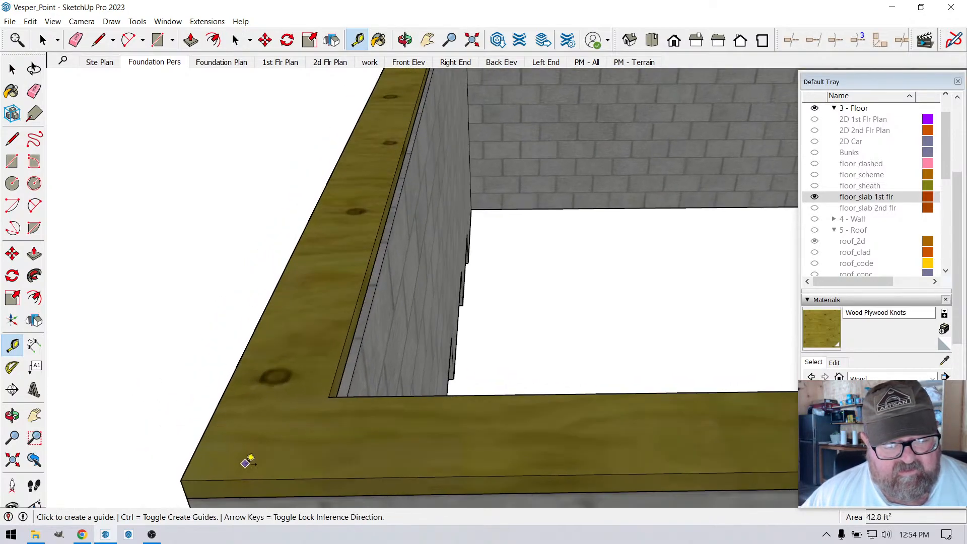
pyautogui.click(252, 469)
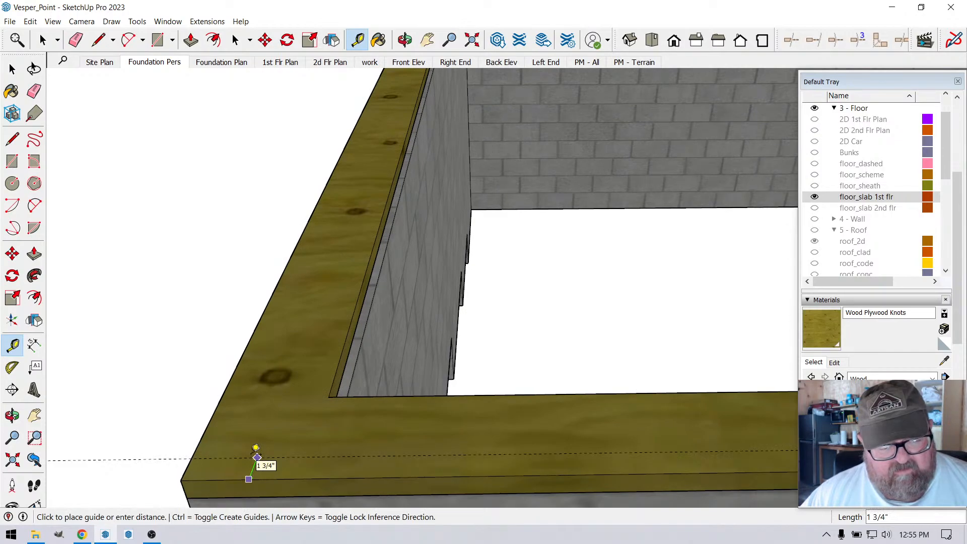
pyautogui.write('1/2')
pyautogui.press('Return')
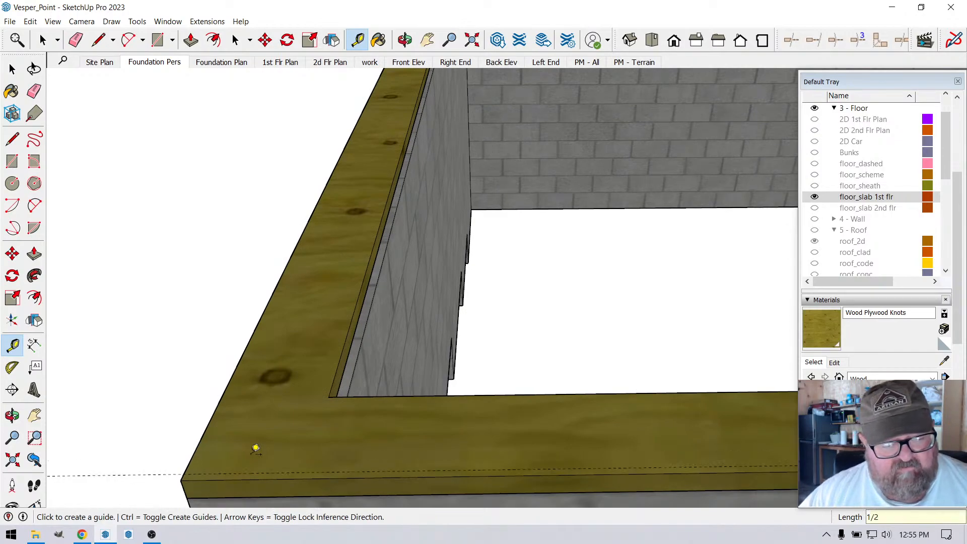
pyautogui.click(206, 442)
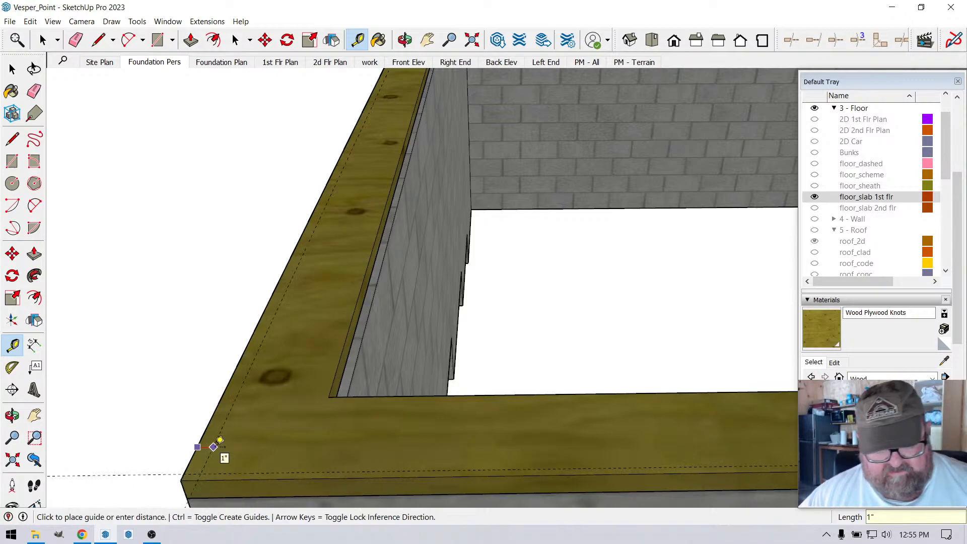
pyautogui.write('1/2')
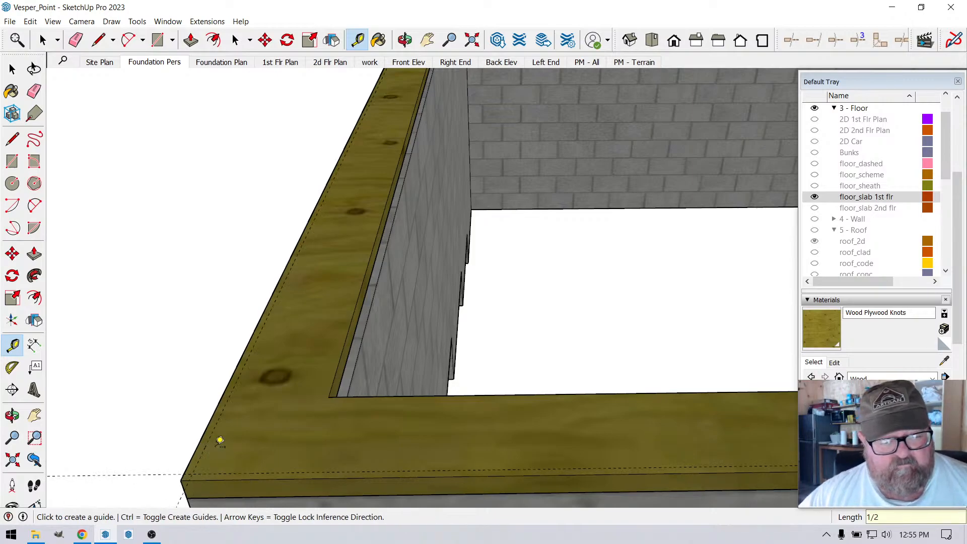
# - Place a guide 1/2 inch inside the outer edge of the sill plate along the rear wall
pyautogui.scroll(-2, 220, 440)
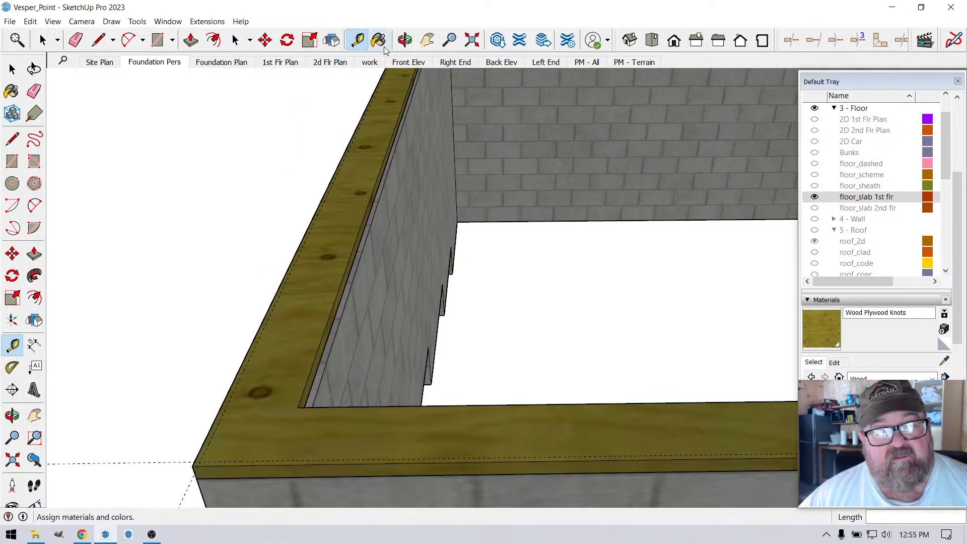
pyautogui.click(406, 40)
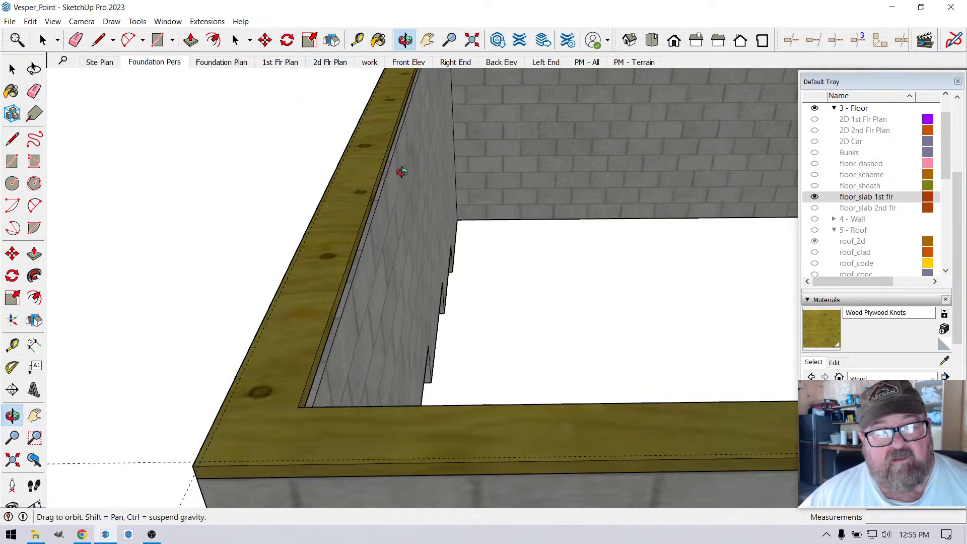
pyautogui.moveTo(402, 166); pyautogui.dragTo(404, 386)
pyautogui.scroll(-7, 306, 462)
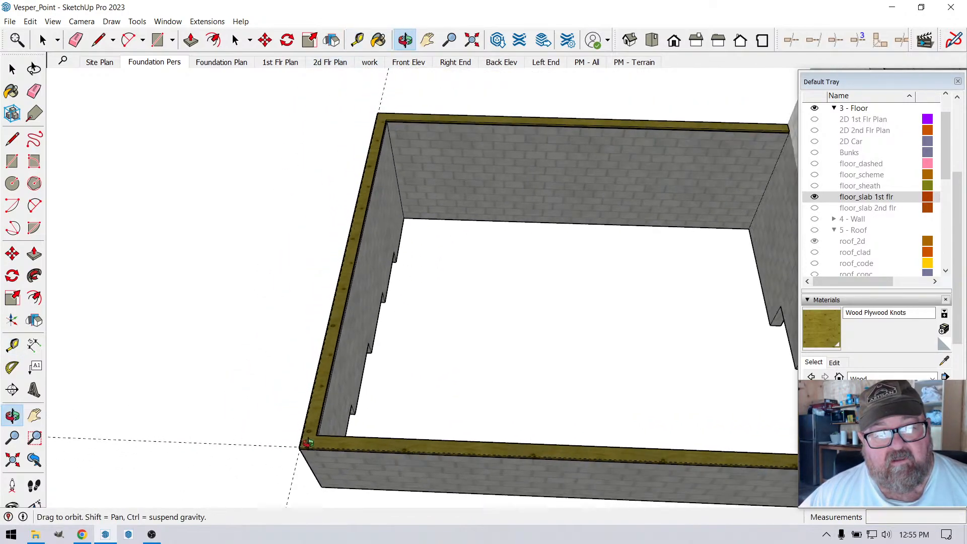
pyautogui.scroll(-1, 305, 444)
pyautogui.scroll(10, 380, 145)
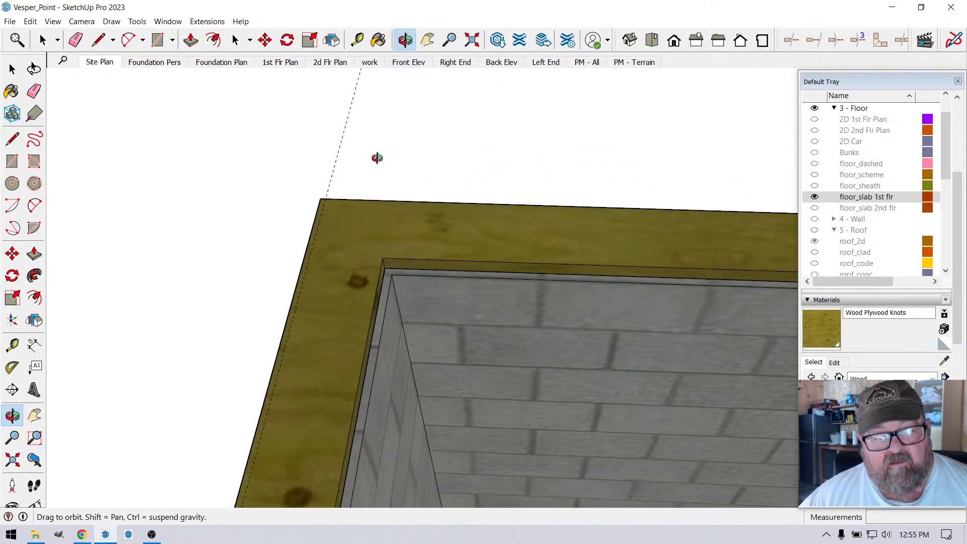
pyautogui.press('t')
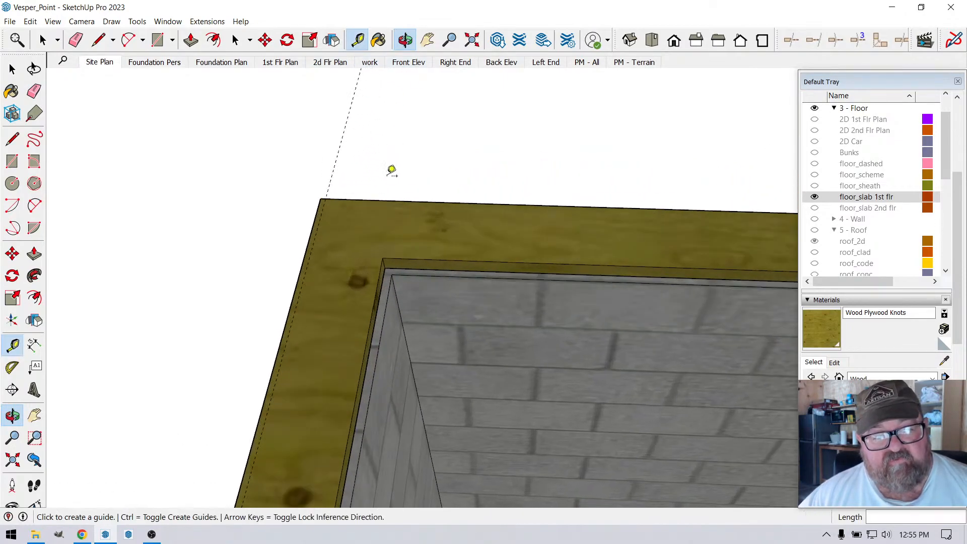
pyautogui.click(388, 200)
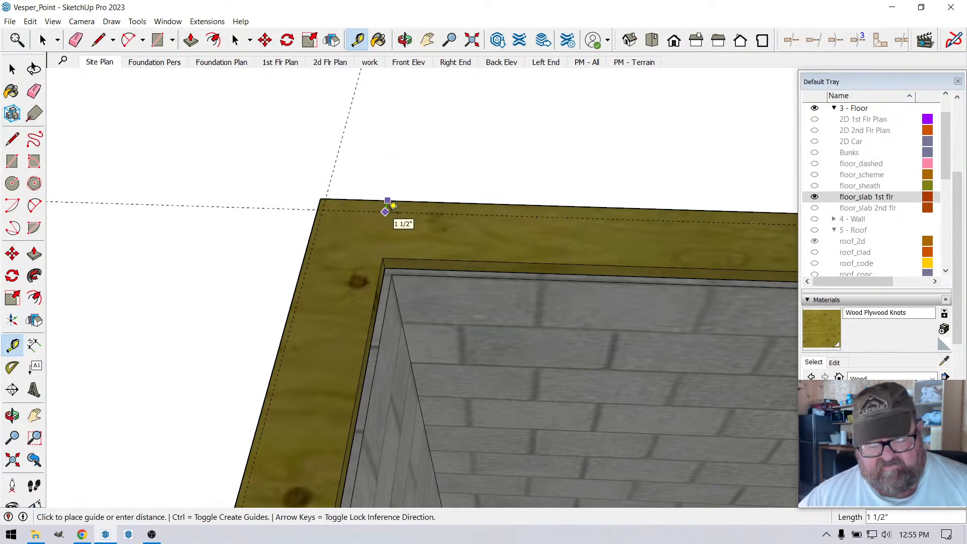
pyautogui.write('1/2')
pyautogui.press('Return')
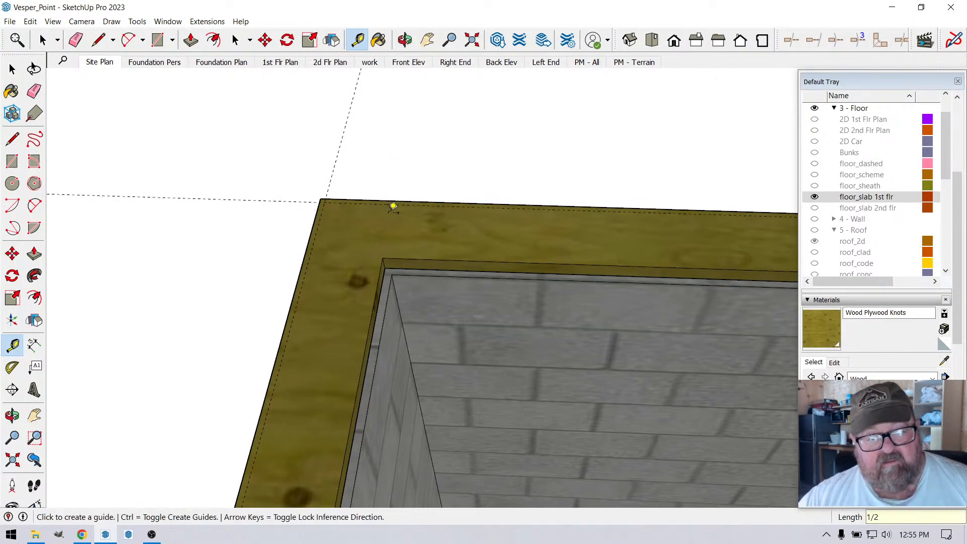
# - Examine the guide intersections at the rear and front outer corners of the sill plate
pyautogui.scroll(-3, 323, 175)
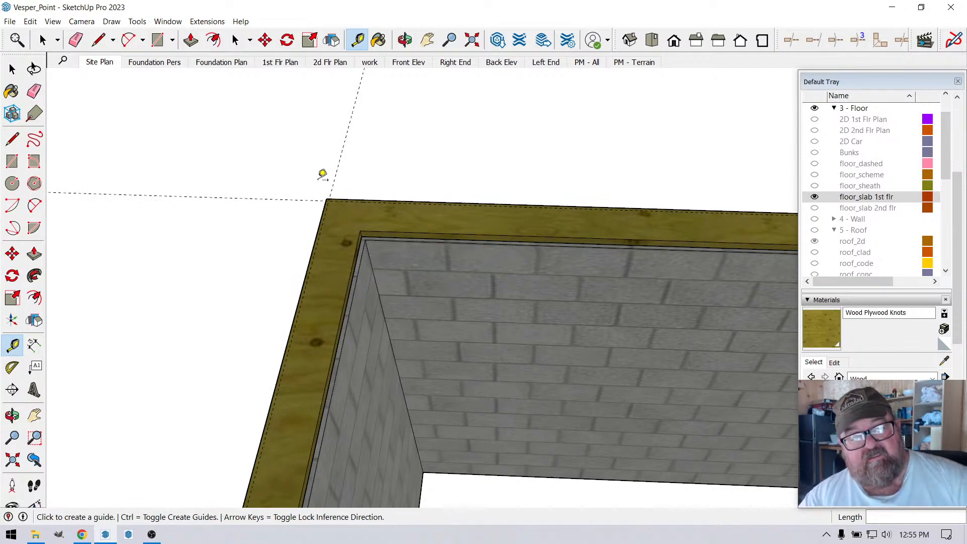
pyautogui.scroll(-3, 325, 172)
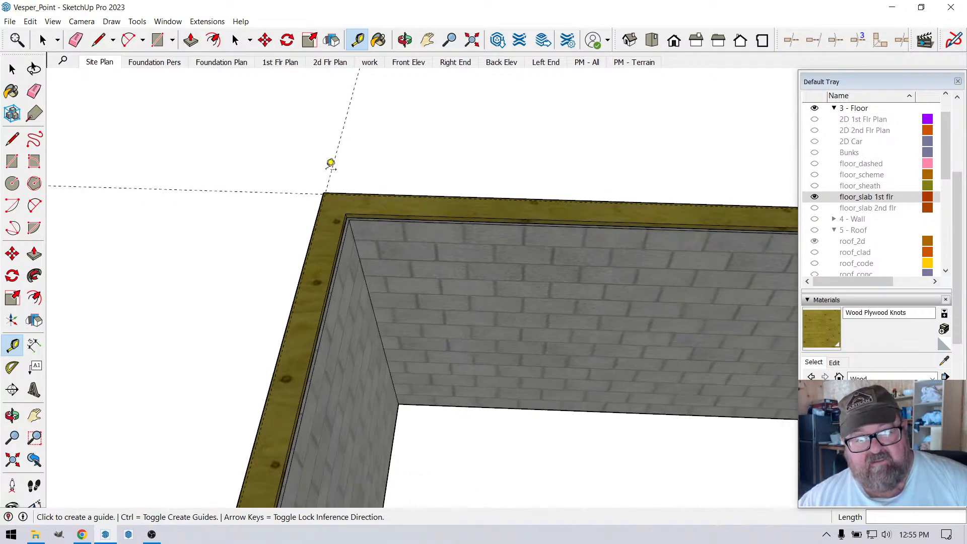
pyautogui.scroll(-2, 330, 172)
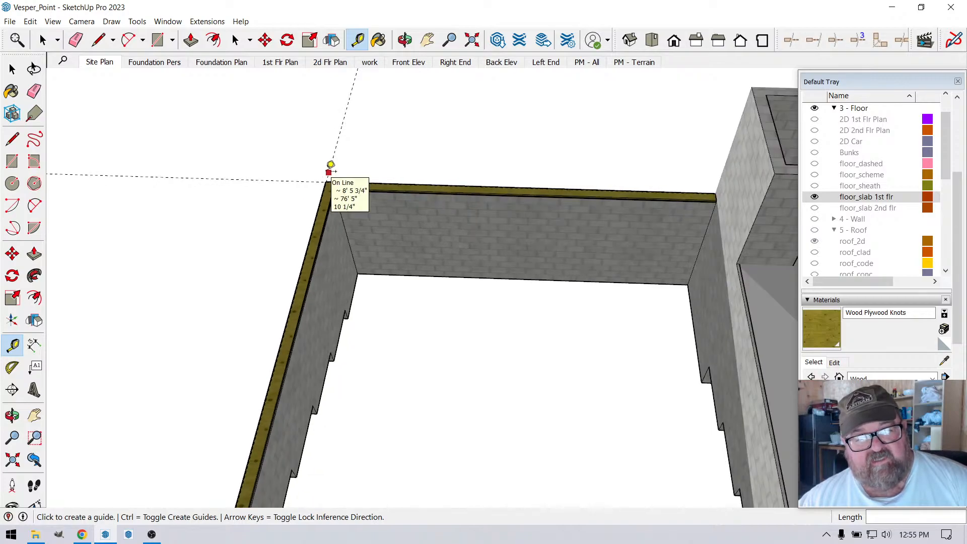
pyautogui.scroll(-3, 355, 179)
pyautogui.scroll(3, 341, 210)
pyautogui.scroll(-1, 339, 203)
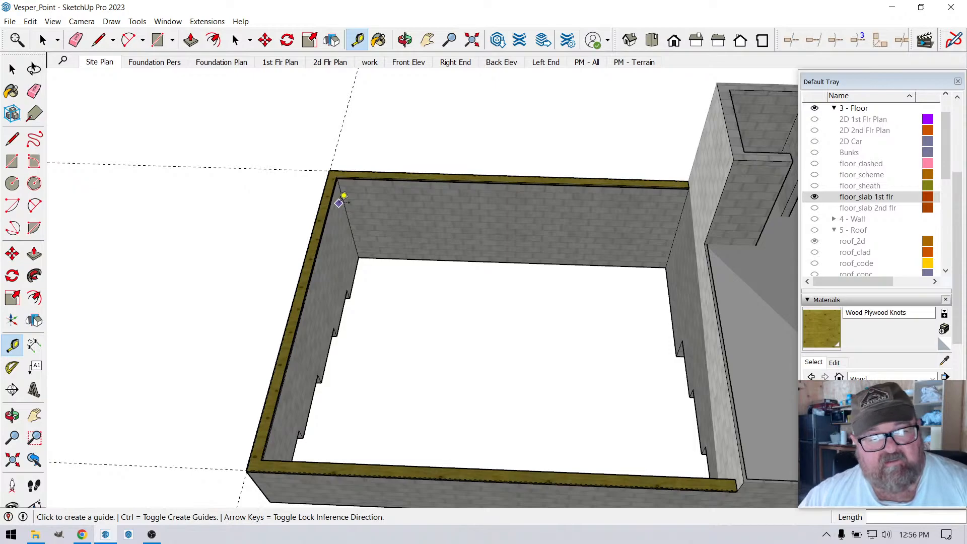
pyautogui.scroll(-1, 344, 196)
pyautogui.scroll(6, 237, 436)
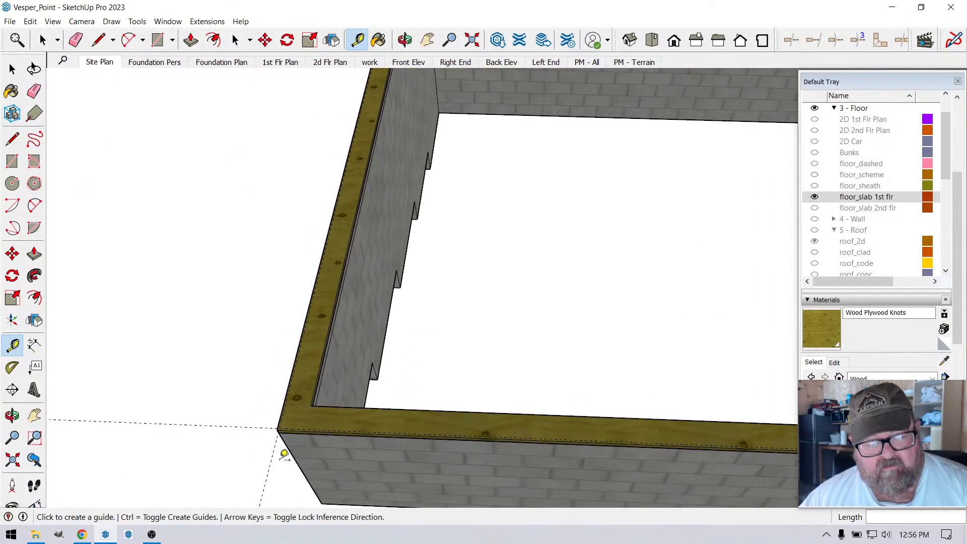
pyautogui.scroll(-2, 263, 410)
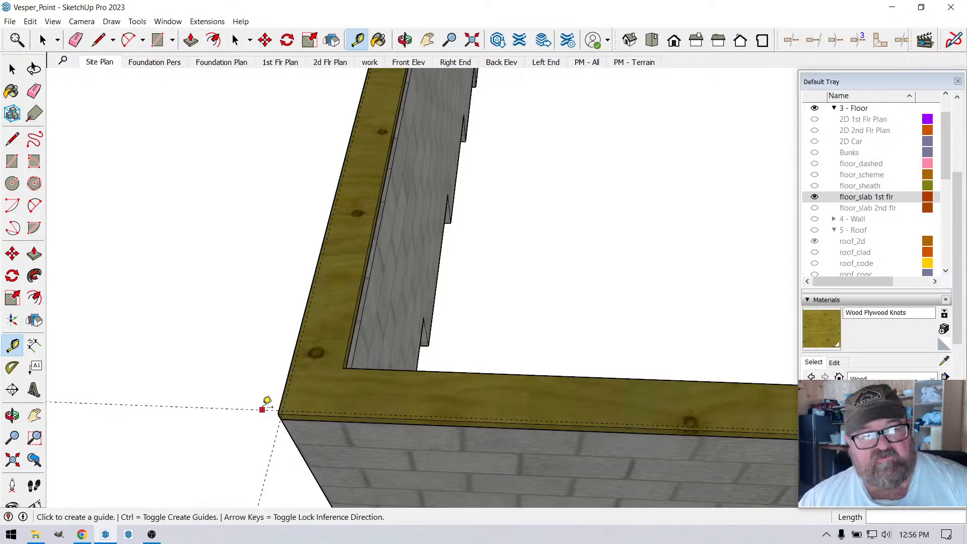
pyautogui.scroll(-2, 212, 217)
pyautogui.scroll(1, 243, 314)
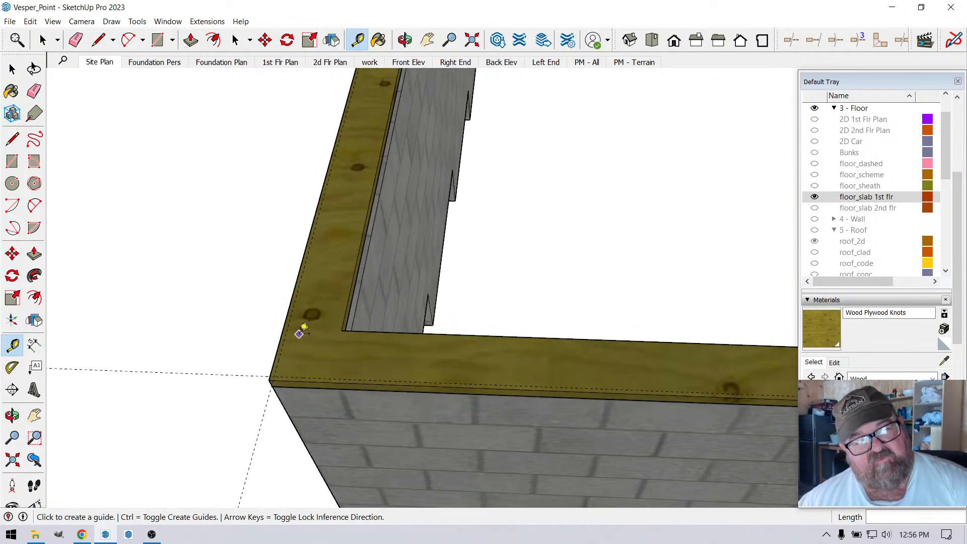
pyautogui.scroll(-2, 301, 332)
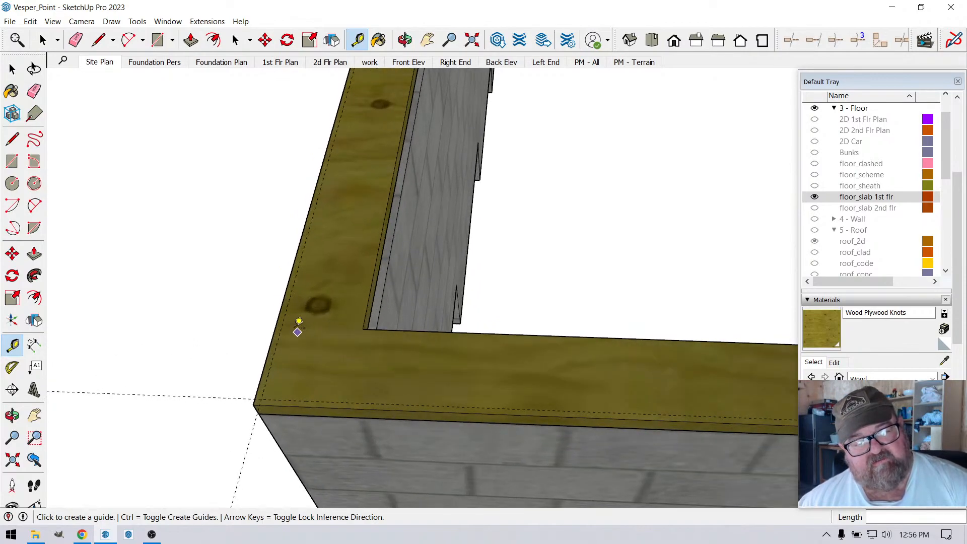
pyautogui.scroll(2, 256, 365)
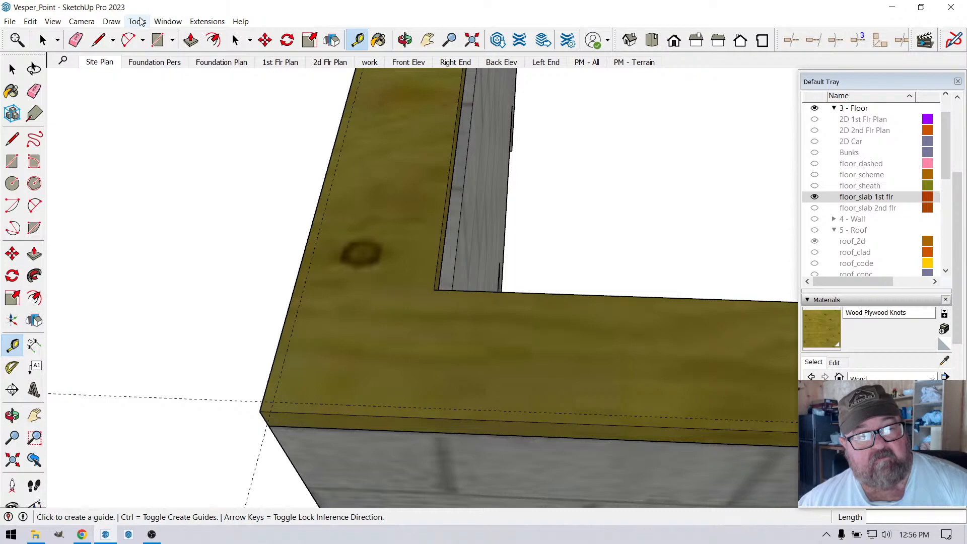
# - Start a Floor Truss layout with a Rectangle outline and set its front left corner at the guide intersection on the sill's front corner
pyautogui.click(209, 21)
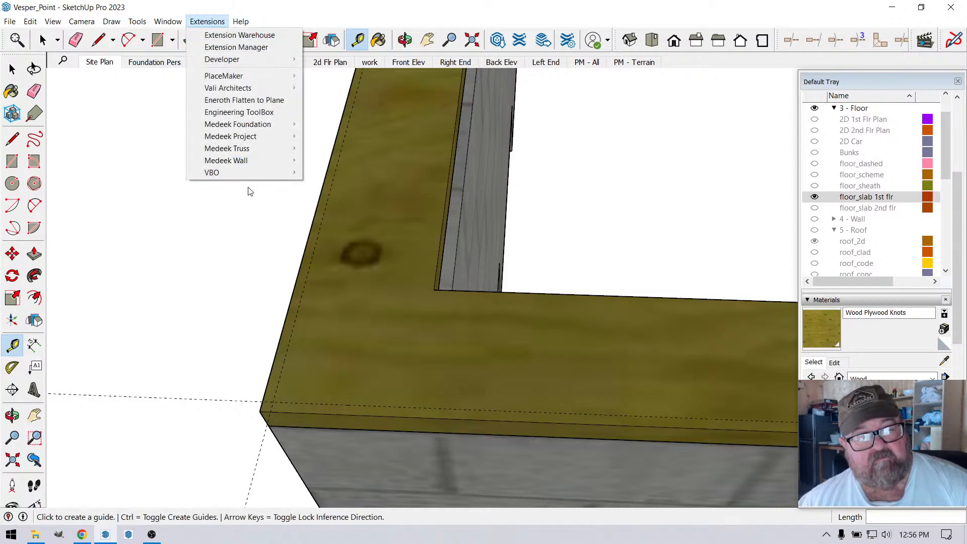
pyautogui.moveTo(291, 149)
pyautogui.click(327, 160)
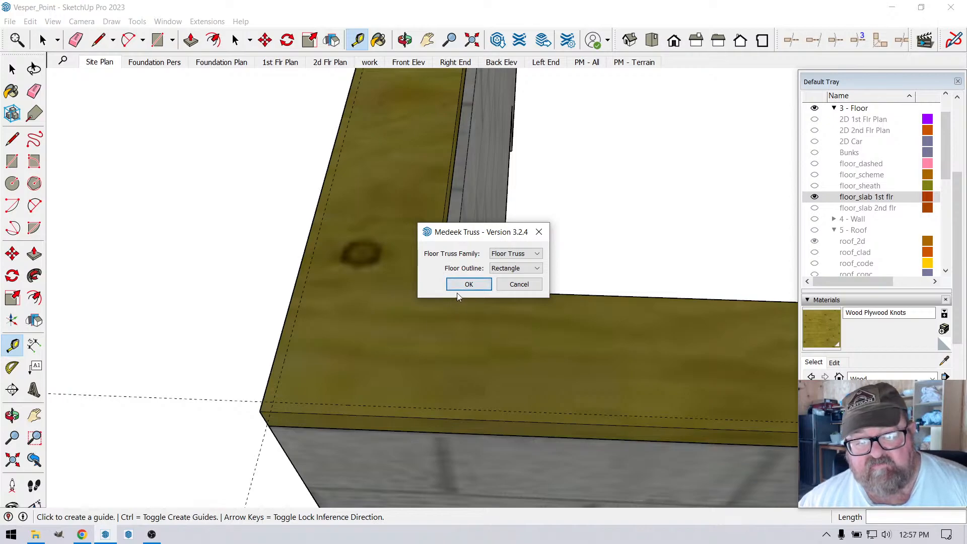
pyautogui.click(466, 286)
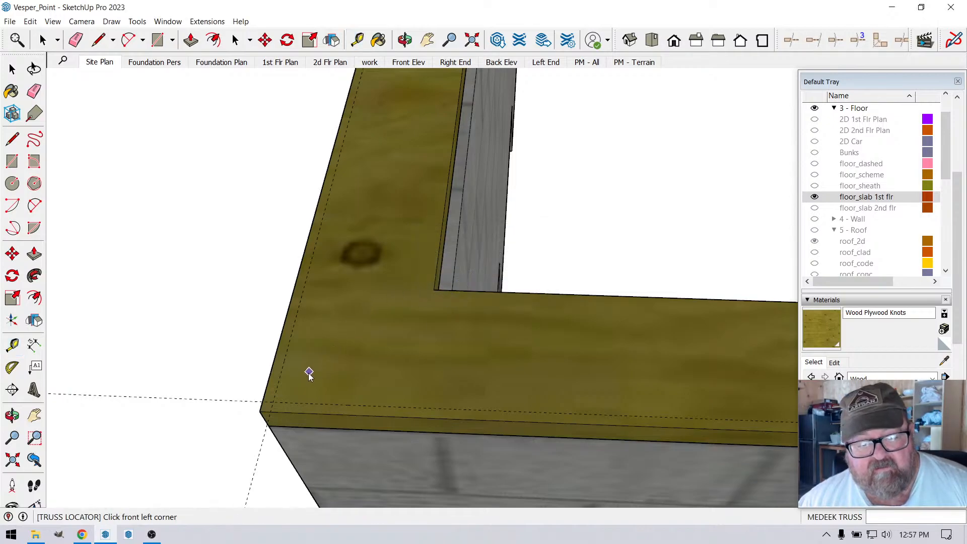
pyautogui.click(275, 400)
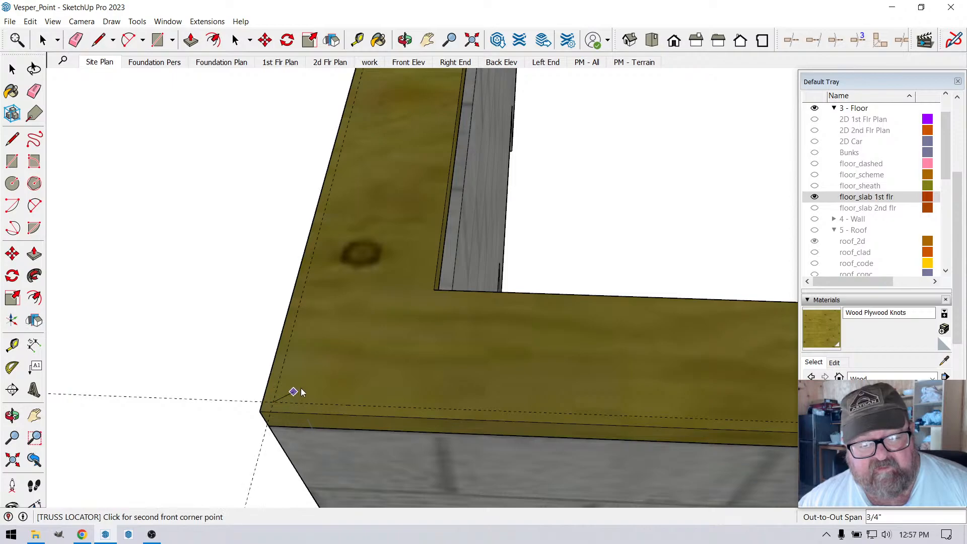
# - Set the second front corner at the guide intersection on the sill's rear corner for a 21' 11" out-to-out span
pyautogui.scroll(-3, 290, 403)
pyautogui.scroll(-6, 287, 411)
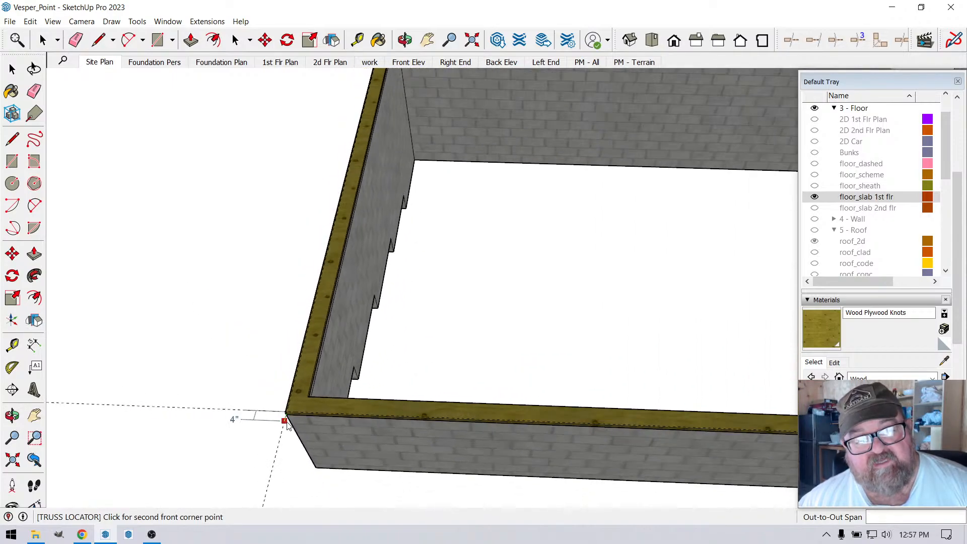
pyautogui.scroll(6, 349, 181)
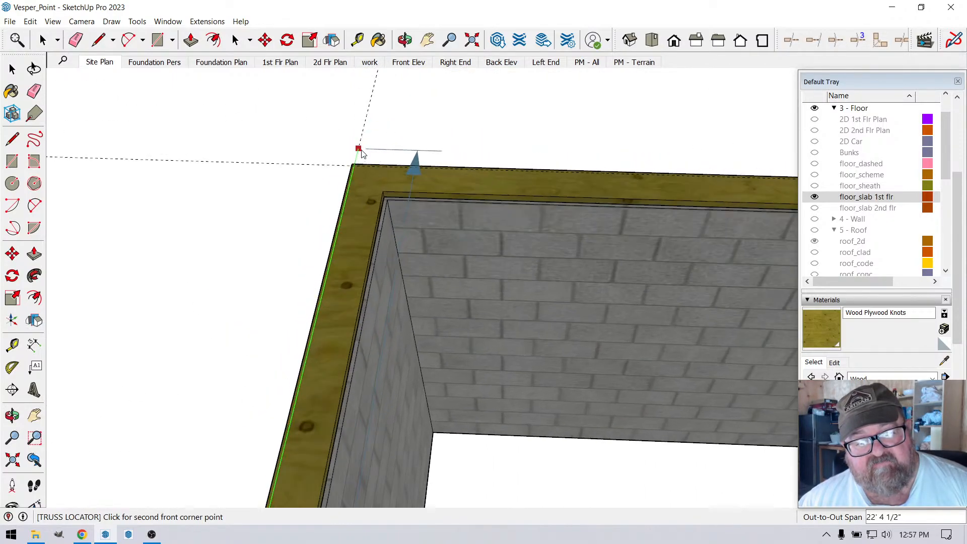
pyautogui.scroll(1, 353, 168)
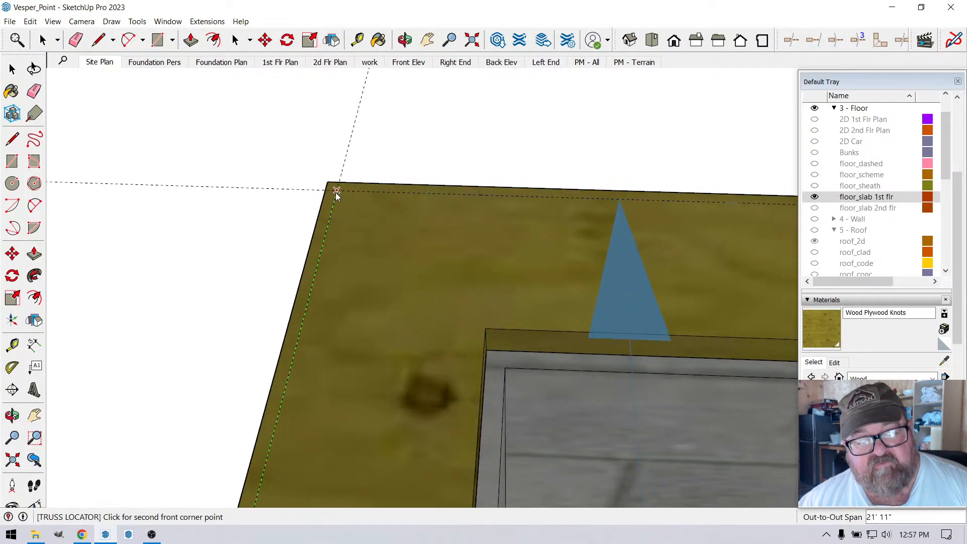
pyautogui.click(338, 189)
# - Set the building length to 24' 11 3/4" at the rear sill's end against the shared wall, and generate 16-inch-deep Mod Warren floor trusses
pyautogui.scroll(-2, 361, 195)
pyautogui.scroll(-5, 362, 197)
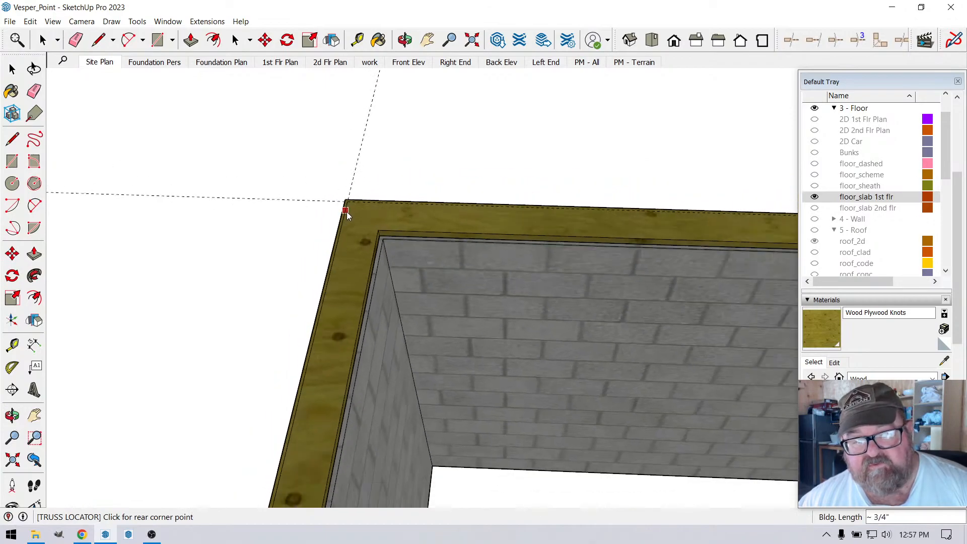
pyautogui.scroll(-4, 350, 217)
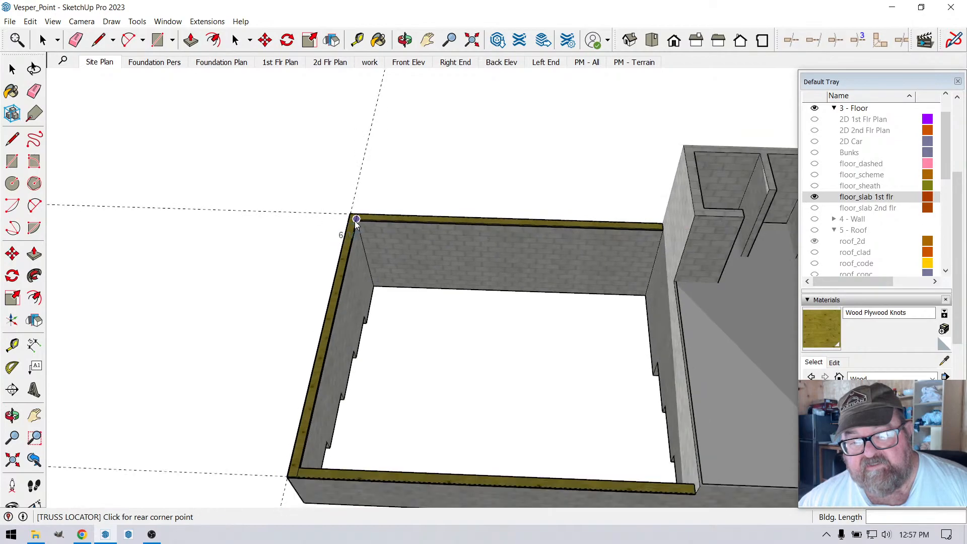
pyautogui.scroll(5, 648, 233)
pyautogui.scroll(5, 693, 260)
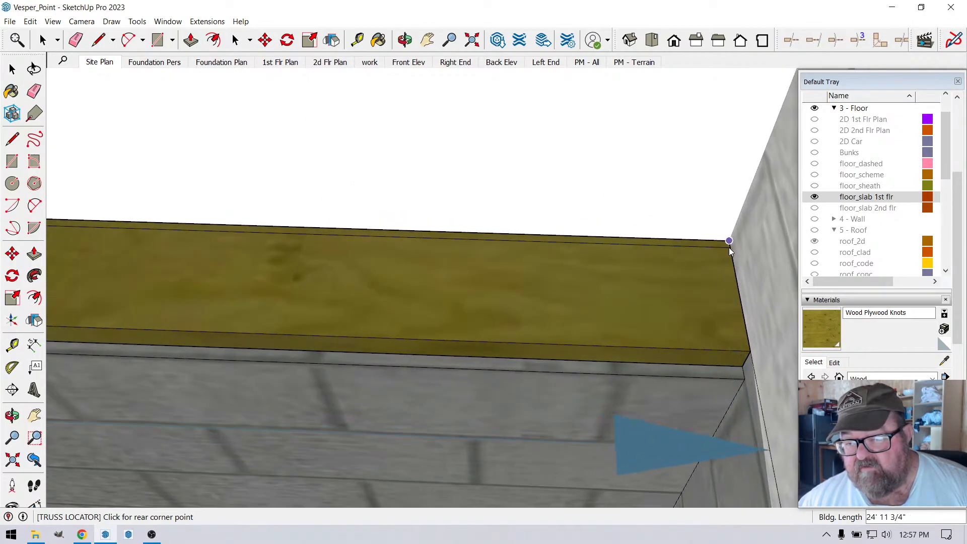
pyautogui.click(731, 248)
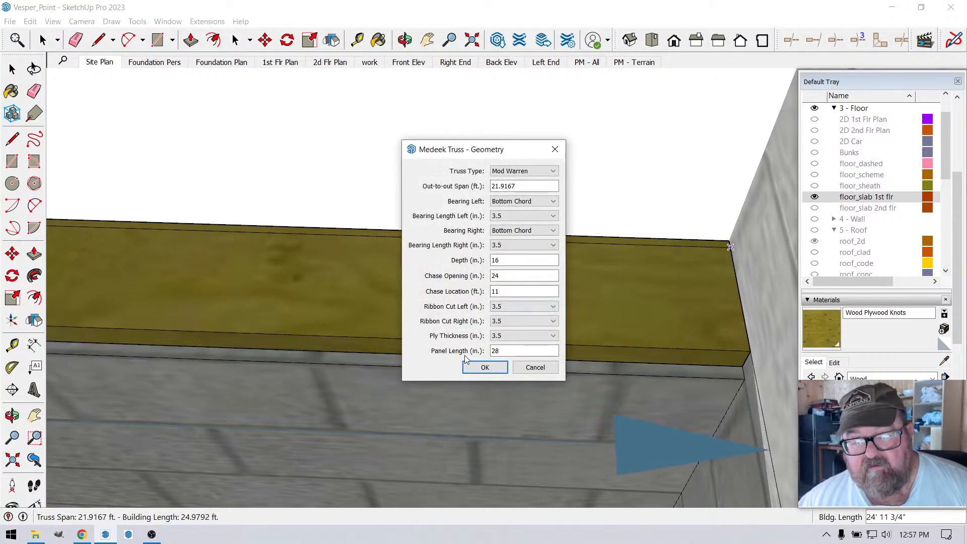
pyautogui.click(466, 369)
pyautogui.click(483, 308)
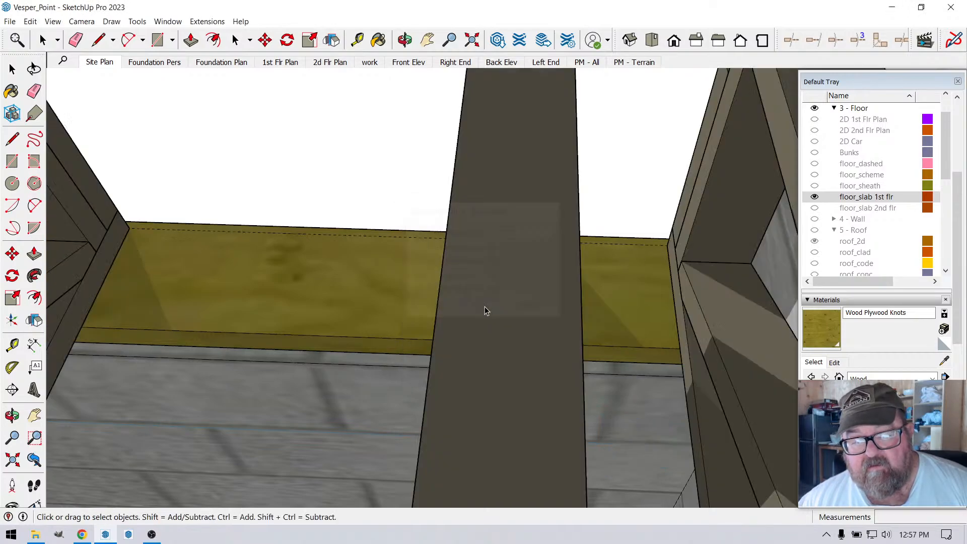
# - Inspect the floor trusses and how their ends bear on the sill plate at the front corner
pyautogui.scroll(-6, 636, 232)
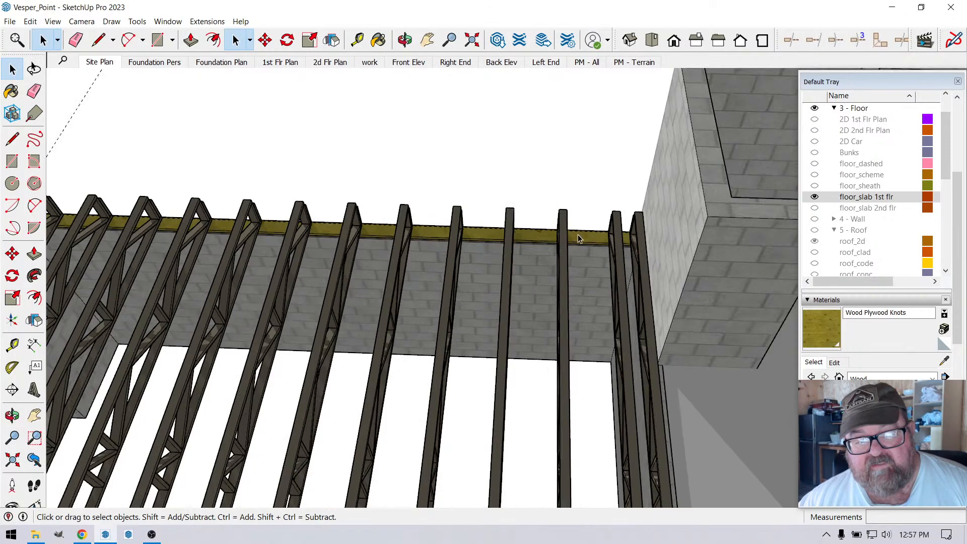
pyautogui.scroll(-6, 580, 235)
pyautogui.click(406, 40)
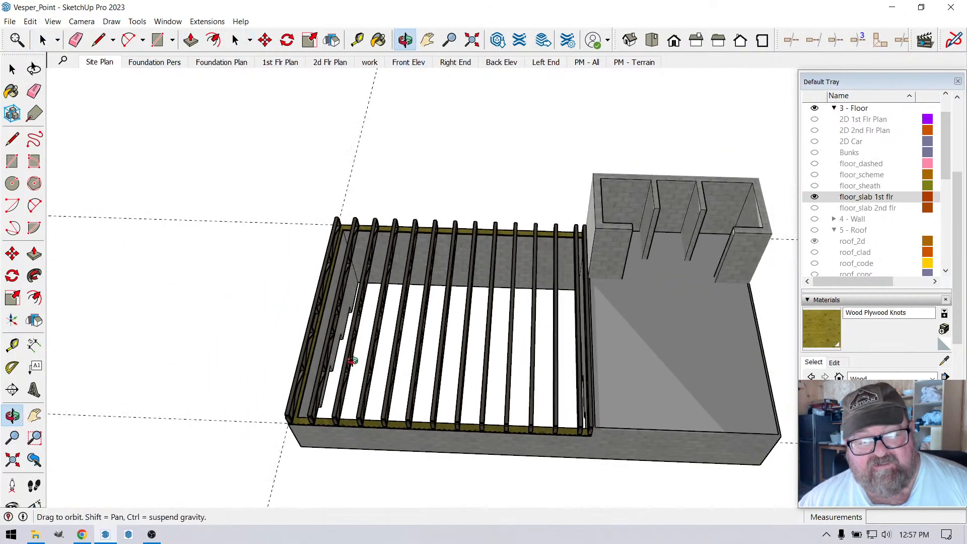
pyautogui.moveTo(353, 361); pyautogui.dragTo(281, 244)
pyautogui.scroll(10, 296, 311)
pyautogui.moveTo(295, 311)
pyautogui.mouseDown()
pyautogui.moveTo(240, 270)
pyautogui.moveTo(300, 323)
pyautogui.moveTo(235, 301)
pyautogui.moveTo(253, 274)
pyautogui.moveTo(257, 241)
pyautogui.moveTo(325, 367)
pyautogui.moveTo(296, 382)
pyautogui.moveTo(327, 353)
pyautogui.moveTo(272, 338)
pyautogui.moveTo(285, 340)
pyautogui.moveTo(281, 314)
pyautogui.mouseUp()
pyautogui.scroll(-3, 300, 326)
pyautogui.scroll(4, 312, 308)
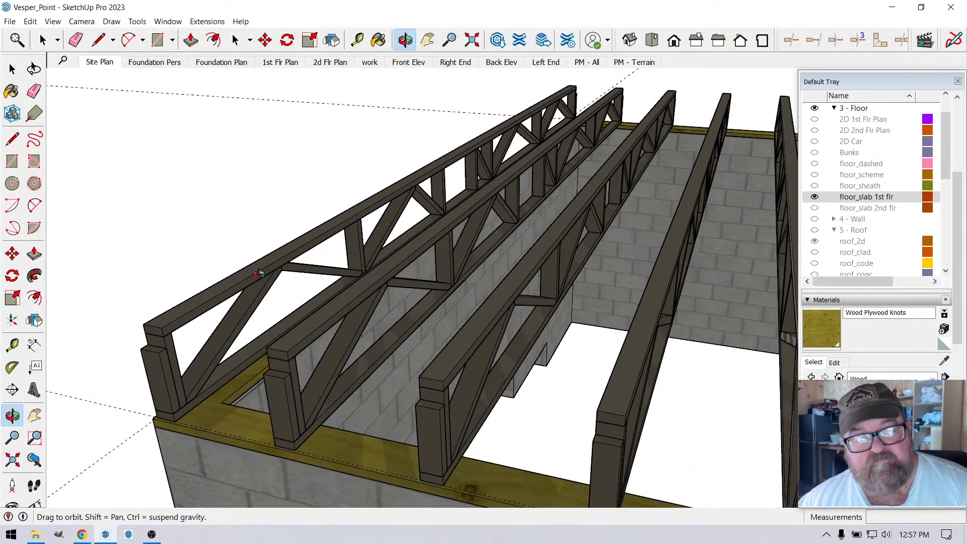
# - Open the floor truss assembly for editing to show its basic options
pyautogui.click(12, 69)
pyautogui.click(255, 274)
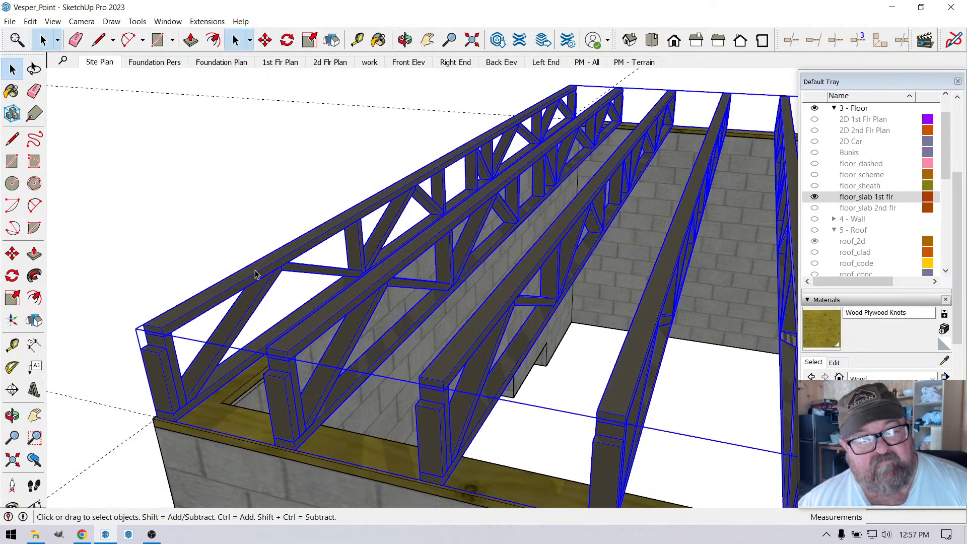
pyautogui.rightClick(225, 316)
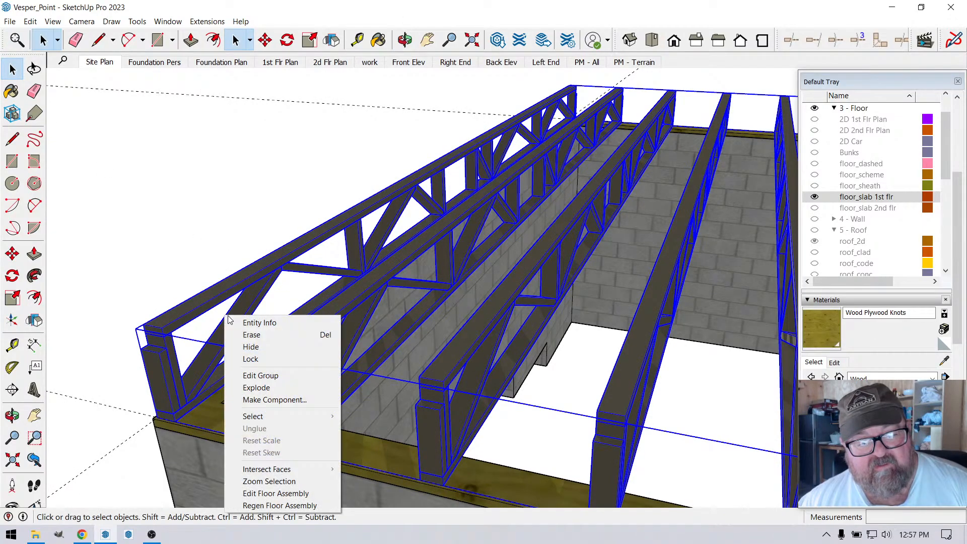
pyautogui.click(270, 494)
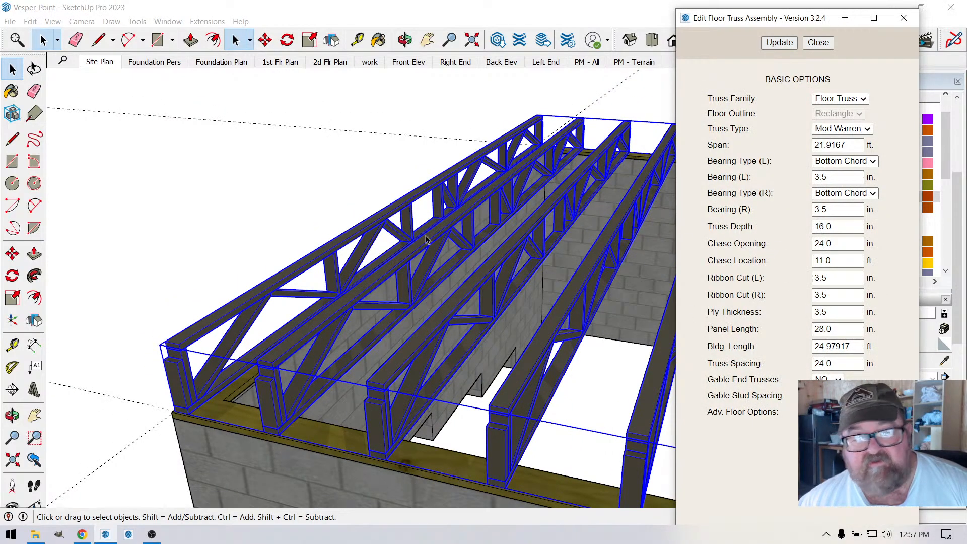
# - Switch to Chrome, search for a floor truss span table, and open Southern Components' Floor Truss Span Tables
pyautogui.click(83, 533)
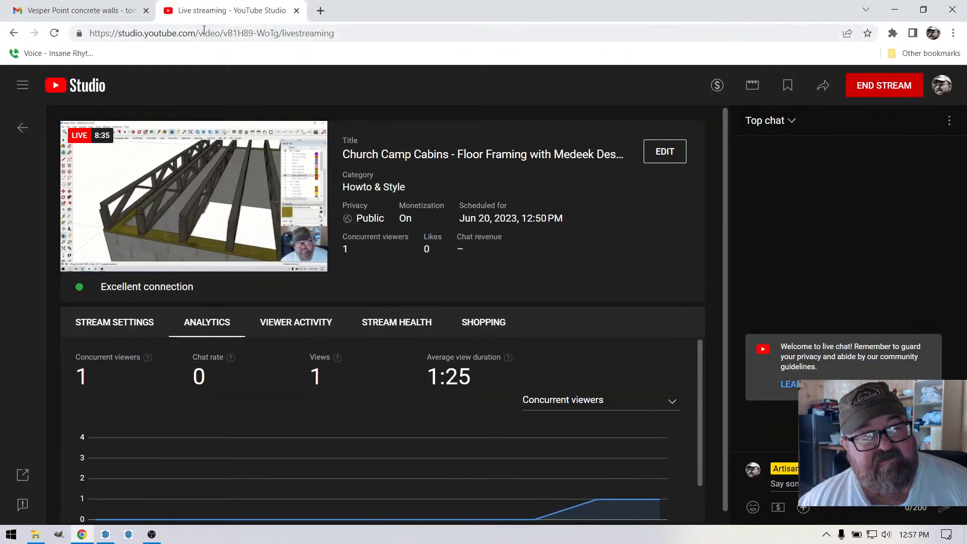
pyautogui.click(321, 10)
pyautogui.click(380, 263)
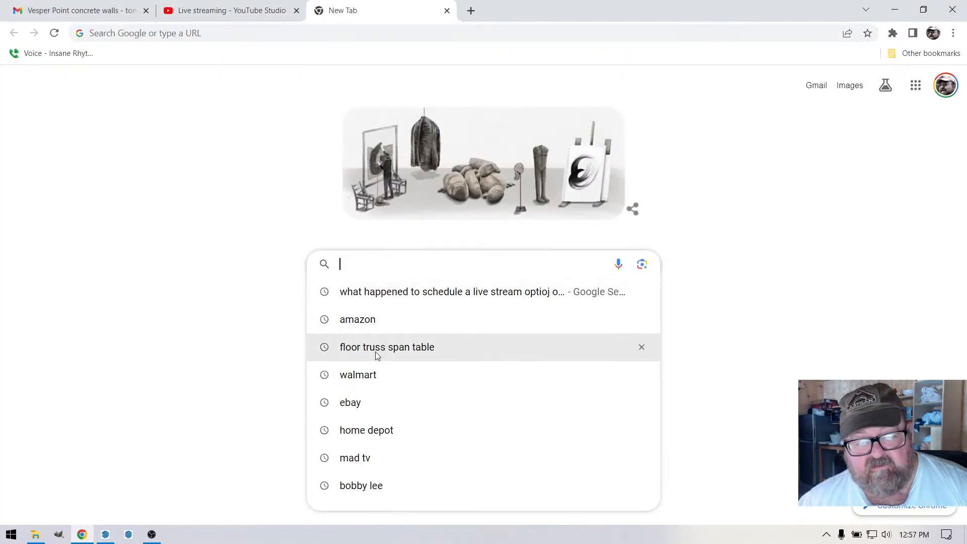
pyautogui.click(436, 348)
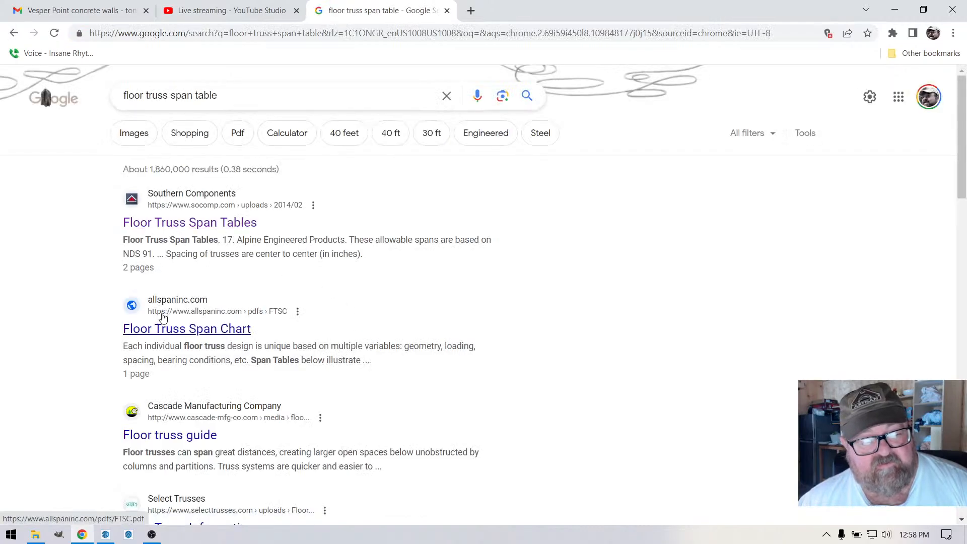
pyautogui.click(181, 223)
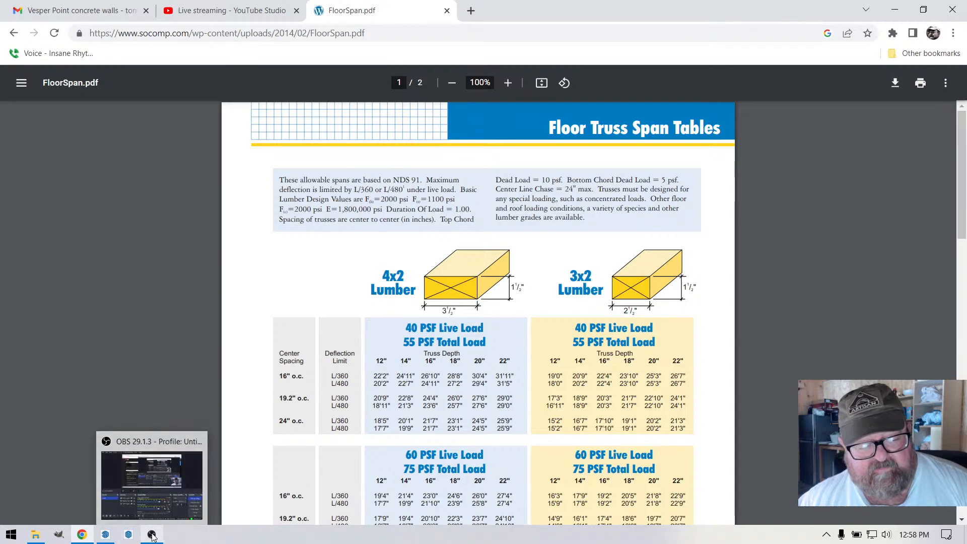
# - Return to SketchUp, set the truss depth to 14 in. and spacing to 16 in., enable the advanced floor options, and update the assembly
pyautogui.click(112, 537)
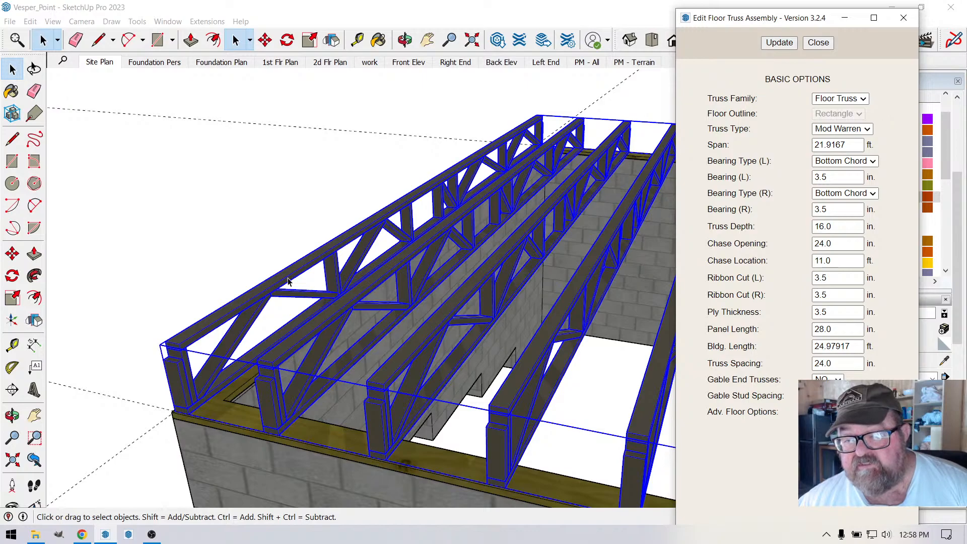
pyautogui.scroll(-5, 295, 282)
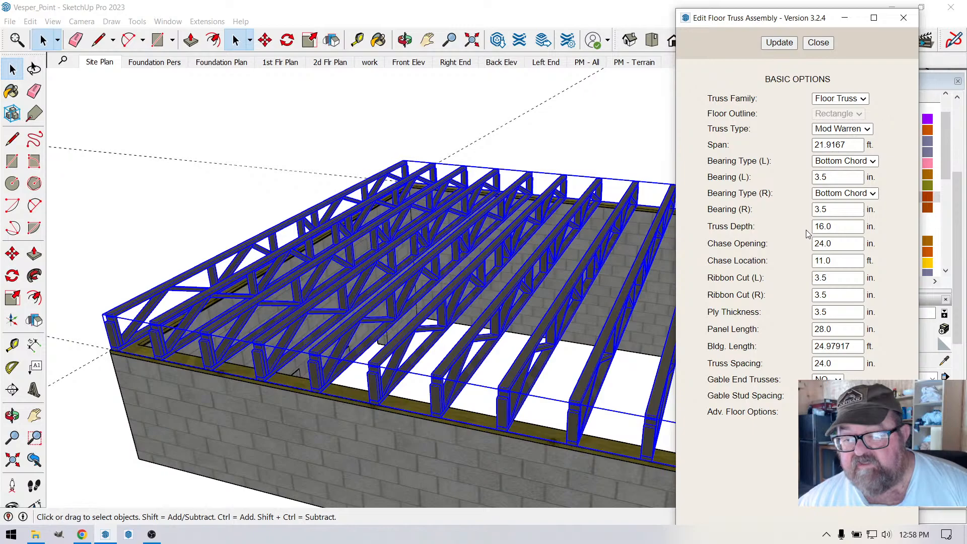
pyautogui.doubleClick(824, 227)
pyautogui.write('14')
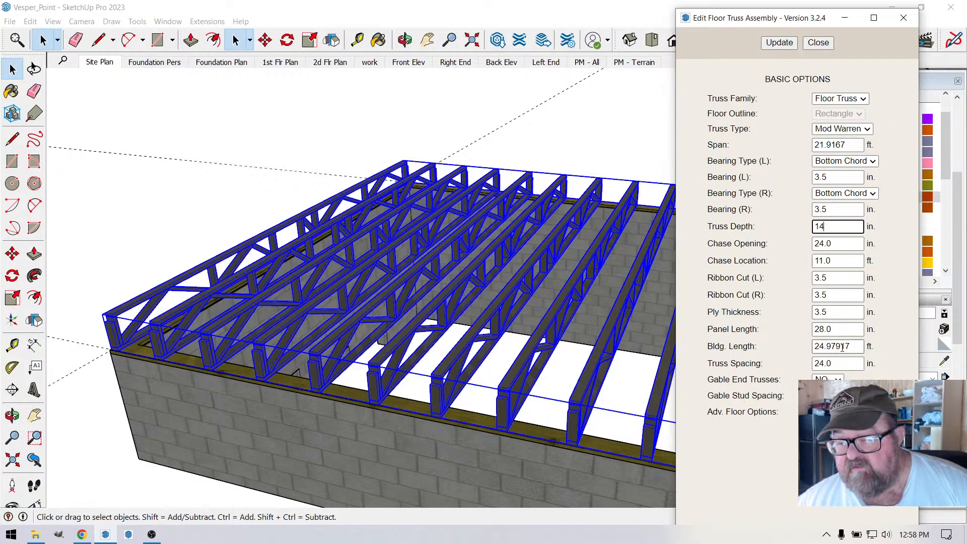
pyautogui.moveTo(834, 364); pyautogui.dragTo(813, 366)
pyautogui.write('16')
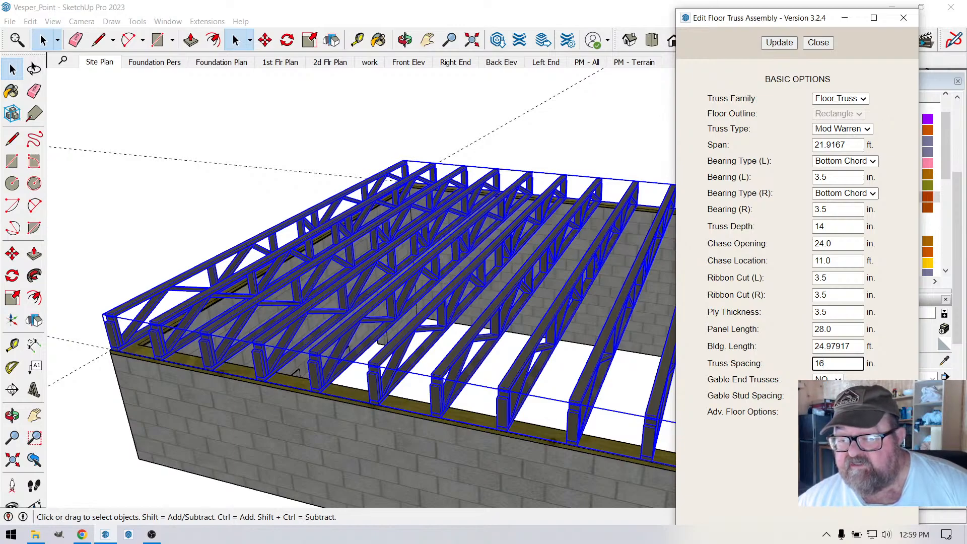
pyautogui.press('Tab')
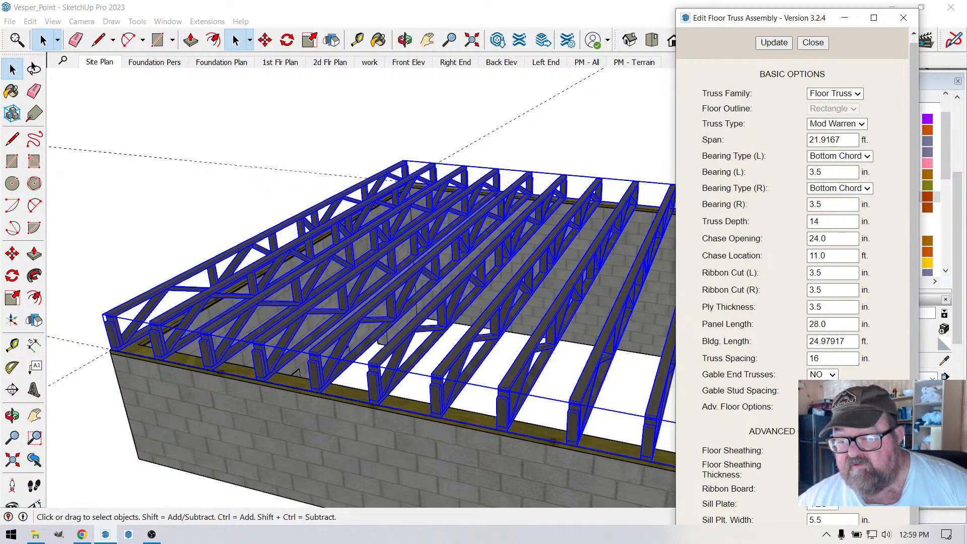
pyautogui.click(775, 42)
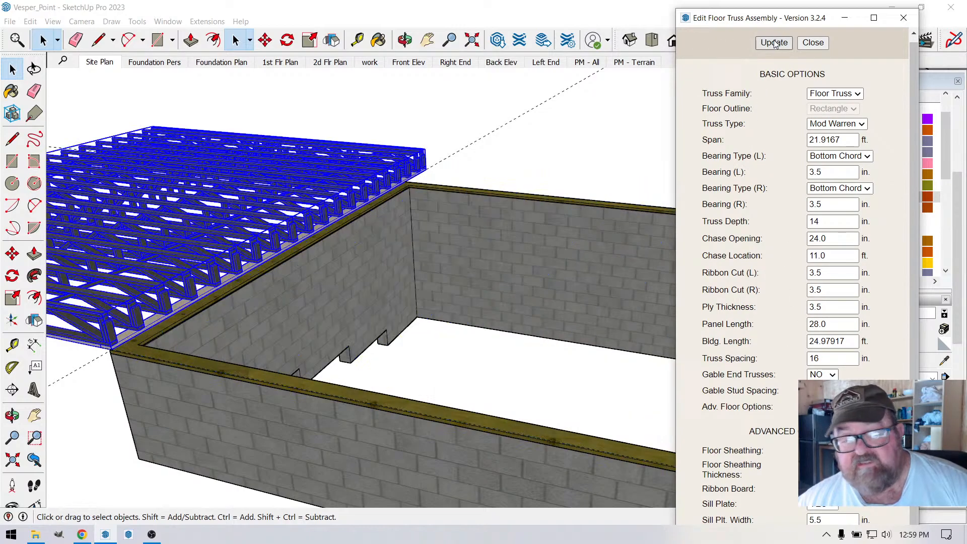
# - Examine the updated floor truss assembly's position, orientation and truss ends relative to the foundation's side wall
pyautogui.scroll(-3, 611, 355)
pyautogui.scroll(5, 611, 356)
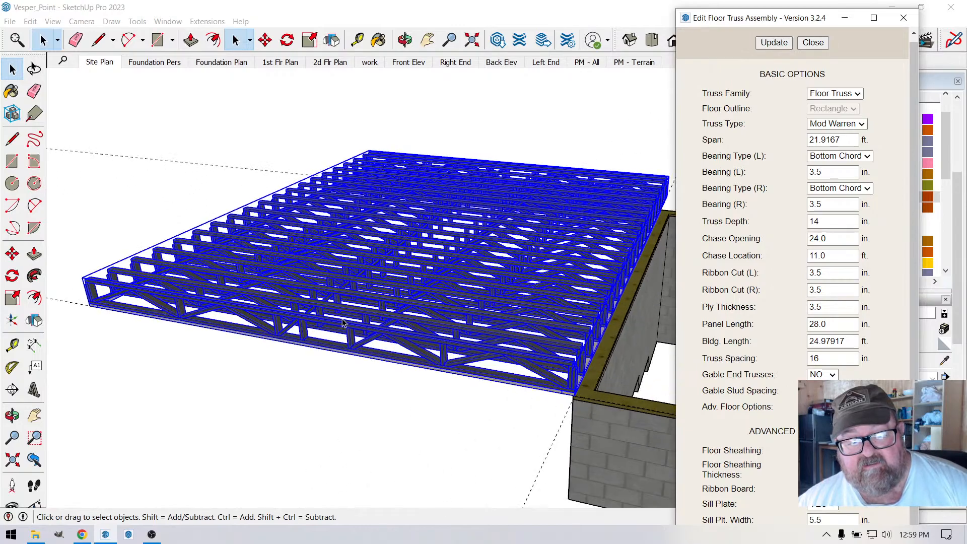
pyautogui.click(406, 39)
pyautogui.moveTo(403, 109); pyautogui.dragTo(395, 186)
pyautogui.scroll(-5, 380, 203)
pyautogui.scroll(1, 430, 214)
pyautogui.moveTo(429, 214); pyautogui.dragTo(475, 267)
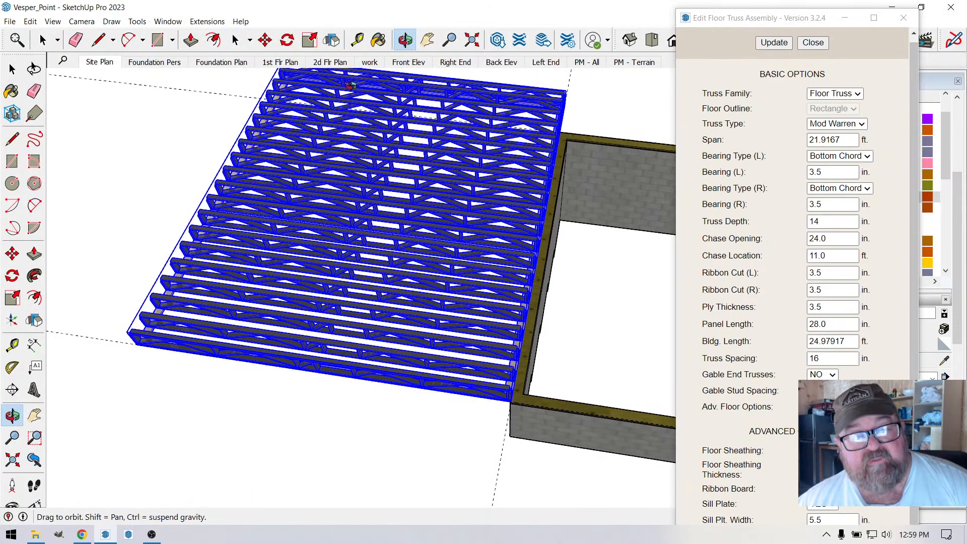
pyautogui.scroll(6, 214, 208)
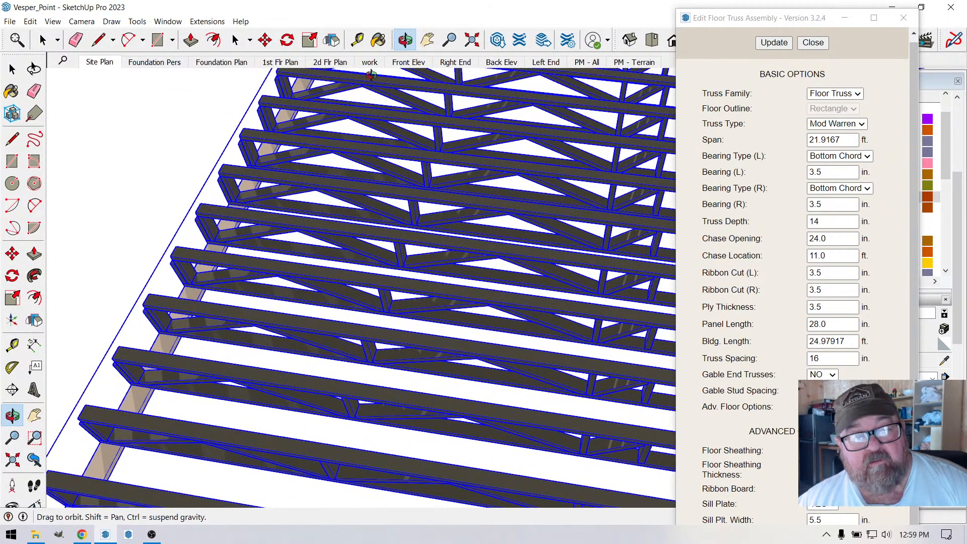
pyautogui.scroll(-6, 349, 82)
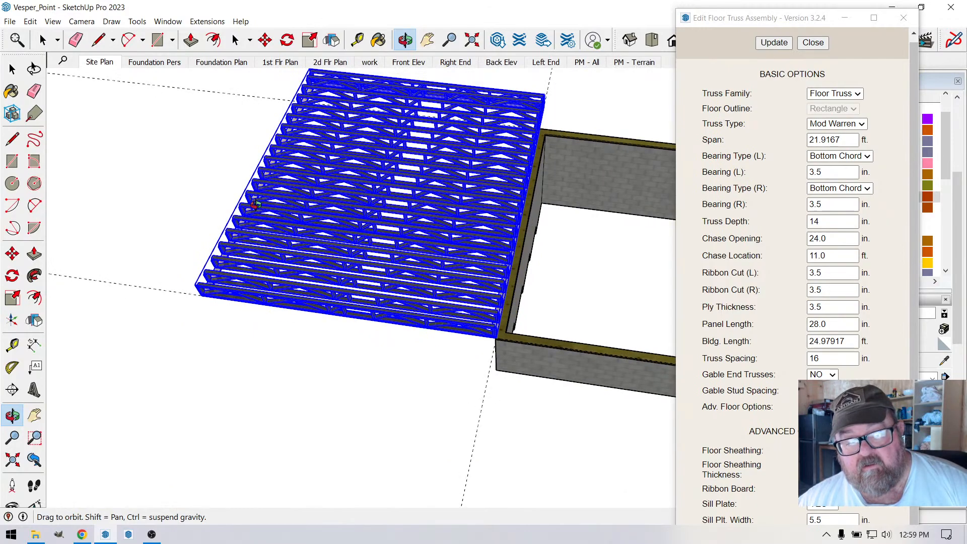
pyautogui.scroll(2, 565, 271)
pyautogui.scroll(5, 397, 233)
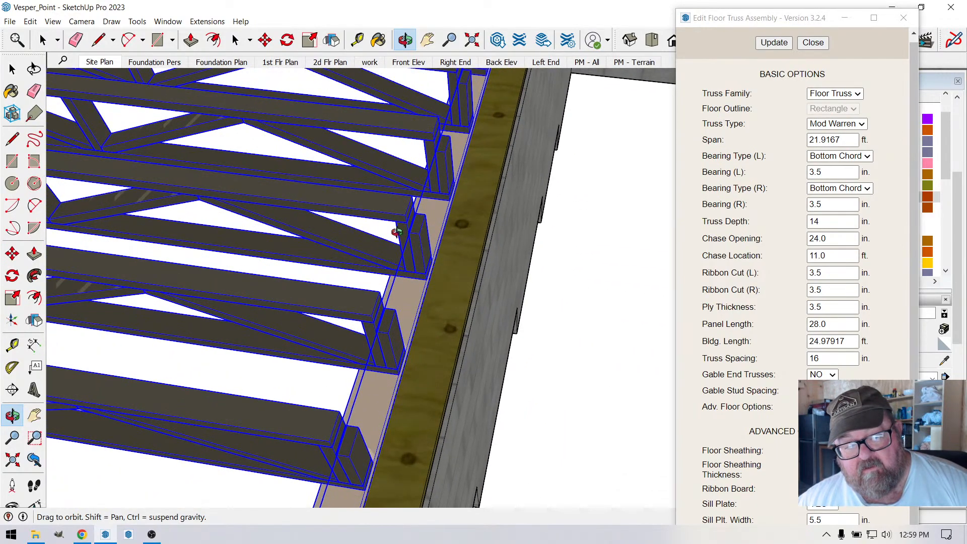
pyautogui.scroll(-7, 394, 228)
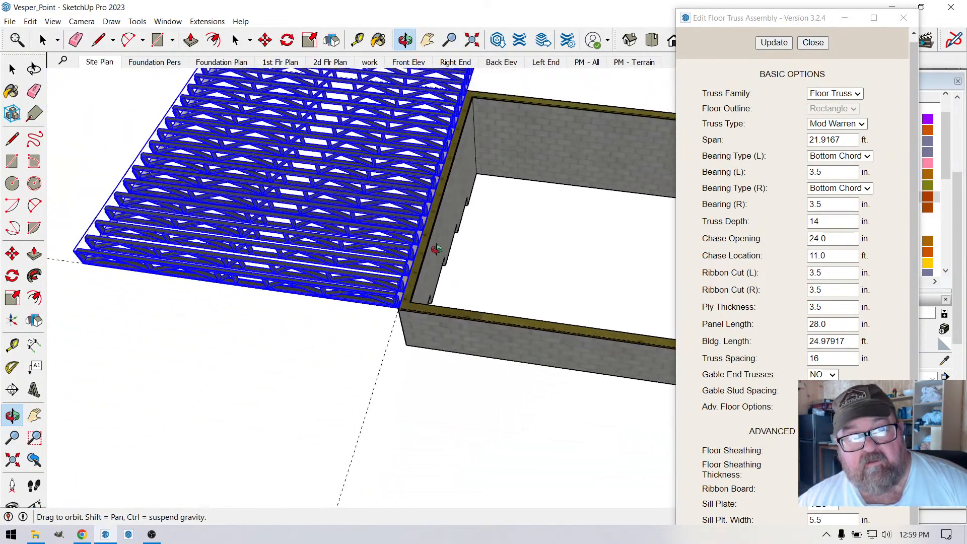
pyautogui.scroll(3, 284, 158)
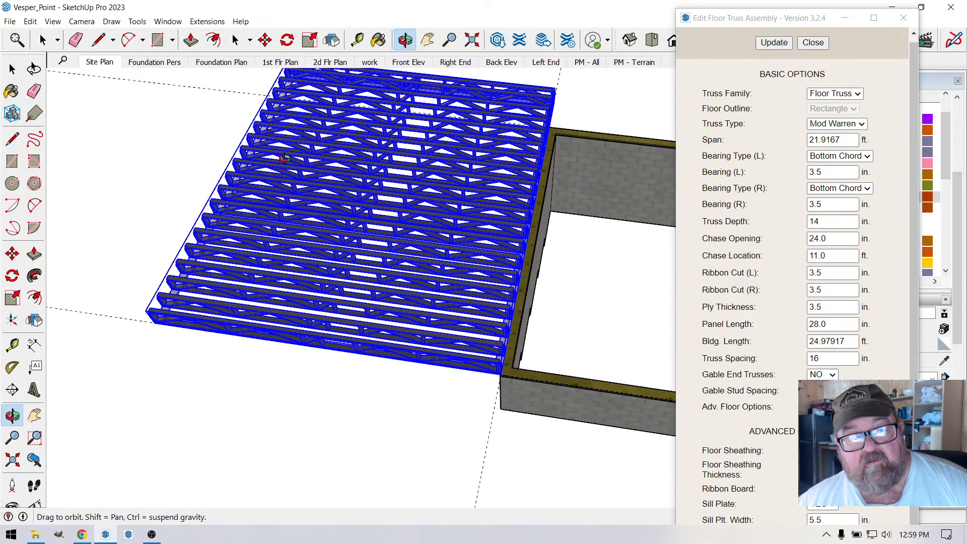
# - Measure the trusses' overall span and the foundation's width between the outer edges of its front and rear walls
pyautogui.click(358, 40)
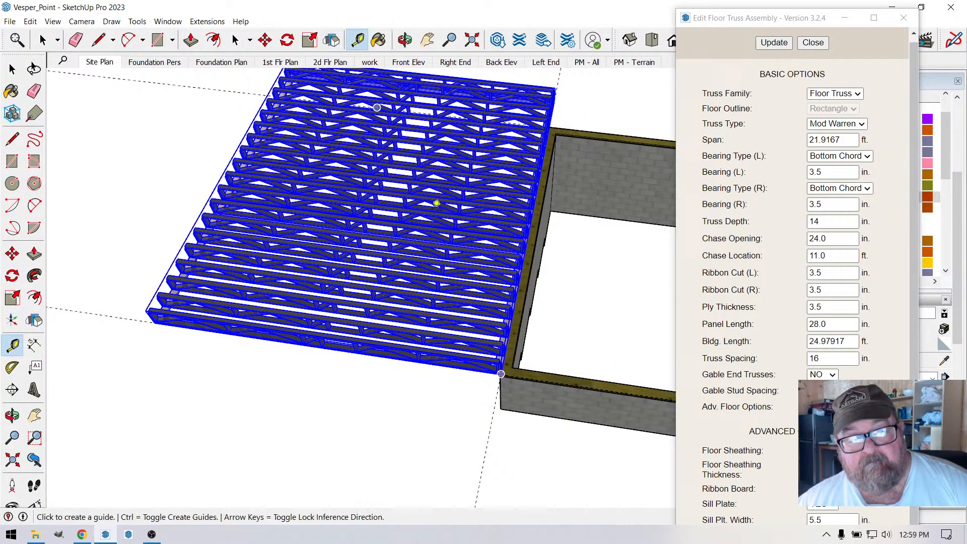
pyautogui.scroll(4, 553, 310)
pyautogui.scroll(3, 551, 328)
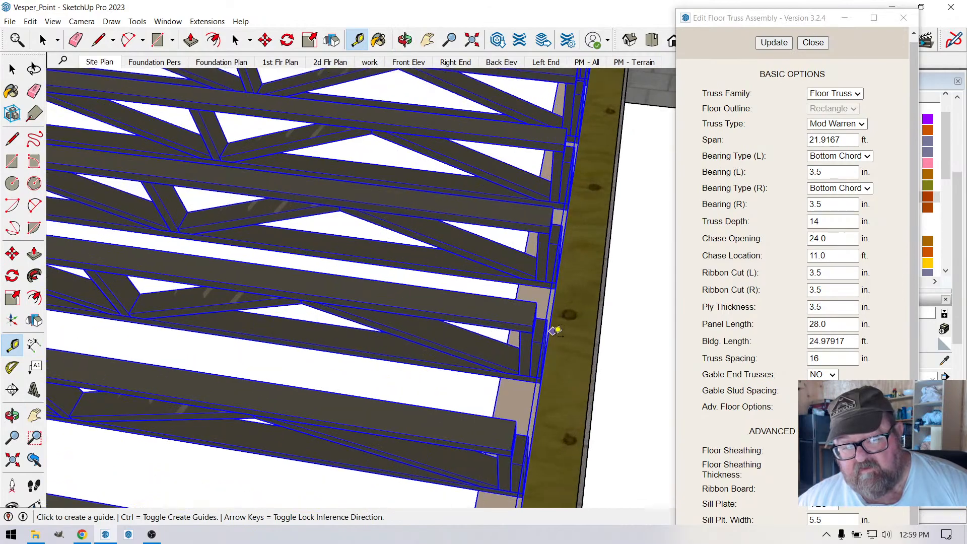
pyautogui.scroll(-8, 539, 345)
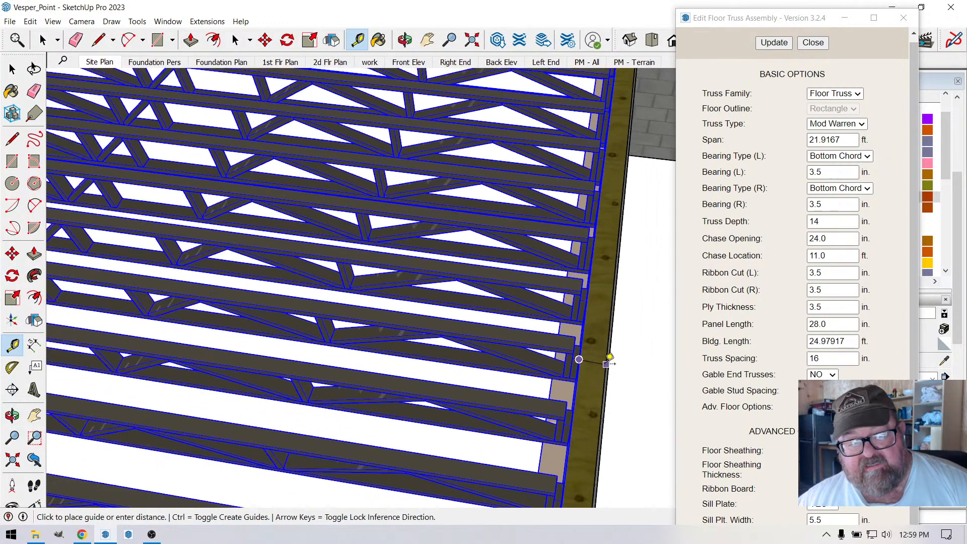
pyautogui.scroll(8, 249, 292)
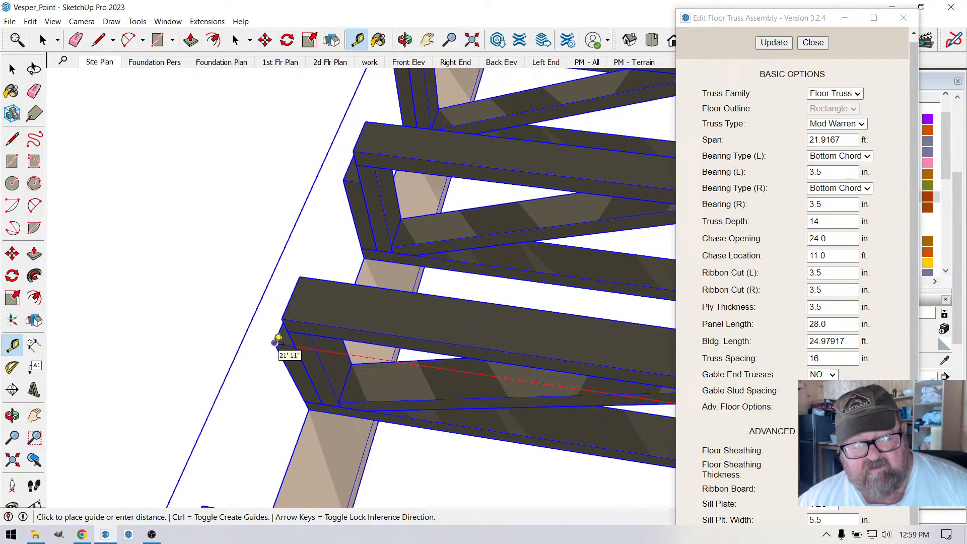
pyautogui.click(277, 339)
pyautogui.scroll(-4, 194, 305)
pyautogui.scroll(-7, 174, 306)
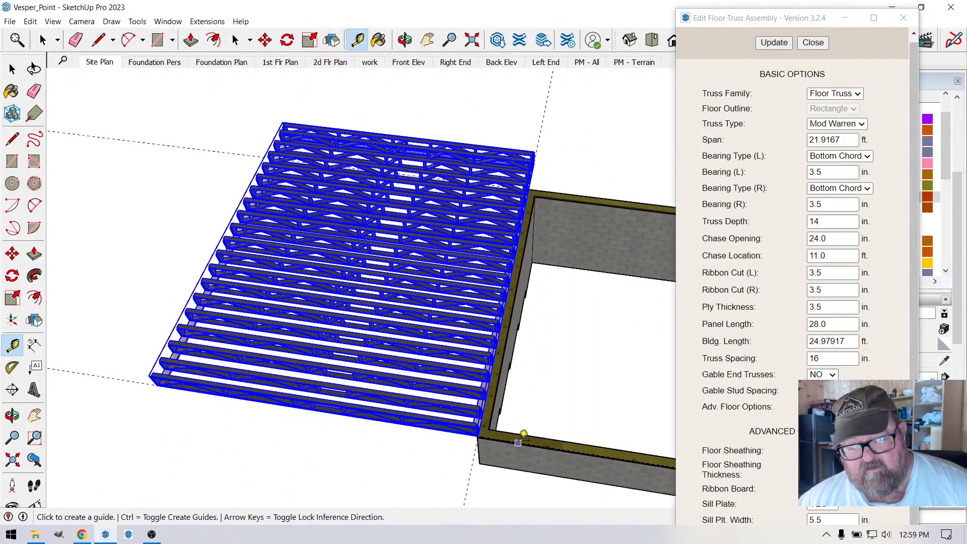
pyautogui.click(519, 442)
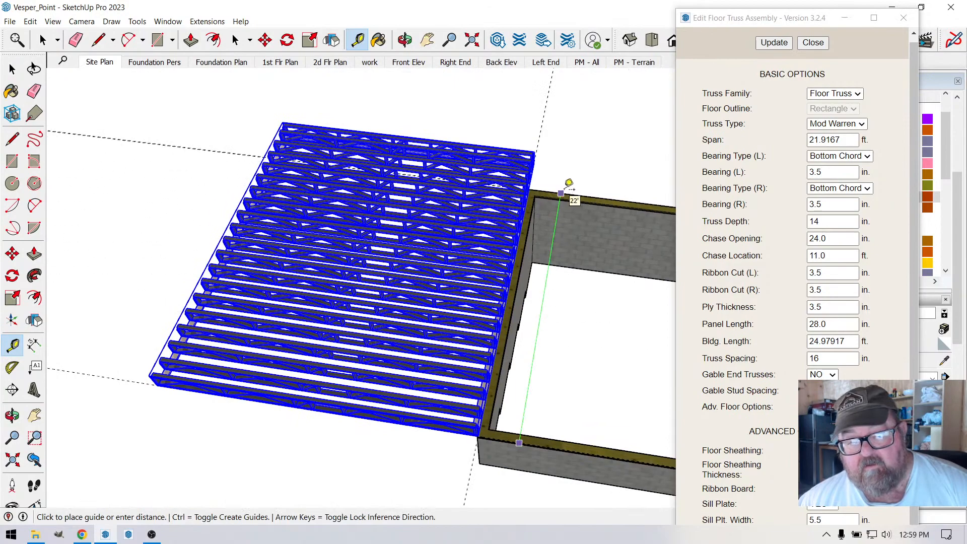
pyautogui.press('Escape')
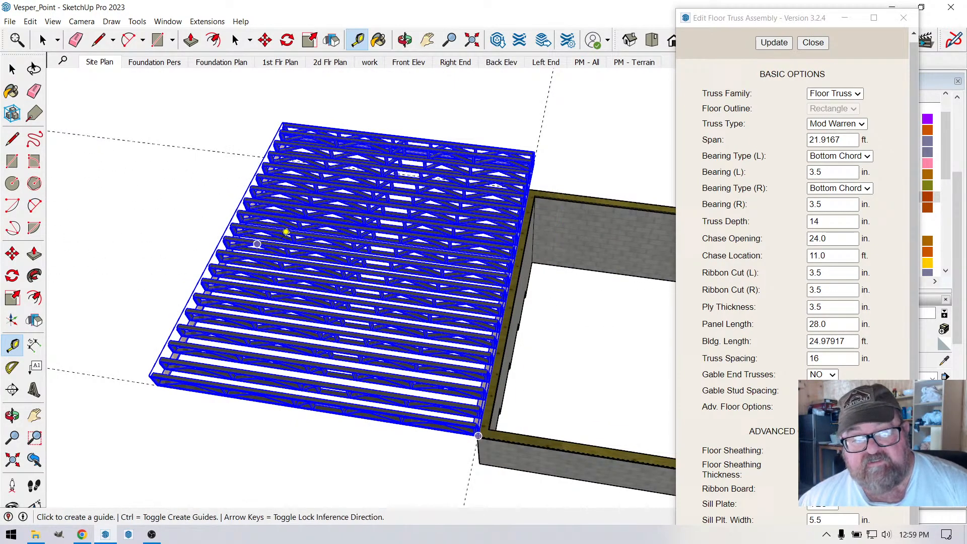
# - Rotate the floor truss assembly 90 degrees about its front corner to lie over the foundation walls
pyautogui.click(288, 40)
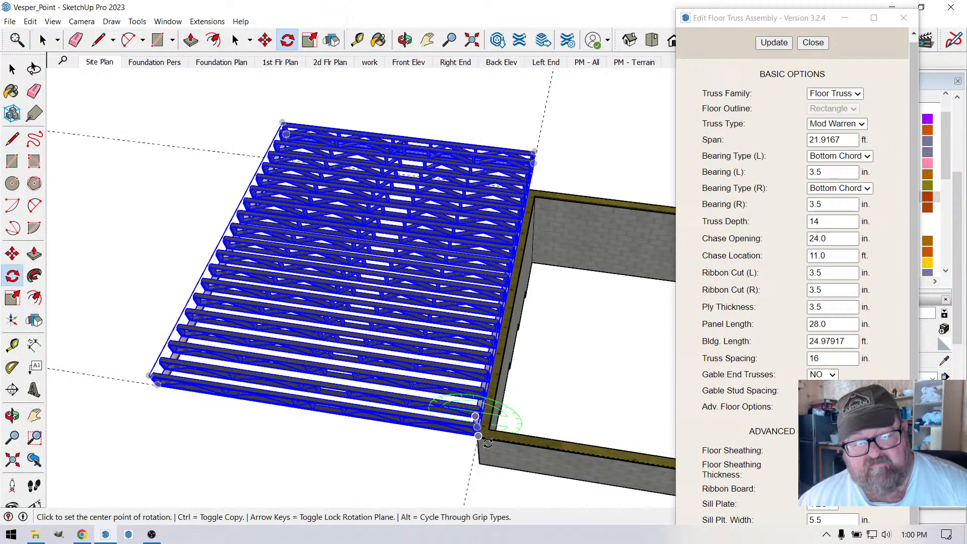
pyautogui.scroll(6, 460, 403)
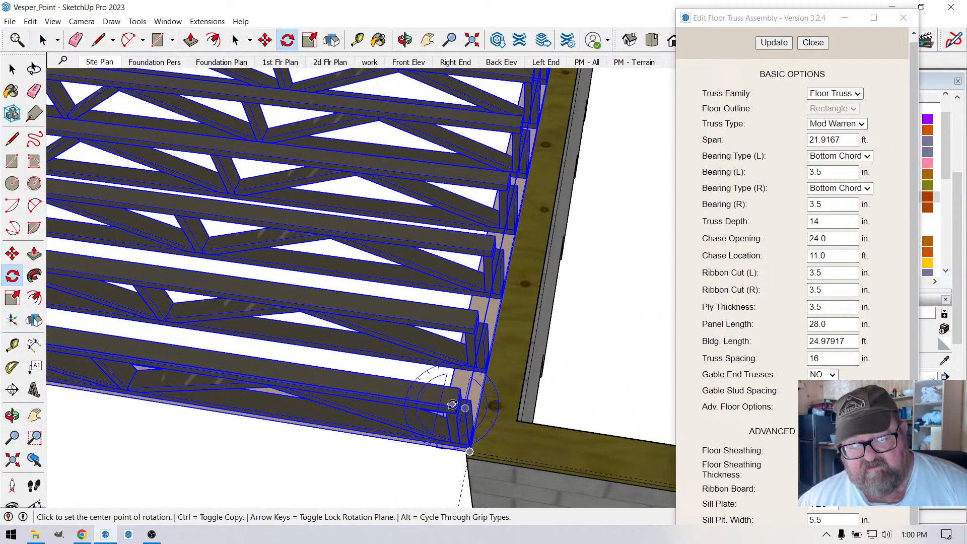
pyautogui.click(454, 407)
pyautogui.click(457, 389)
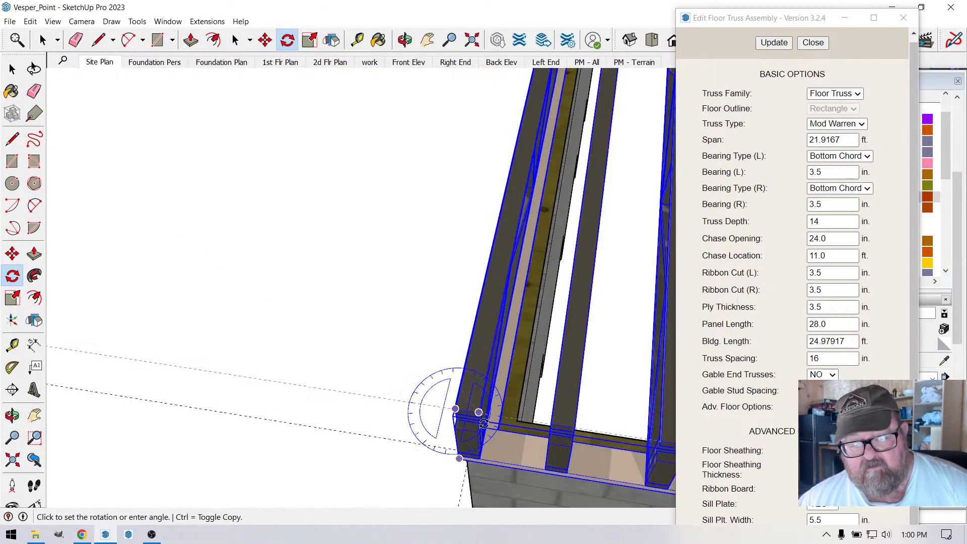
pyautogui.click(476, 418)
pyautogui.write('90')
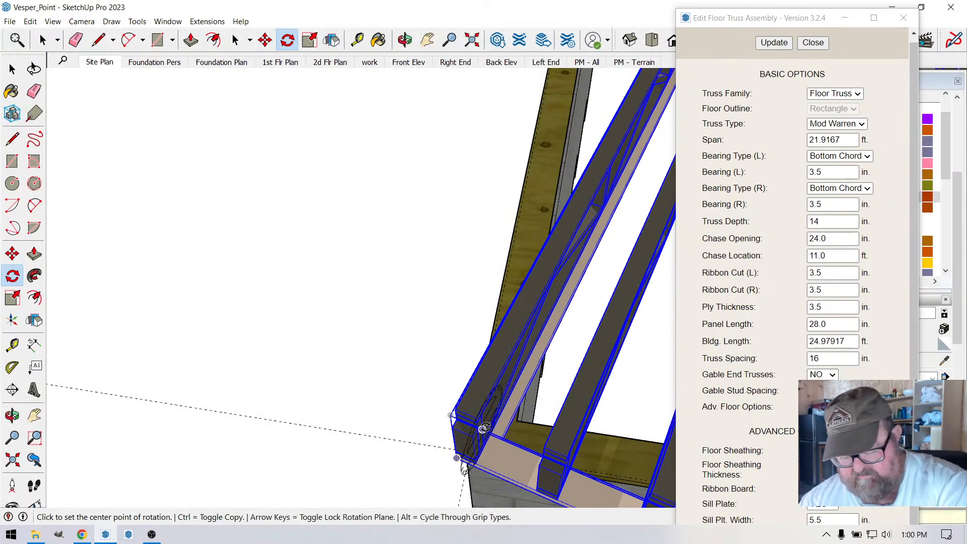
pyautogui.press('Return')
pyautogui.scroll(-8, 251, 282)
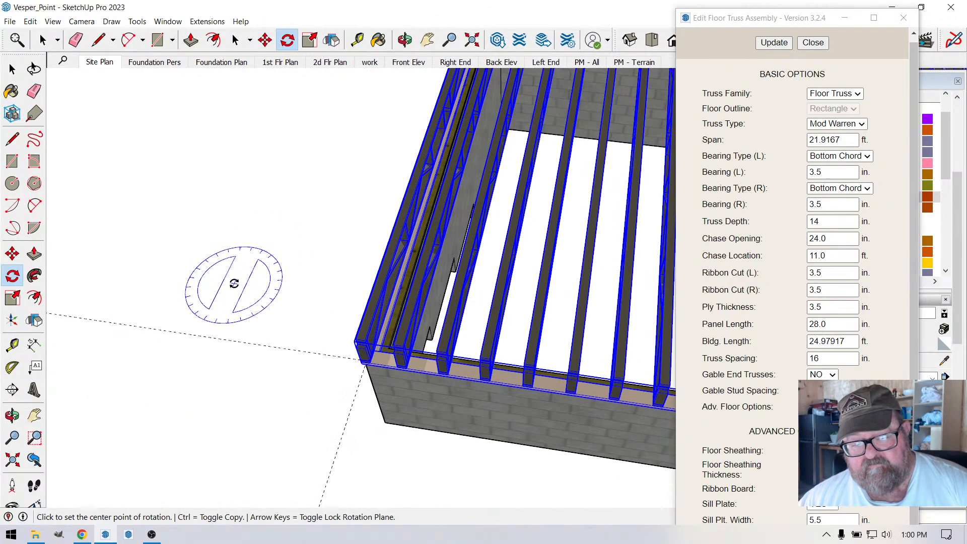
pyautogui.scroll(-2, 255, 319)
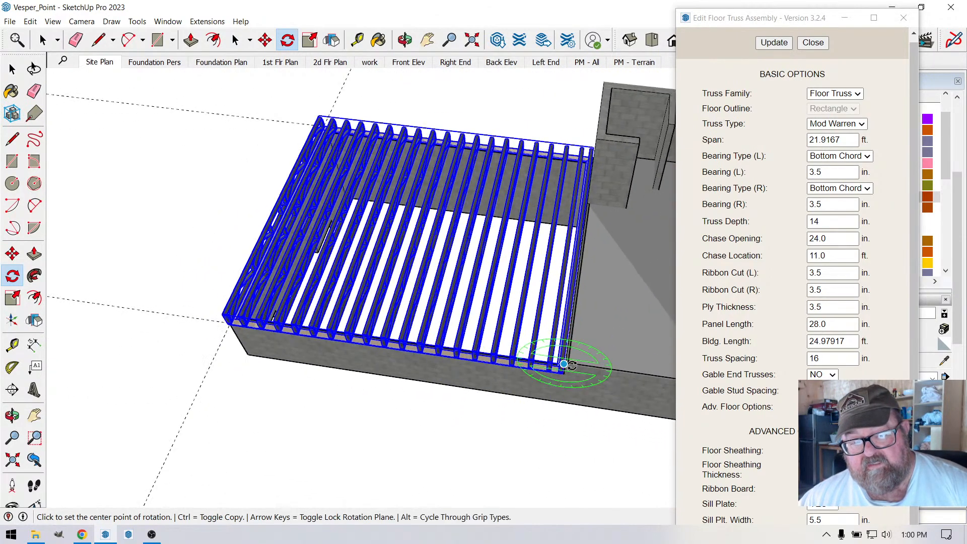
# - Move the floor truss assembly by its lower front corner to the sill plate's front end beside the shared wall
pyautogui.scroll(10, 479, 371)
pyautogui.scroll(6, 590, 413)
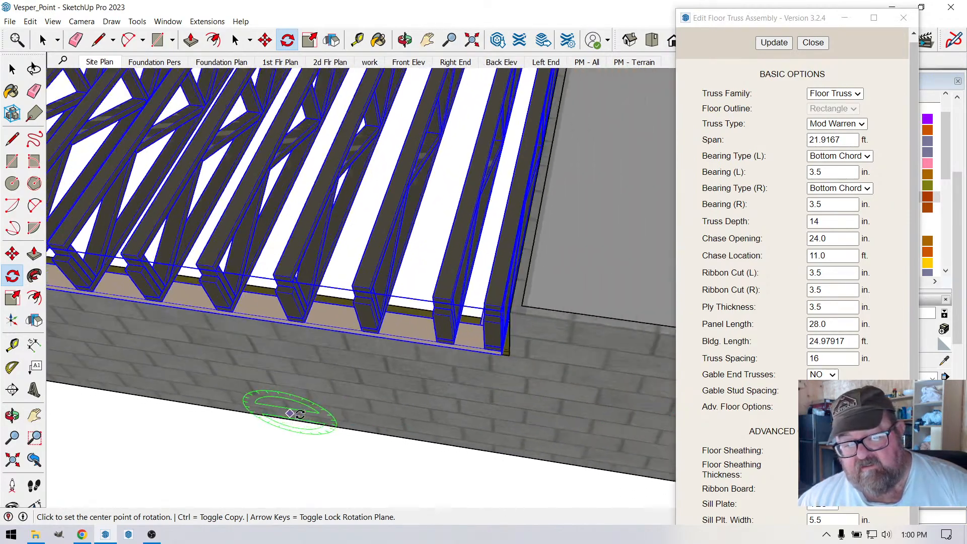
pyautogui.press('m')
pyautogui.scroll(2, 432, 283)
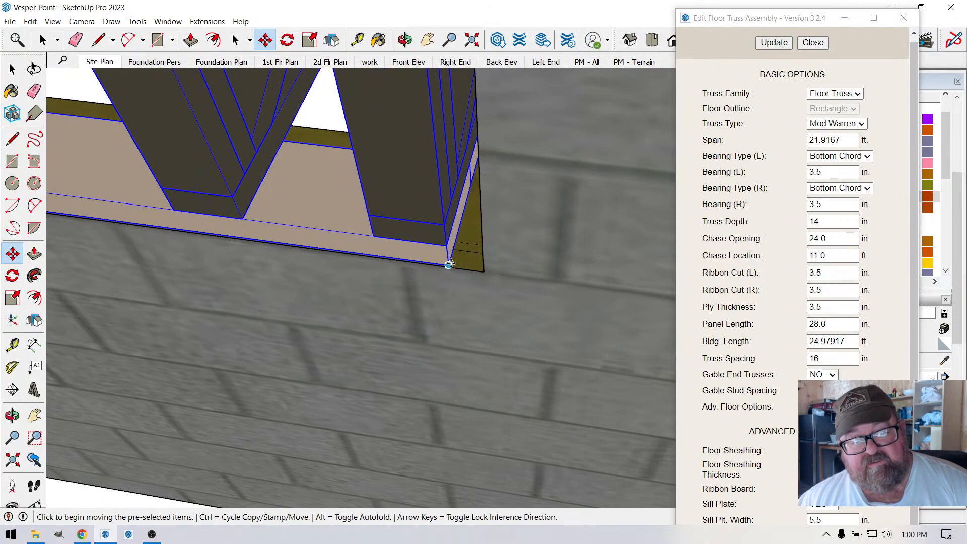
pyautogui.click(448, 265)
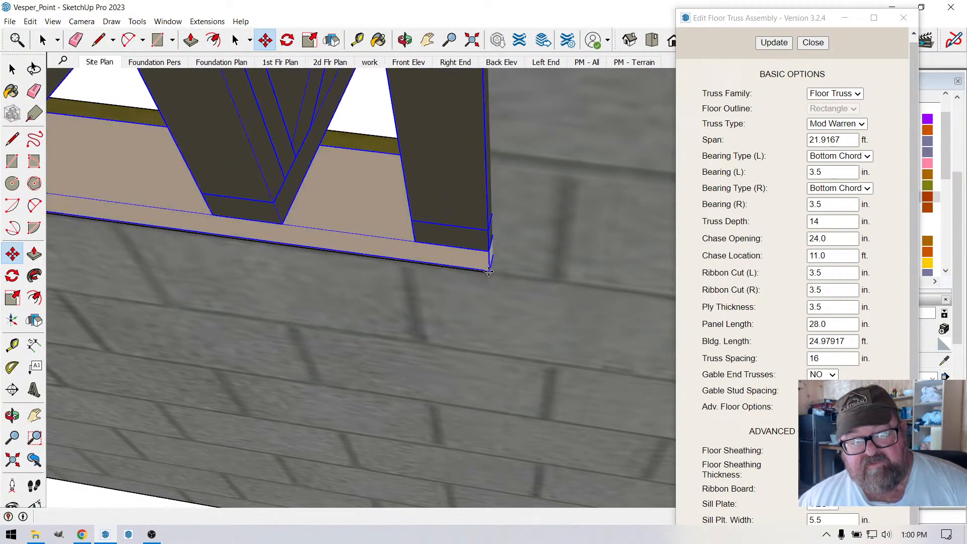
pyautogui.click(488, 271)
pyautogui.scroll(-3, 529, 298)
pyautogui.scroll(-6, 546, 317)
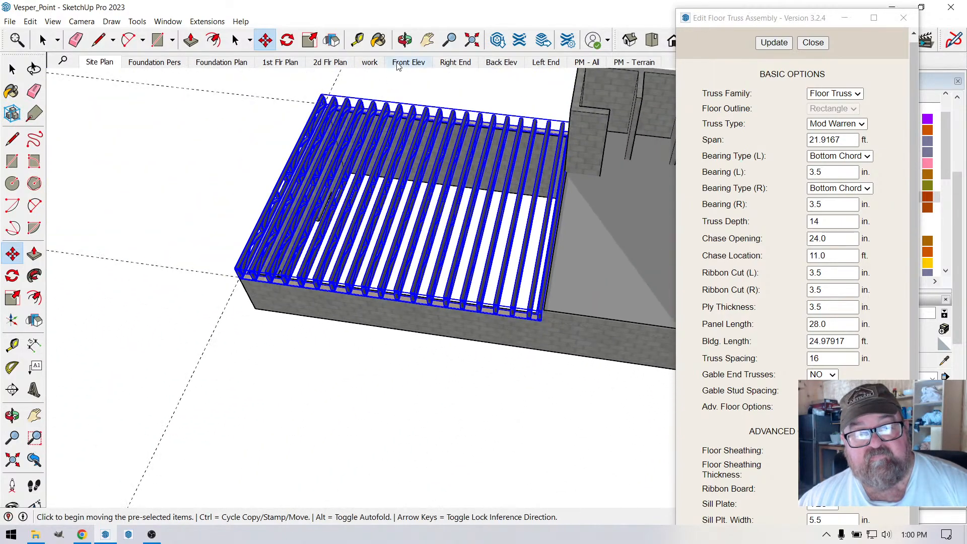
pyautogui.click(405, 40)
pyautogui.moveTo(358, 143); pyautogui.dragTo(620, 215)
pyautogui.moveTo(404, 201); pyautogui.dragTo(532, 206)
pyautogui.scroll(-3, 423, 167)
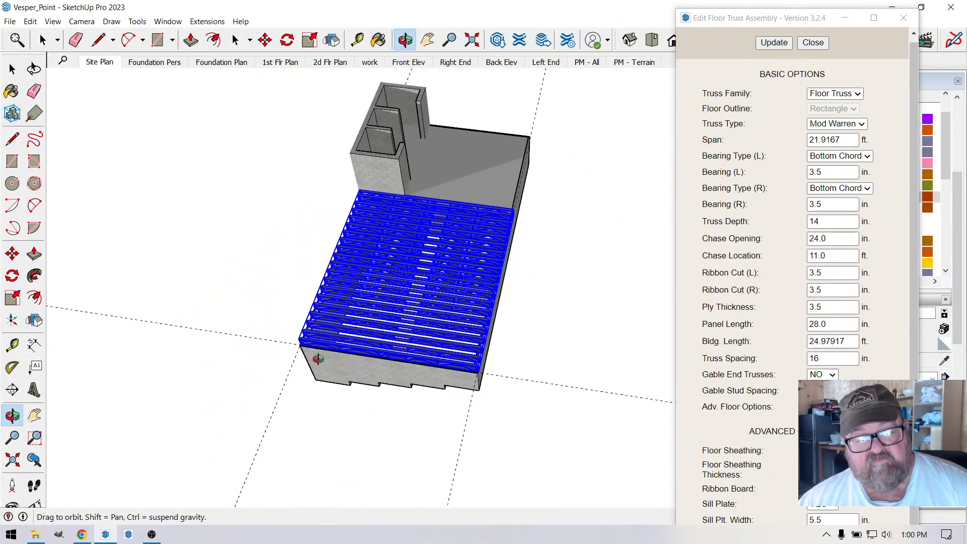
# - Examine how the floor truss assembly sits on the modeled sill plate at the foundation's corners
pyautogui.scroll(8, 303, 346)
pyautogui.scroll(-6, 276, 328)
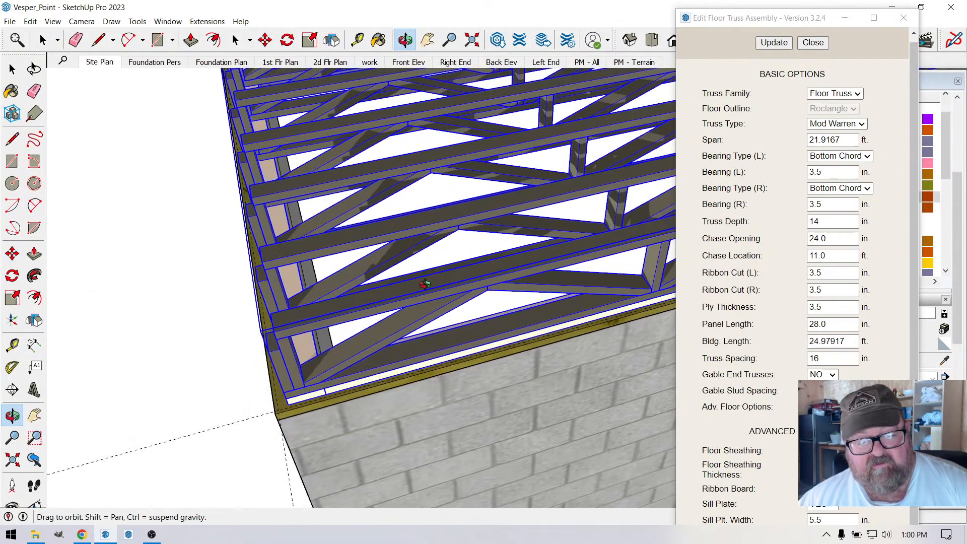
pyautogui.scroll(-4, 221, 322)
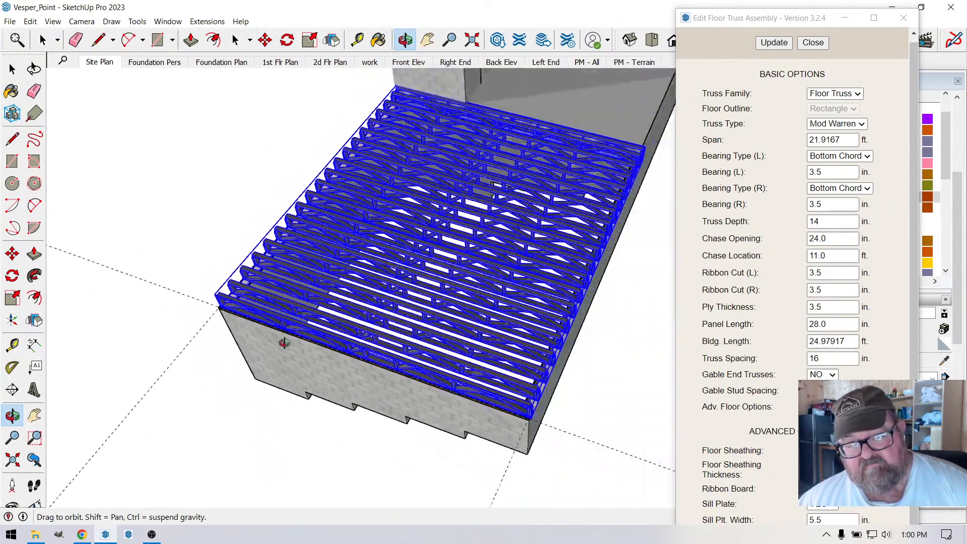
pyautogui.moveTo(479, 443); pyautogui.dragTo(402, 372)
pyautogui.scroll(4, 429, 293)
pyautogui.scroll(5, 444, 257)
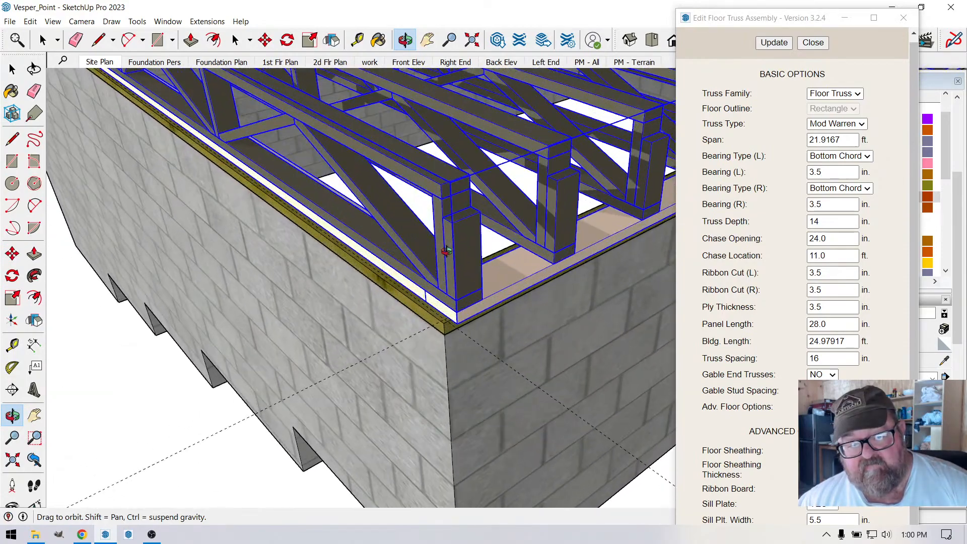
pyautogui.moveTo(450, 325); pyautogui.dragTo(434, 361)
pyautogui.scroll(4, 434, 361)
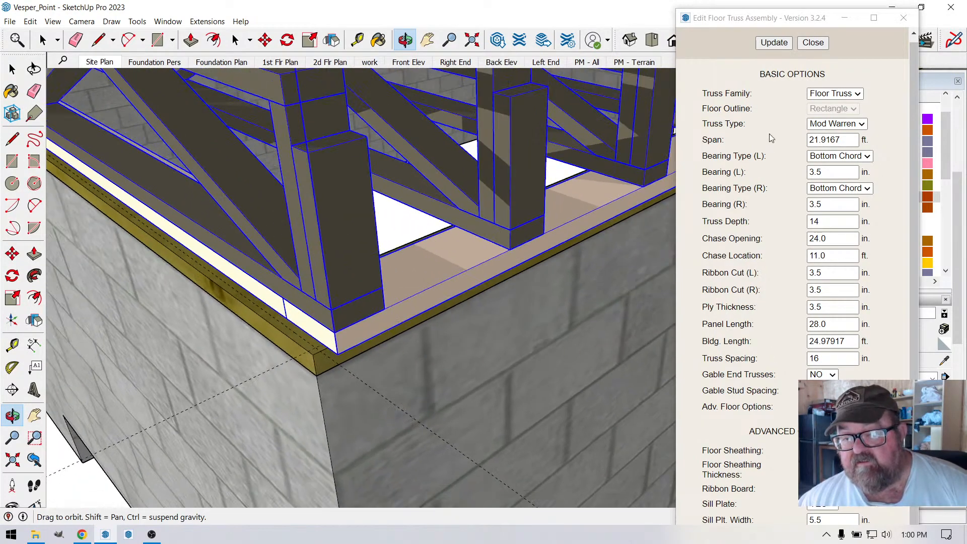
# - Turn off the sill plate in the floor truss assembly's advanced options and regenerate the assembly
pyautogui.scroll(-1, 769, 283)
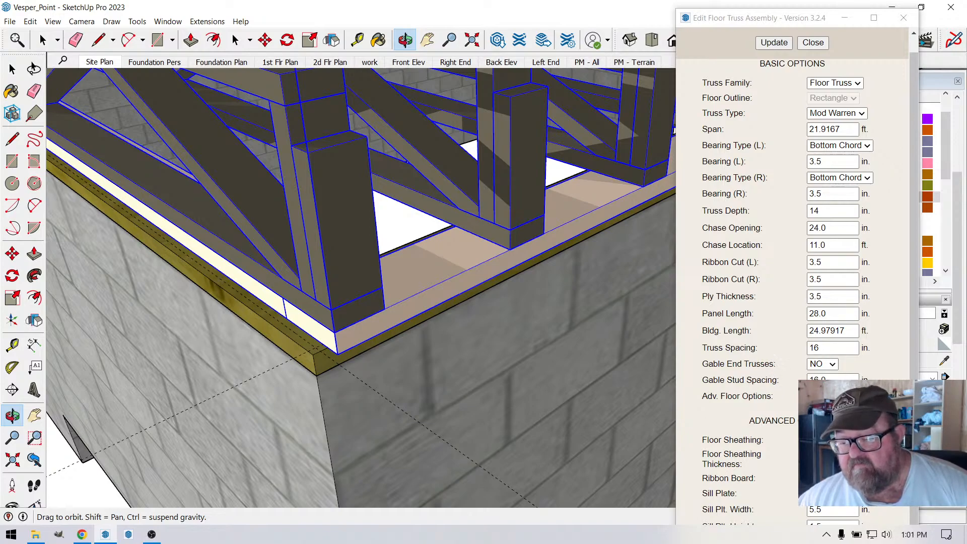
pyautogui.click(913, 248)
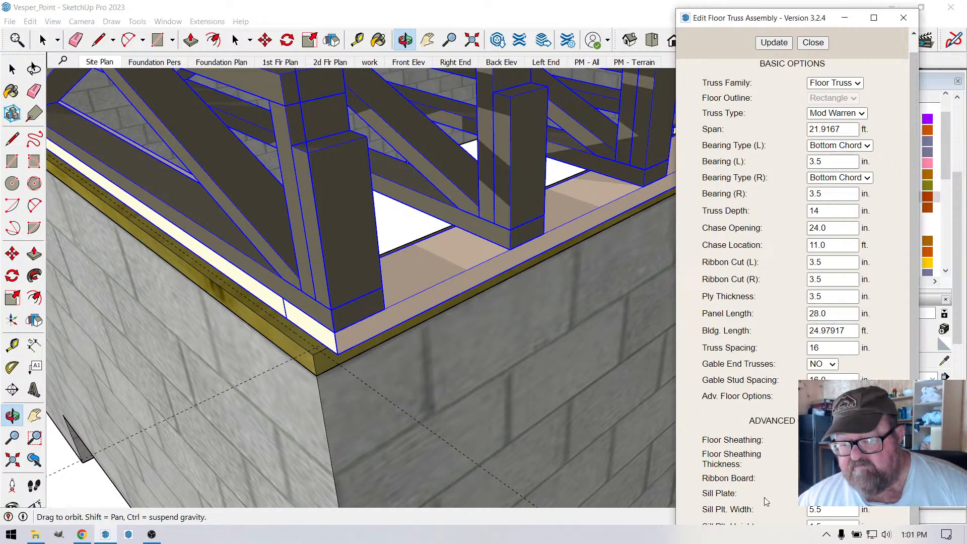
pyautogui.click(826, 494)
pyautogui.click(819, 504)
pyautogui.click(771, 44)
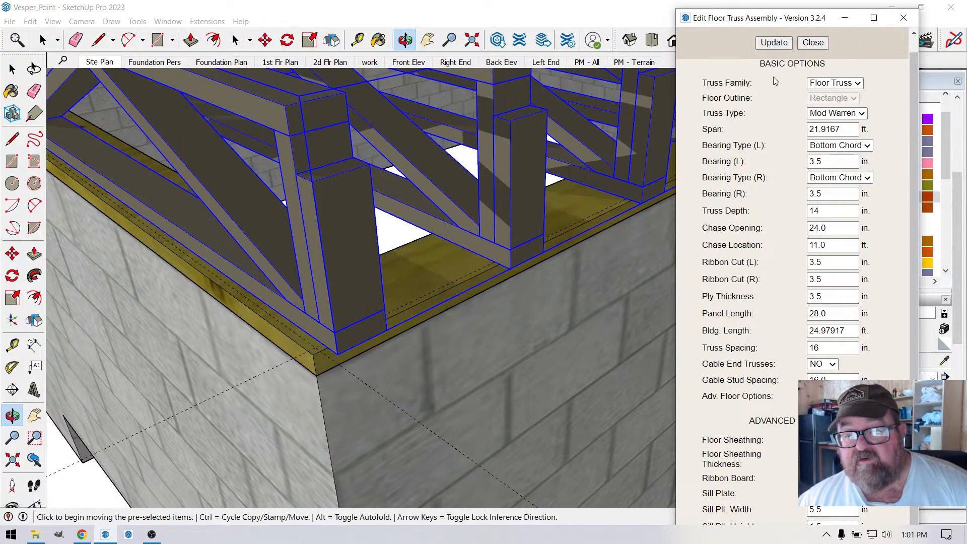
# - Move the floor truss assembly by its lower outer corner onto the top corner of the modeled sill plate
pyautogui.click(266, 40)
pyautogui.scroll(3, 326, 246)
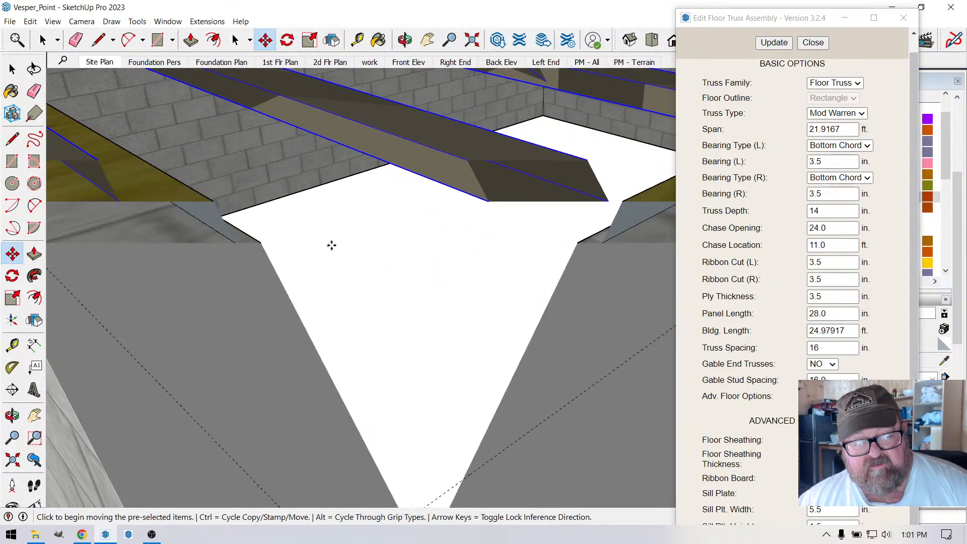
pyautogui.click(361, 376)
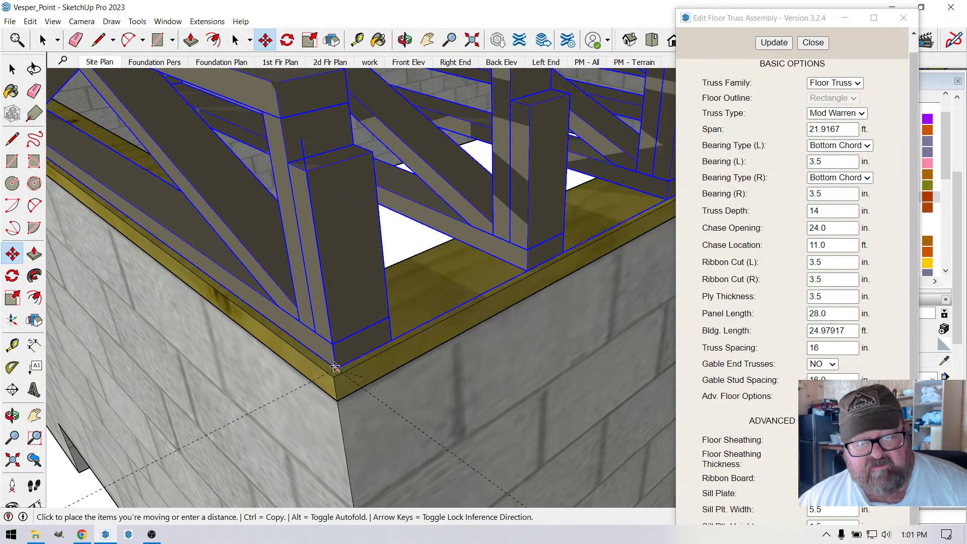
pyautogui.click(334, 372)
# - Examine the trusses' seating along the sill plate from the outer foundation corner to the end beside the shared wall
pyautogui.scroll(-2, 225, 425)
pyautogui.scroll(-2, 225, 426)
pyautogui.scroll(5, 250, 383)
pyautogui.scroll(-4, 61, 190)
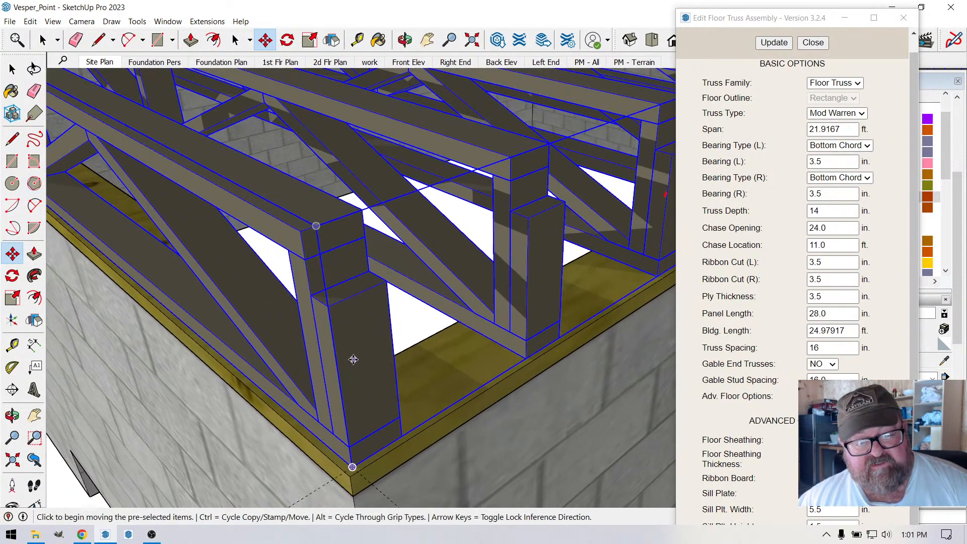
pyautogui.scroll(2, 279, 317)
pyautogui.scroll(-6, 283, 322)
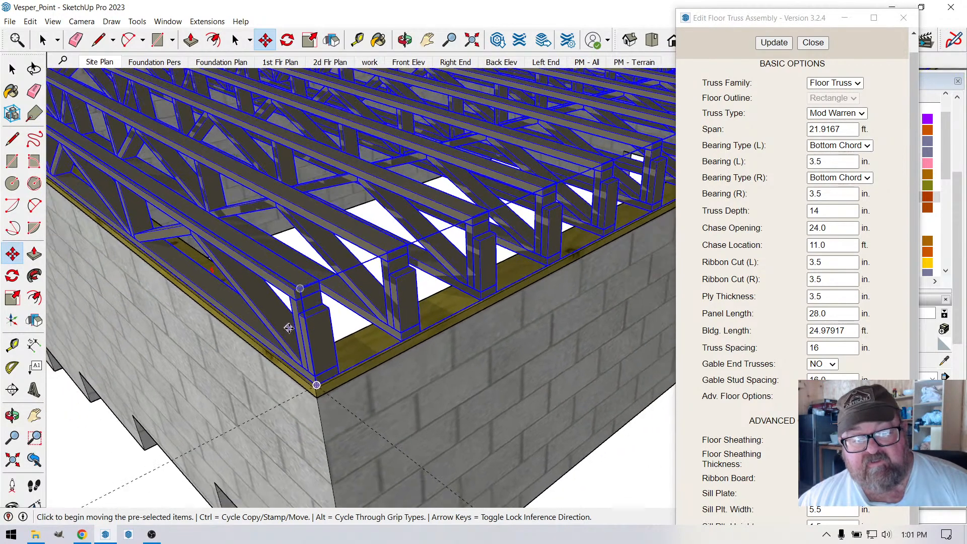
pyautogui.click(405, 39)
pyautogui.moveTo(534, 298); pyautogui.dragTo(294, 327)
pyautogui.scroll(8, 565, 309)
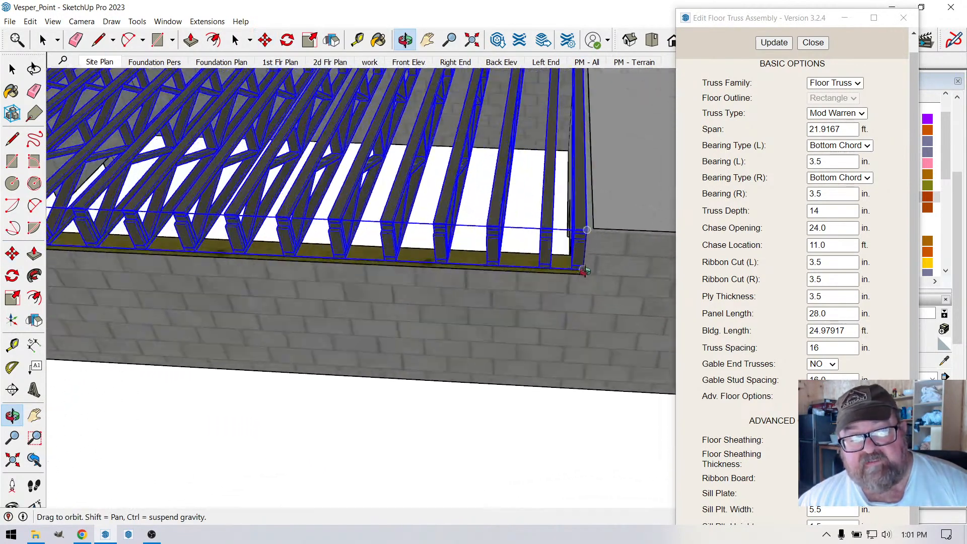
pyautogui.scroll(8, 590, 236)
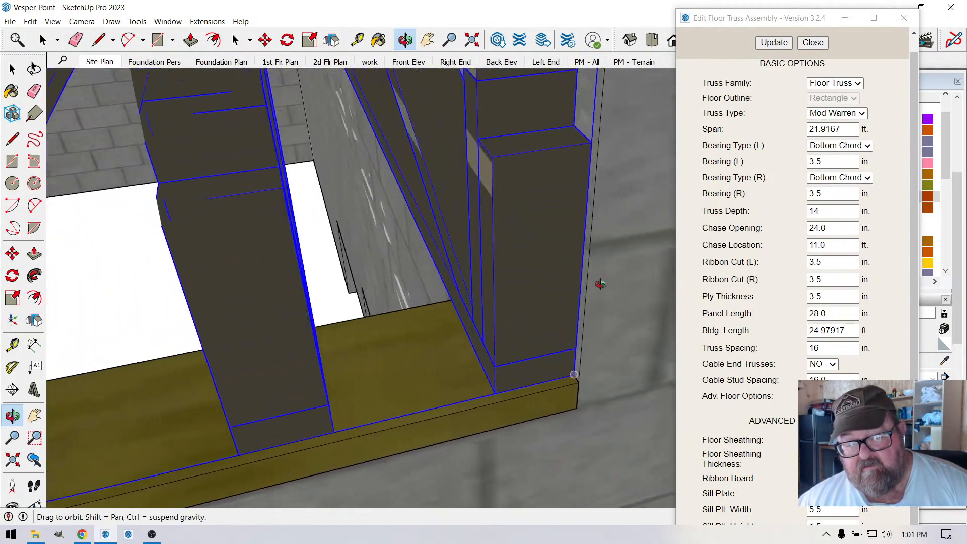
pyautogui.scroll(-8, 631, 269)
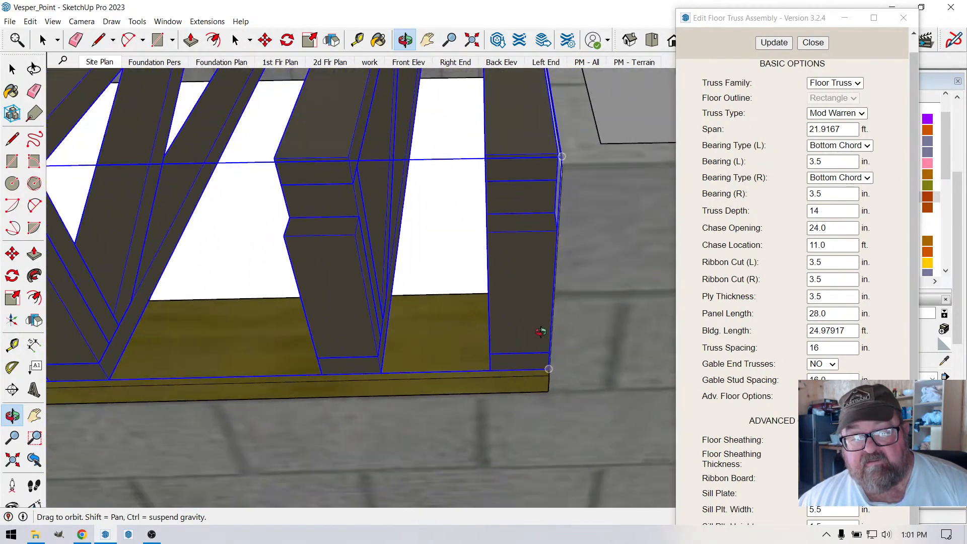
pyautogui.scroll(-10, 603, 334)
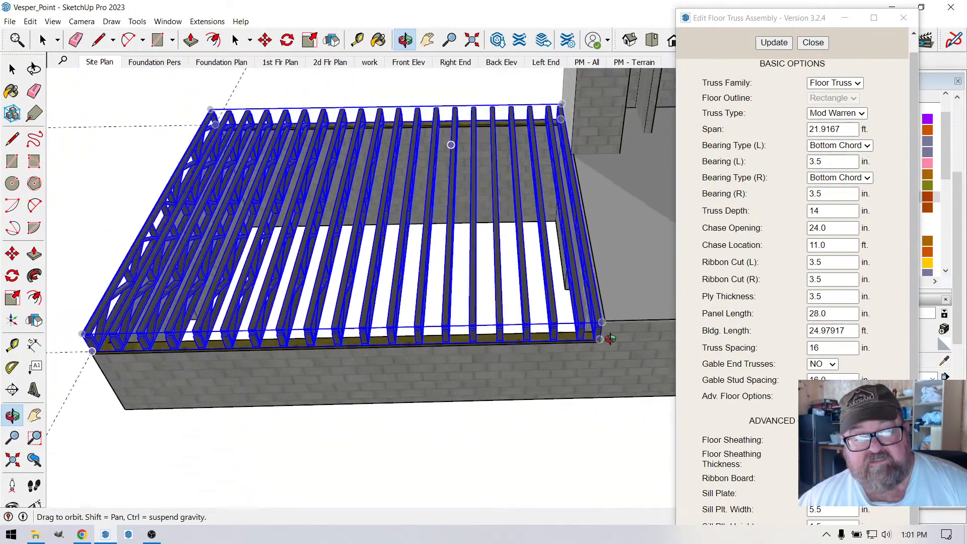
pyautogui.scroll(5, 311, 335)
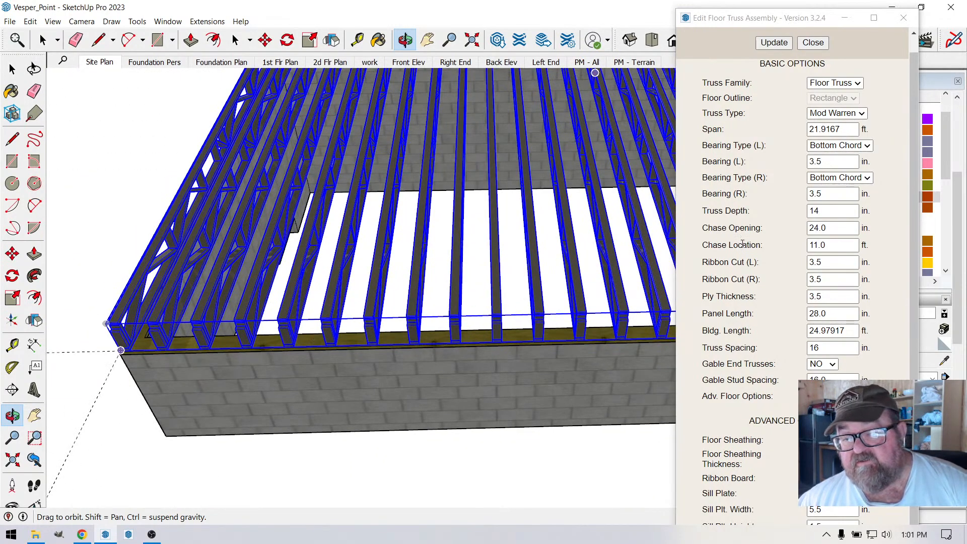
# - Review the floor truss assembly's truss type, basic options and advanced options, and close its editor
pyautogui.click(863, 114)
pyautogui.click(883, 115)
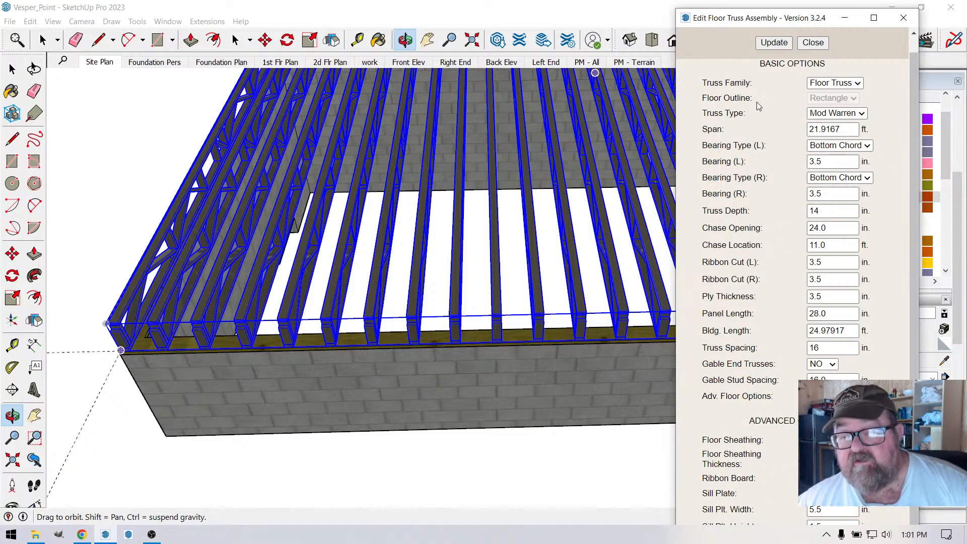
pyautogui.click(874, 23)
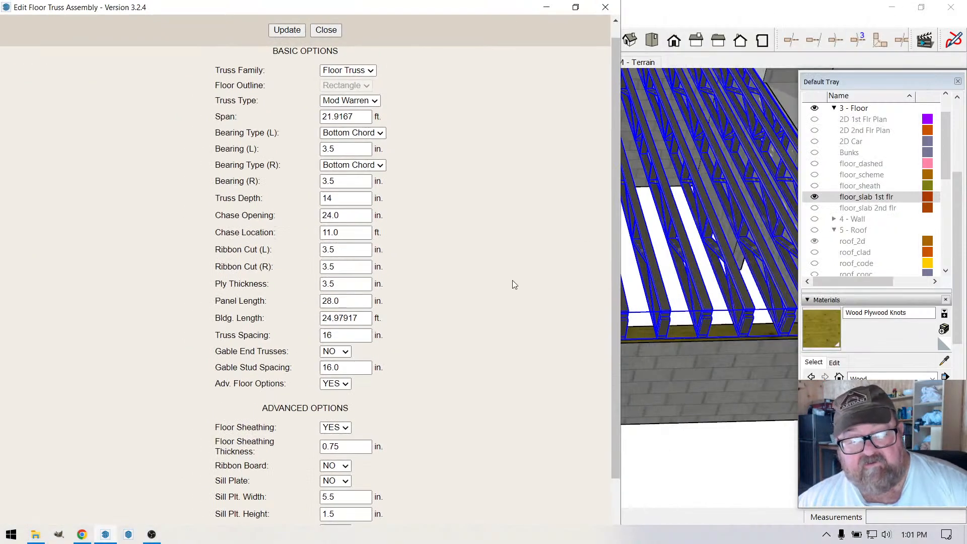
pyautogui.scroll(1, 174, 466)
pyautogui.scroll(-1, 180, 470)
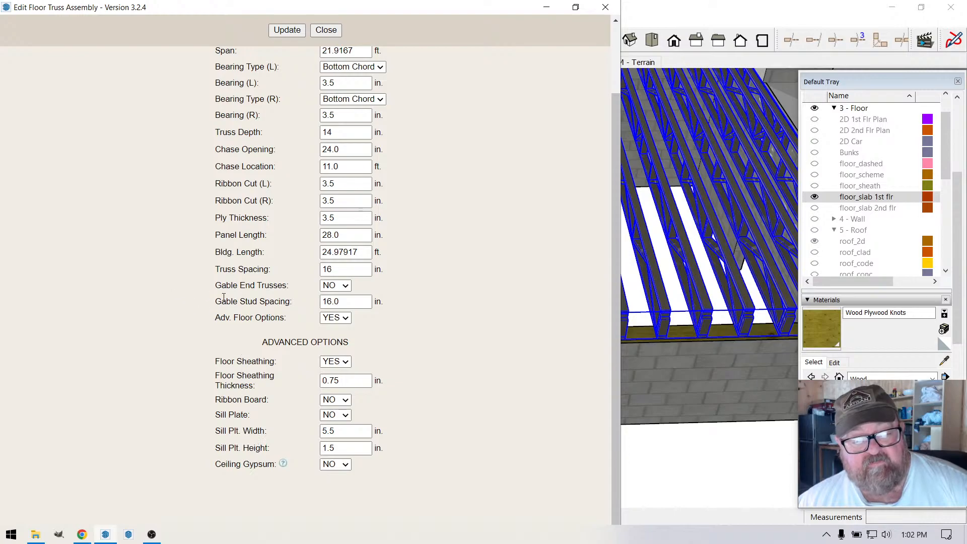
pyautogui.scroll(1, 210, 301)
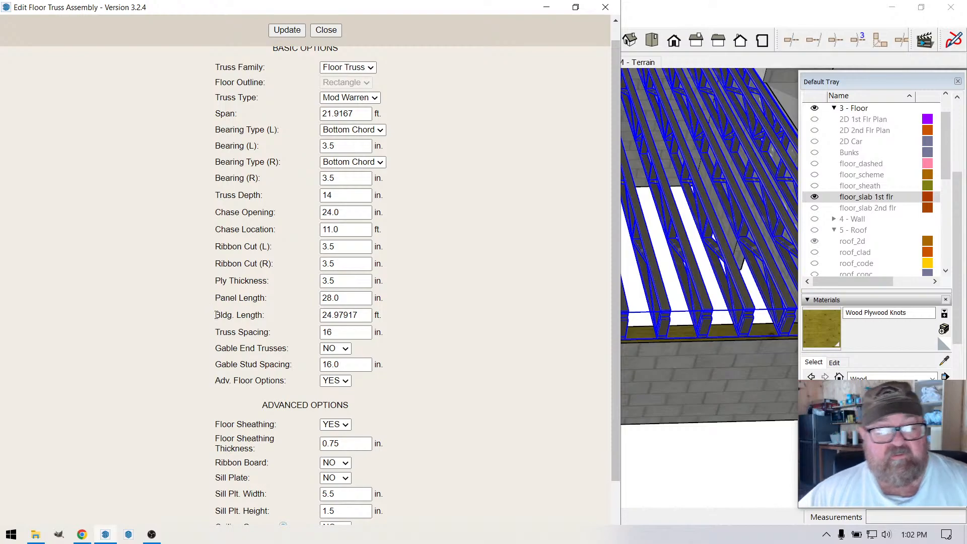
pyautogui.scroll(1, 208, 282)
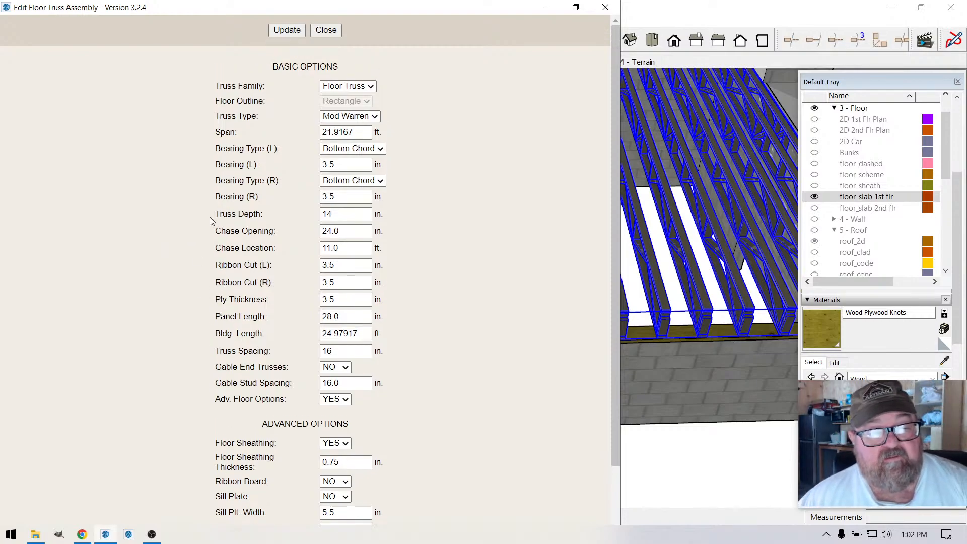
pyautogui.click(326, 30)
# - Deselect the floor truss assembly and examine the truss ends and webs at the outer foundation corner
pyautogui.scroll(-1, 245, 305)
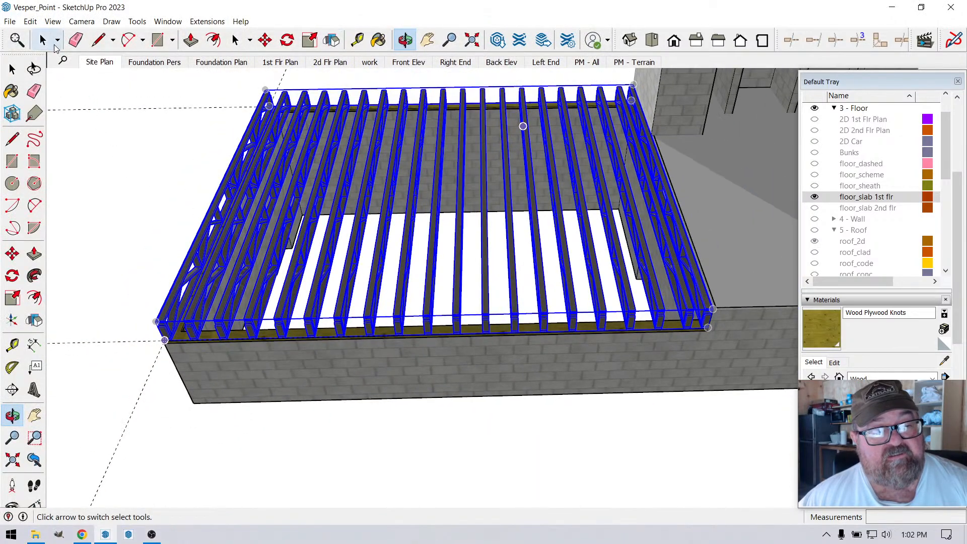
pyautogui.click(44, 41)
pyautogui.click(109, 107)
pyautogui.scroll(-1, 204, 259)
pyautogui.scroll(2, 428, 302)
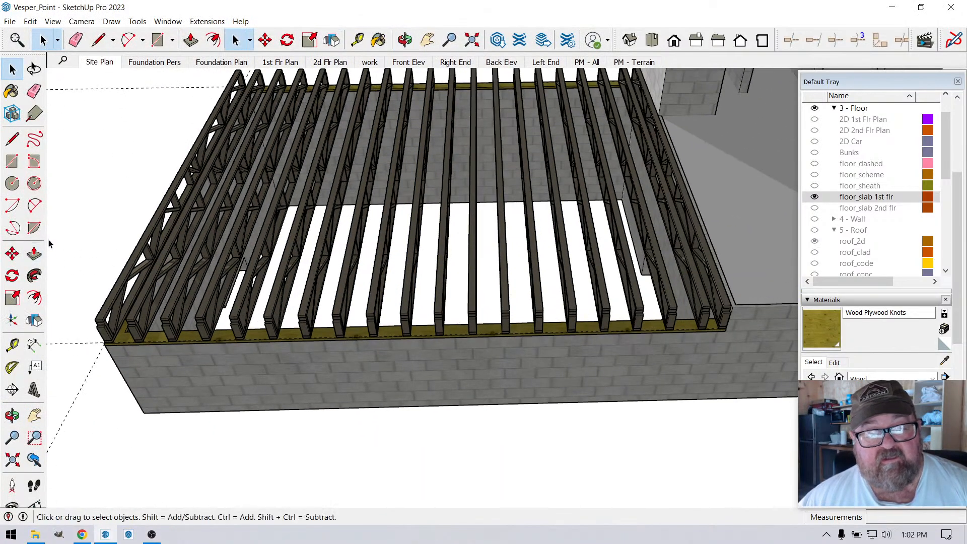
pyautogui.click(405, 40)
pyautogui.moveTo(342, 253); pyautogui.dragTo(512, 145)
pyautogui.scroll(3, 369, 308)
pyautogui.moveTo(418, 378); pyautogui.dragTo(386, 417)
pyautogui.scroll(3, 432, 398)
pyautogui.scroll(1, 432, 397)
pyautogui.scroll(-4, 389, 395)
pyautogui.scroll(-3, 391, 393)
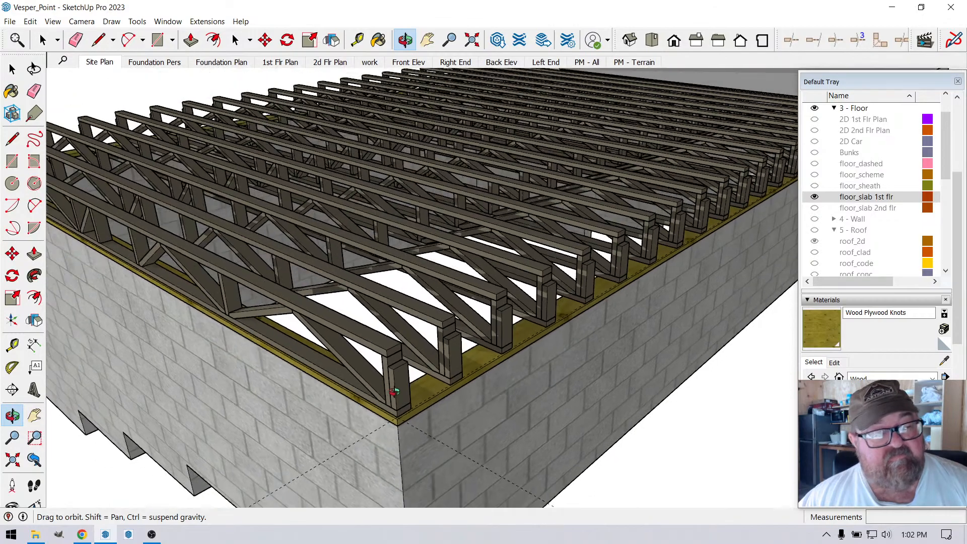
# - Try painting the foundation with the Wood Plywood Knots material and undo the paint
pyautogui.click(43, 39)
pyautogui.scroll(-2, 429, 388)
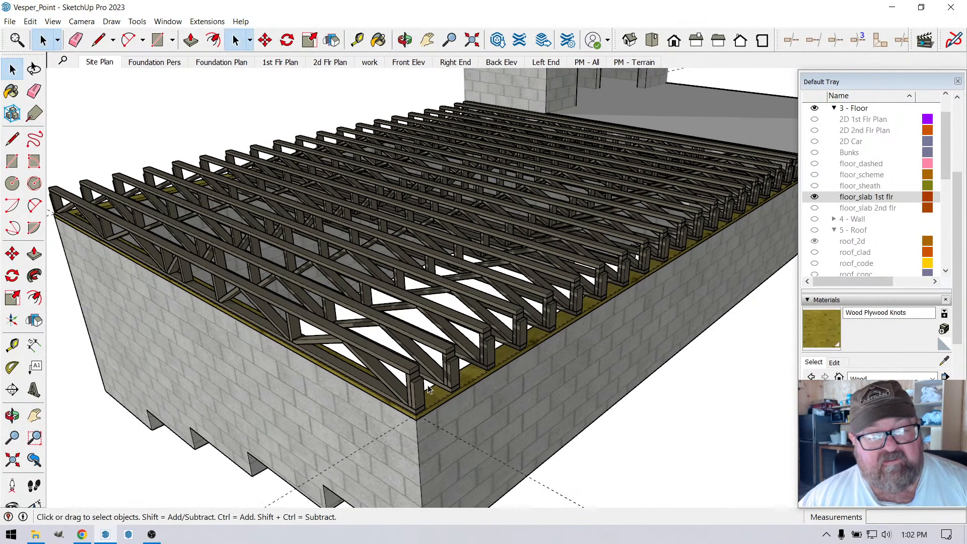
pyautogui.click(424, 370)
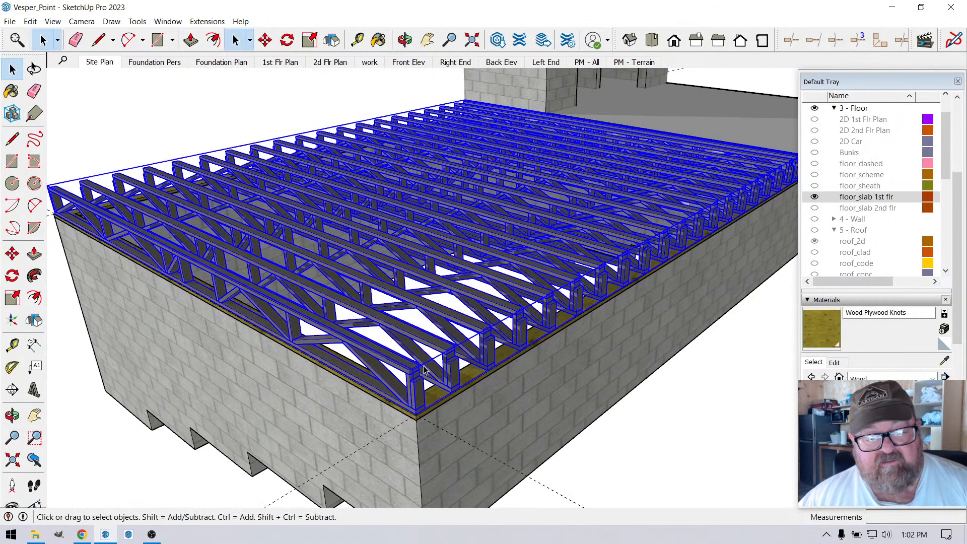
pyautogui.click(386, 40)
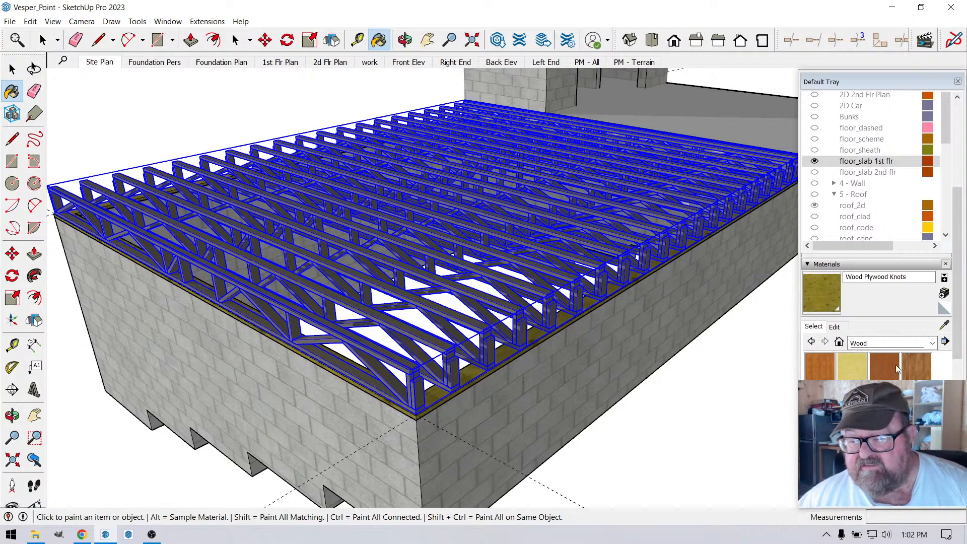
pyautogui.scroll(-5, 644, 367)
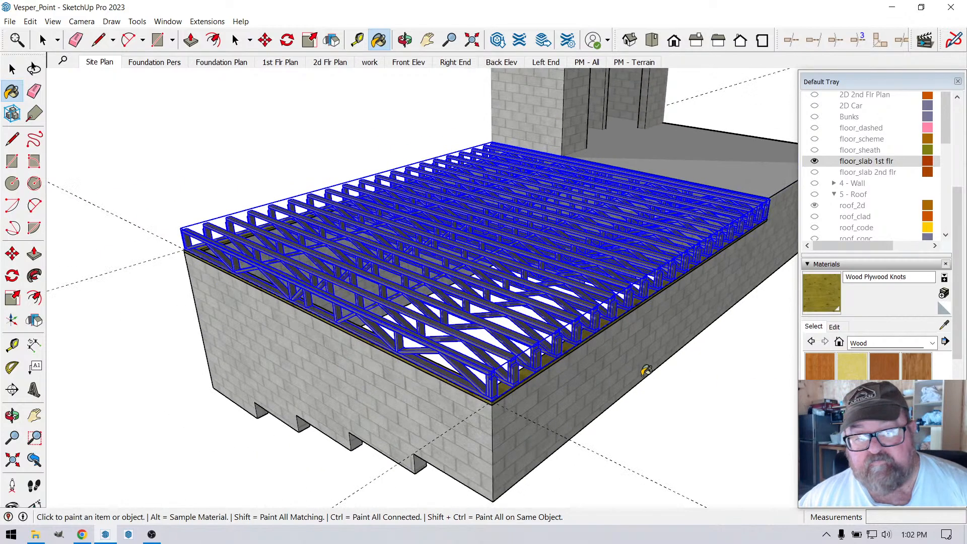
pyautogui.click(437, 382)
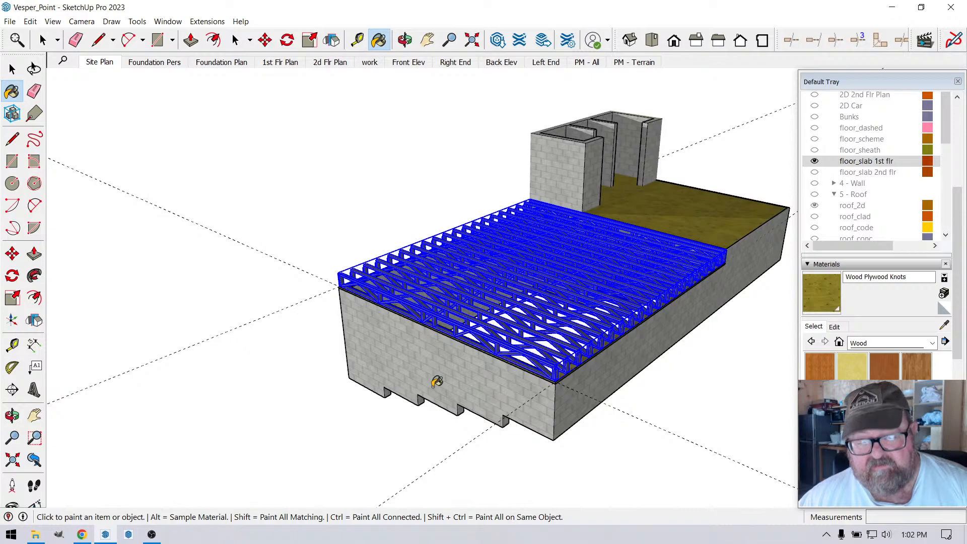
pyautogui.hotkey('ctrl', 'z')
pyautogui.scroll(-2, 626, 363)
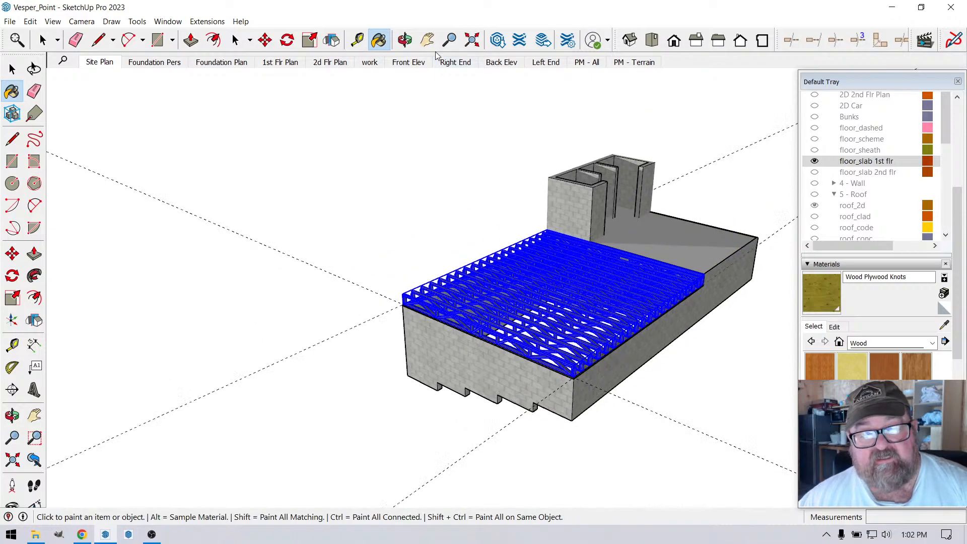
# - Generate an attic roof truss assembly in the open area beside the foundation, about 21.27 ft in span and 19.94 ft long, with a 12/12 pitch
pyautogui.click(405, 40)
pyautogui.moveTo(403, 272); pyautogui.dragTo(514, 353)
pyautogui.click(207, 21)
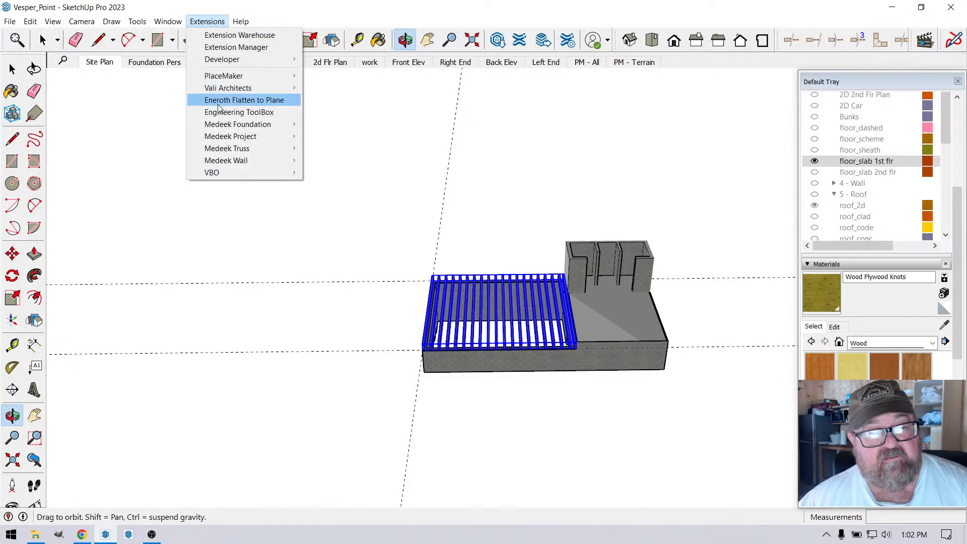
pyautogui.moveTo(261, 148)
pyautogui.click(334, 147)
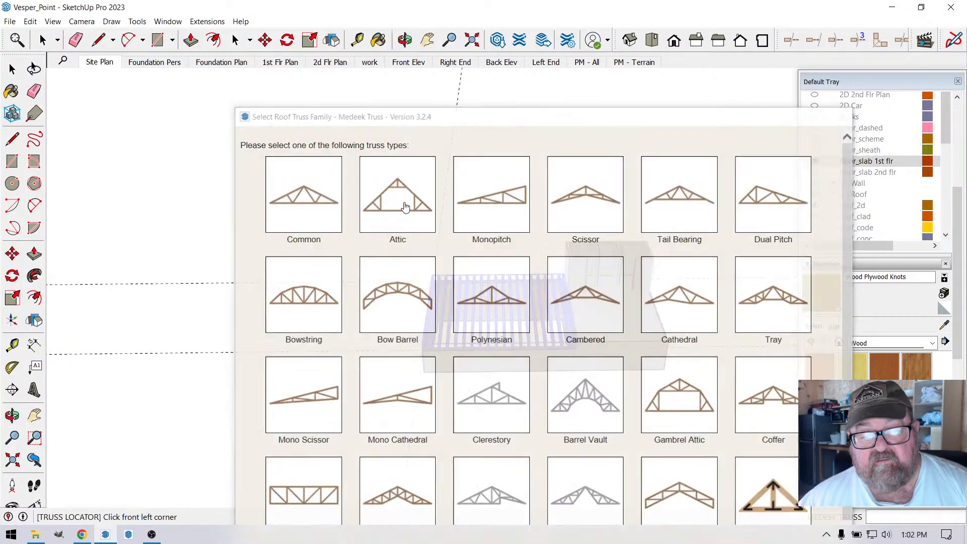
pyautogui.click(406, 207)
pyautogui.click(143, 367)
pyautogui.click(280, 362)
pyautogui.click(306, 297)
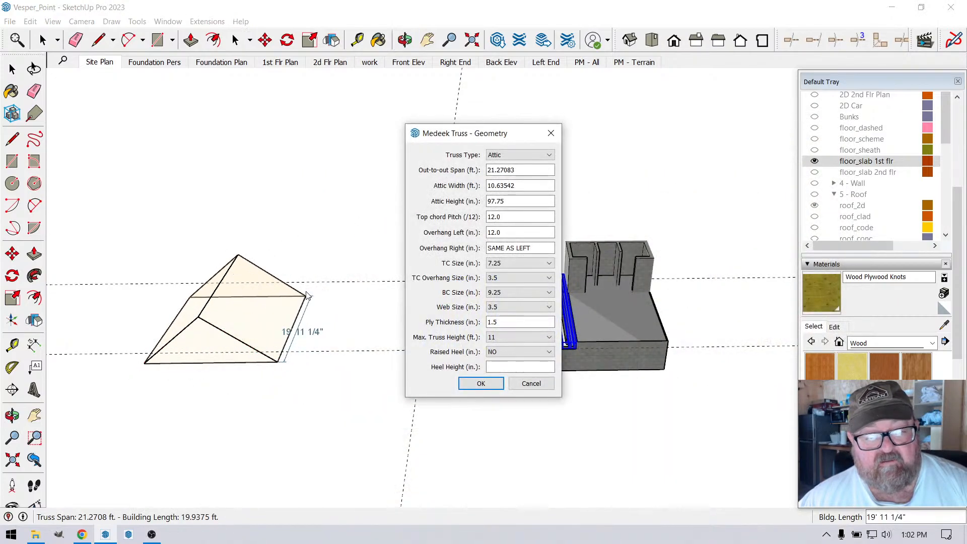
pyautogui.click(481, 383)
pyautogui.click(488, 307)
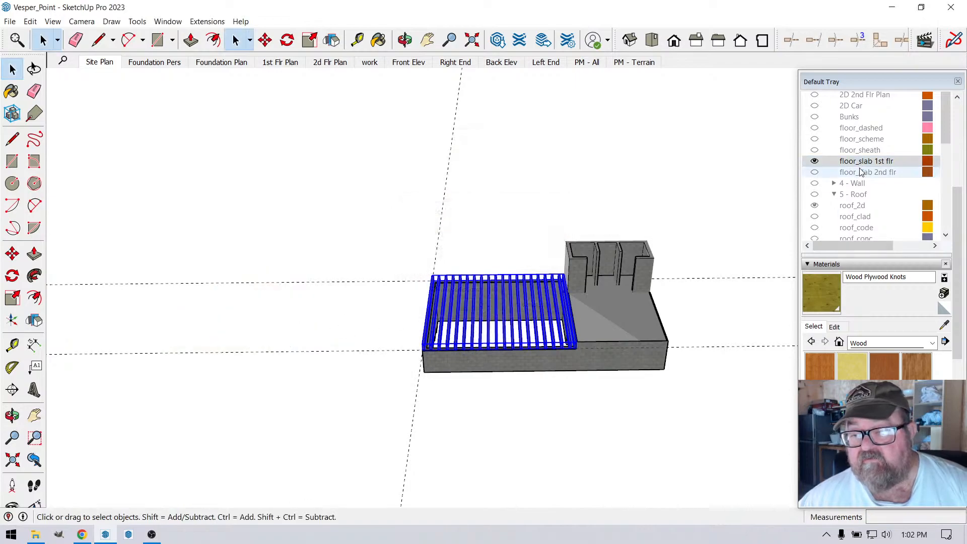
# - Show the 5 - Roof tag folder and bring the attic truss assembly into closer view
pyautogui.click(815, 196)
pyautogui.click(816, 195)
pyautogui.scroll(6, 166, 355)
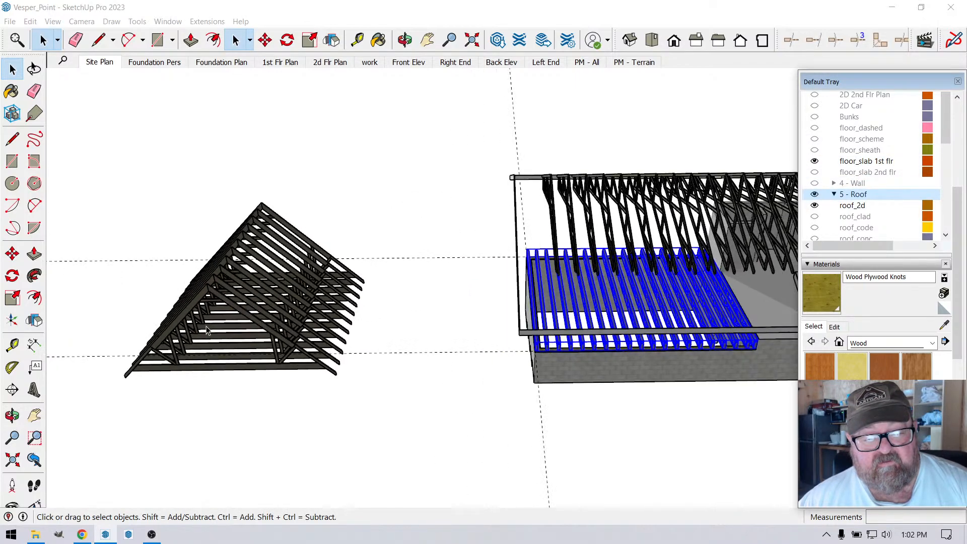
# - Inspect the attic roof truss assembly beside the foundation, and undo its creation along with the 5 - Roof tag visibility change
pyautogui.scroll(-5, 258, 306)
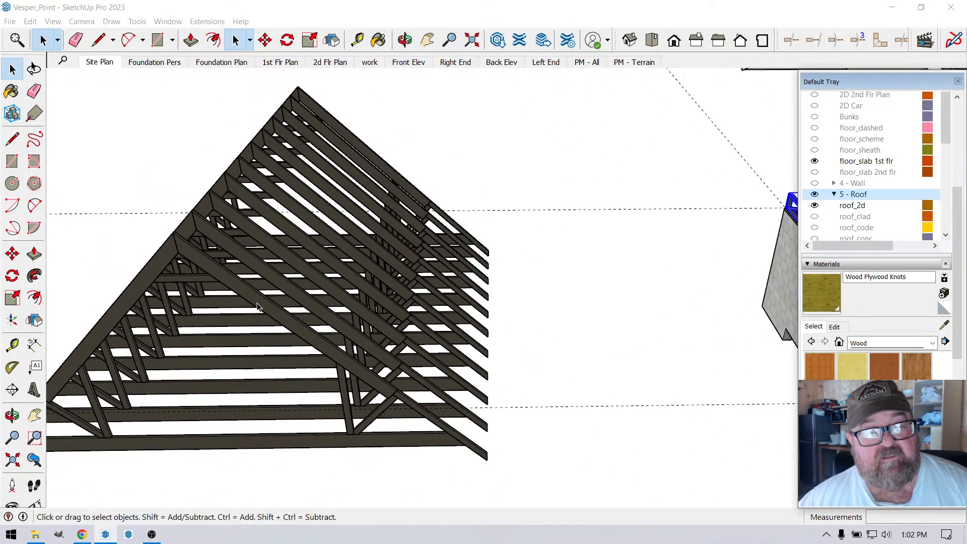
pyautogui.scroll(-5, 281, 252)
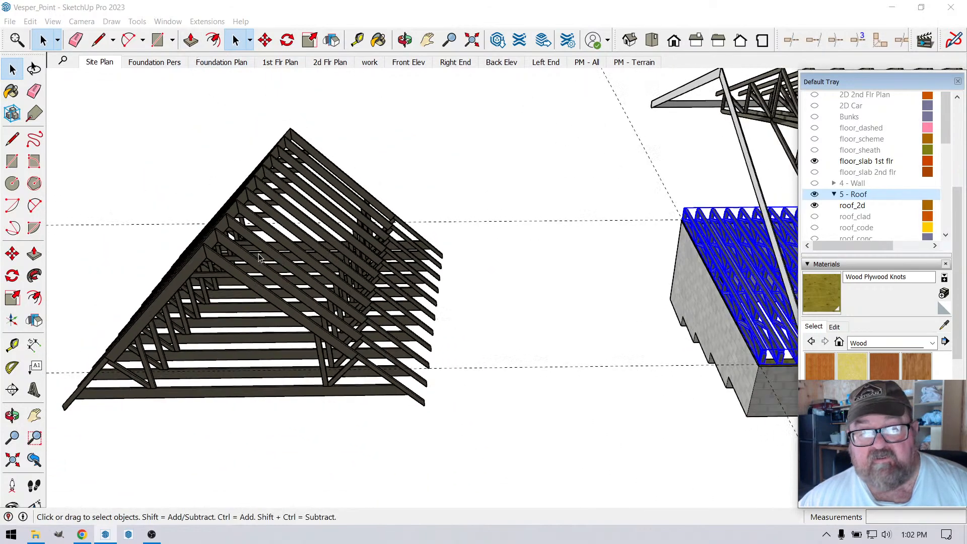
pyautogui.scroll(2, 368, 236)
pyautogui.scroll(-1, 289, 253)
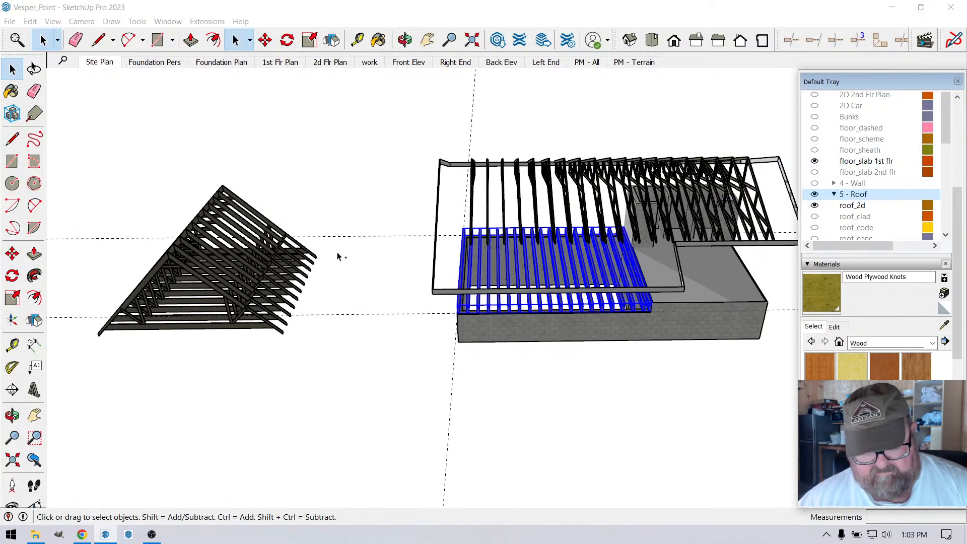
pyautogui.hotkey('ctrl', 'z')
pyautogui.scroll(2, 313, 138)
pyautogui.scroll(-2, 113, 129)
# - Check the material and lumber color options in the Medeek Truss global settings, and close them without saving
pyautogui.click(207, 21)
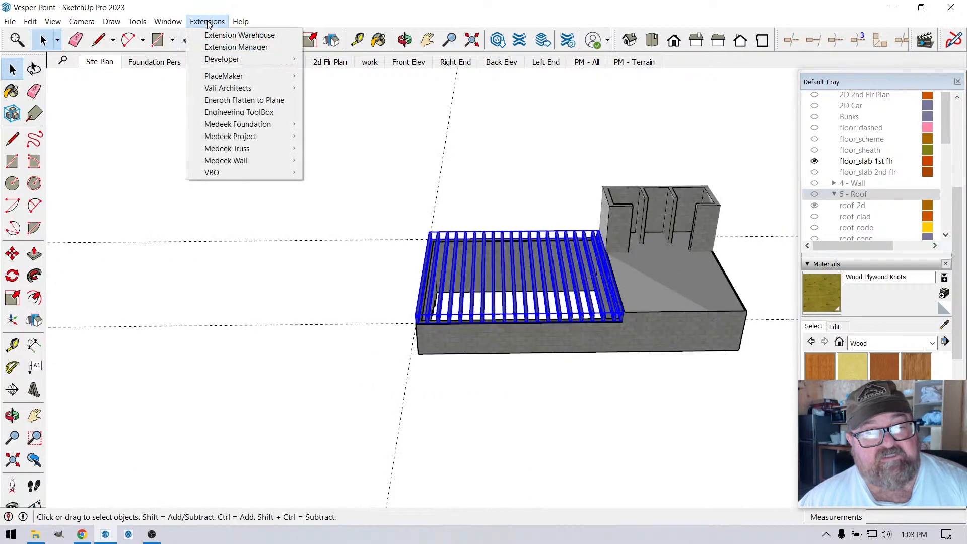
pyautogui.moveTo(234, 149)
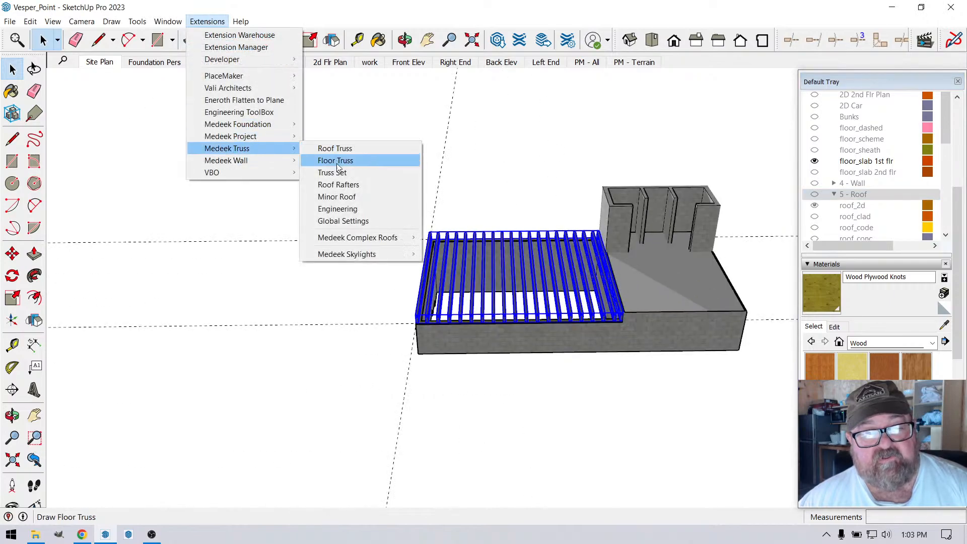
pyautogui.click(343, 221)
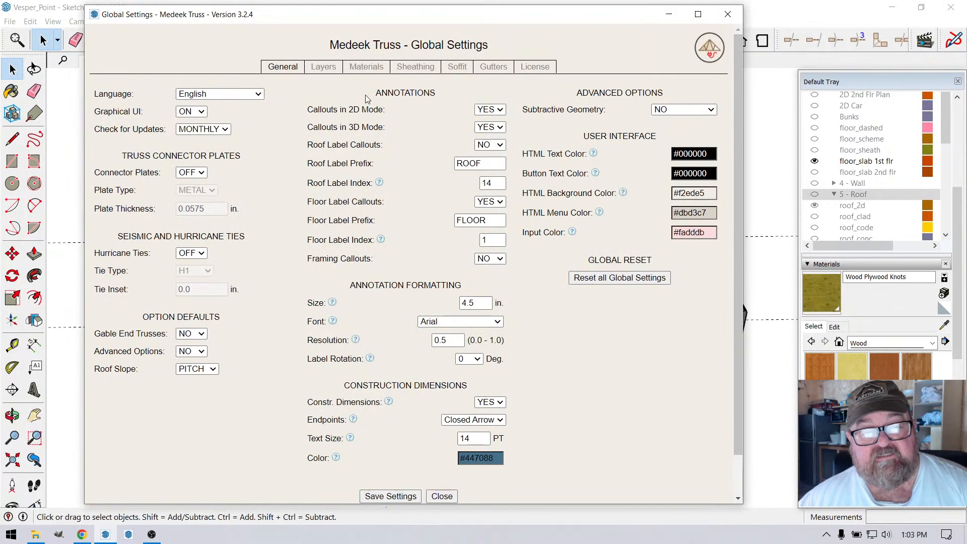
pyautogui.click(369, 69)
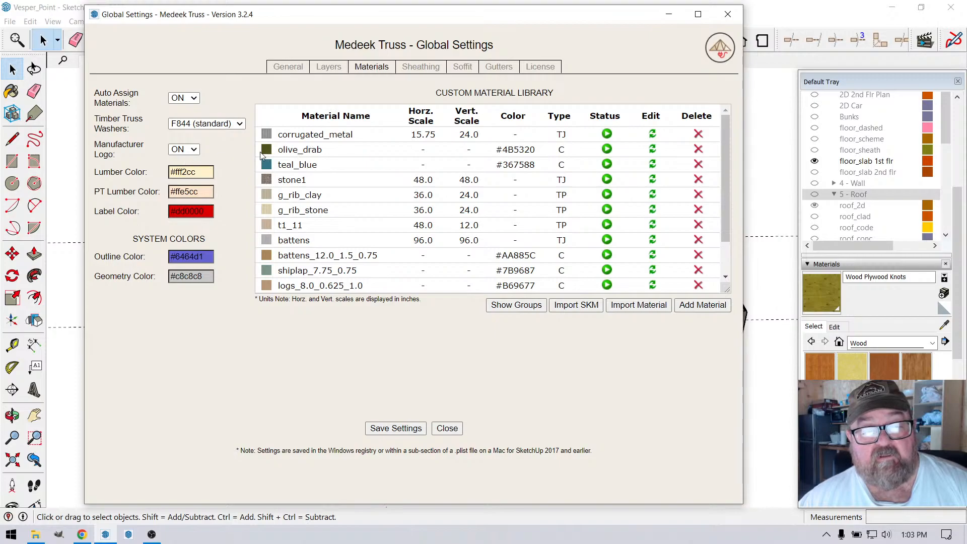
pyautogui.moveTo(266, 152)
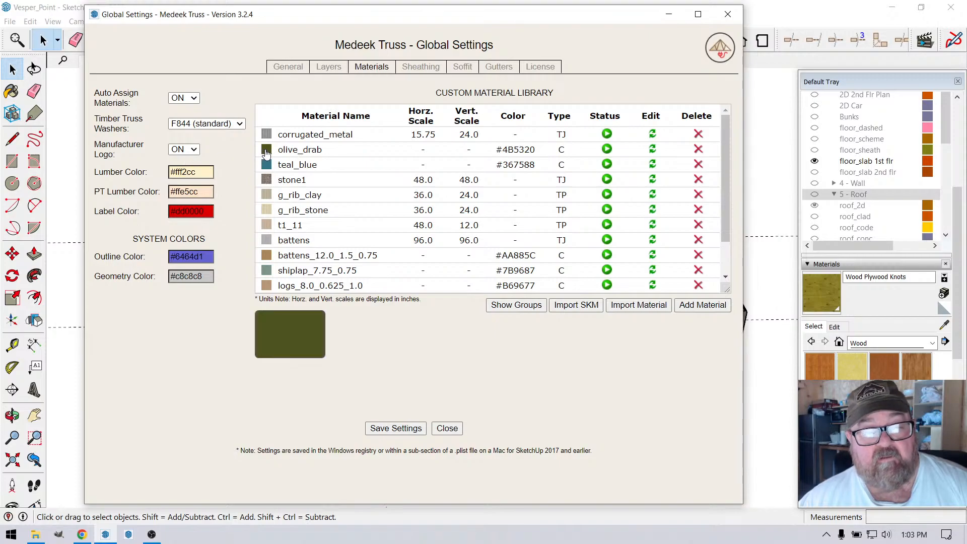
pyautogui.click(729, 15)
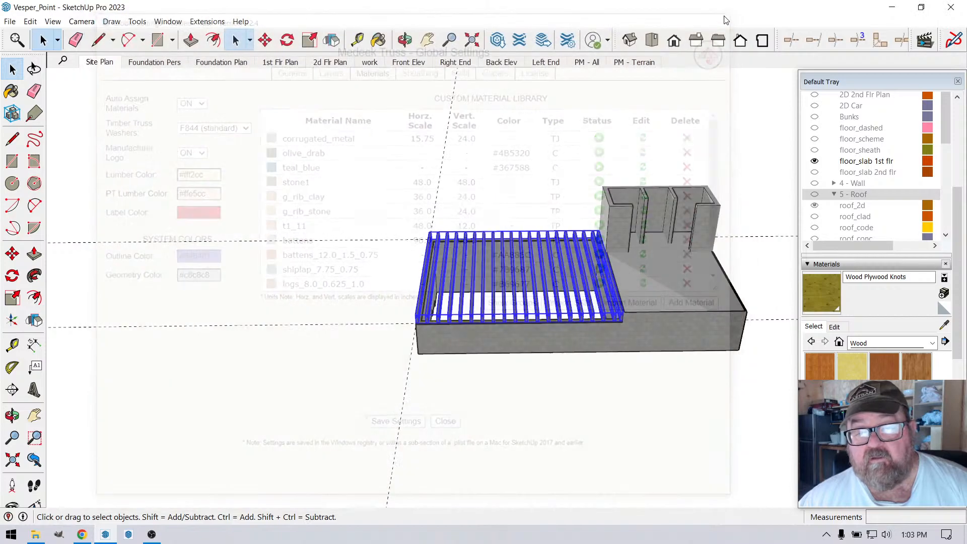
# - Deselect the floor truss assembly and sample the medeek_lumber material from one of its trusses with the Paint Bucket
pyautogui.scroll(6, 447, 315)
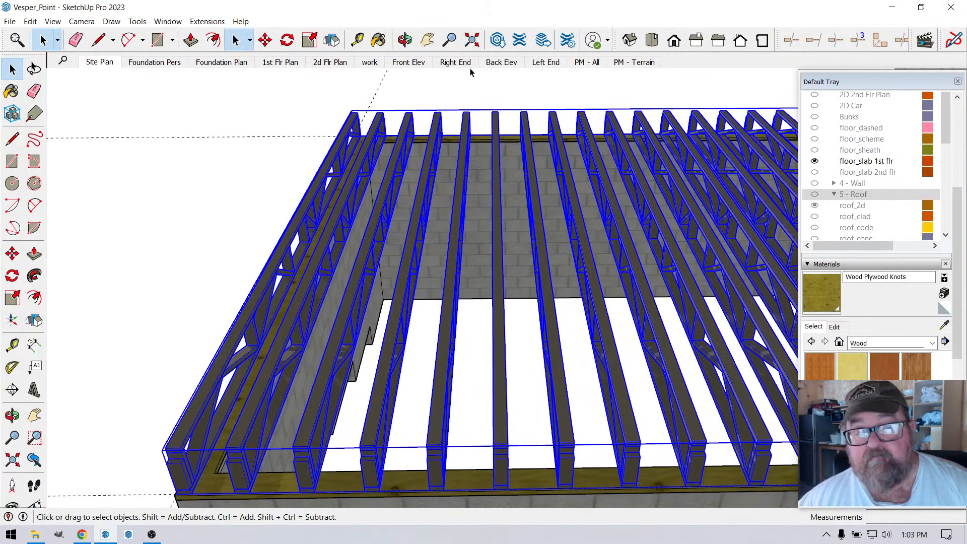
pyautogui.click(171, 115)
pyautogui.press('t')
pyautogui.click(378, 40)
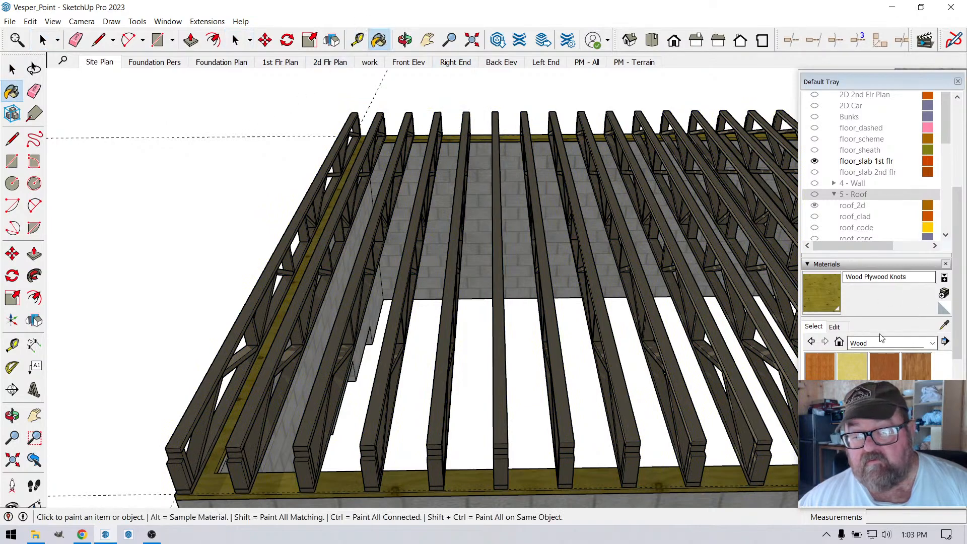
pyautogui.click(944, 326)
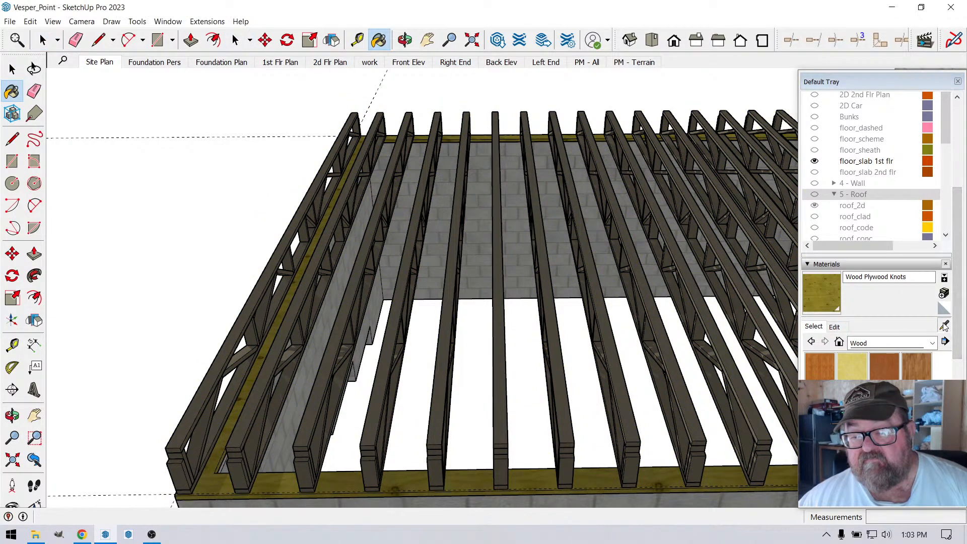
pyautogui.click(944, 325)
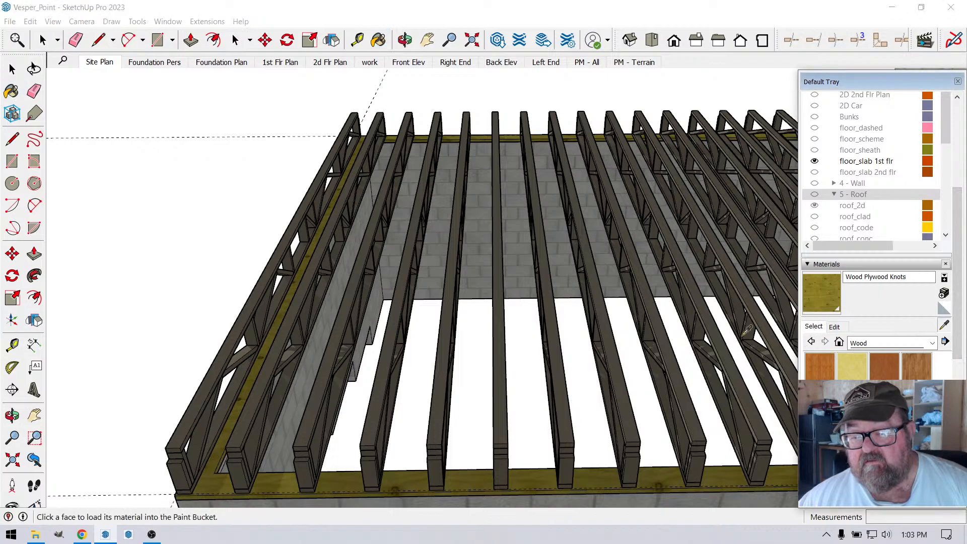
pyautogui.click(598, 319)
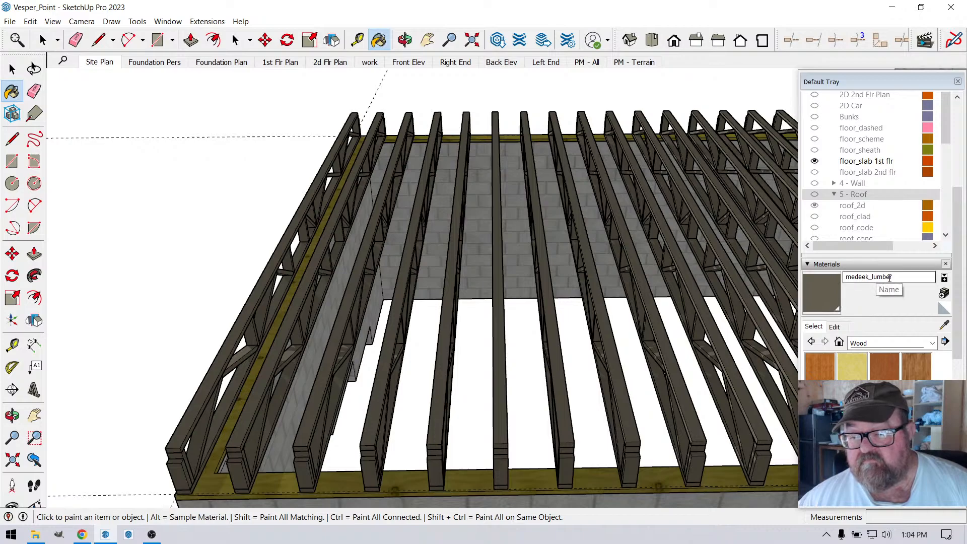
# - Lighten the medeek_lumber material's color to white and leave its color picker in HLS mode
pyautogui.click(834, 327)
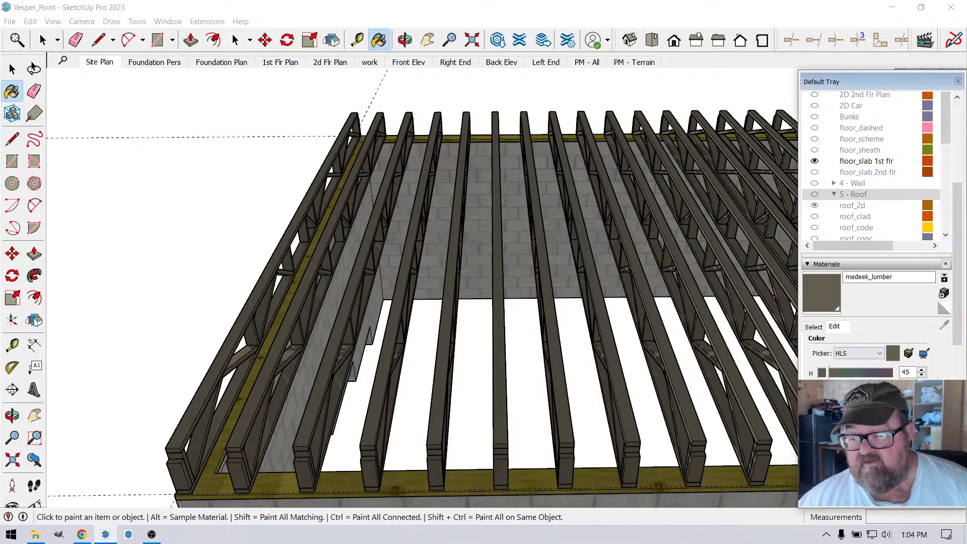
pyautogui.moveTo(846, 388); pyautogui.dragTo(887, 388)
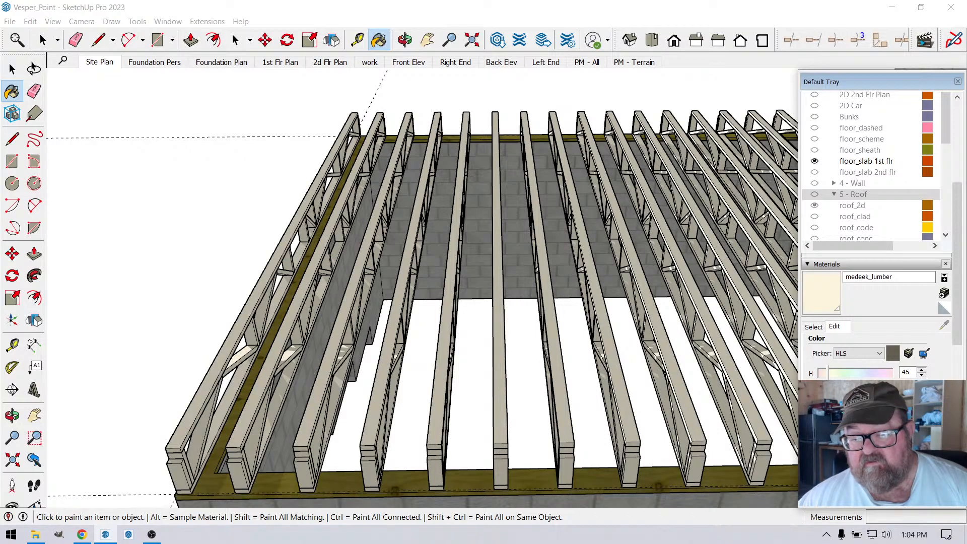
pyautogui.moveTo(851, 372); pyautogui.dragTo(828, 373)
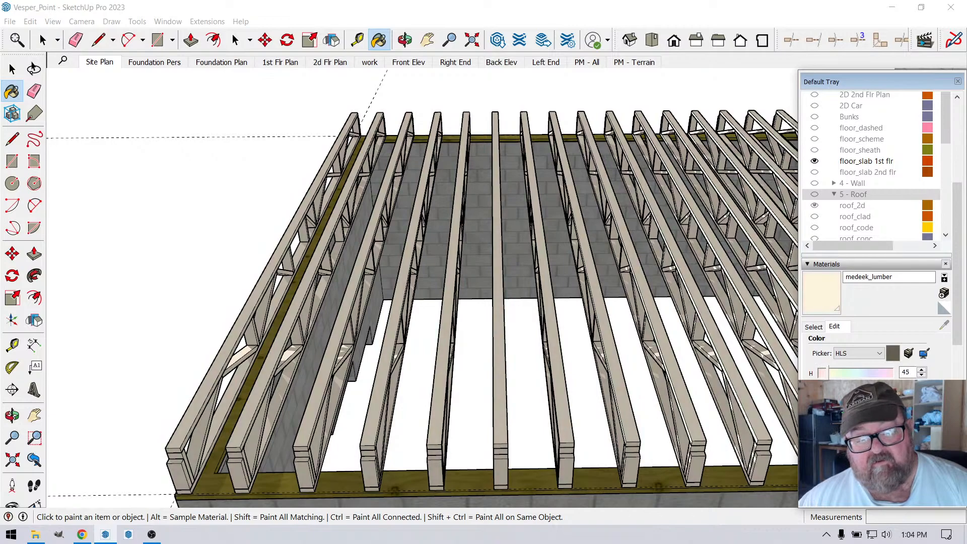
pyautogui.click(405, 40)
pyautogui.moveTo(424, 140); pyautogui.dragTo(388, 335)
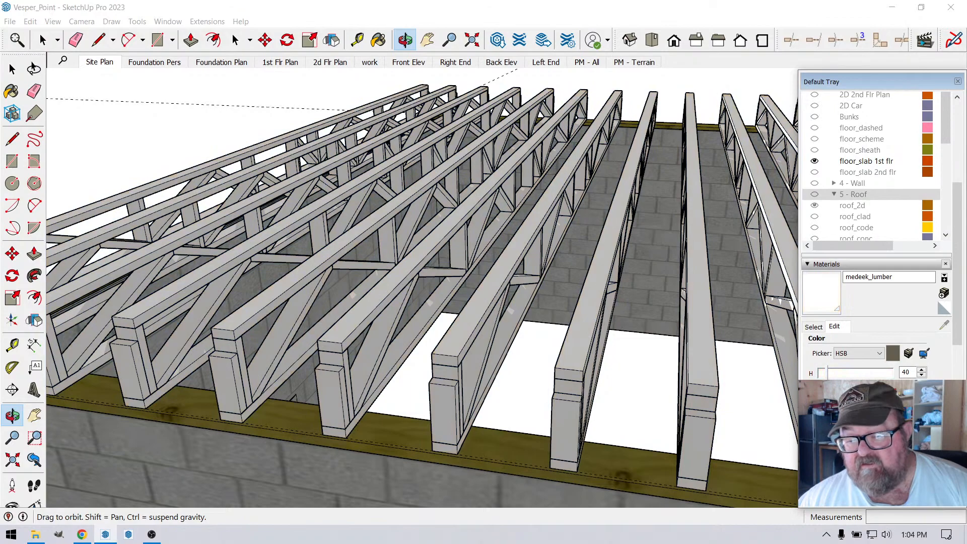
pyautogui.click(880, 355)
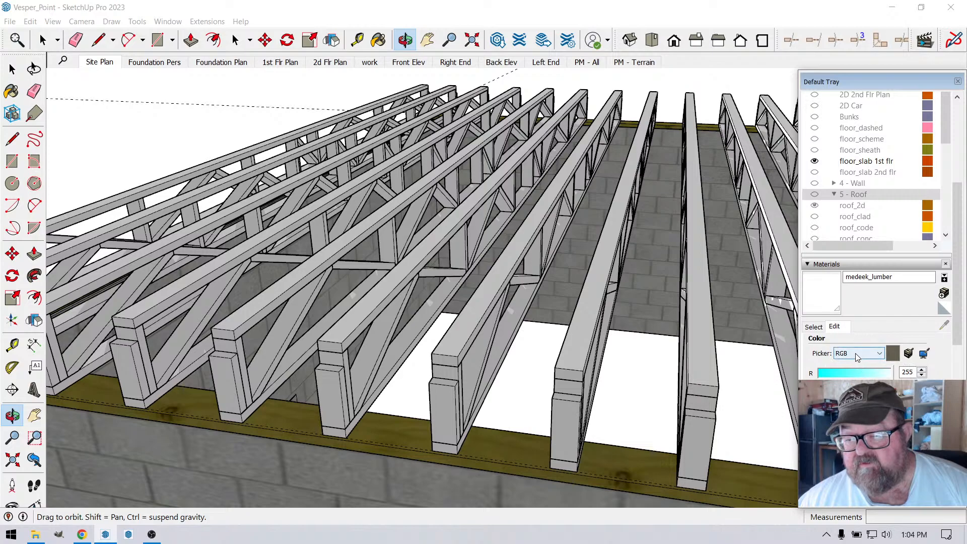
pyautogui.click(855, 373)
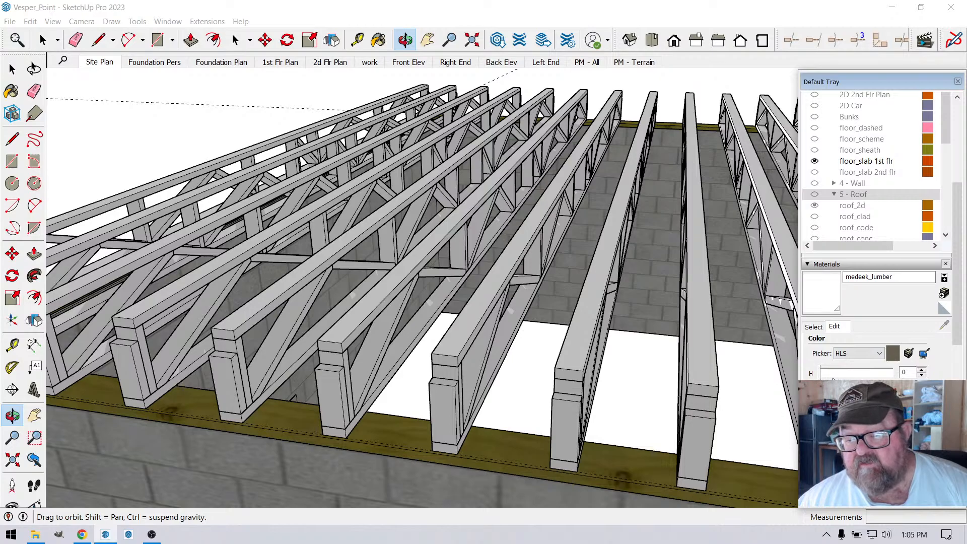
# - Examine the recolored floor trusses across the foundation and their ends and webs where they bear on the sill plate
pyautogui.moveTo(606, 351); pyautogui.dragTo(216, 342)
pyautogui.moveTo(434, 310); pyautogui.dragTo(562, 264)
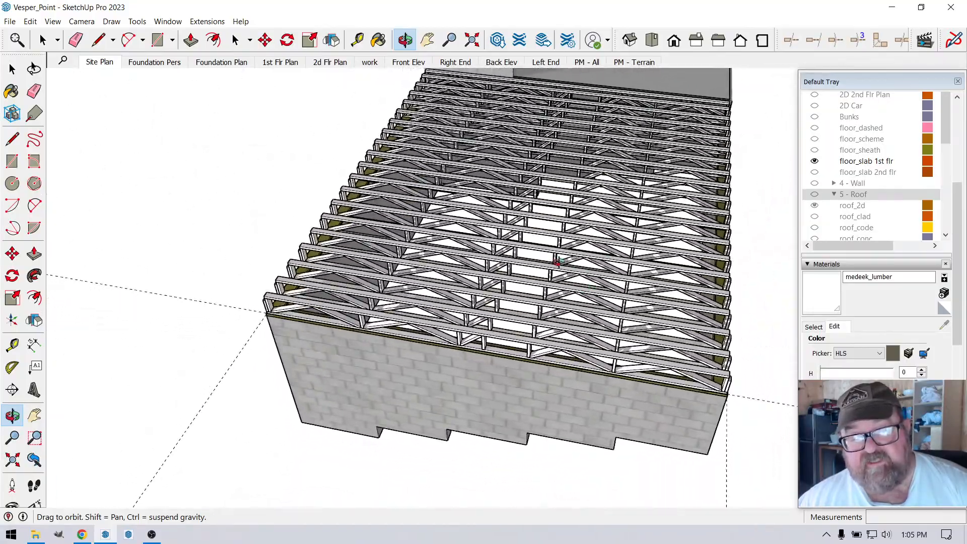
pyautogui.scroll(1, 562, 262)
pyautogui.scroll(1, 519, 280)
pyautogui.scroll(1, 469, 332)
pyautogui.moveTo(468, 333); pyautogui.dragTo(503, 334)
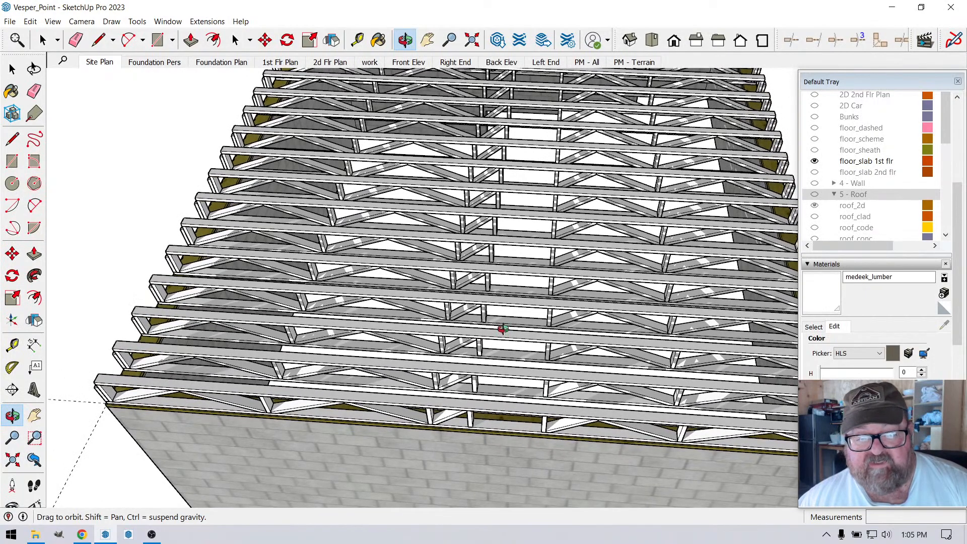
pyautogui.scroll(1, 503, 329)
pyautogui.scroll(3, 172, 216)
pyautogui.scroll(1, 214, 199)
pyautogui.scroll(1, 214, 199)
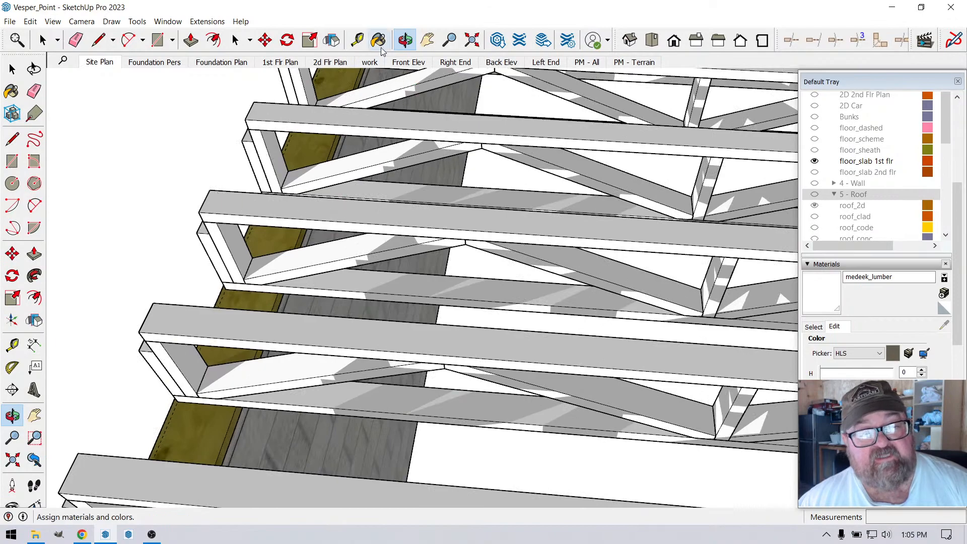
pyautogui.scroll(-2, 432, 253)
pyautogui.scroll(4, 349, 237)
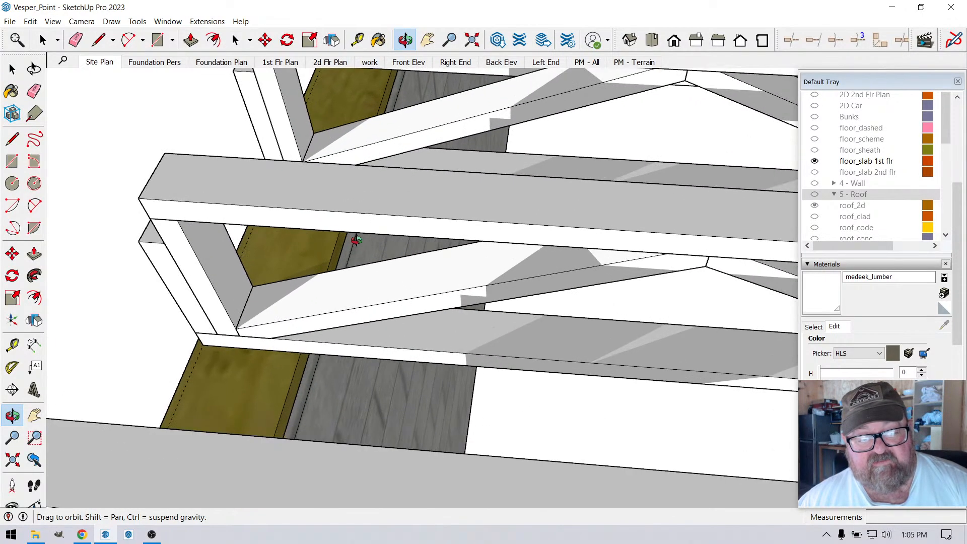
# - Measure outward and inward from the sill plate's inner edge beneath a floor truss end with the Tape Measure
pyautogui.click(358, 40)
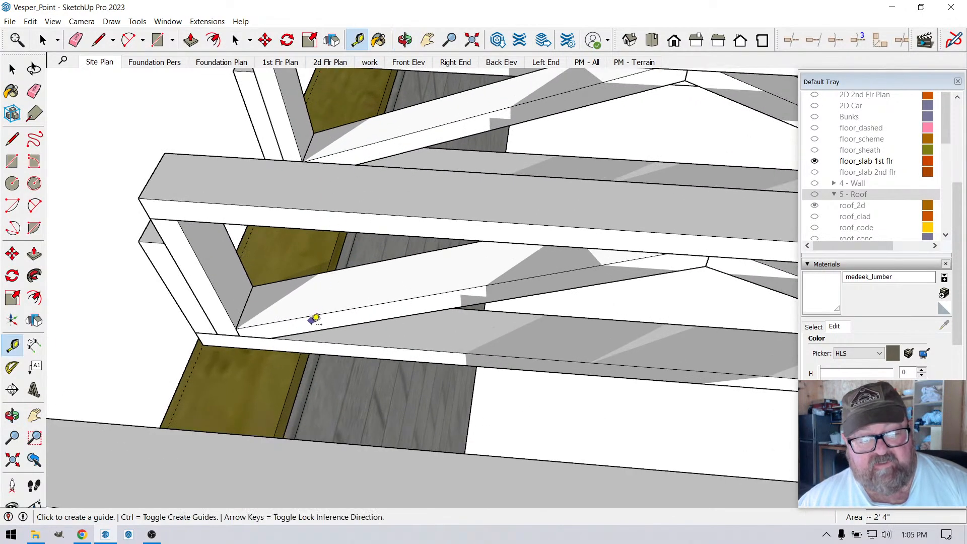
pyautogui.click(297, 364)
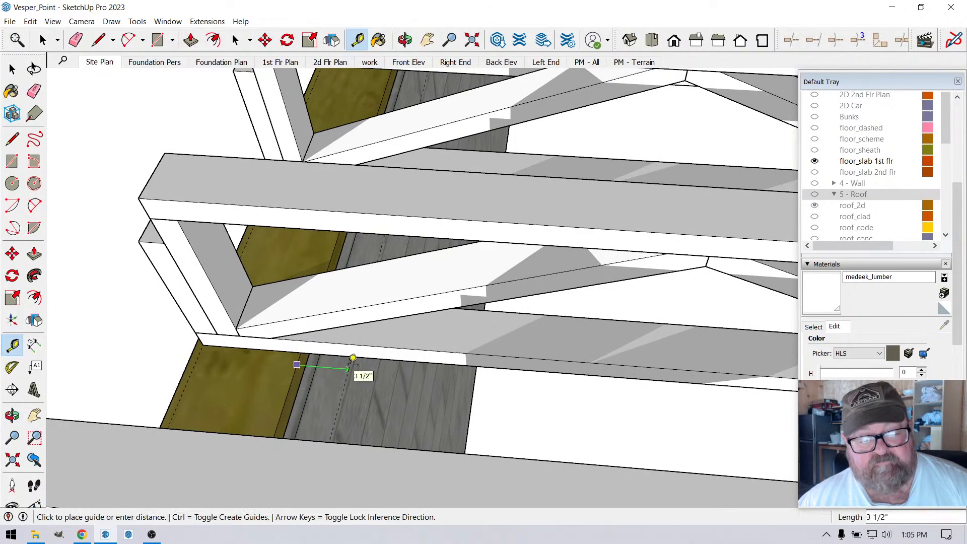
pyautogui.scroll(-2, 259, 356)
pyautogui.scroll(4, 298, 363)
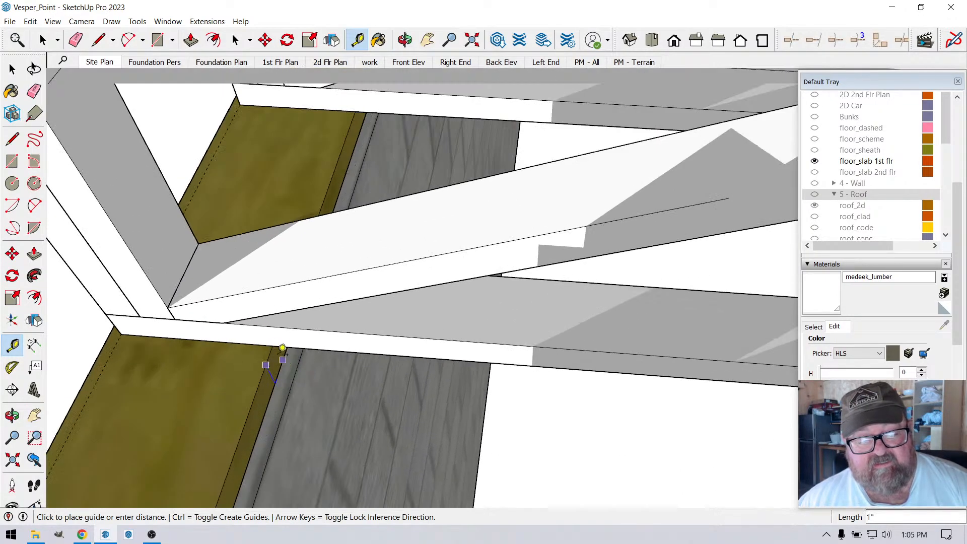
pyautogui.scroll(-2, 272, 352)
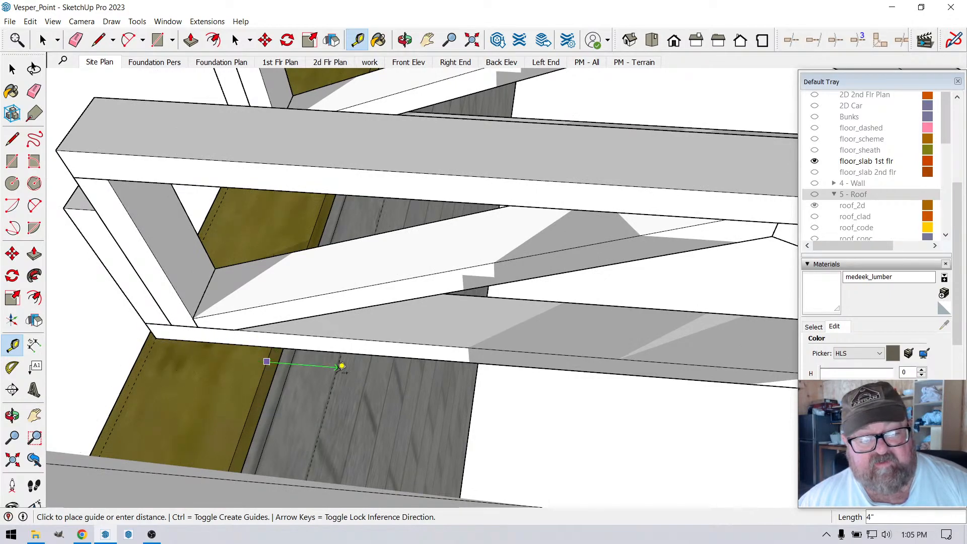
pyautogui.scroll(-3, 338, 363)
pyautogui.scroll(-6, 305, 366)
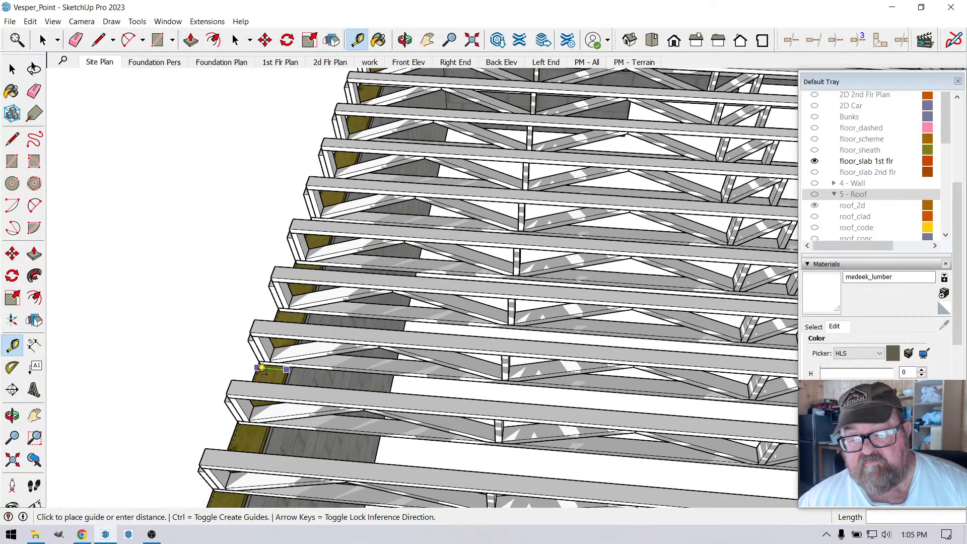
# - Measure the floor truss span across the foundation from one sill plate to the opposite one
pyautogui.scroll(-3, 262, 368)
pyautogui.scroll(8, 658, 373)
pyautogui.scroll(-4, 658, 373)
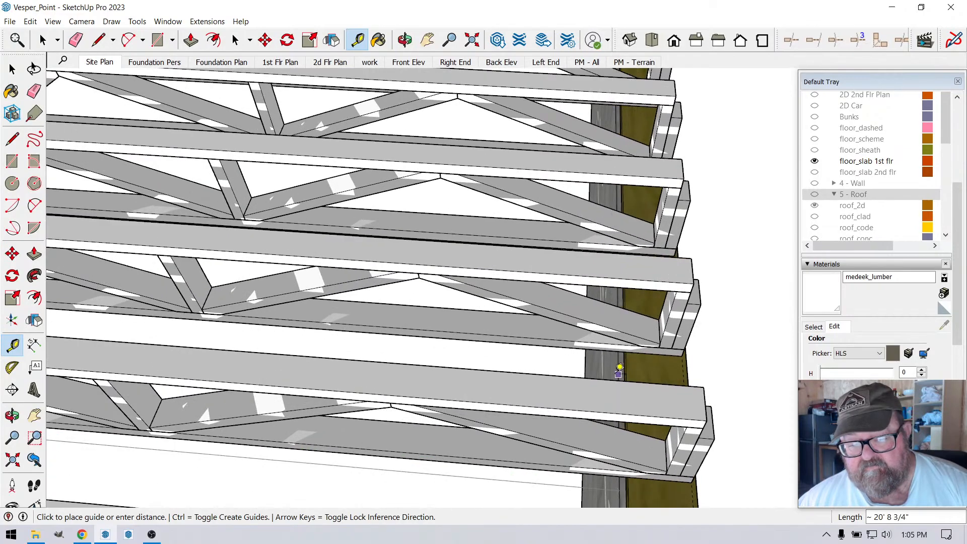
pyautogui.scroll(-5, 624, 371)
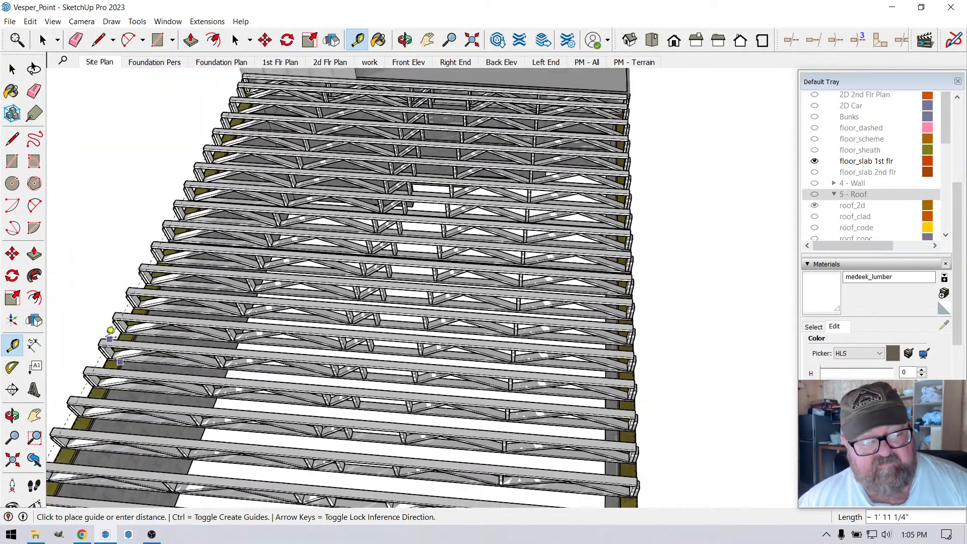
pyautogui.scroll(8, 647, 404)
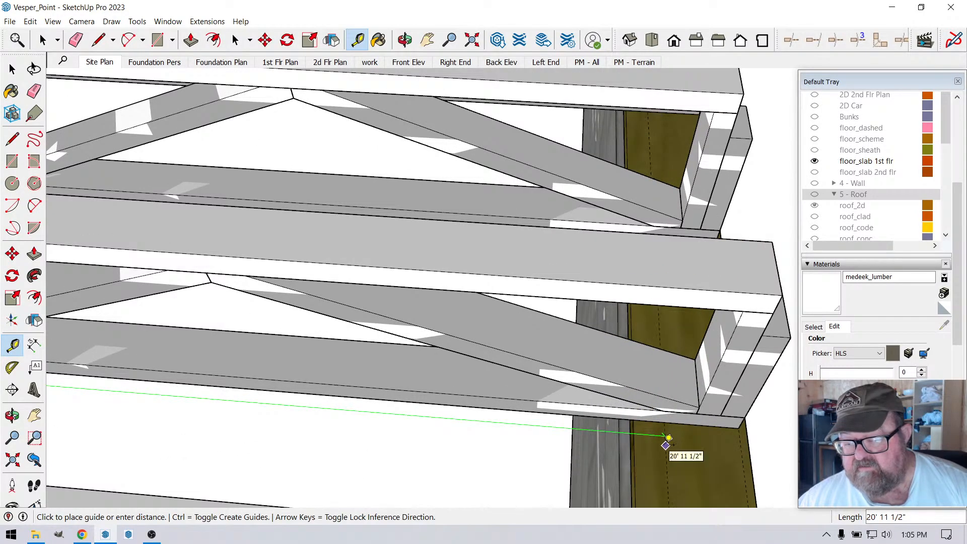
pyautogui.scroll(-3, 611, 361)
# - View the floor trusses from the long foundation wall and switch to Chrome to consult the FloorSpan.pdf truss span tables
pyautogui.click(404, 41)
pyautogui.moveTo(500, 280); pyautogui.dragTo(324, 277)
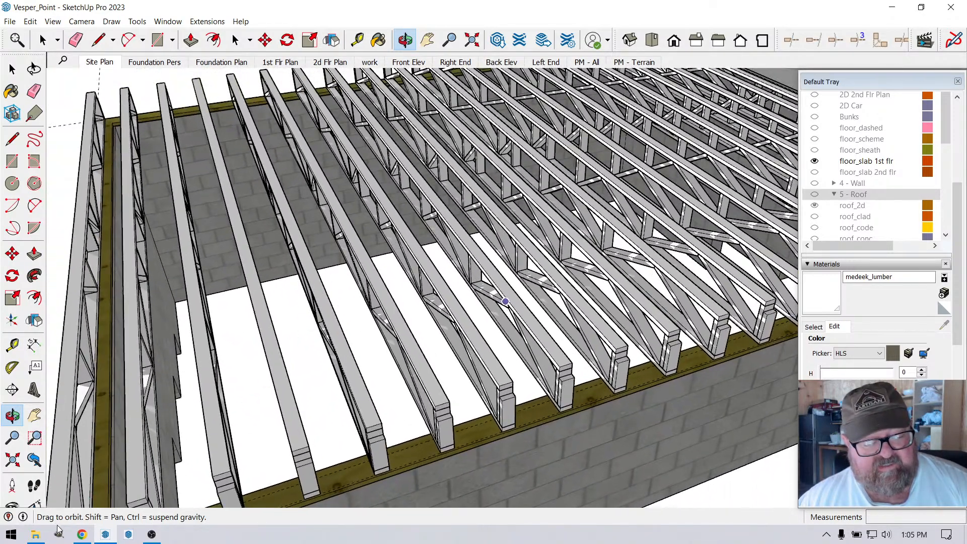
pyautogui.click(82, 535)
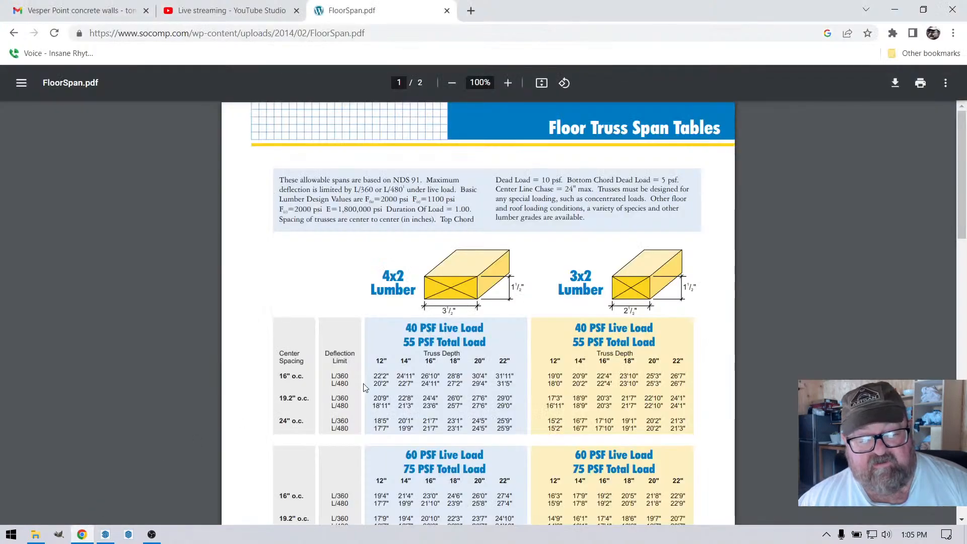
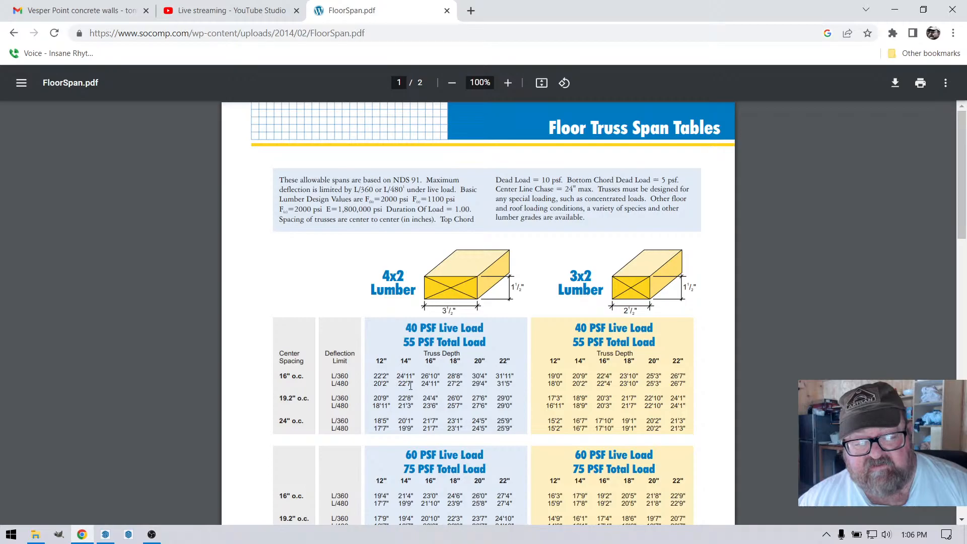
# - Switch back to SketchUp and examine the floor trusses' chords, webs and bearing ends from above the foundation and up close
pyautogui.click(106, 534)
pyautogui.moveTo(395, 410); pyautogui.dragTo(388, 406)
pyautogui.moveTo(388, 405); pyautogui.dragTo(433, 409, button='middle')
pyautogui.moveTo(433, 409); pyautogui.dragTo(417, 337)
pyautogui.scroll(2, 422, 405)
pyautogui.moveTo(461, 402); pyautogui.dragTo(355, 316)
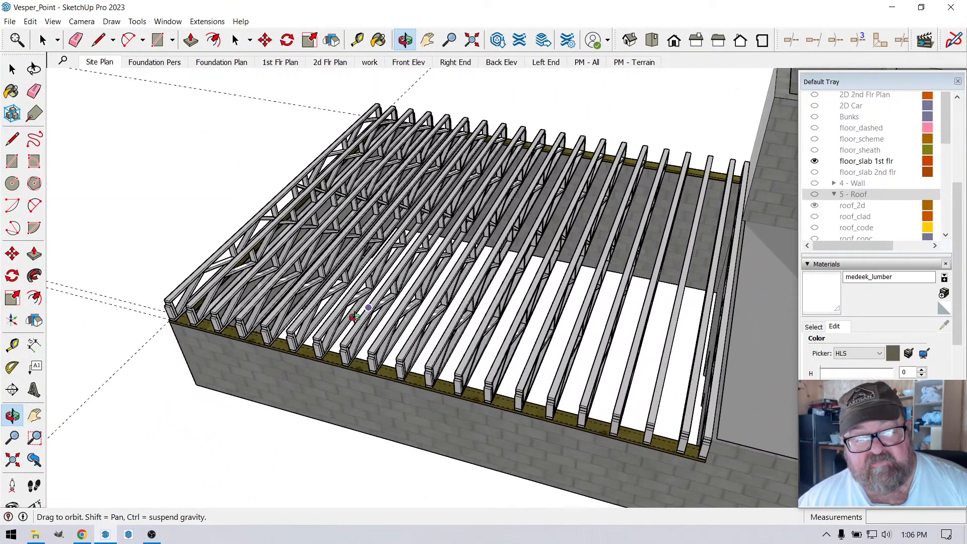
pyautogui.moveTo(214, 218); pyautogui.dragTo(216, 240)
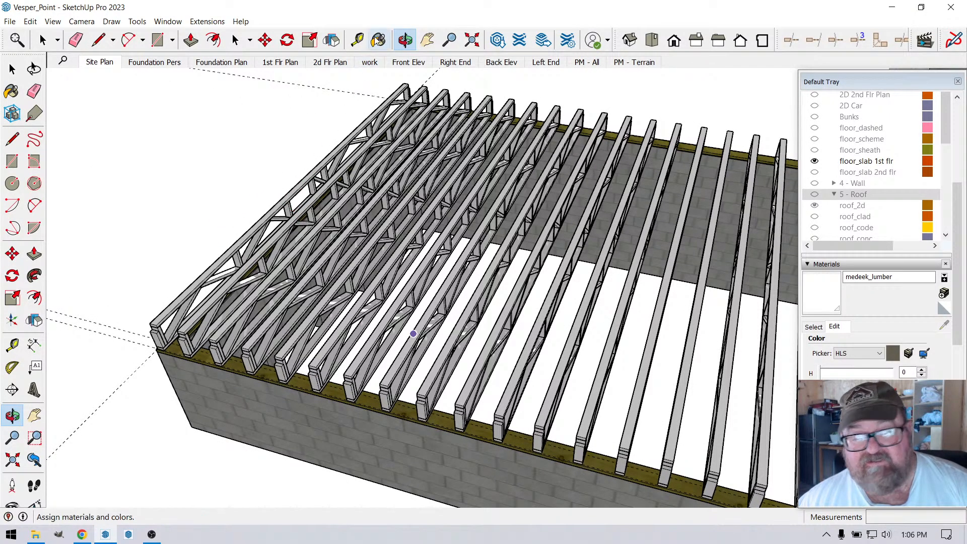
pyautogui.moveTo(414, 266); pyautogui.dragTo(416, 266)
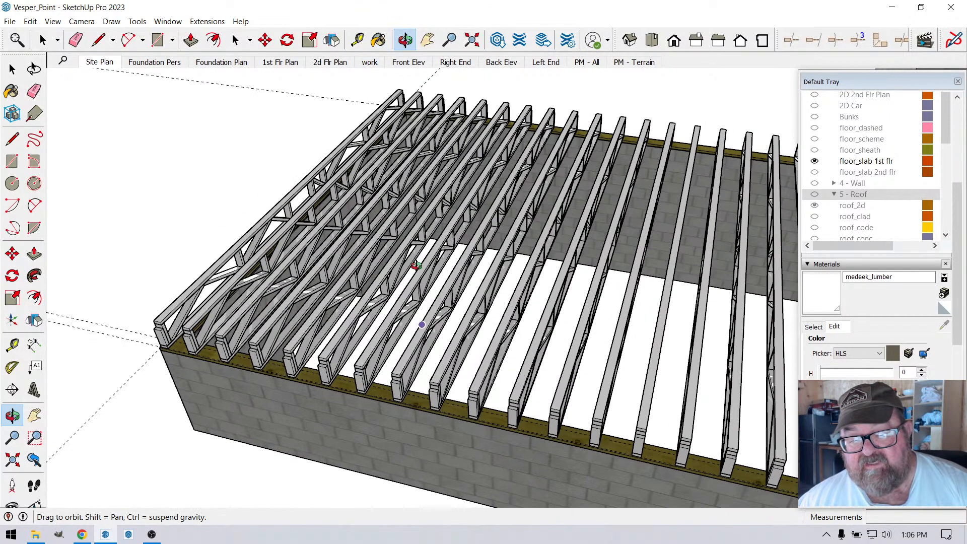
pyautogui.scroll(2, 416, 266)
pyautogui.scroll(3, 421, 262)
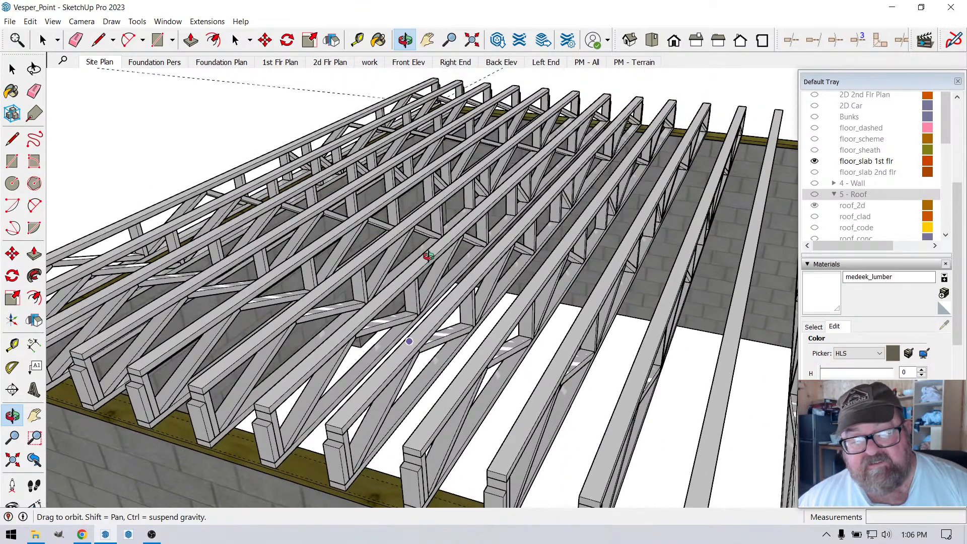
pyautogui.scroll(-2, 429, 256)
# - Open the Global Settings of the Medeek Truss extension
pyautogui.click(205, 21)
pyautogui.moveTo(269, 151)
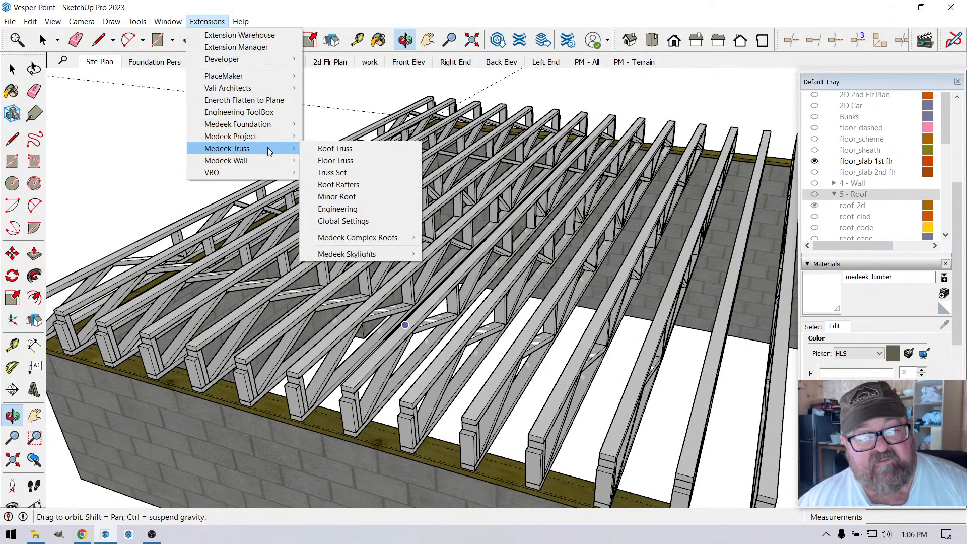
pyautogui.click(338, 222)
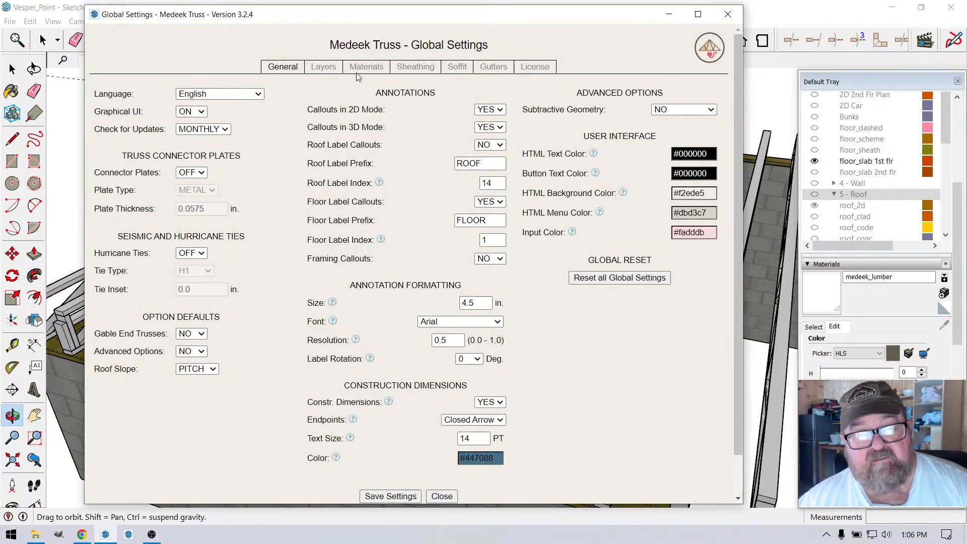
# - Copy the Lumber Color hex code #fff2cc from the truss material settings and close Global Settings
pyautogui.click(365, 67)
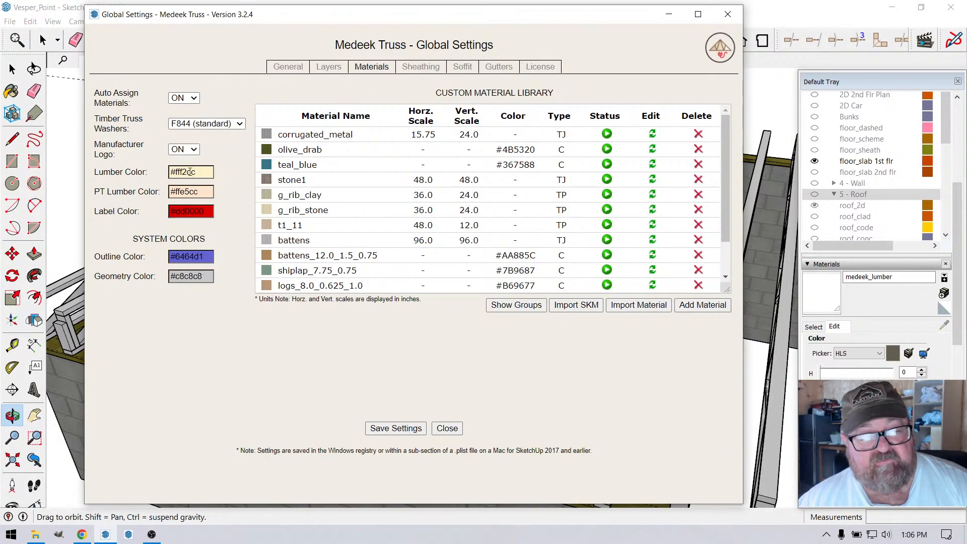
pyautogui.moveTo(196, 172); pyautogui.dragTo(164, 177)
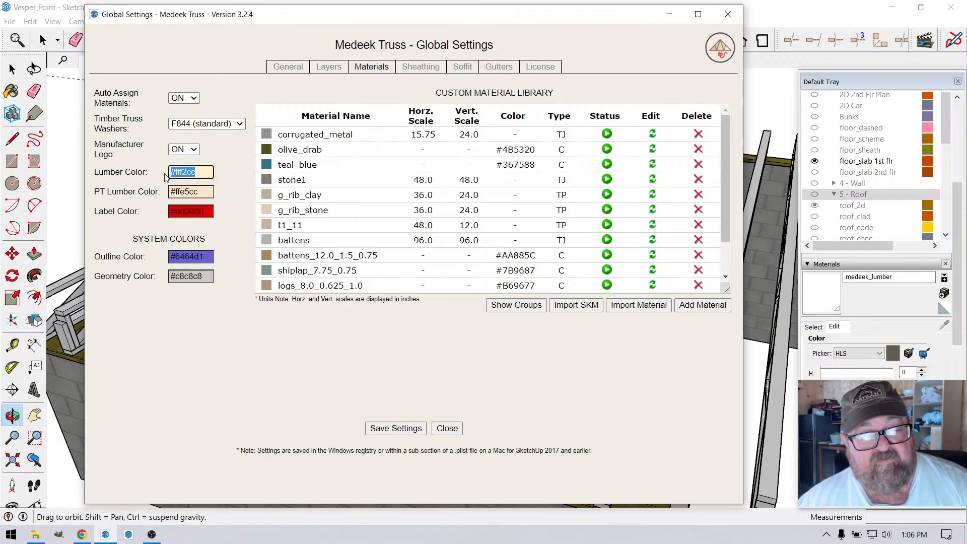
pyautogui.rightClick(191, 175)
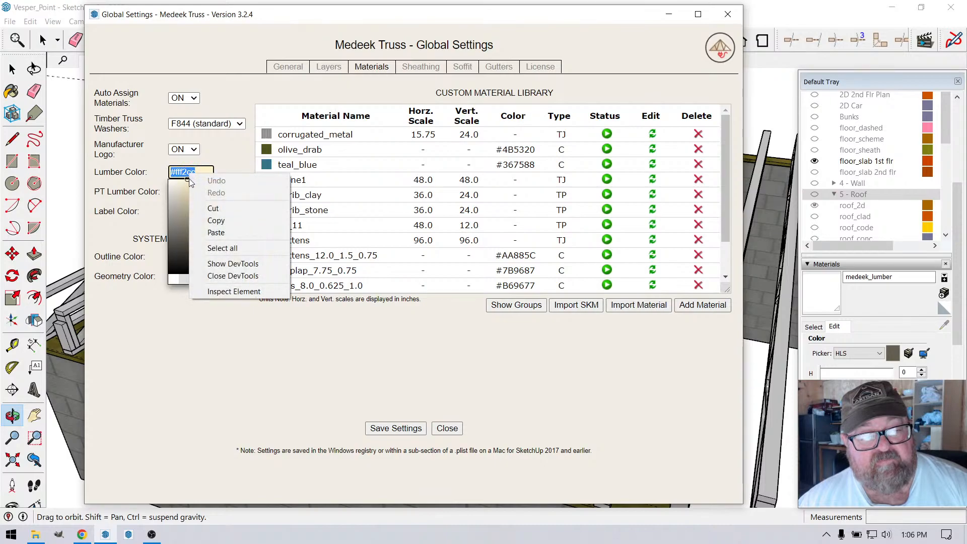
pyautogui.click(211, 220)
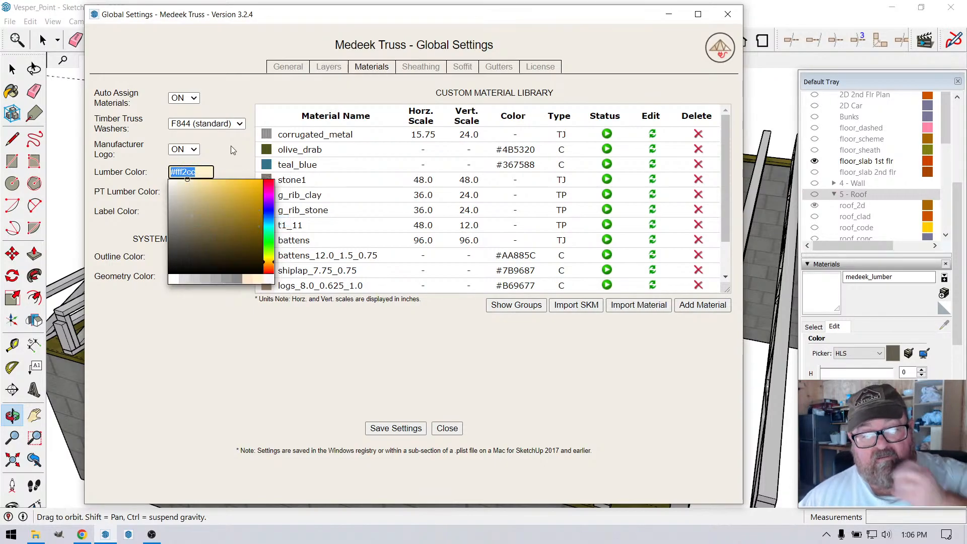
pyautogui.moveTo(273, 151)
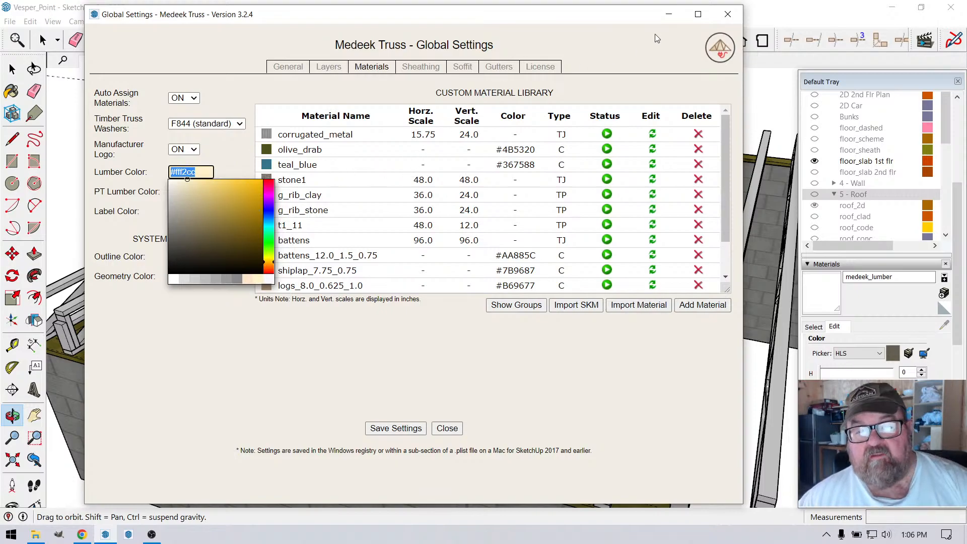
pyautogui.click(728, 15)
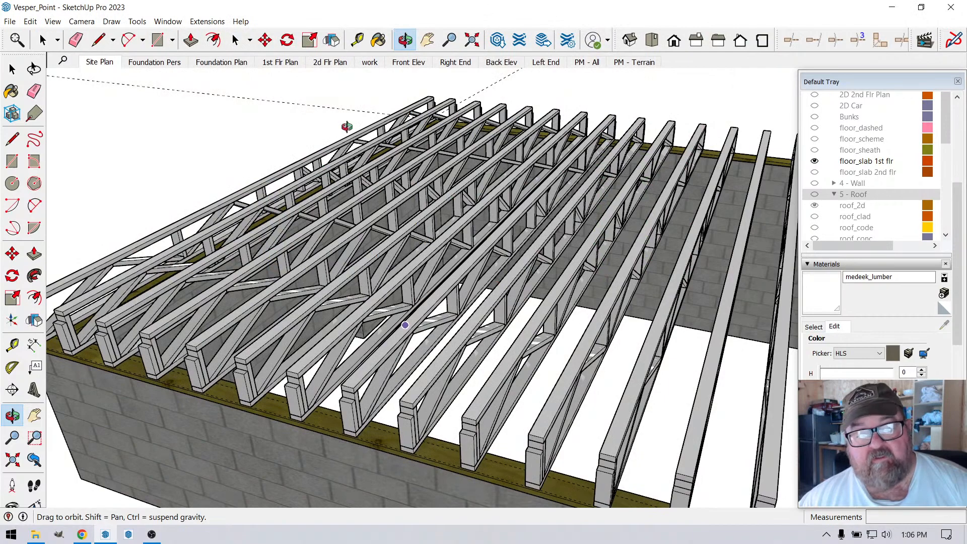
# - Activate the Paint Bucket tool and open the material settings in the Medeek Truss Global Settings
pyautogui.click(375, 43)
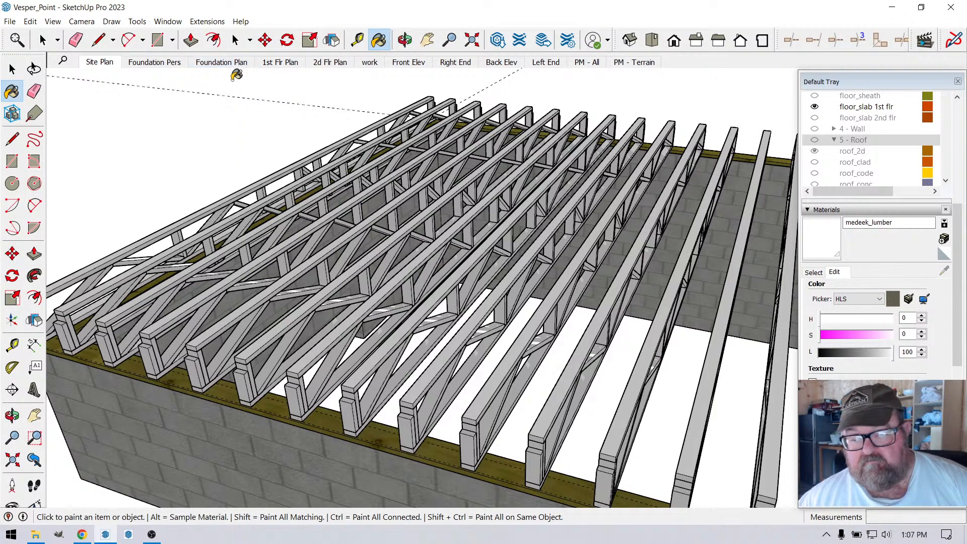
pyautogui.click(207, 21)
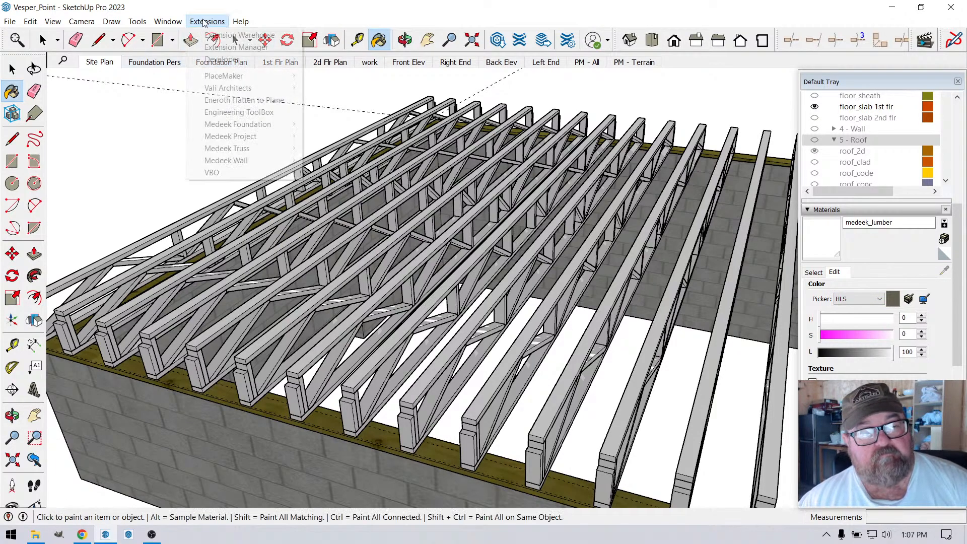
pyautogui.moveTo(212, 147)
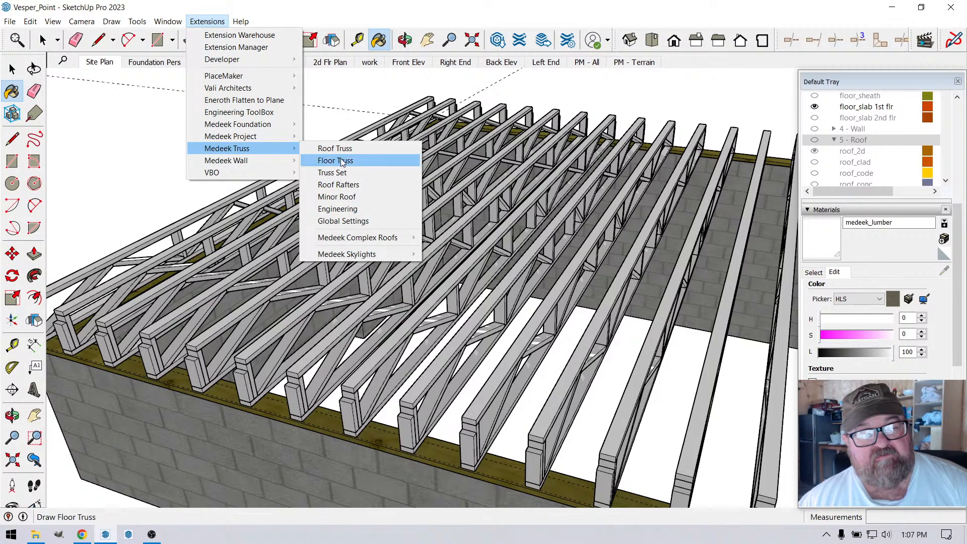
pyautogui.click(330, 219)
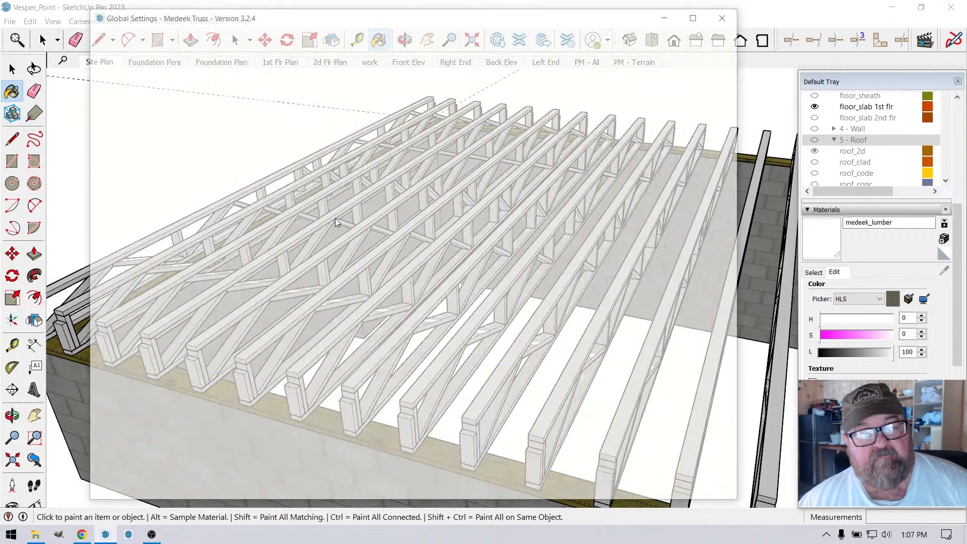
pyautogui.click(368, 67)
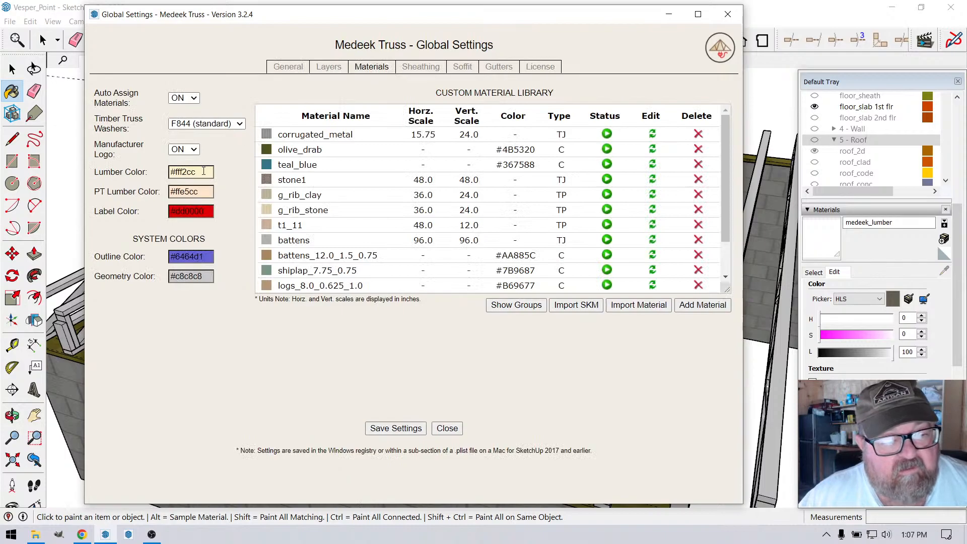
# - Switch the colour picker of the medeek_lumber material to RGB
pyautogui.click(879, 299)
pyautogui.click(880, 300)
pyautogui.click(879, 299)
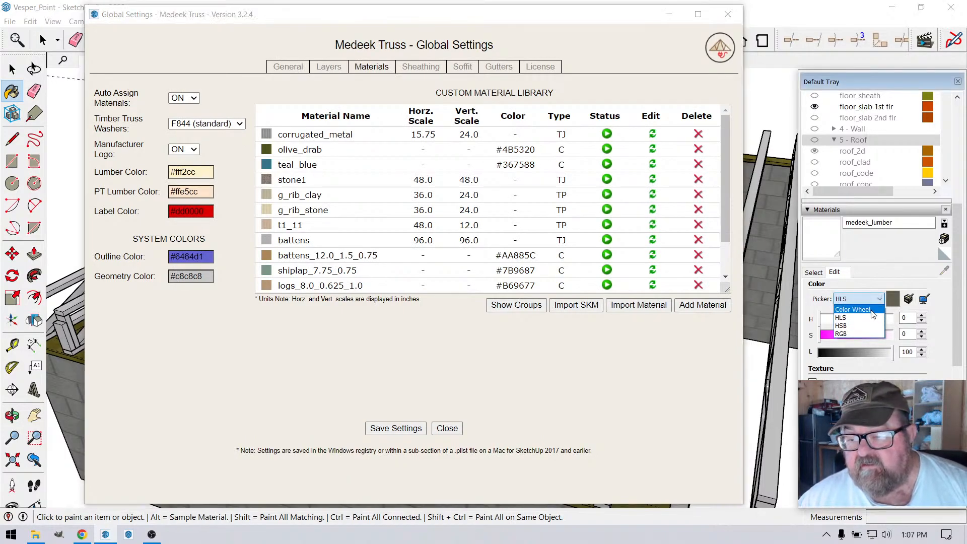
pyautogui.click(866, 327)
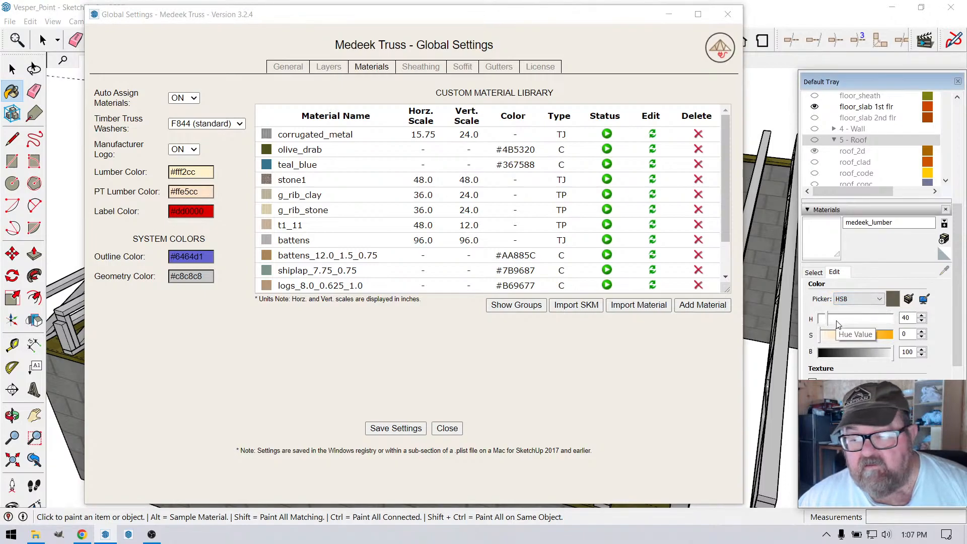
pyautogui.click(878, 303)
pyautogui.click(871, 335)
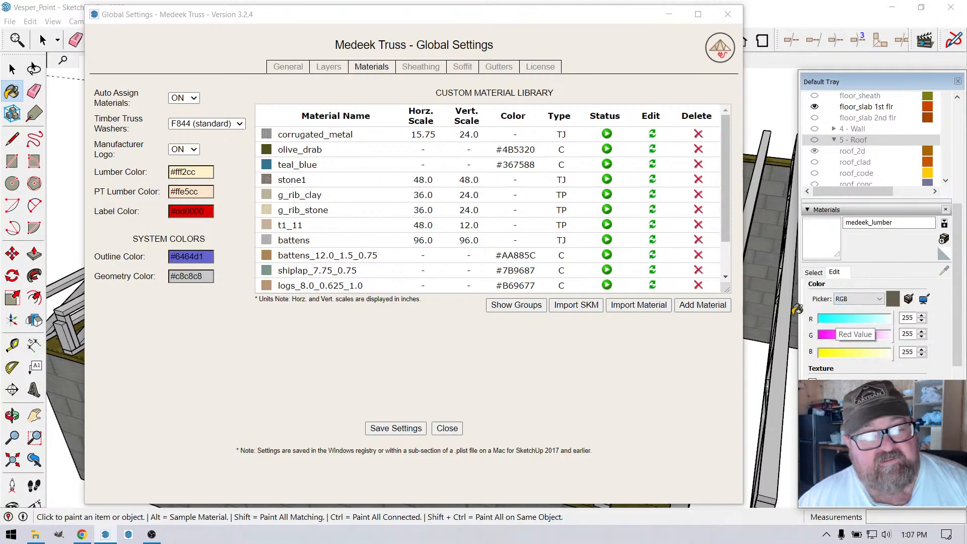
# - Copy the Lumber Color hex code #fff2cc from the truss settings
pyautogui.moveTo(204, 172); pyautogui.dragTo(165, 173)
pyautogui.rightClick(179, 171)
pyautogui.click(195, 216)
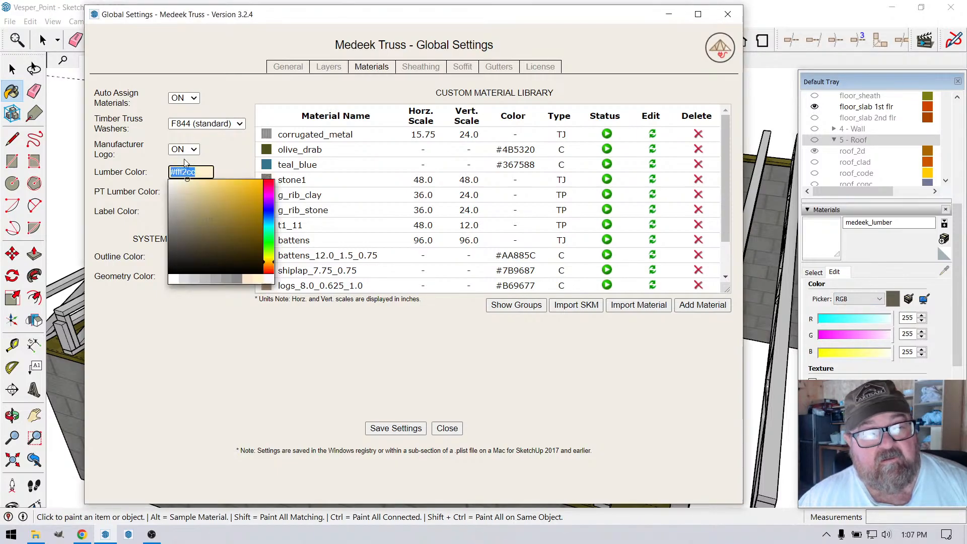
# - Switch to Chrome and search Google in a new tab for "rgb equivalent to #fff2cc"
pyautogui.click(81, 534)
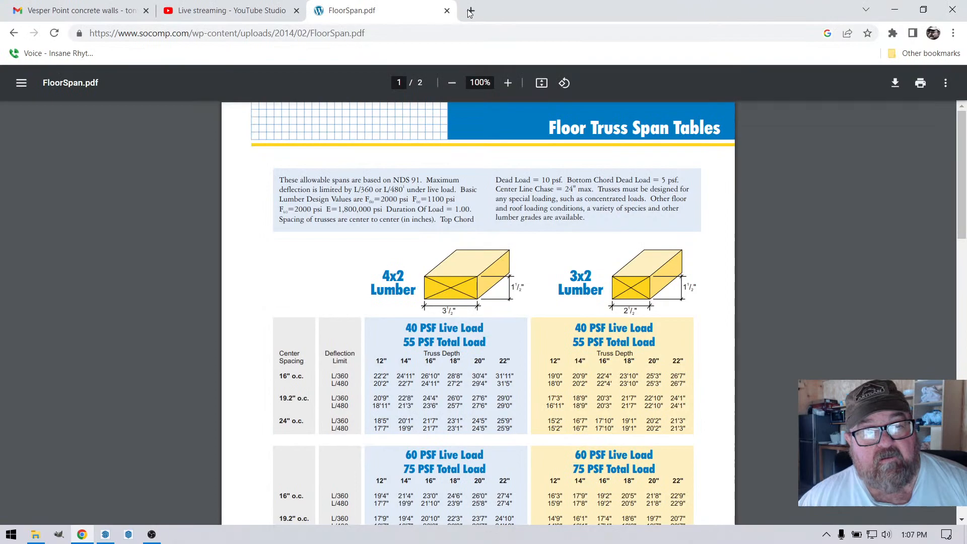
pyautogui.click(470, 10)
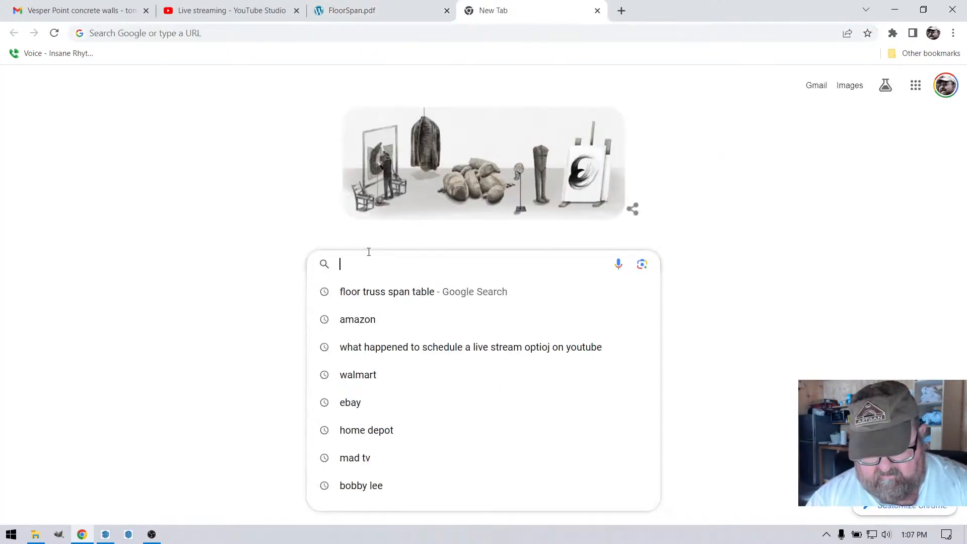
pyautogui.write('rgb equ')
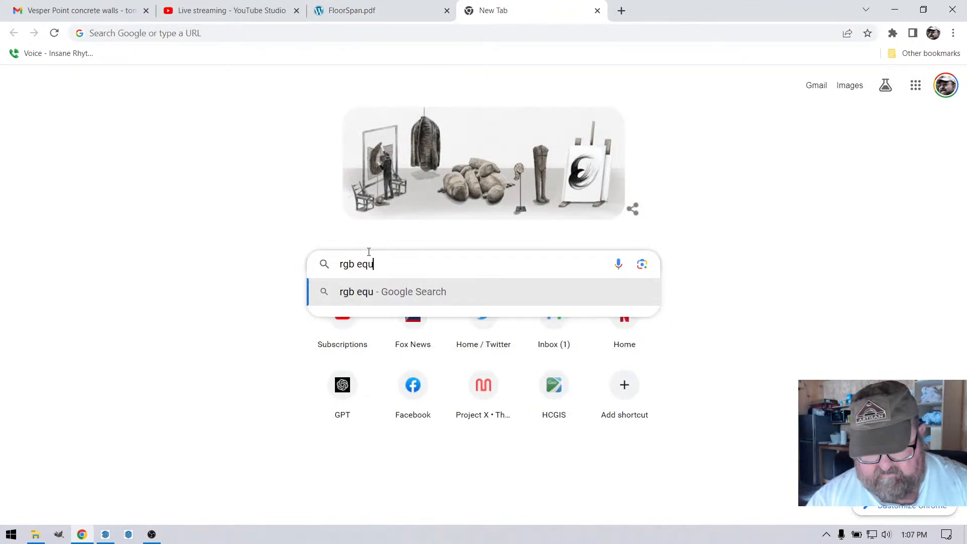
pyautogui.write('iva')
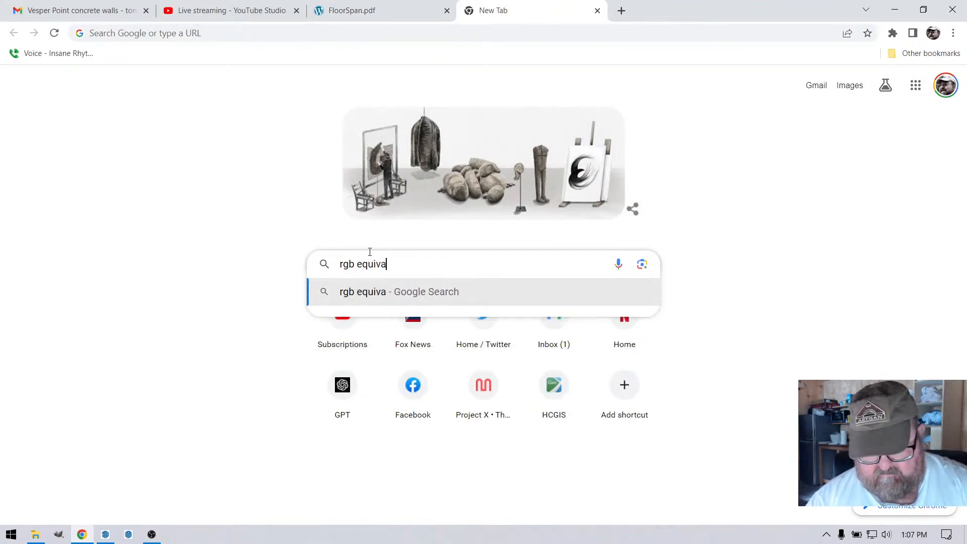
pyautogui.write('lent to')
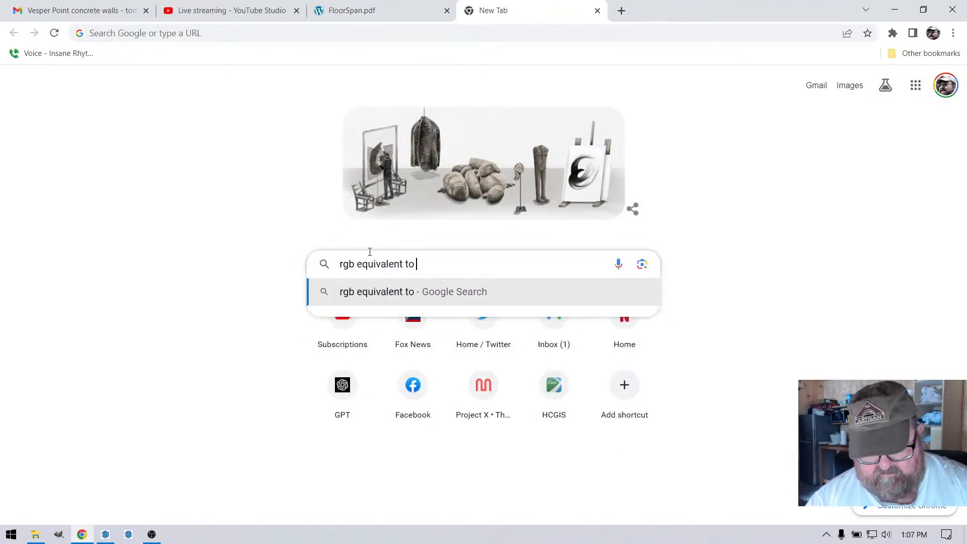
pyautogui.hotkey('ctrl', 'f')
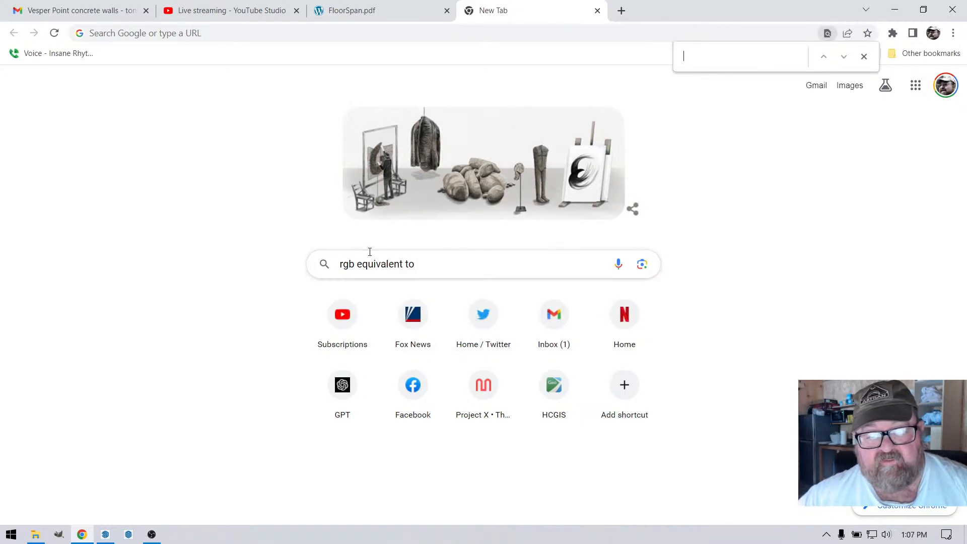
pyautogui.click(418, 267)
pyautogui.hotkey('ctrl', 'v')
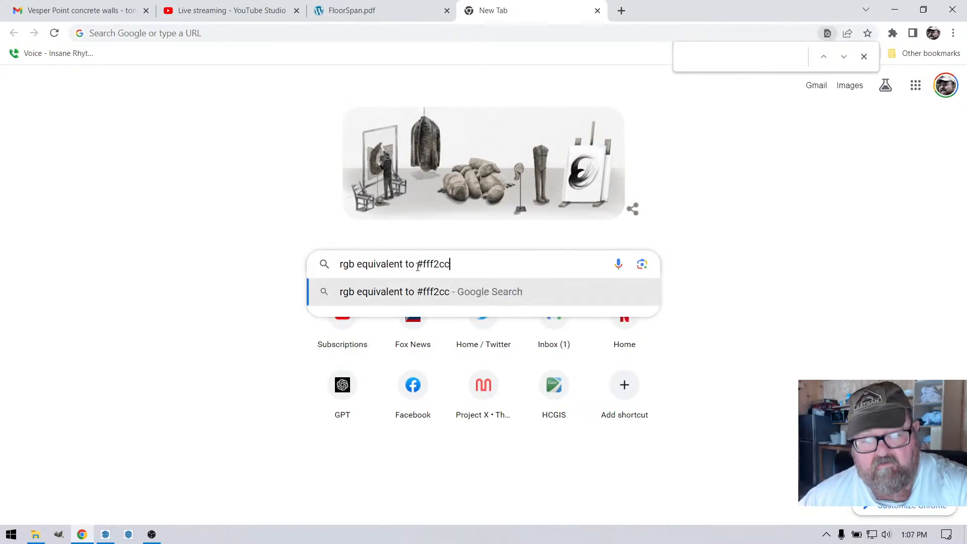
pyautogui.press('Return')
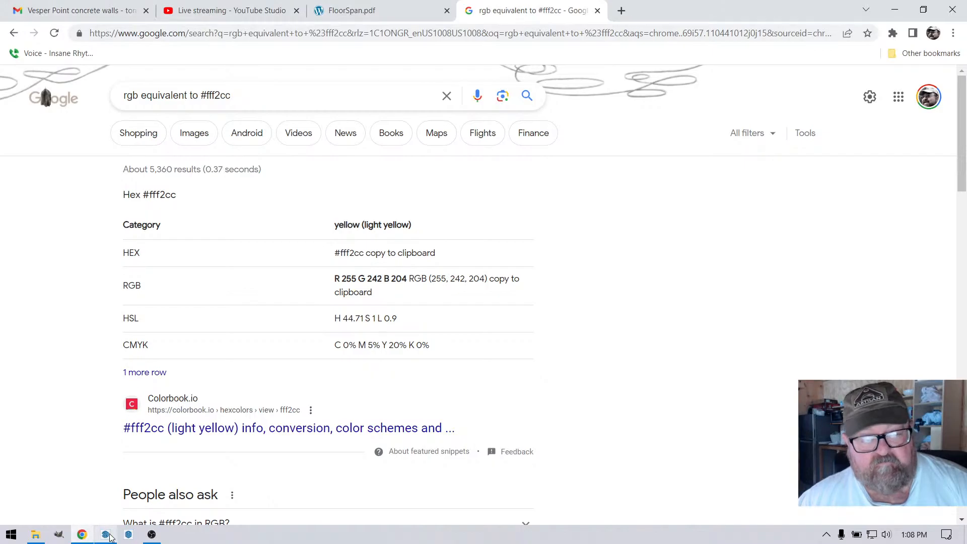
# - Return to SketchUp, close Global Settings, and set the medeek_lumber material's green value to 242 and blue value to 204
pyautogui.moveTo(110, 537)
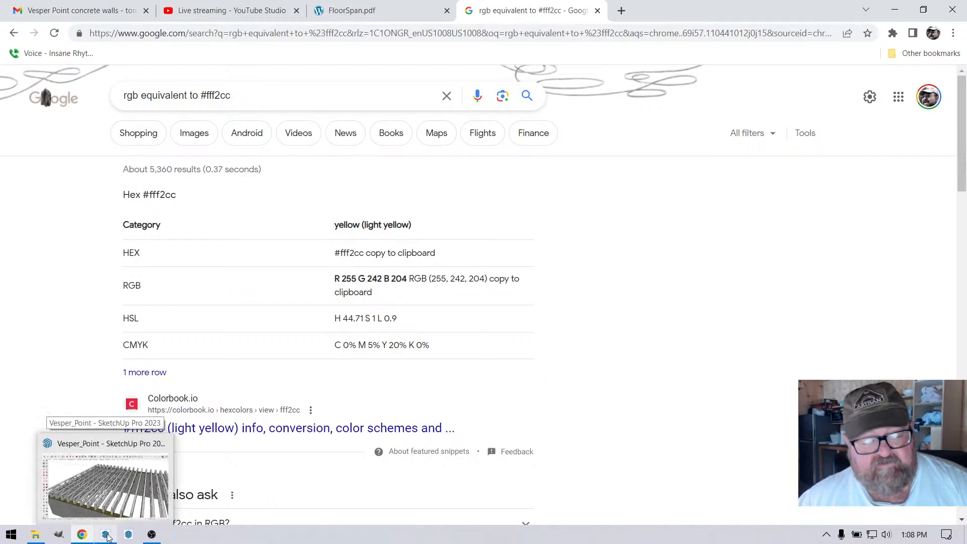
pyautogui.click(107, 537)
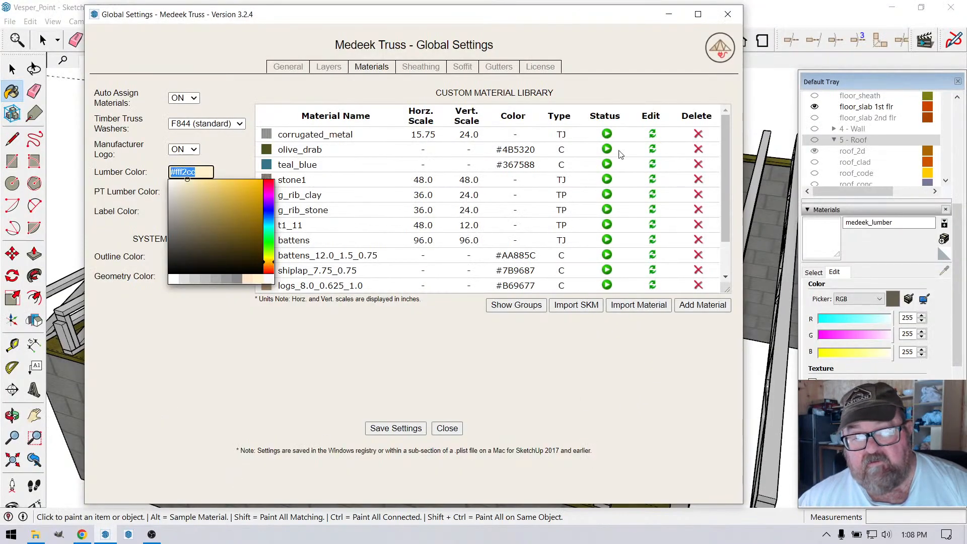
pyautogui.click(728, 14)
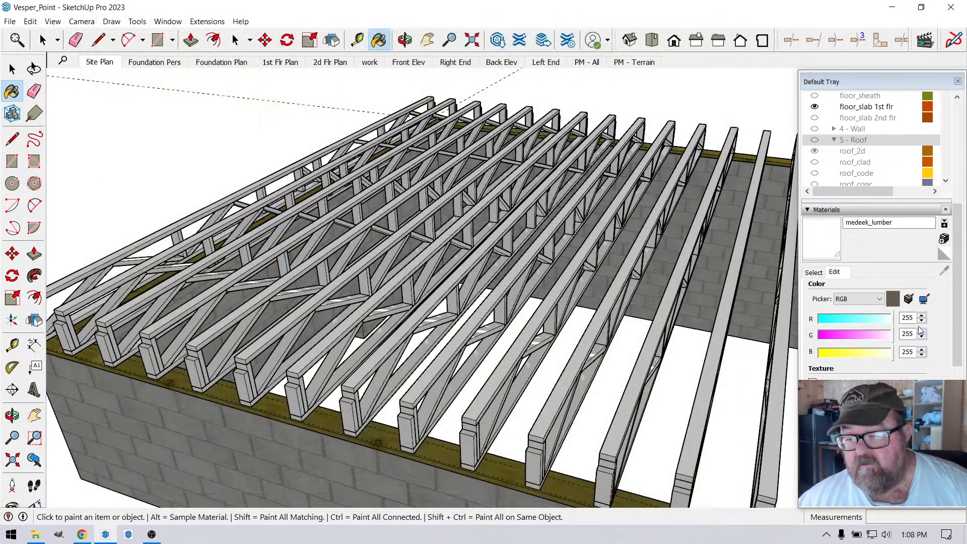
pyautogui.click(914, 333)
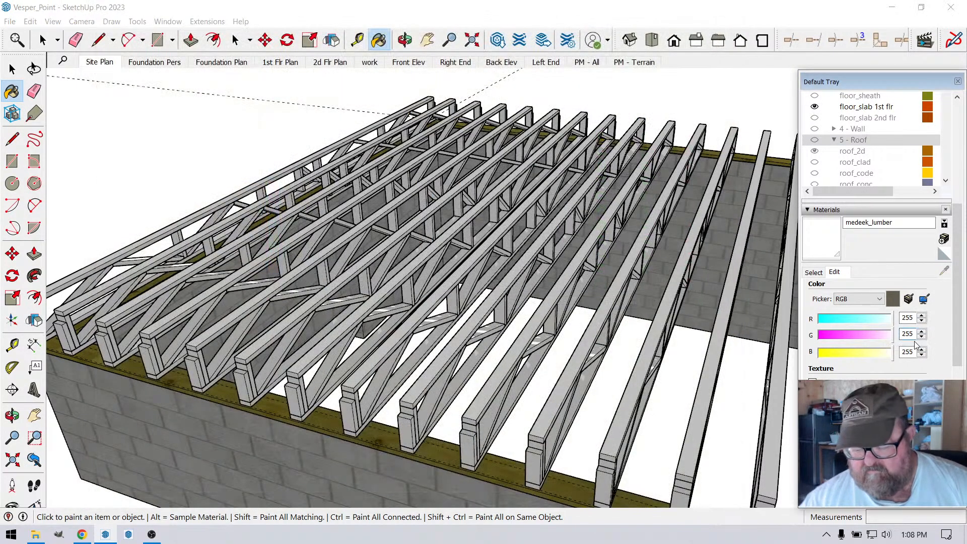
pyautogui.press('BackSpace')
pyautogui.write('42')
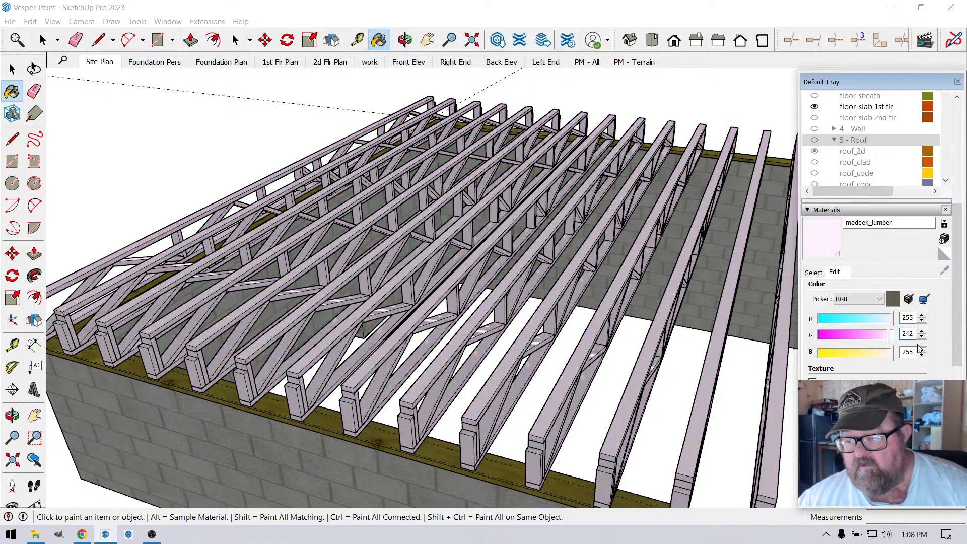
pyautogui.press('BackSpace')
pyautogui.press('BackSpace')
pyautogui.write('04')
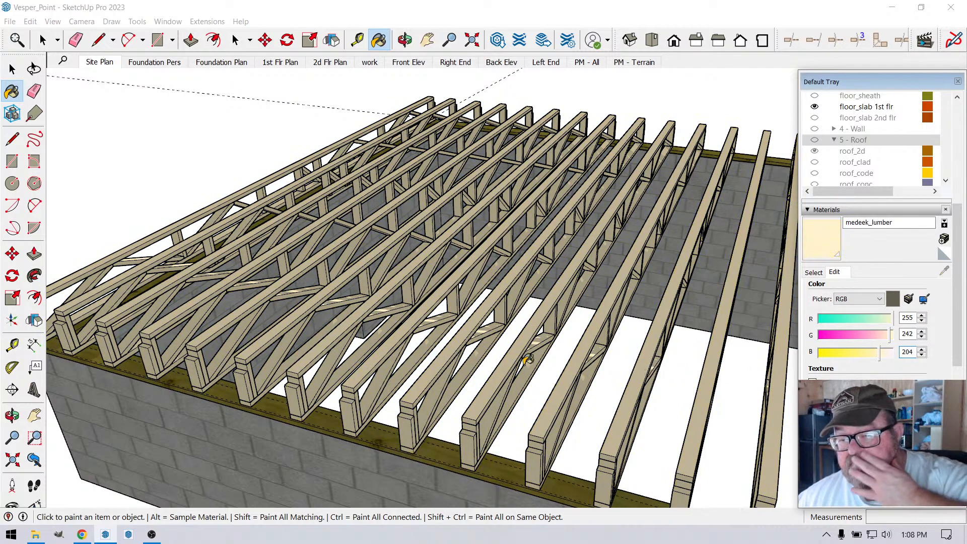
# - Switch the medeek_lumber material's colour picker to HLS, then set its hue to 255 and try to change its saturation
pyautogui.scroll(2, 320, 282)
pyautogui.scroll(1, 320, 281)
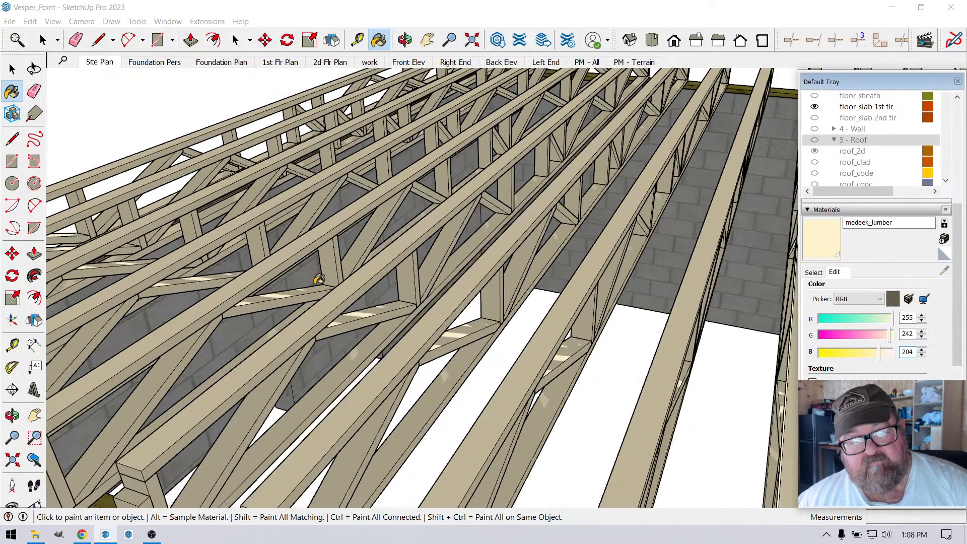
pyautogui.scroll(1, 320, 281)
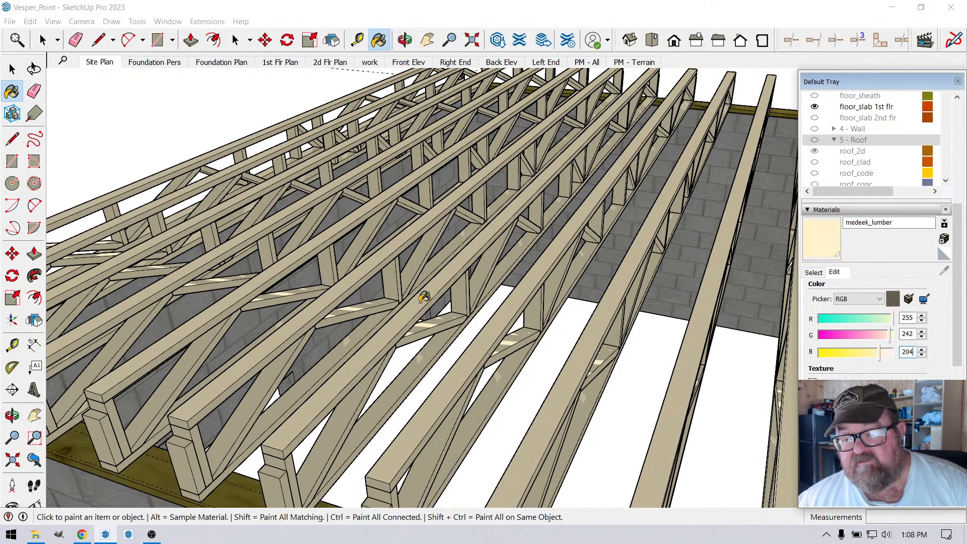
pyautogui.scroll(-1, 740, 266)
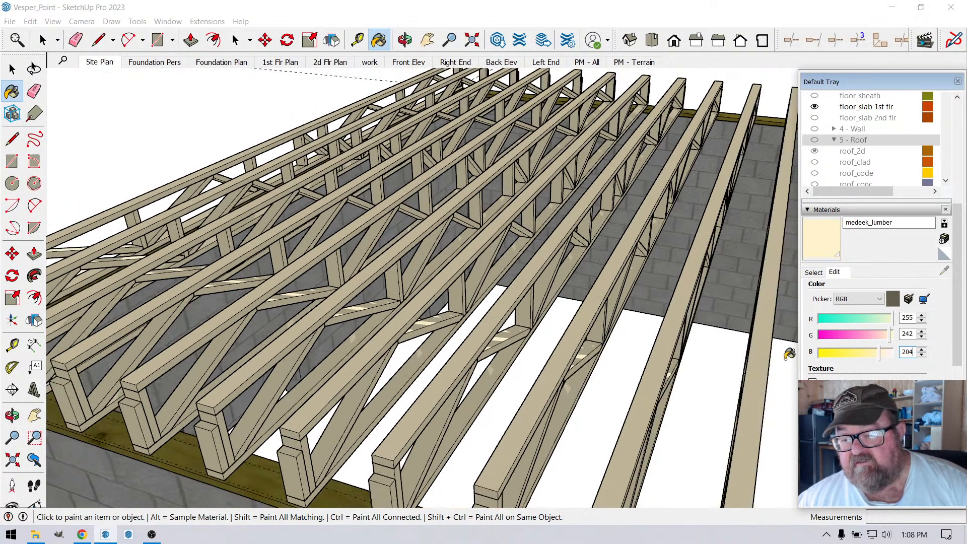
pyautogui.click(880, 299)
pyautogui.click(883, 324)
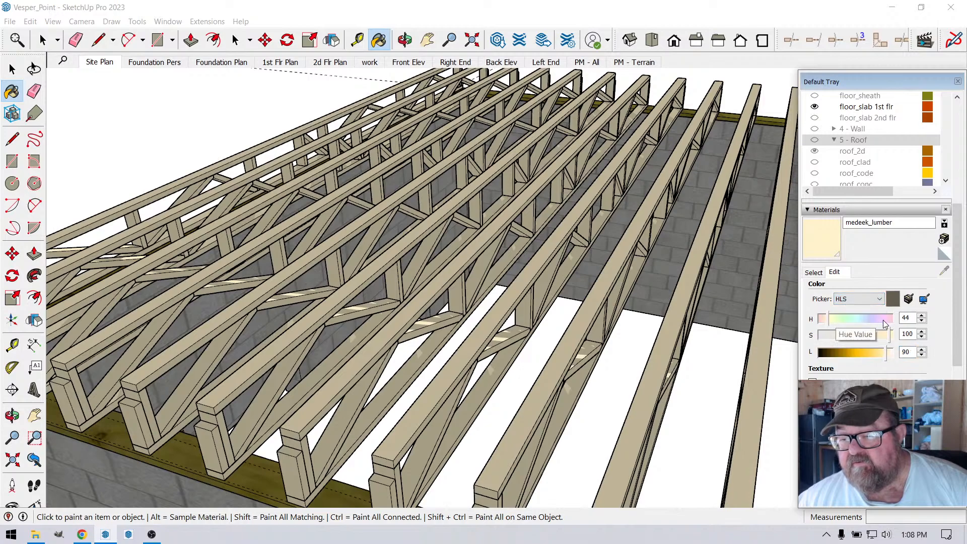
pyautogui.doubleClick(907, 318)
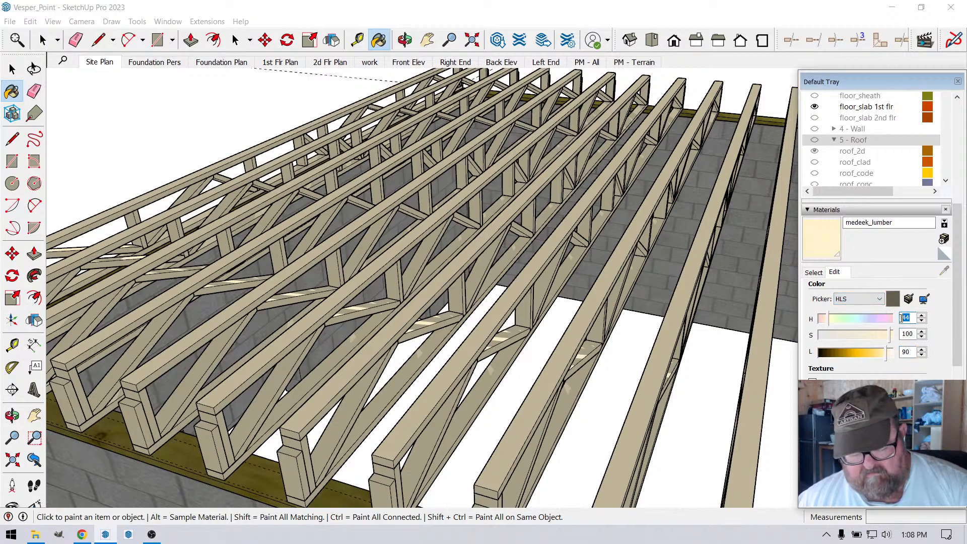
pyautogui.write('255')
pyautogui.click(912, 334)
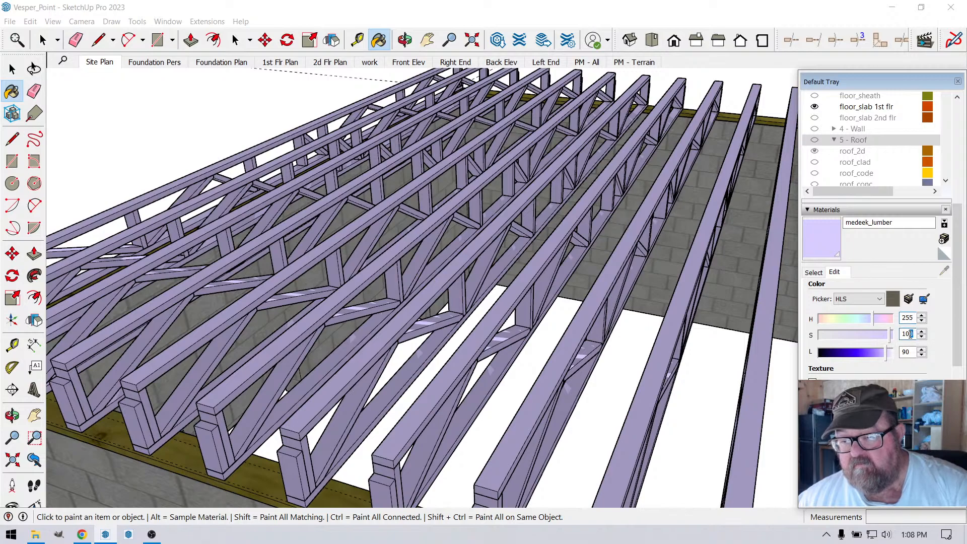
pyautogui.write('255')
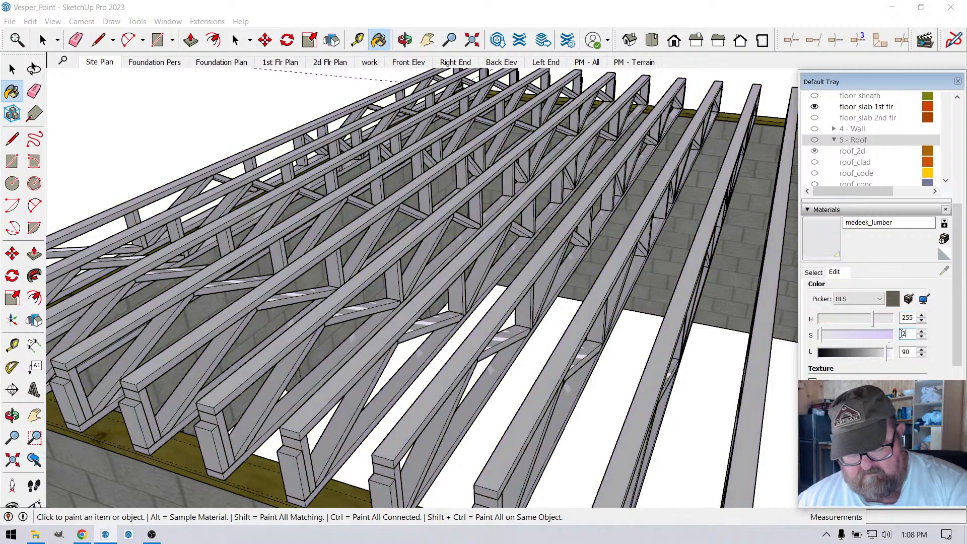
pyautogui.click(914, 325)
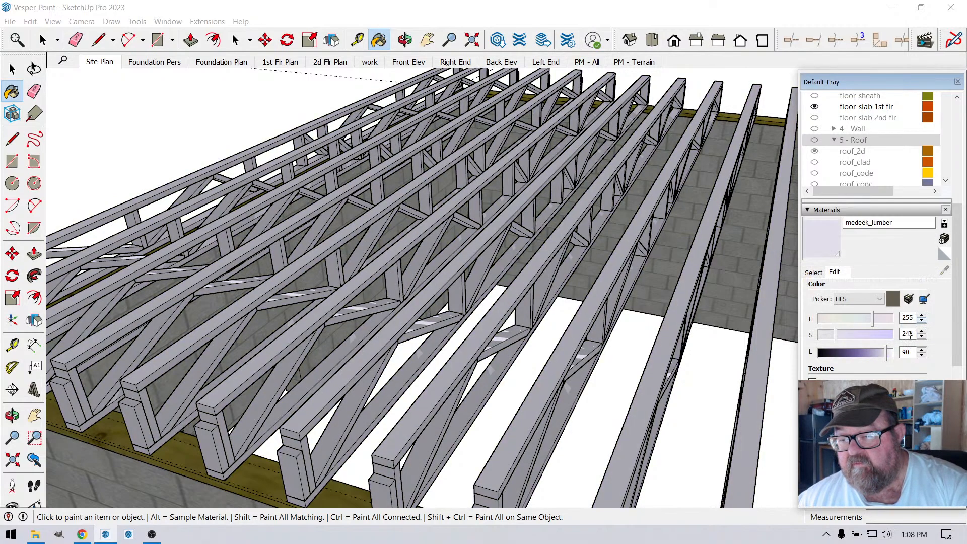
# - Try to set the medeek_lumber material's luminance to 202
pyautogui.click(881, 299)
pyautogui.click(857, 318)
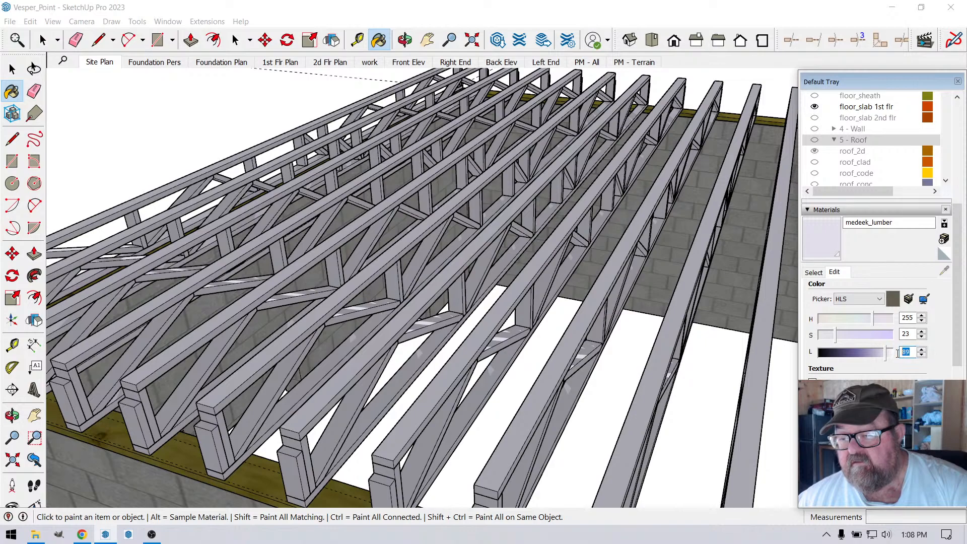
pyautogui.press('BackSpace')
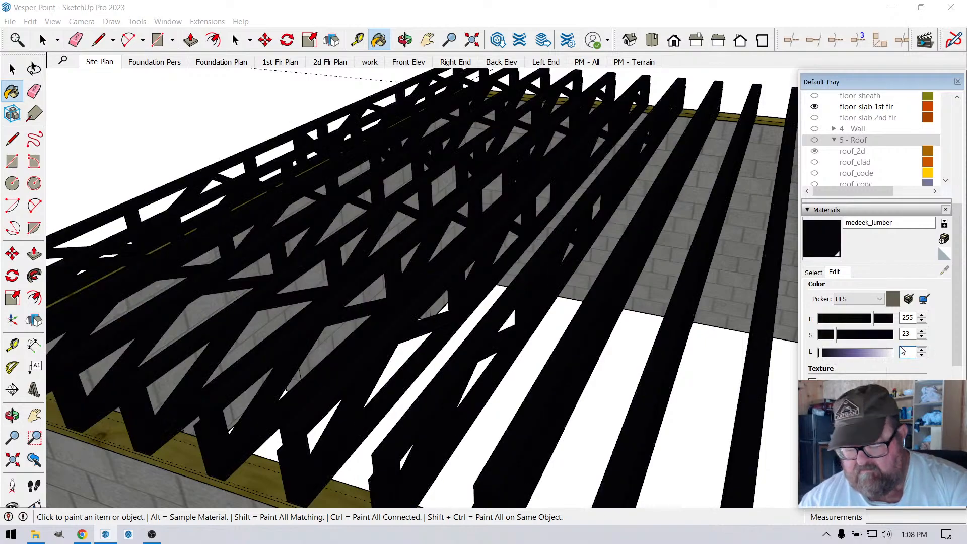
pyautogui.write('202')
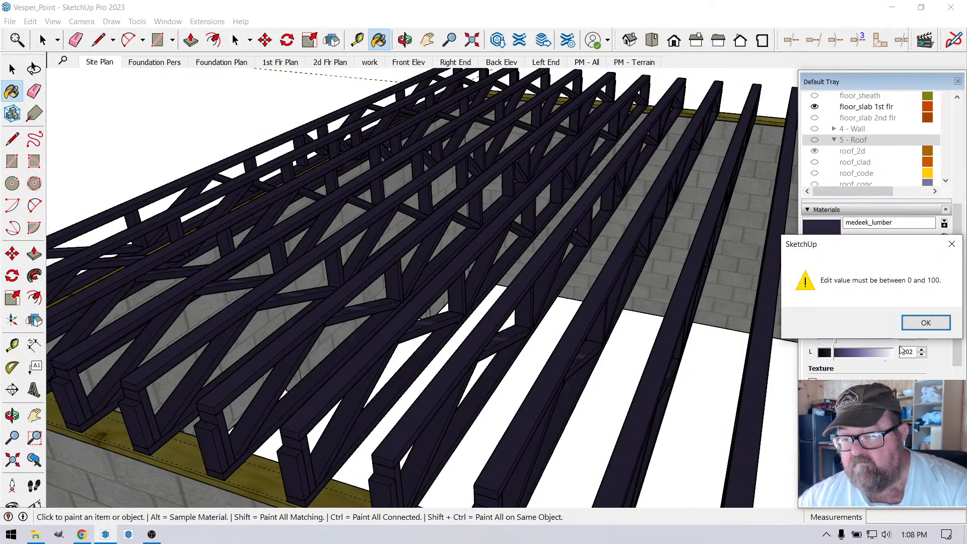
pyautogui.click(944, 331)
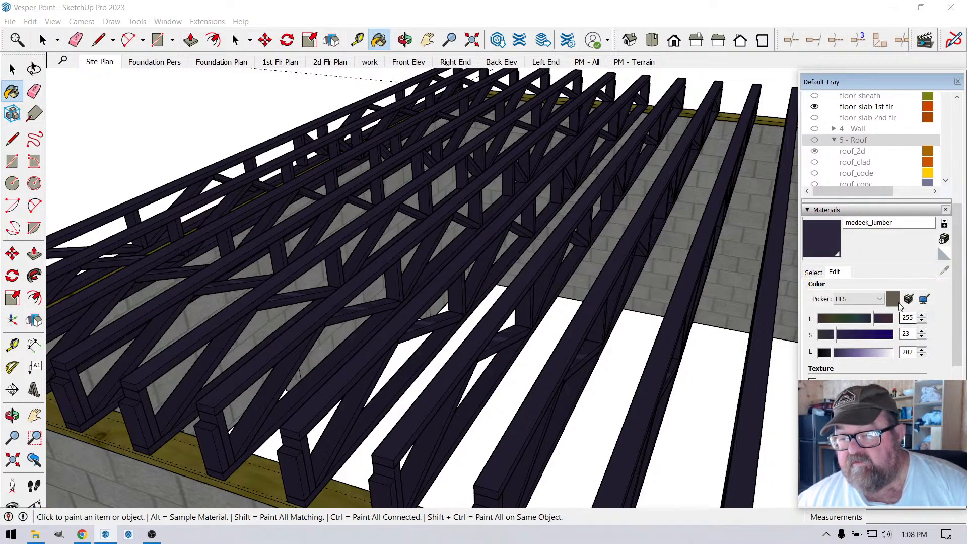
# - Switch the medeek_lumber colour picker back to RGB and set red to 255, green to 242 and blue to 202
pyautogui.click(878, 300)
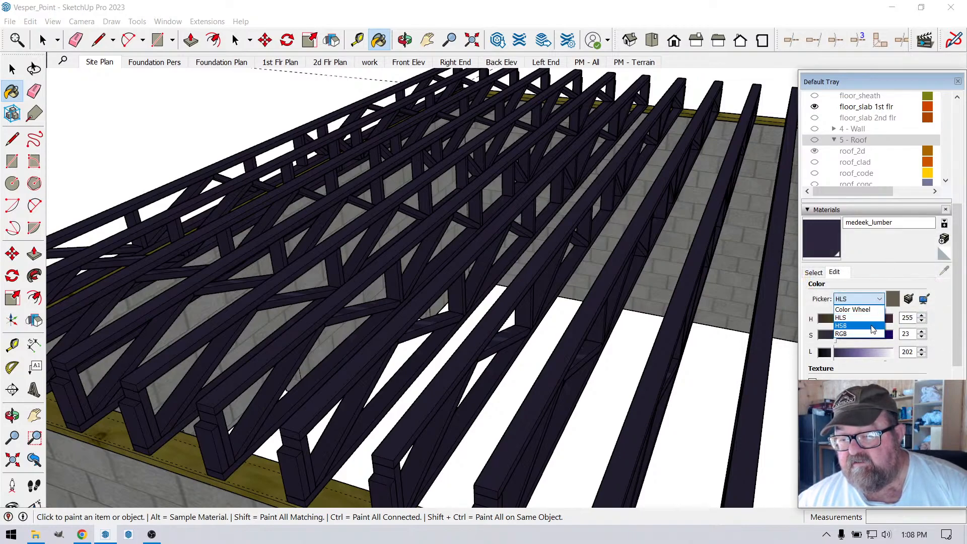
pyautogui.click(872, 334)
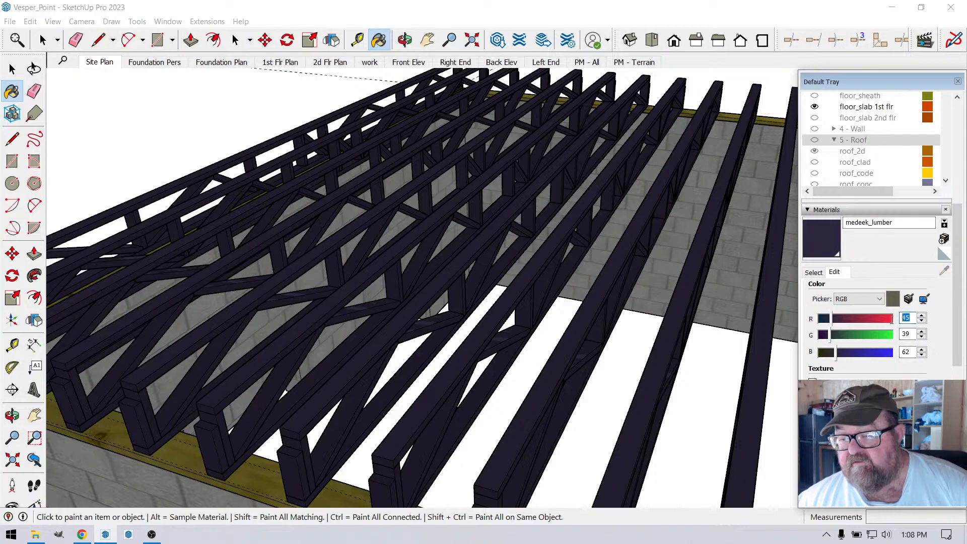
pyautogui.write('255')
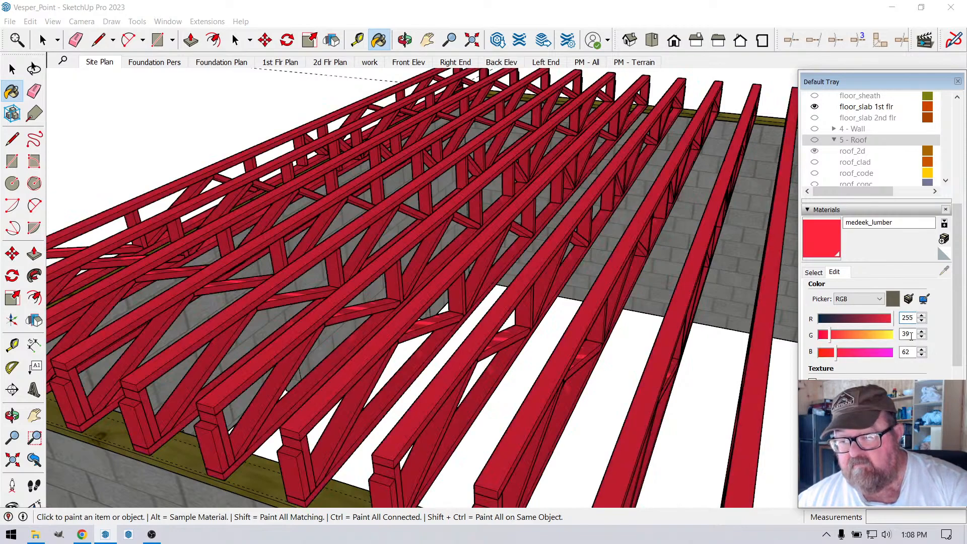
pyautogui.write('242')
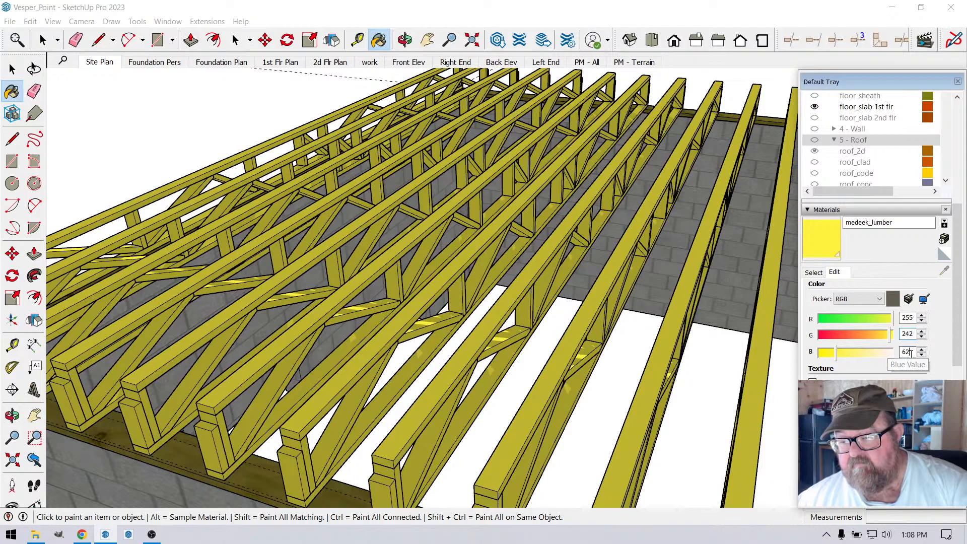
pyautogui.doubleClick(911, 352)
pyautogui.write('20')
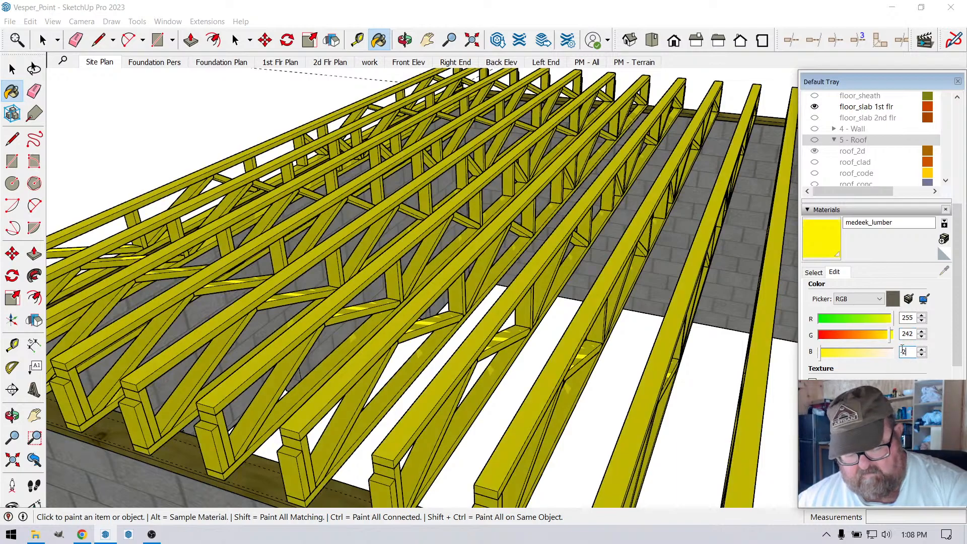
pyautogui.write('2')
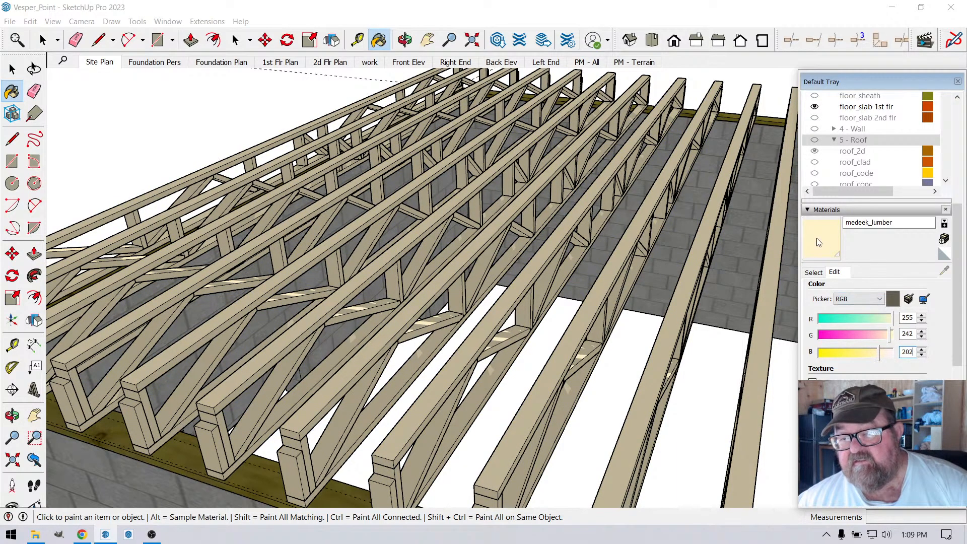
# - Examine the recoloured floor trusses and their notched ends above the block wall
pyautogui.scroll(-4, 602, 277)
pyautogui.scroll(3, 603, 277)
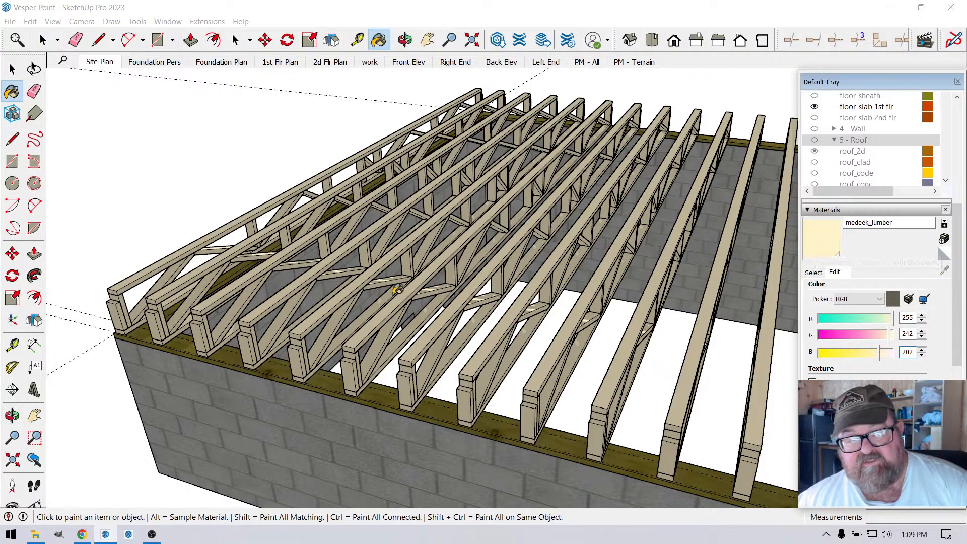
pyautogui.scroll(3, 368, 243)
pyautogui.scroll(-3, 368, 243)
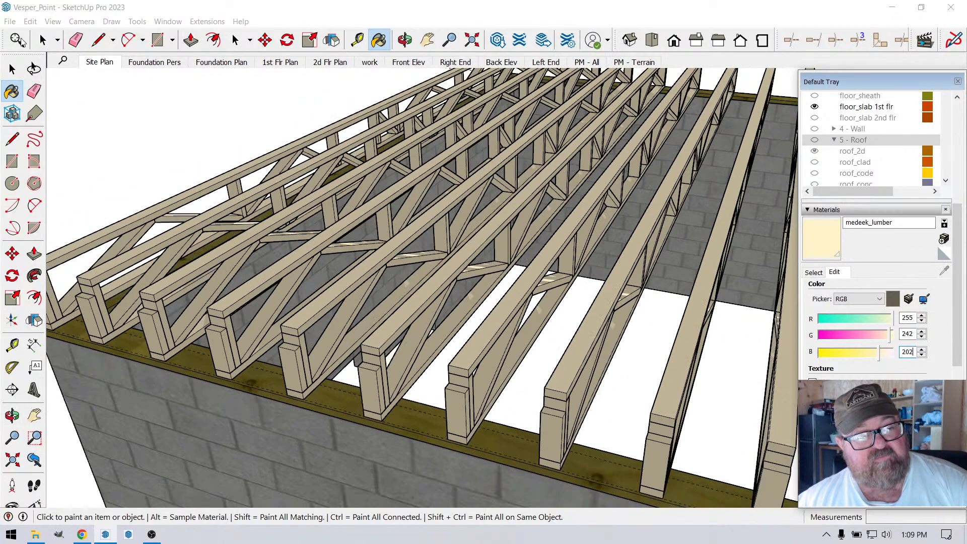
pyautogui.click(43, 40)
pyautogui.scroll(-3, 298, 319)
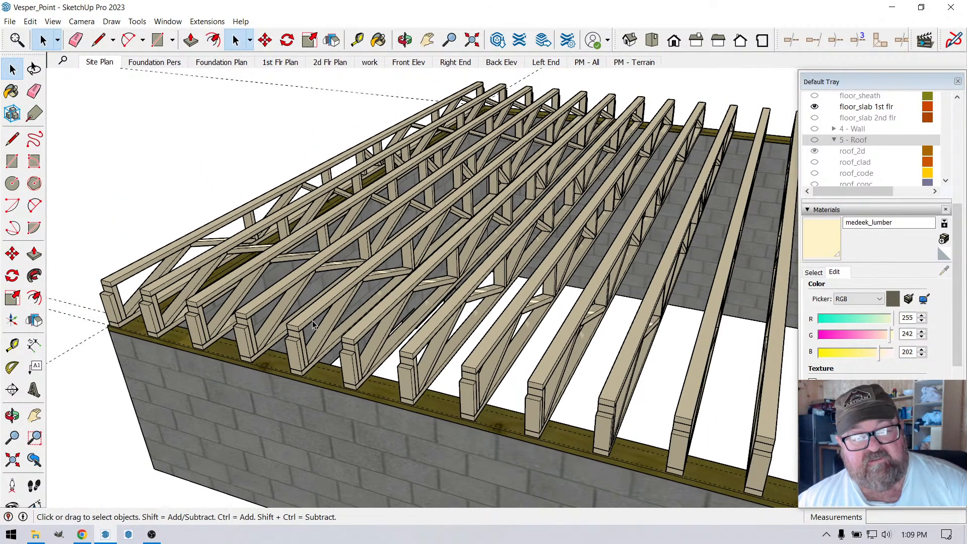
pyautogui.scroll(4, 310, 312)
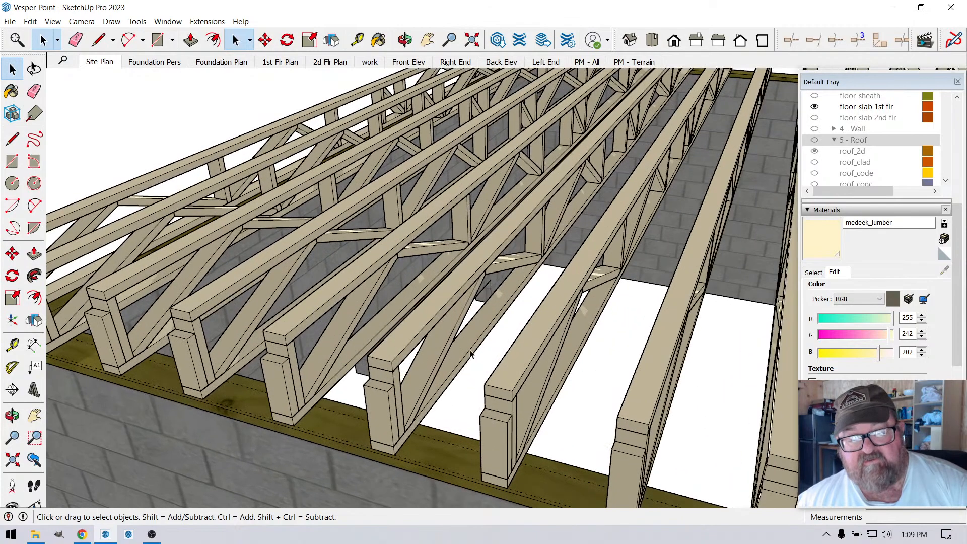
pyautogui.scroll(-2, 479, 300)
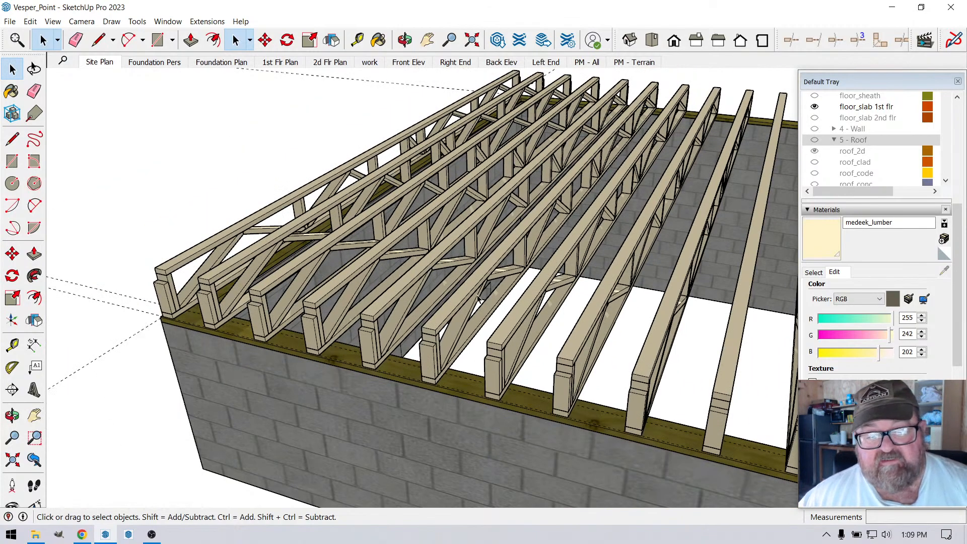
# - Draw a 24' 11 3/4" by 3 1/2" rectangle across the notches at the truss ends, from the first truss to the last
pyautogui.moveTo(480, 300); pyautogui.dragTo(459, 297, button='middle')
pyautogui.click(405, 41)
pyautogui.moveTo(316, 301); pyautogui.dragTo(240, 321)
pyautogui.scroll(5, 222, 264)
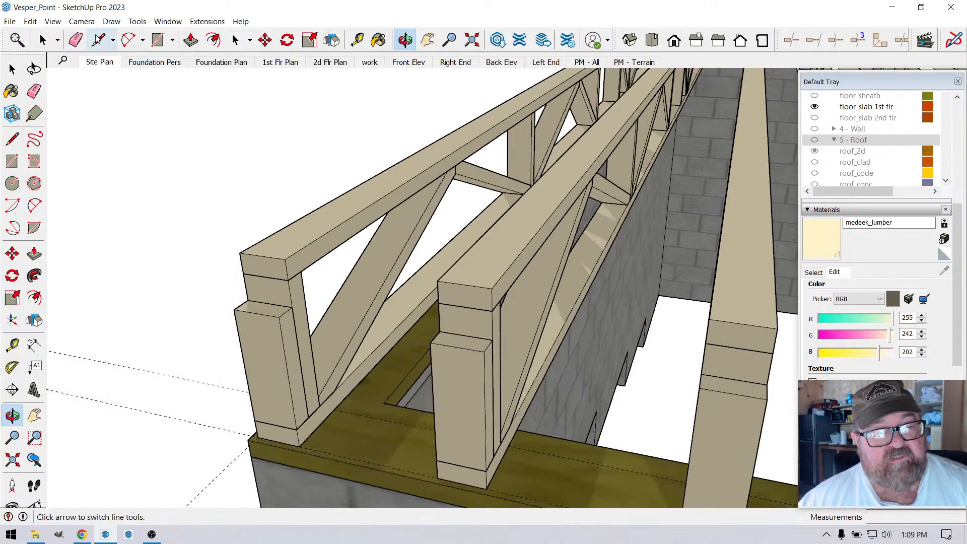
pyautogui.click(157, 40)
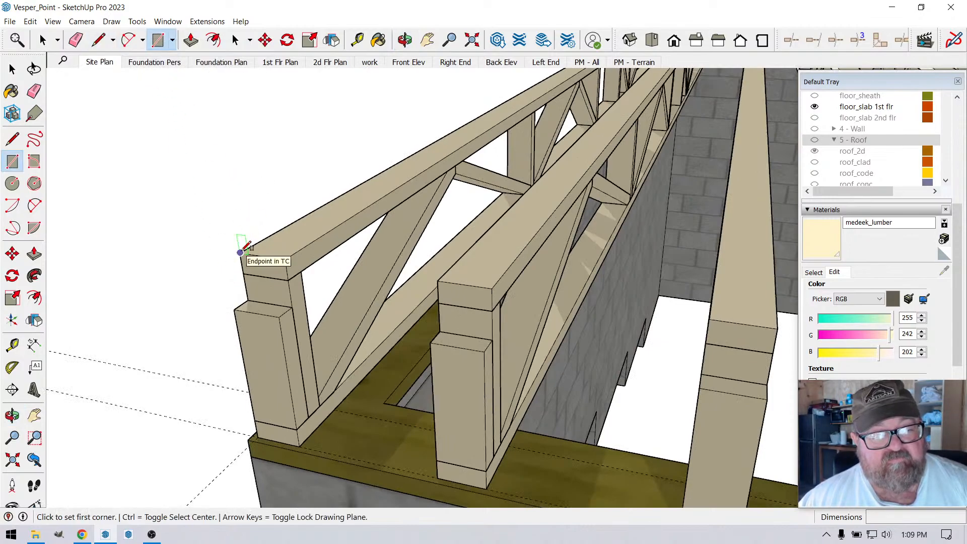
pyautogui.click(241, 252)
pyautogui.scroll(-6, 237, 255)
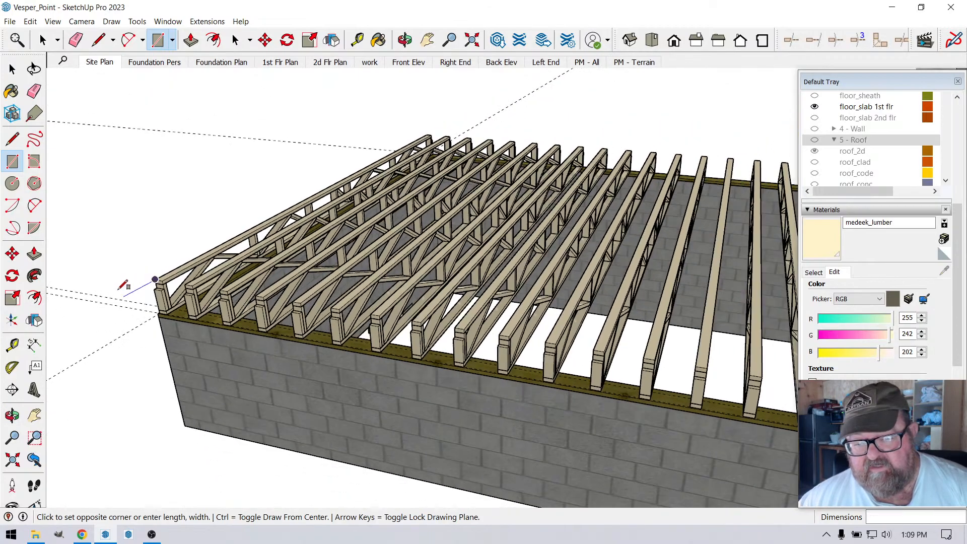
pyautogui.scroll(-4, 121, 289)
pyautogui.scroll(6, 572, 345)
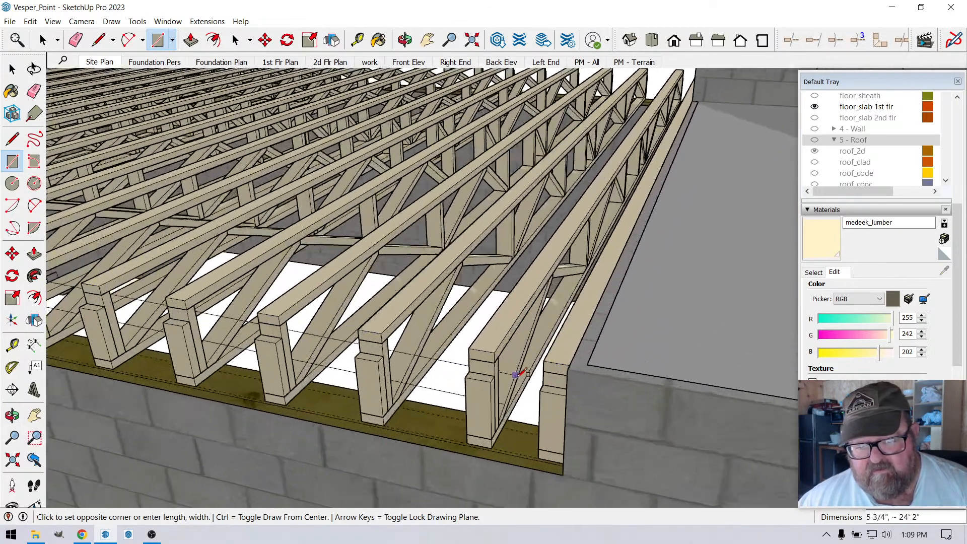
pyautogui.scroll(5, 516, 374)
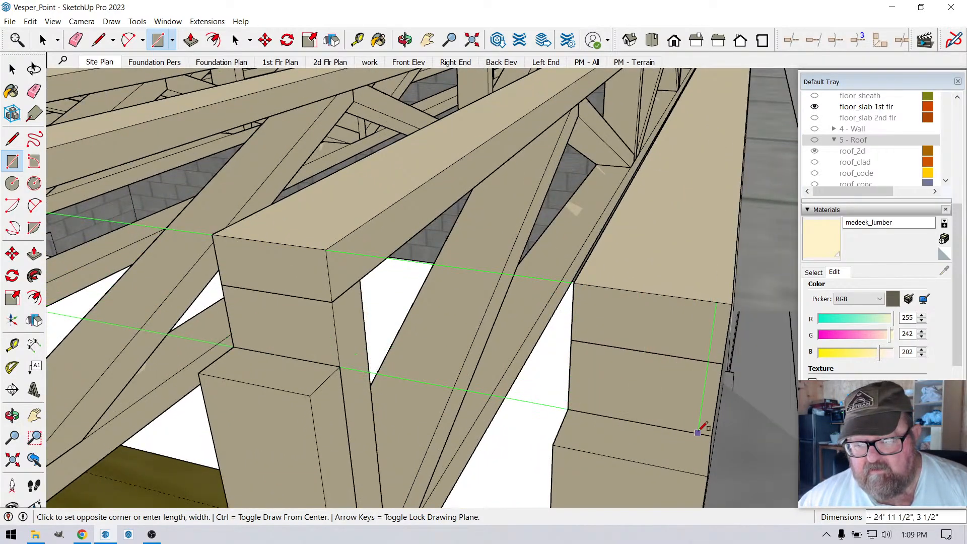
pyautogui.click(712, 435)
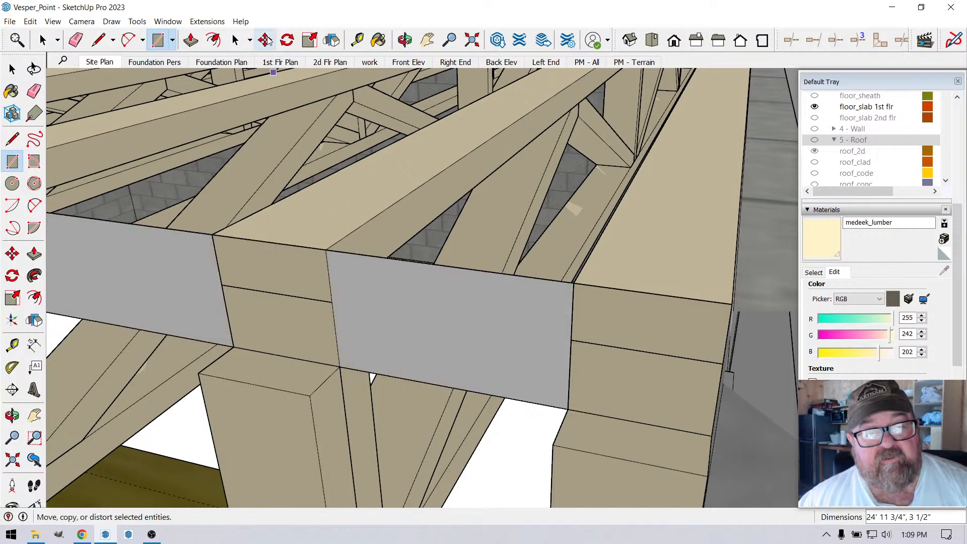
# - Push/Pull the rectangle across the truss ends out 1 1/2" to form a continuous board filling the notches
pyautogui.press('p')
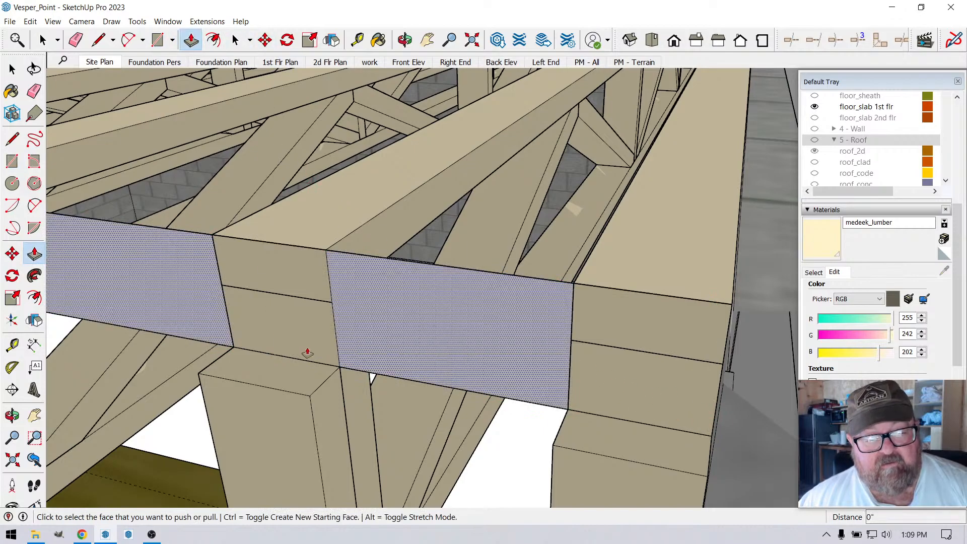
pyautogui.click(308, 353)
pyautogui.click(312, 403)
pyautogui.scroll(-3, 504, 342)
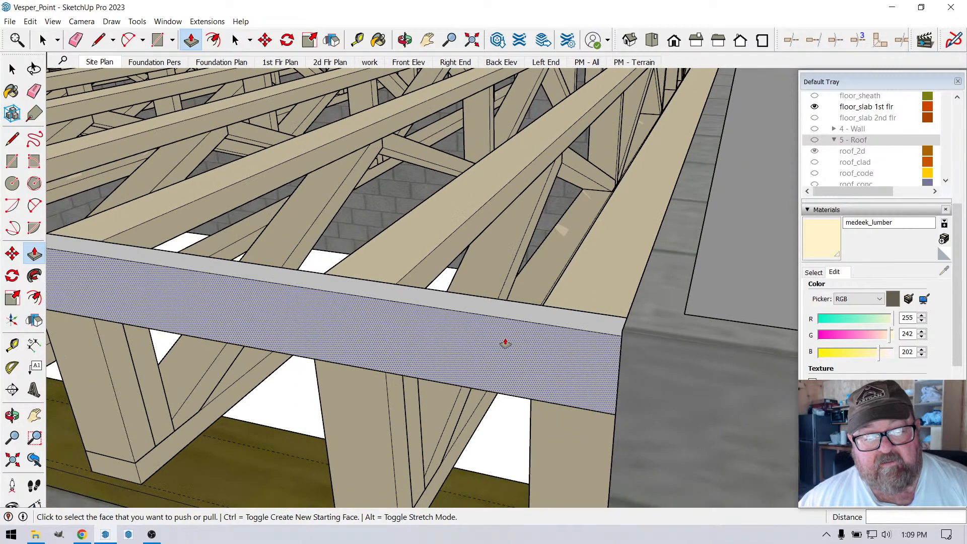
pyautogui.scroll(-6, 504, 342)
pyautogui.scroll(-4, 506, 372)
pyautogui.scroll(3, 235, 329)
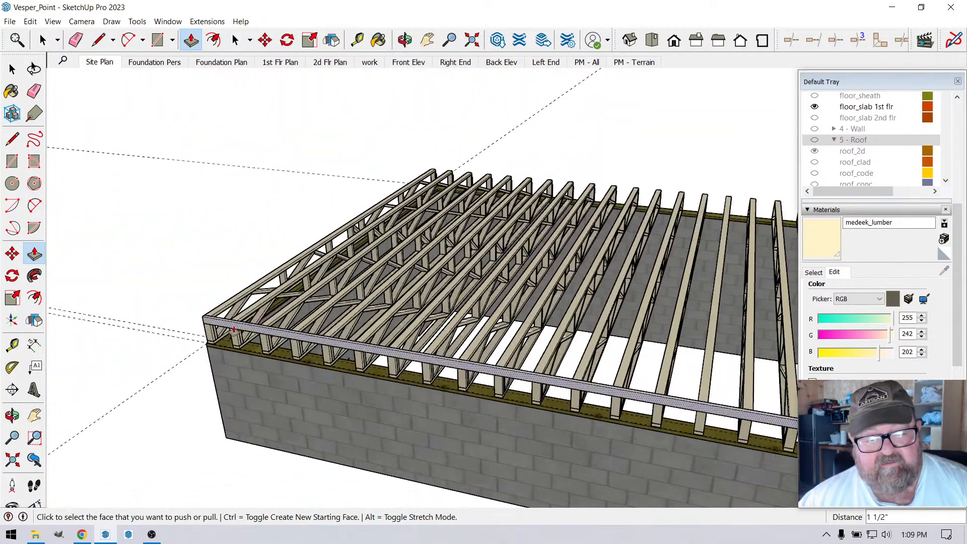
pyautogui.scroll(2, 229, 330)
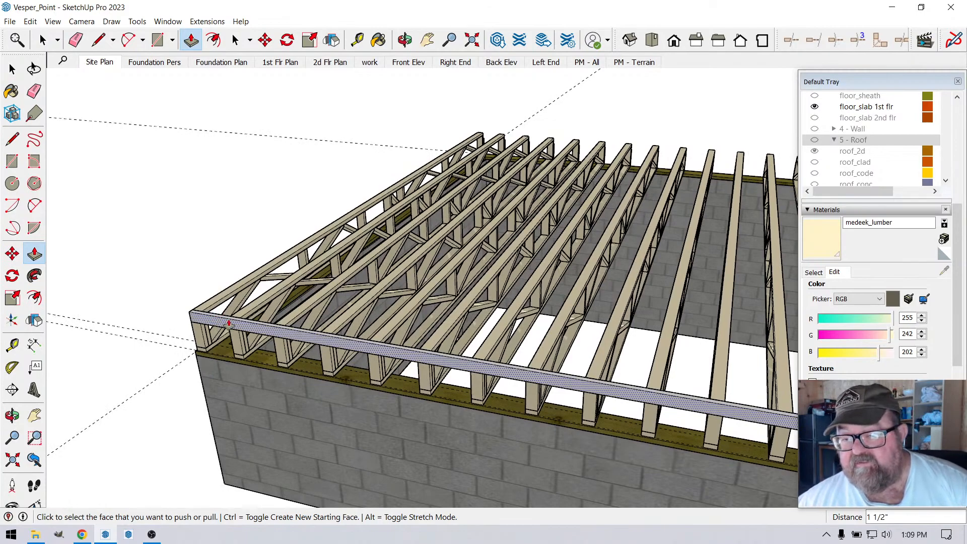
pyautogui.click(12, 69)
pyautogui.scroll(-2, 255, 335)
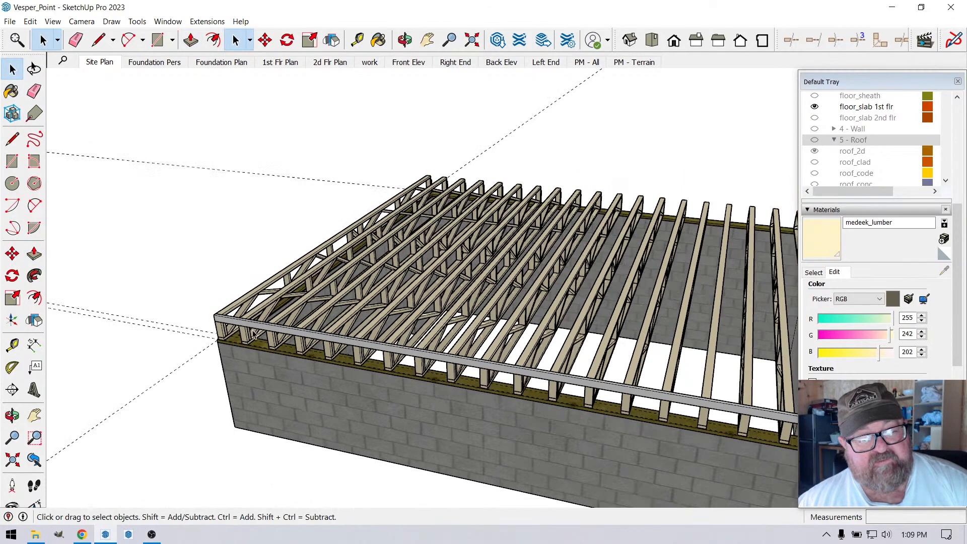
pyautogui.scroll(5, 196, 334)
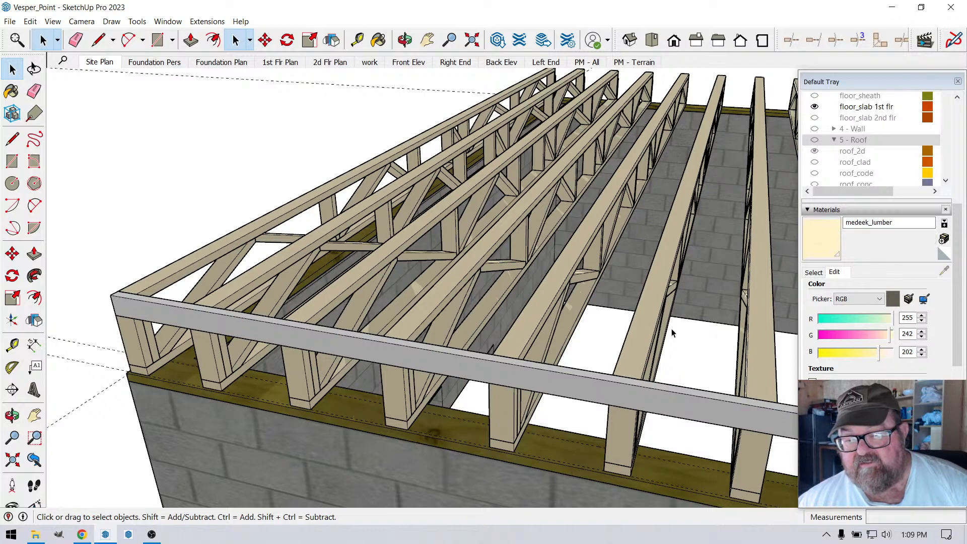
# - Select all the connected faces and edges of the board across the truss ends and make them a group
pyautogui.scroll(2, 169, 309)
pyautogui.scroll(-2, 168, 306)
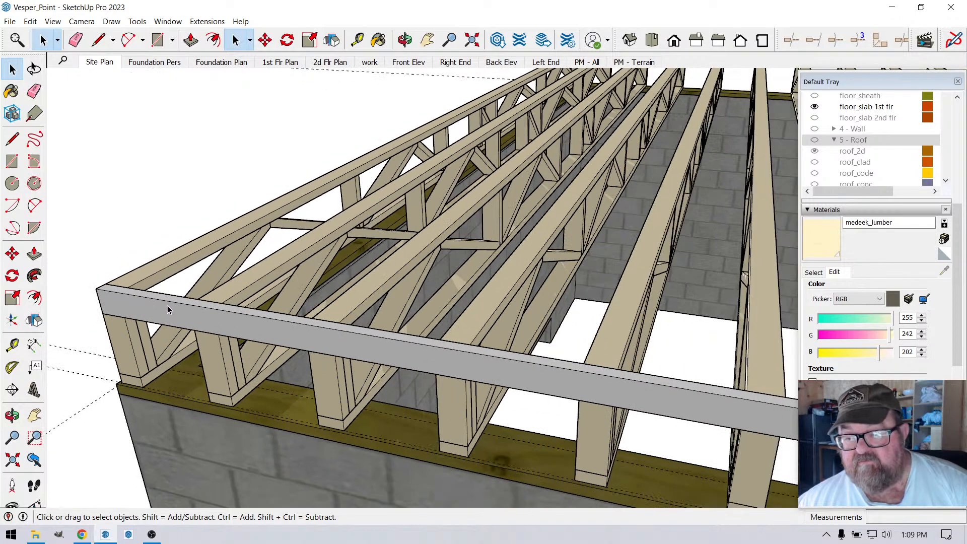
pyautogui.scroll(-1, 291, 279)
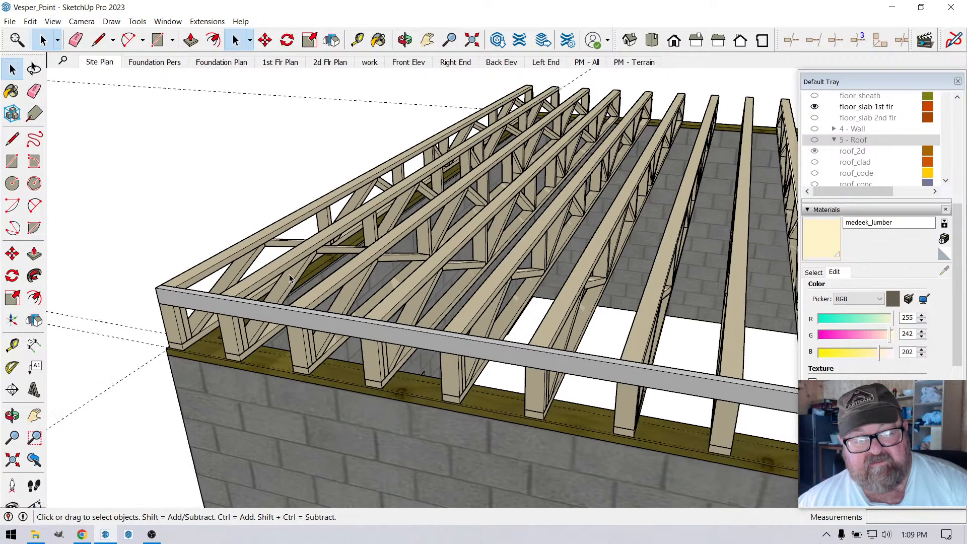
pyautogui.click(405, 40)
pyautogui.moveTo(395, 75); pyautogui.dragTo(296, 374)
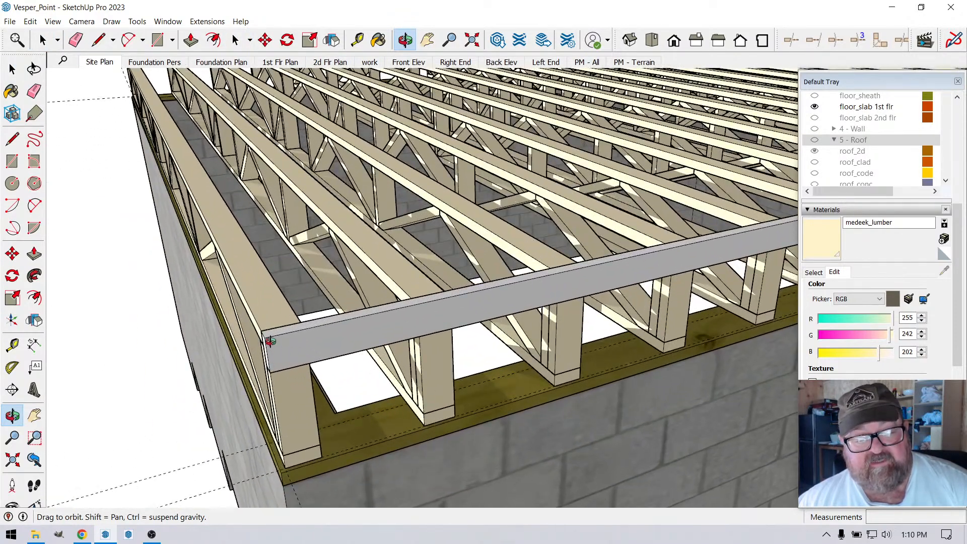
pyautogui.moveTo(313, 324); pyautogui.dragTo(383, 343)
pyautogui.click(43, 40)
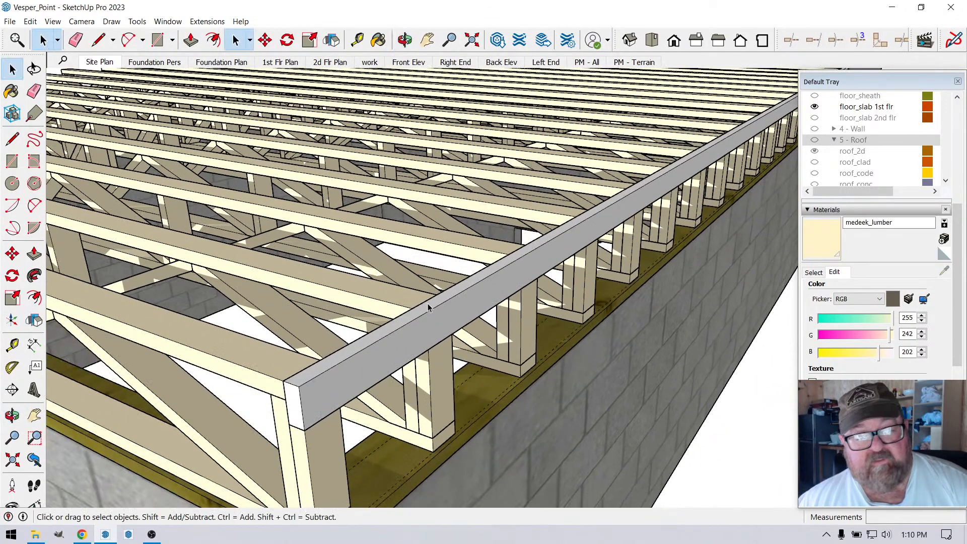
pyautogui.click(431, 322)
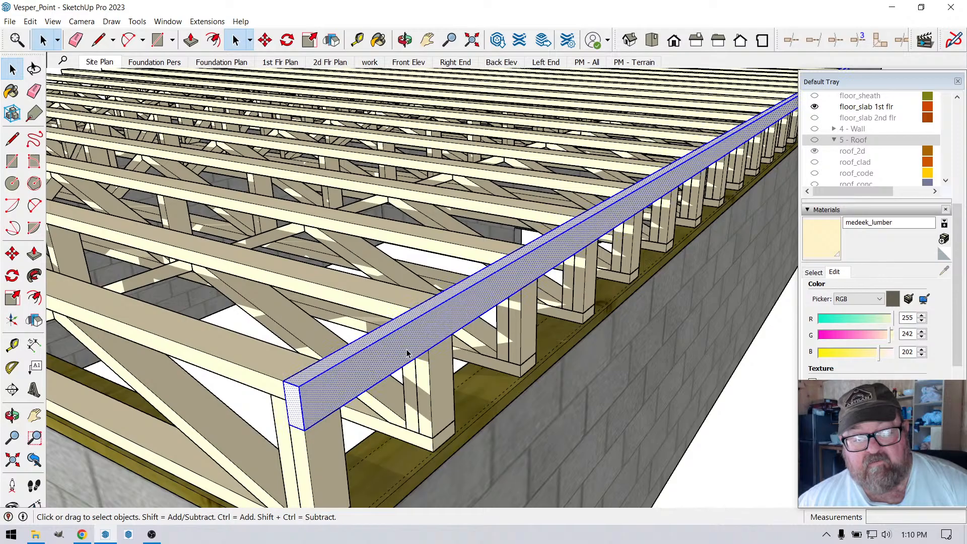
pyautogui.scroll(-4, 407, 353)
pyautogui.scroll(6, 339, 353)
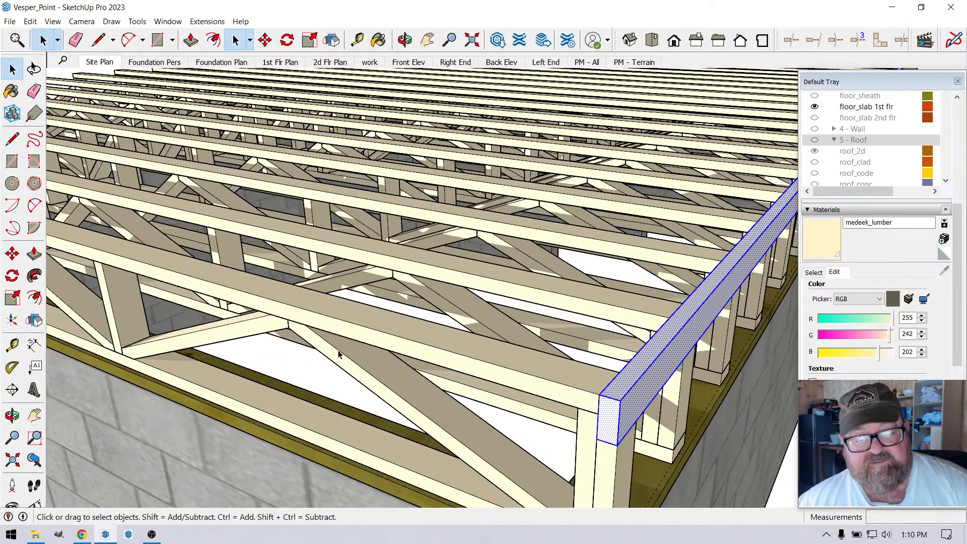
pyautogui.scroll(2, 339, 354)
pyautogui.scroll(-4, 346, 322)
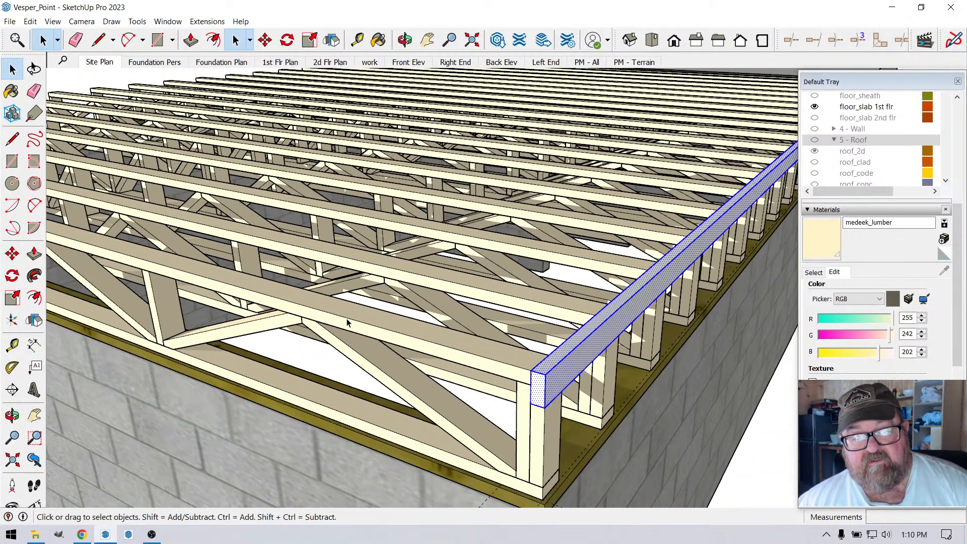
pyautogui.scroll(5, 440, 325)
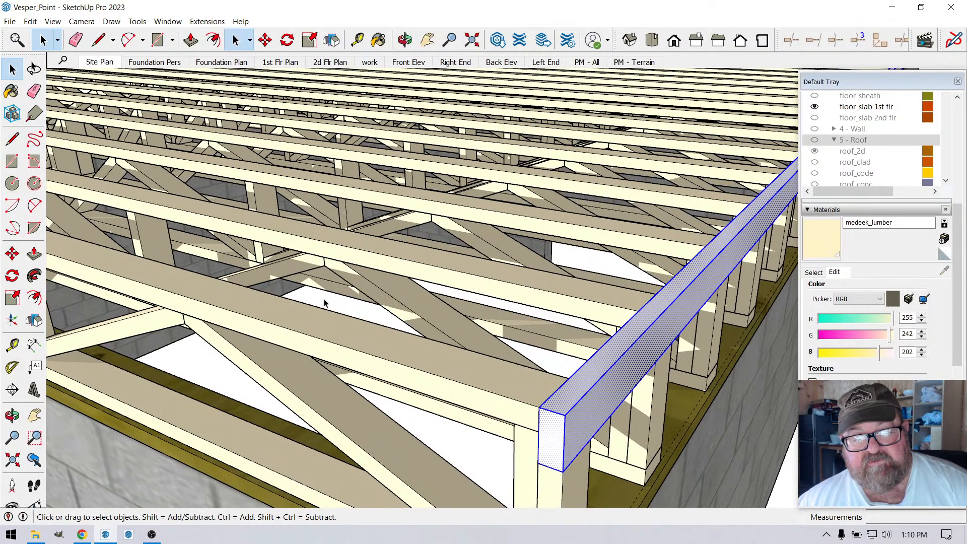
pyautogui.scroll(-2, 300, 345)
pyautogui.rightClick(511, 381)
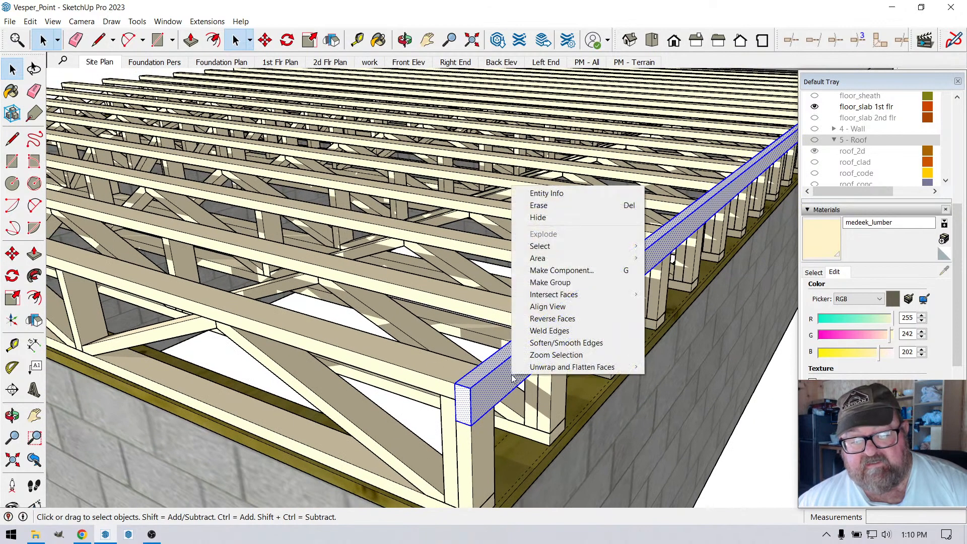
pyautogui.click(542, 280)
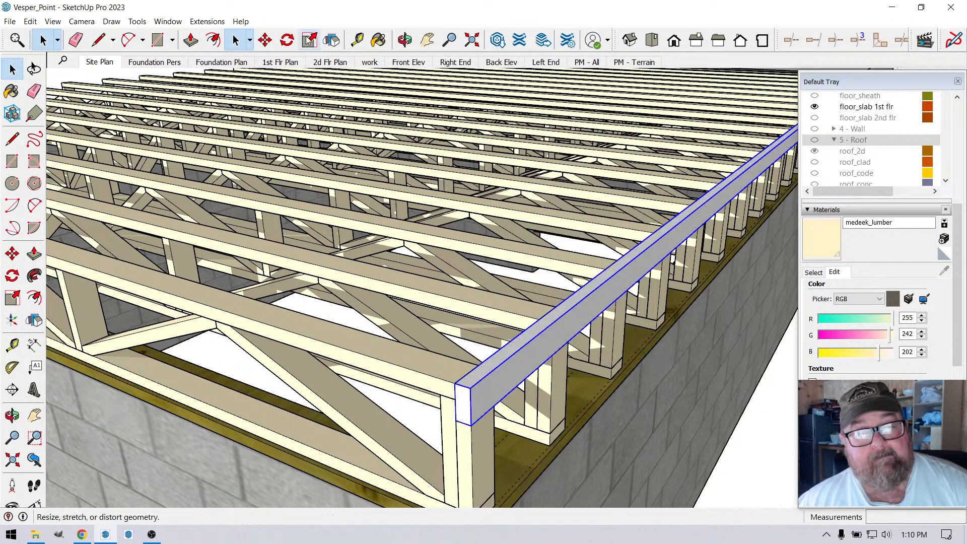
# - Copy the grouped board 21' 9 1/2" across into the notches at the opposite truss ends
pyautogui.press('m')
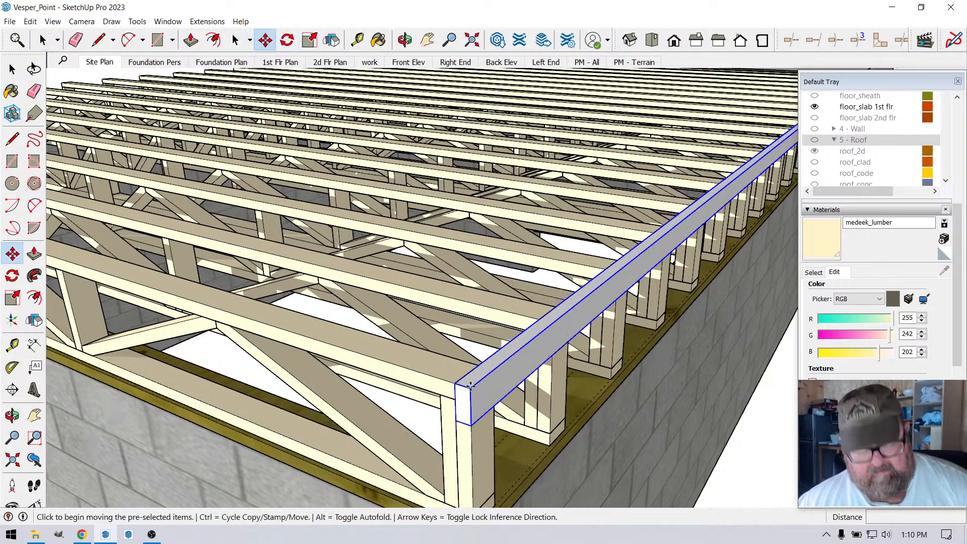
pyautogui.press('ctrl')
pyautogui.click(549, 361)
pyautogui.scroll(-1, 579, 361)
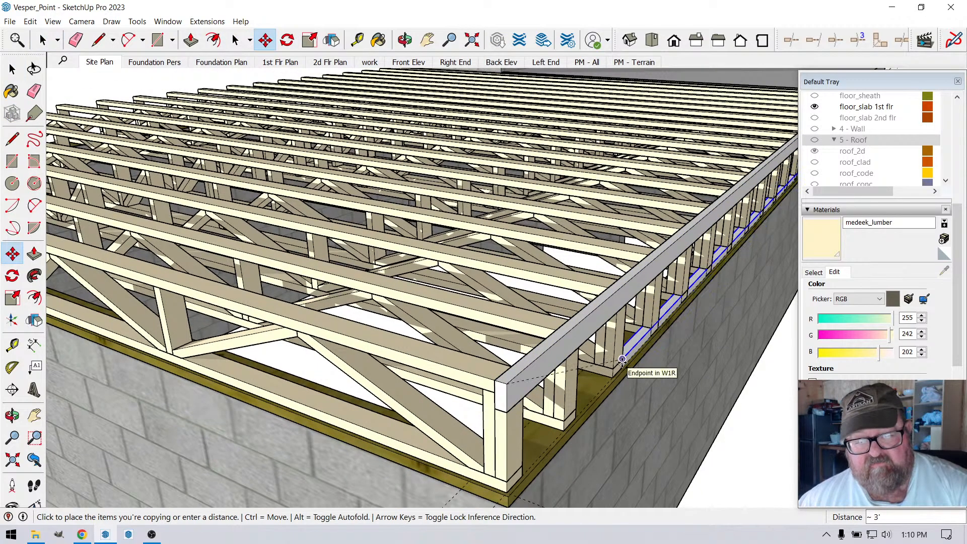
pyautogui.scroll(-2, 544, 310)
pyautogui.moveTo(520, 254); pyautogui.dragTo(670, 286, button='middle')
pyautogui.scroll(-1, 673, 286)
pyautogui.scroll(6, 225, 315)
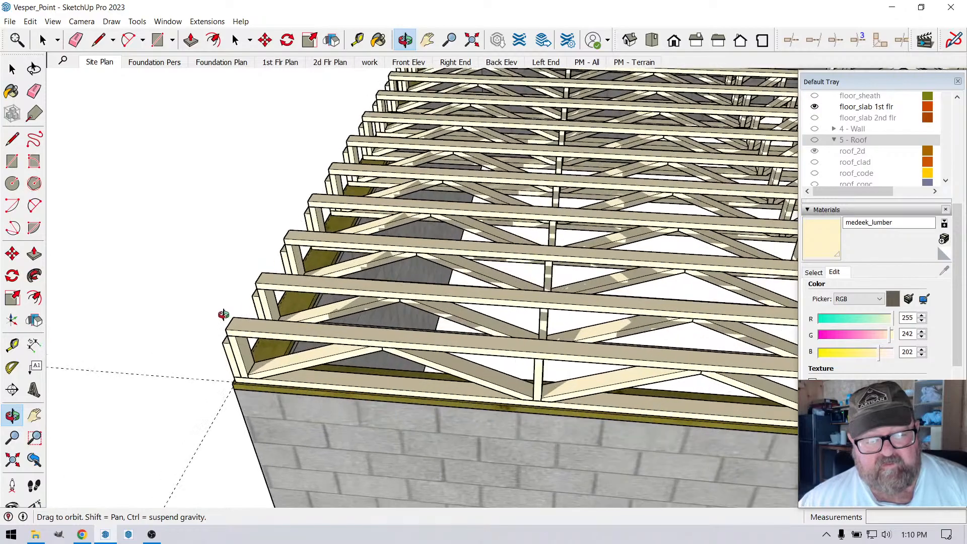
pyautogui.scroll(3, 224, 315)
pyautogui.rightClick(225, 316)
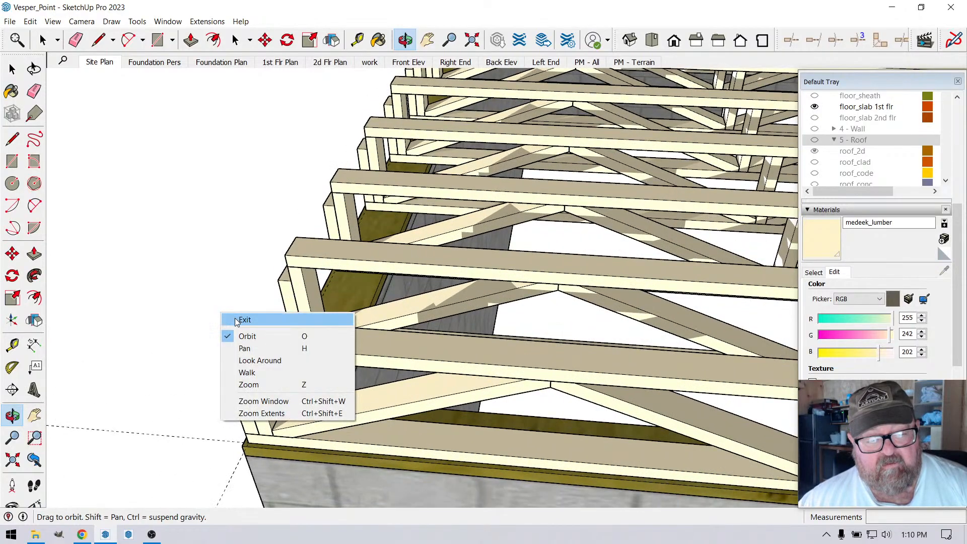
pyautogui.click(235, 319)
pyautogui.scroll(1, 228, 323)
pyautogui.click(228, 347)
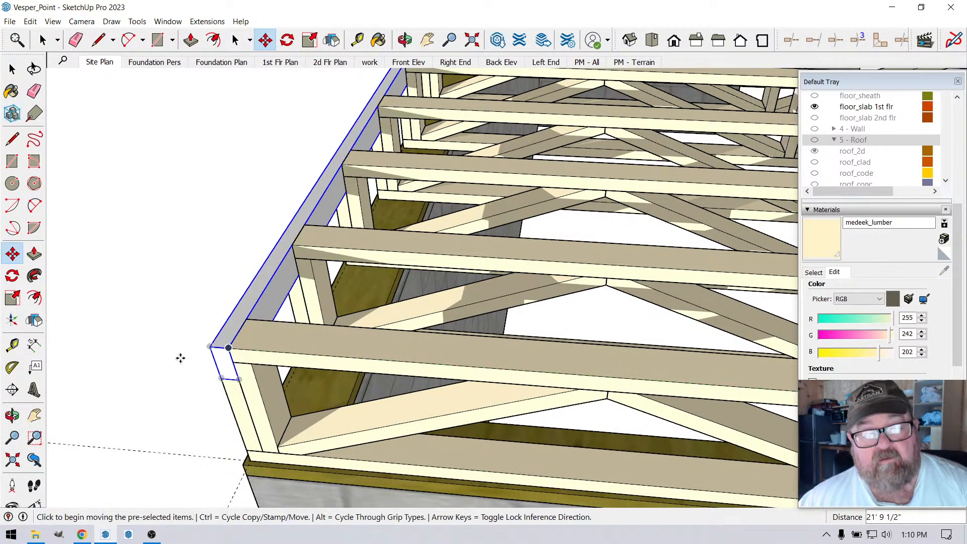
# - Examine the boards seated in the notches along both sides of the floor trusses
pyautogui.scroll(-8, 160, 359)
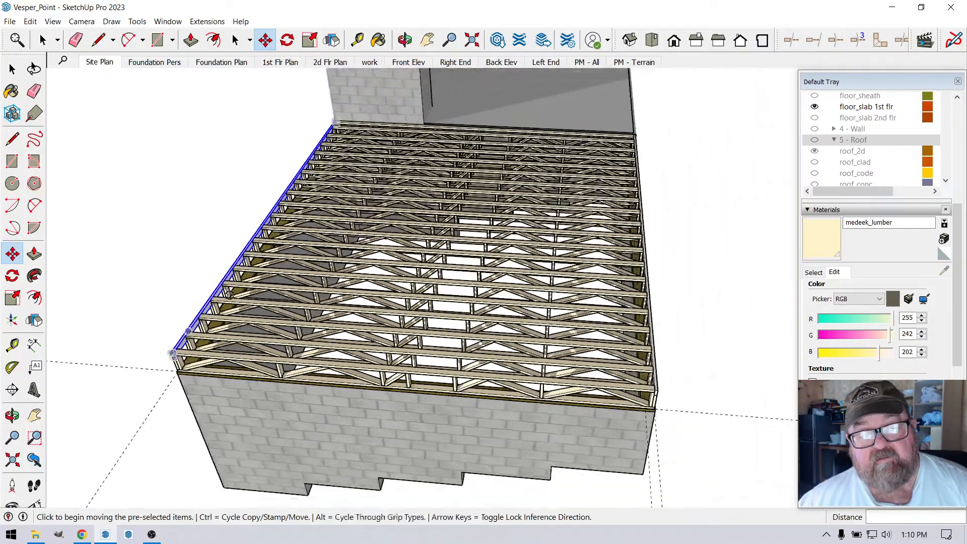
pyautogui.click(405, 39)
pyautogui.moveTo(594, 280); pyautogui.dragTo(640, 194)
pyautogui.scroll(4, 430, 336)
pyautogui.scroll(5, 327, 304)
pyautogui.scroll(-4, 389, 333)
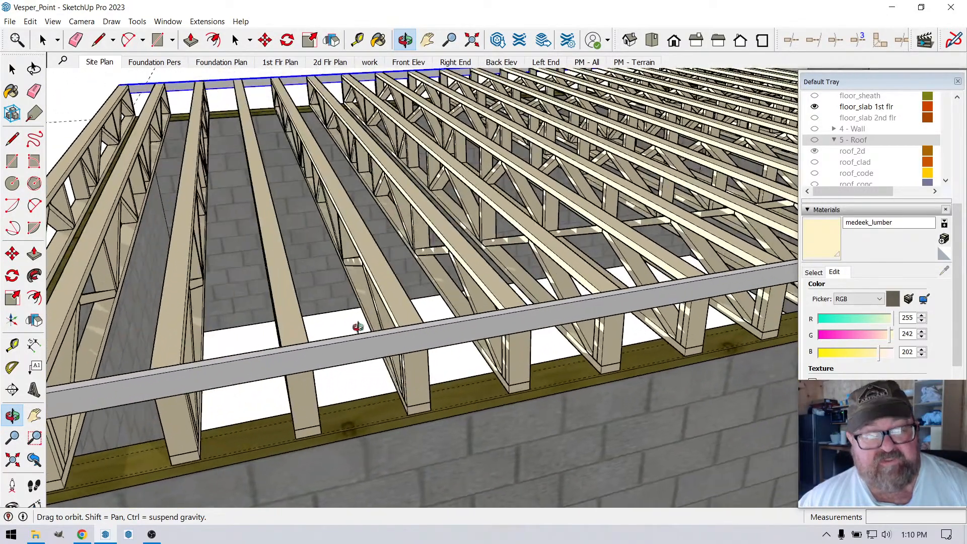
# - Switch to Chrome to check the YouTube Studio livestream page, and return to the SketchUp model
pyautogui.click(83, 535)
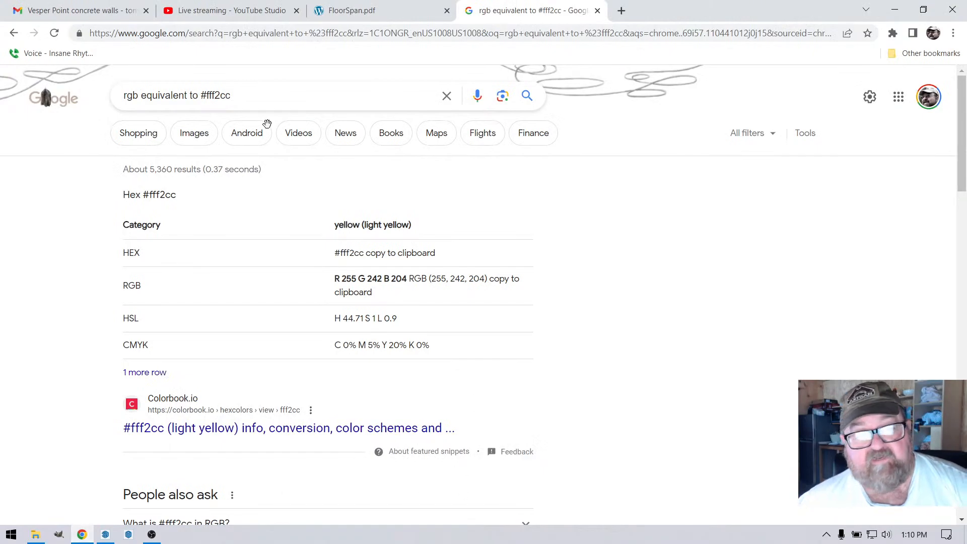
pyautogui.click(231, 11)
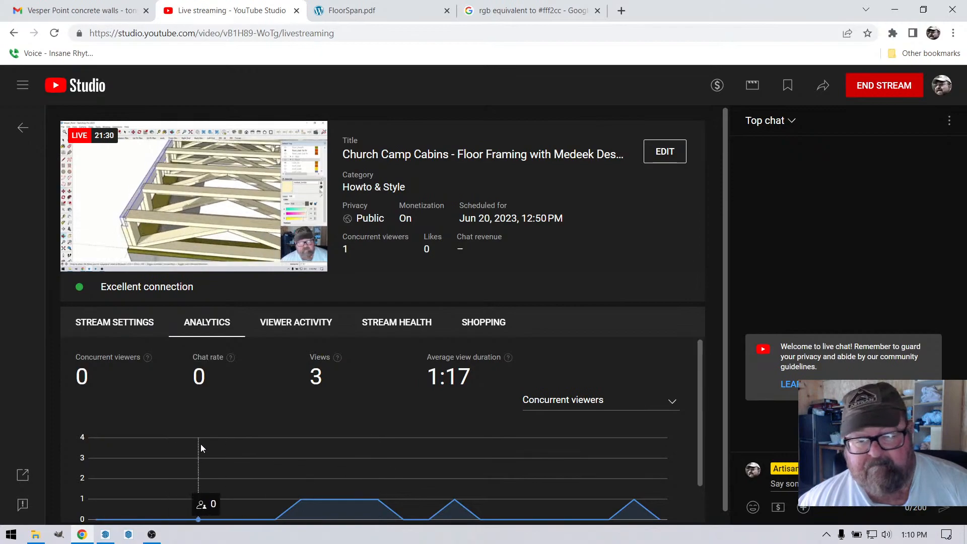
pyautogui.click(105, 535)
# - Delete all the guides around the floor framing
pyautogui.moveTo(390, 383); pyautogui.dragTo(287, 368)
pyautogui.scroll(2, 635, 334)
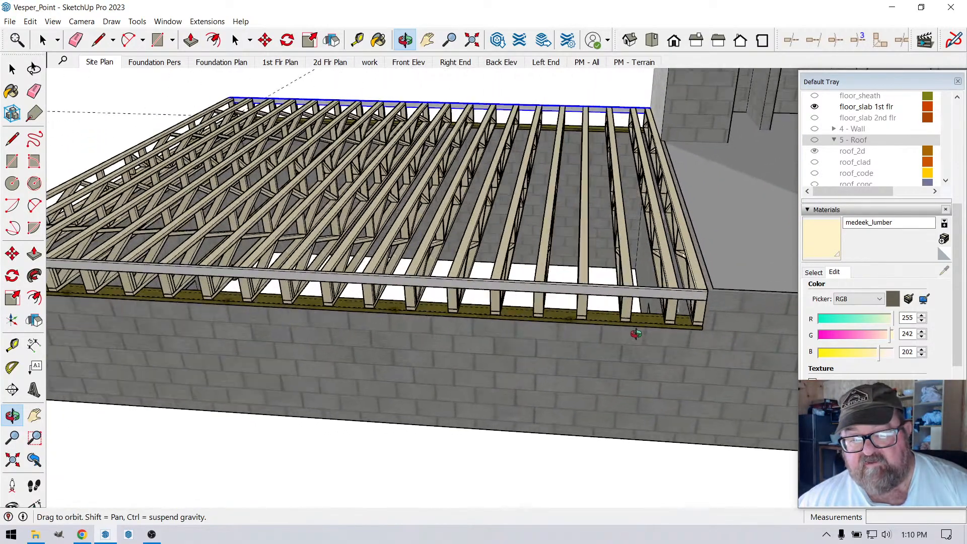
pyautogui.moveTo(444, 342); pyautogui.dragTo(659, 355)
pyautogui.moveTo(551, 361); pyautogui.dragTo(316, 358)
pyautogui.scroll(3, 177, 258)
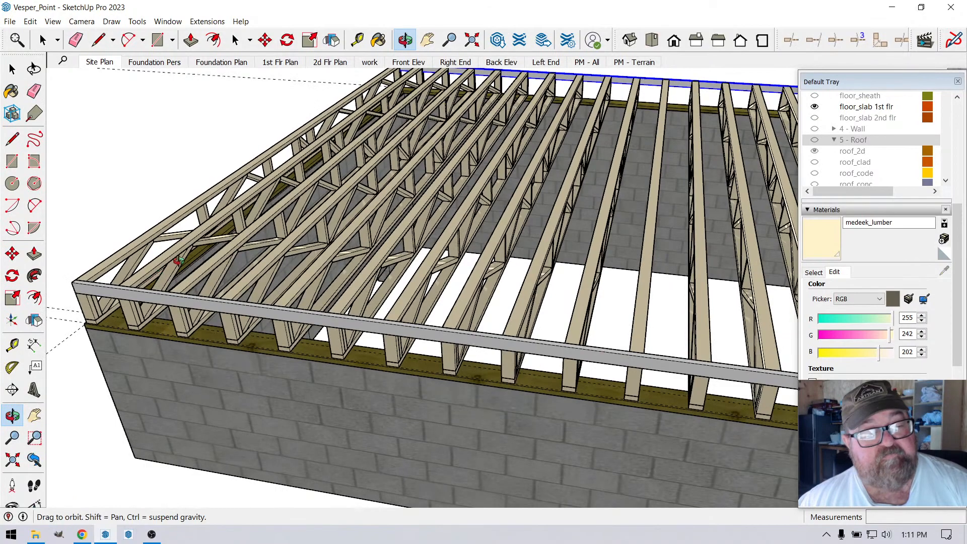
pyautogui.click(30, 21)
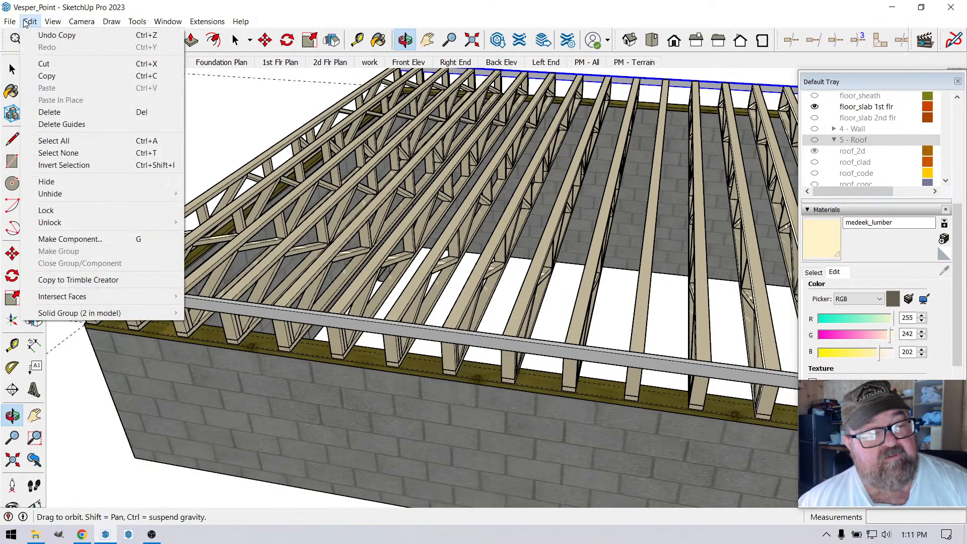
pyautogui.click(57, 123)
pyautogui.scroll(-1, 244, 225)
# - Open the floor truss assembly's edit settings, review its basic and advanced options, and close them without updating
pyautogui.click(406, 38)
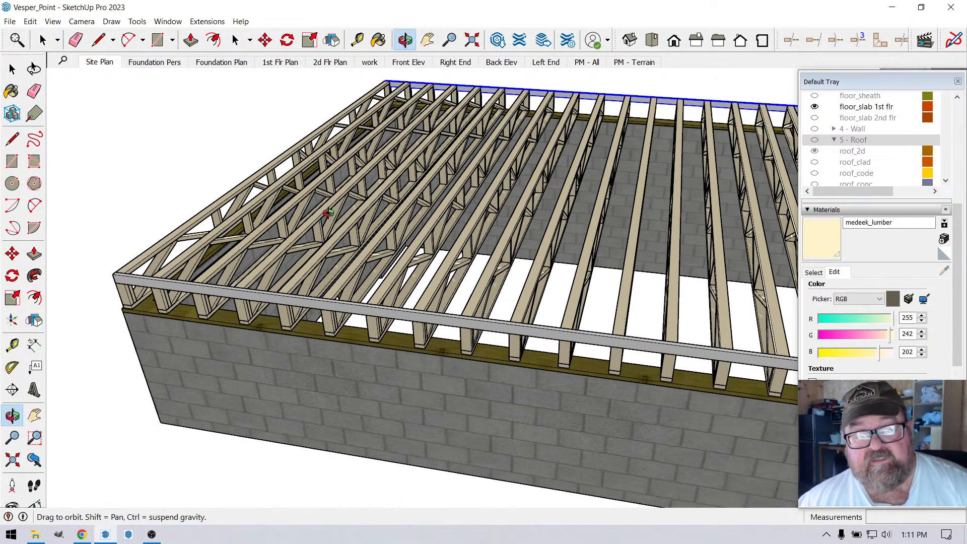
pyautogui.moveTo(323, 191); pyautogui.dragTo(337, 214)
pyautogui.click(44, 40)
pyautogui.click(298, 211)
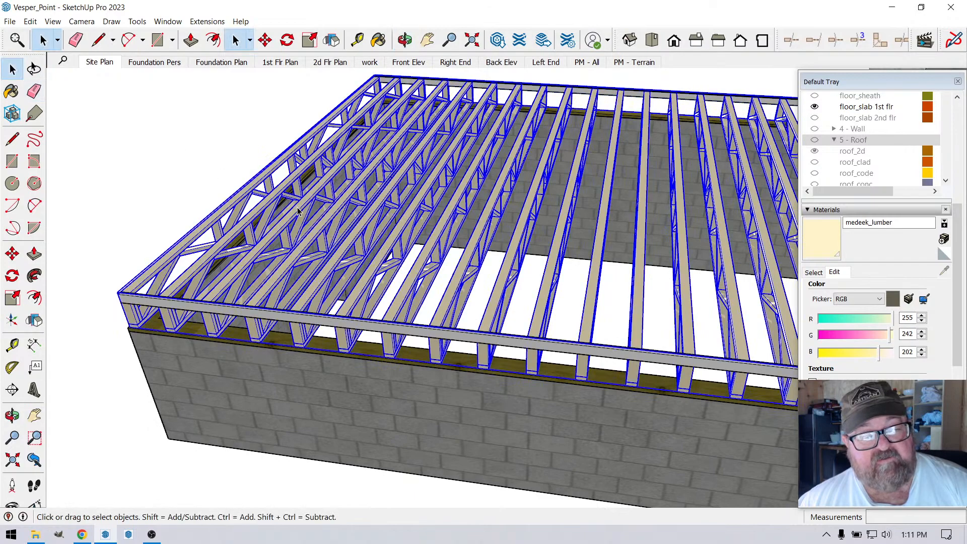
pyautogui.rightClick(297, 208)
pyautogui.click(348, 387)
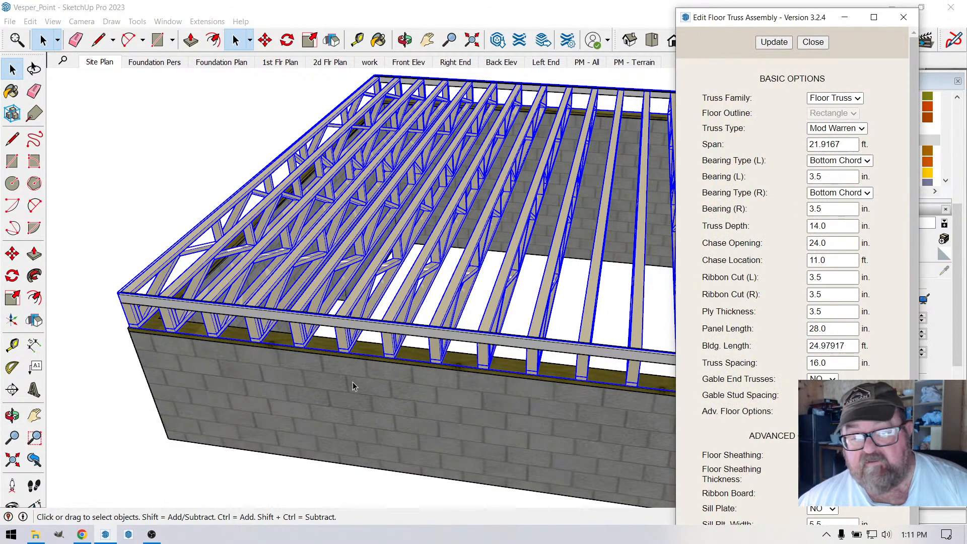
pyautogui.scroll(-1, 747, 361)
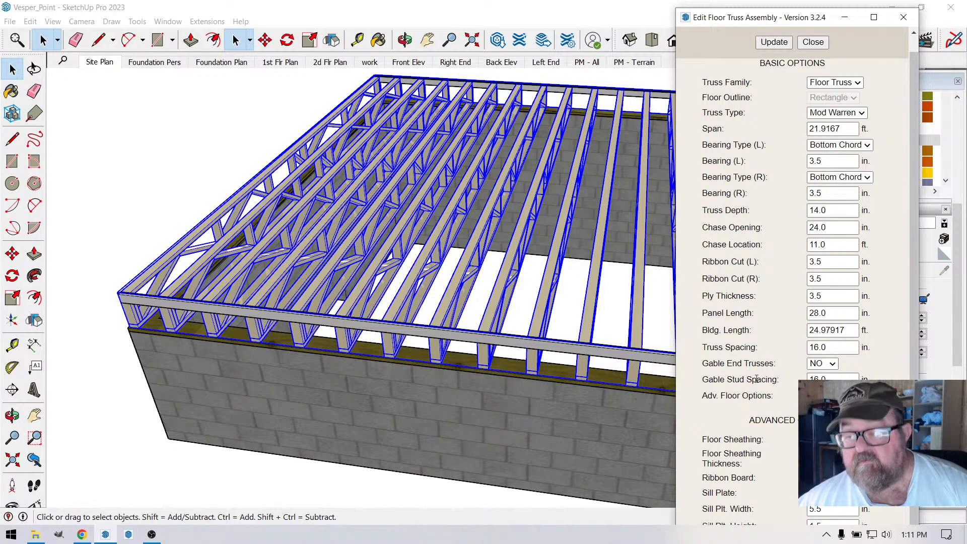
pyautogui.scroll(1, 755, 377)
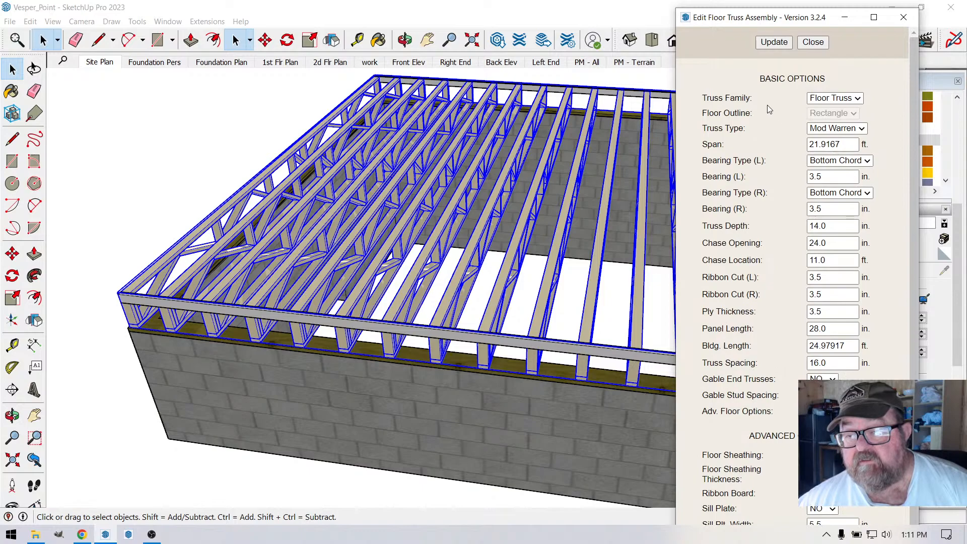
pyautogui.click(813, 42)
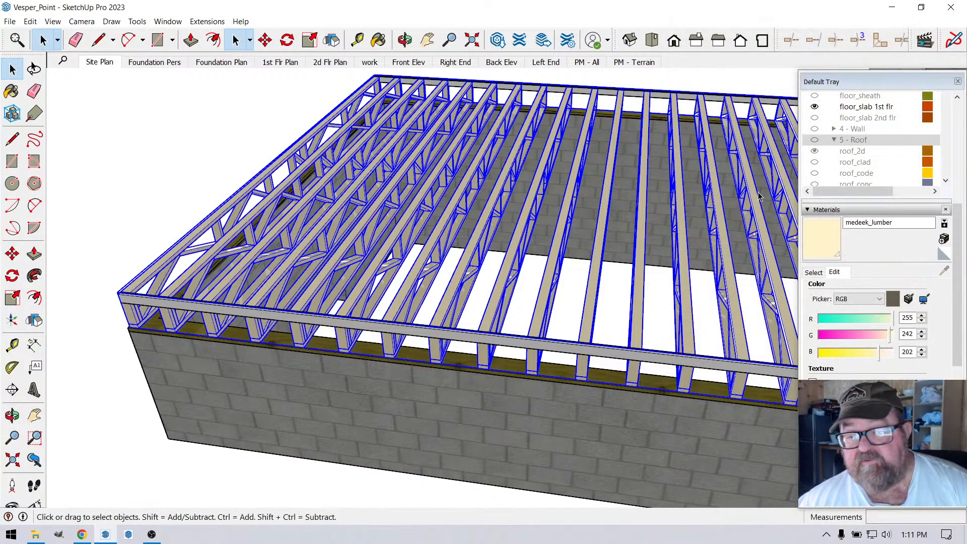
# - Make the floor_sheath tag visible to display the sheathing over the floor trusses
pyautogui.scroll(4, 821, 154)
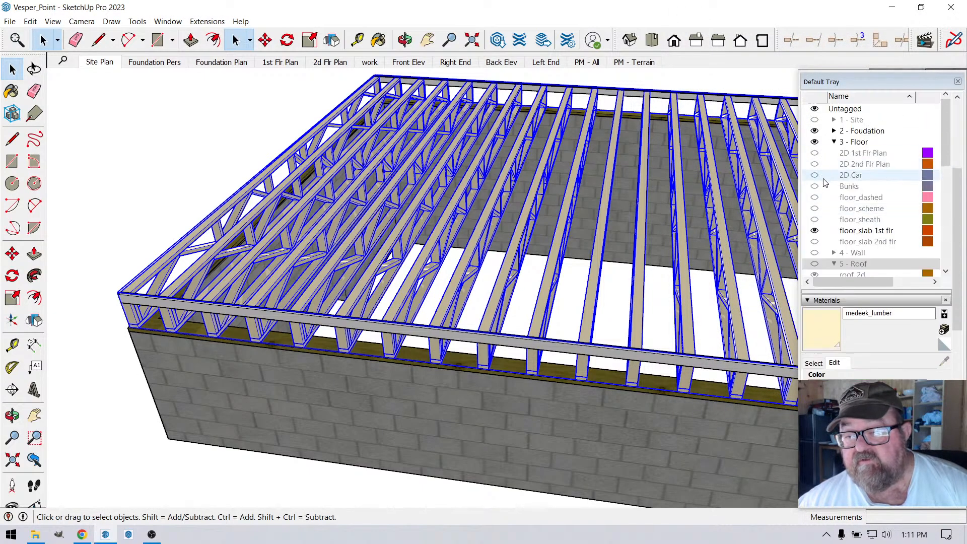
pyautogui.click(815, 220)
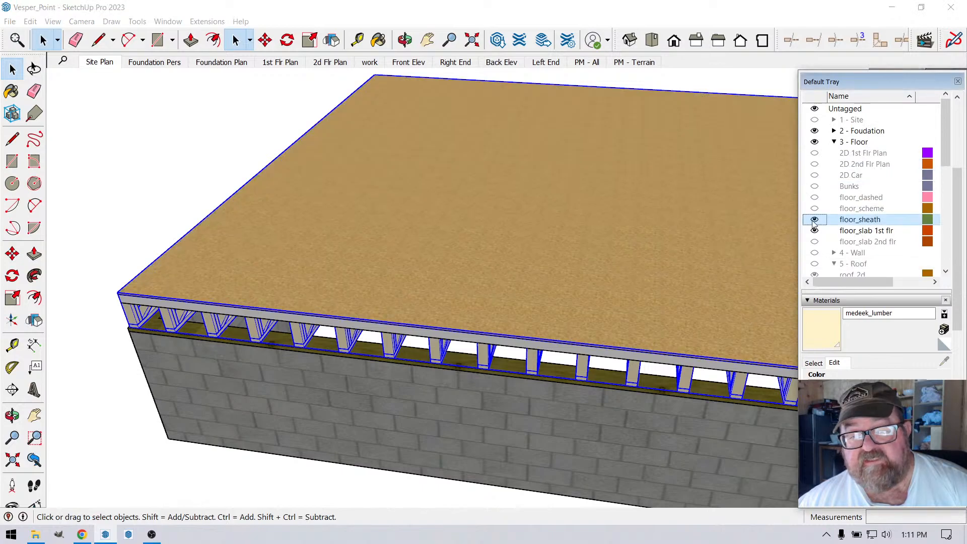
pyautogui.click(405, 40)
pyautogui.moveTo(328, 257); pyautogui.dragTo(468, 407)
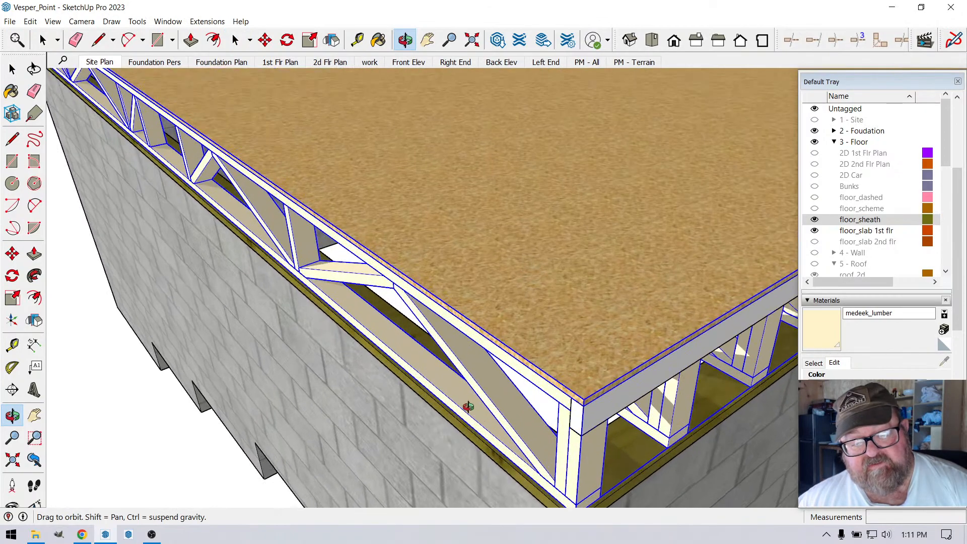
# - Examine how the floor sheathing edges line up with the end board, the trusses and the adjoining block wall
pyautogui.moveTo(472, 320); pyautogui.dragTo(514, 410)
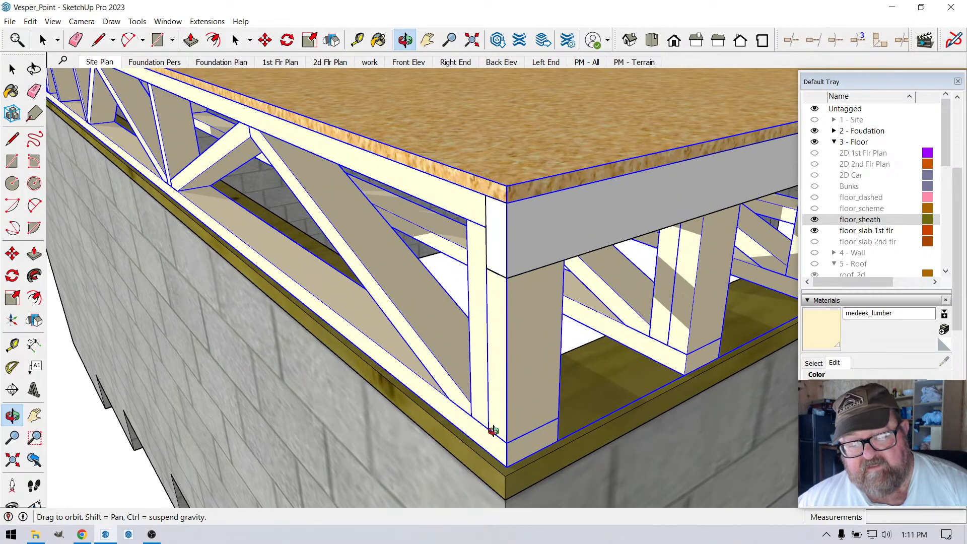
pyautogui.moveTo(730, 329); pyautogui.dragTo(539, 378)
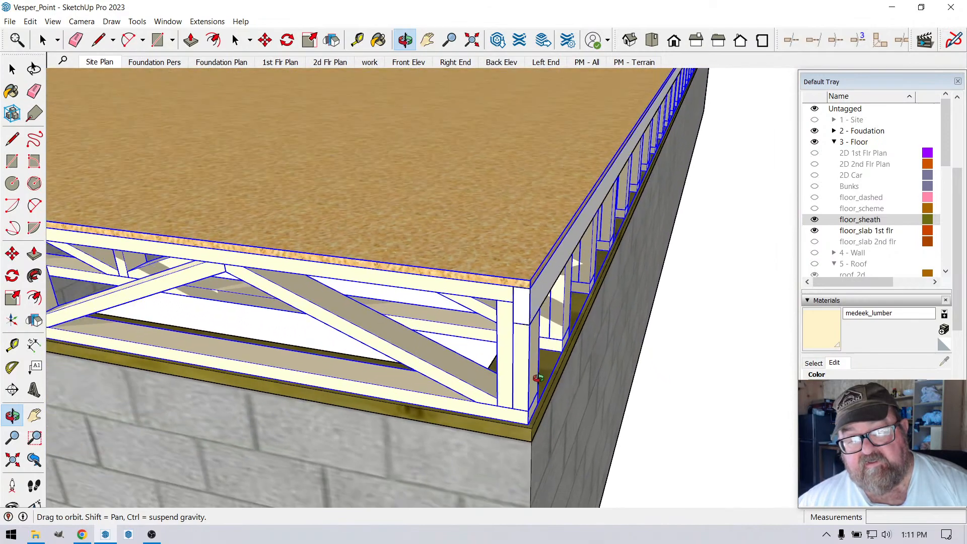
pyautogui.moveTo(559, 232); pyautogui.dragTo(537, 258)
pyautogui.moveTo(592, 190); pyautogui.dragTo(698, 235)
pyautogui.scroll(10, 697, 234)
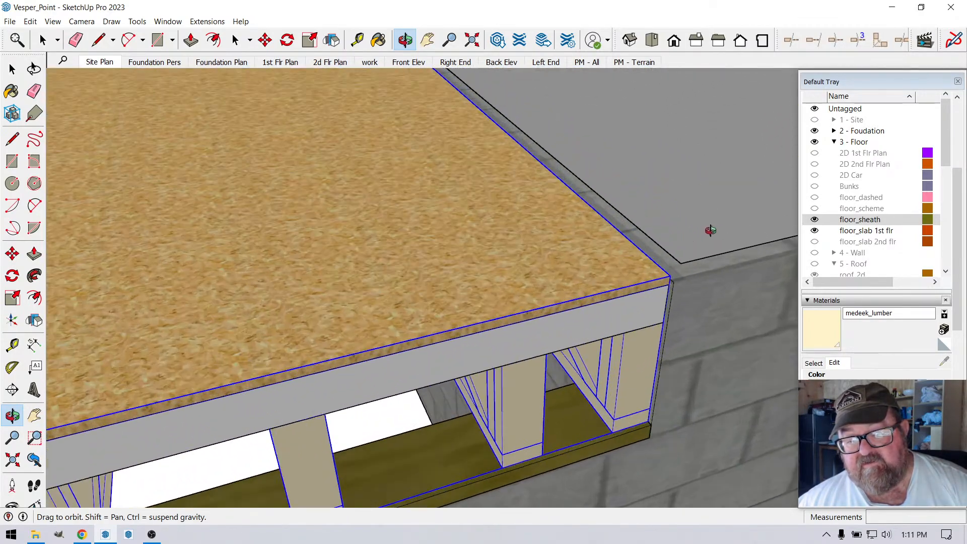
pyautogui.moveTo(640, 273); pyautogui.dragTo(254, 207)
pyautogui.scroll(4, 449, 283)
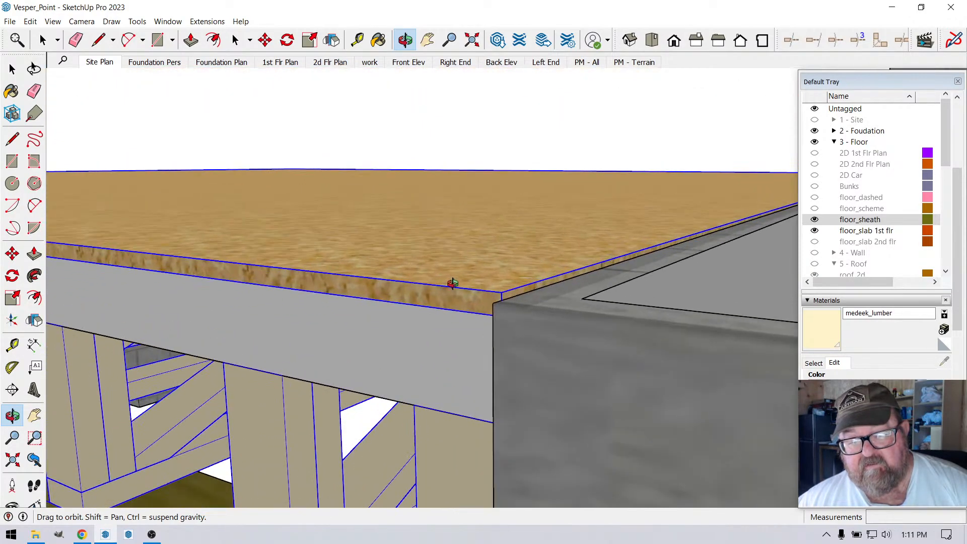
# - Measure the height difference between the floor sheathing's top corner and the top of the adjoining block wall
pyautogui.moveTo(547, 293); pyautogui.dragTo(543, 343)
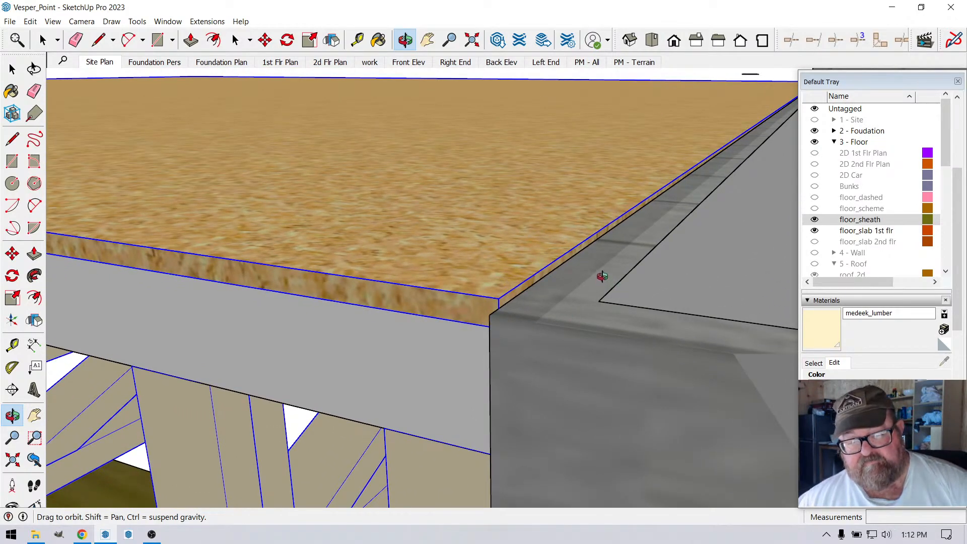
pyautogui.click(358, 40)
pyautogui.scroll(2, 506, 283)
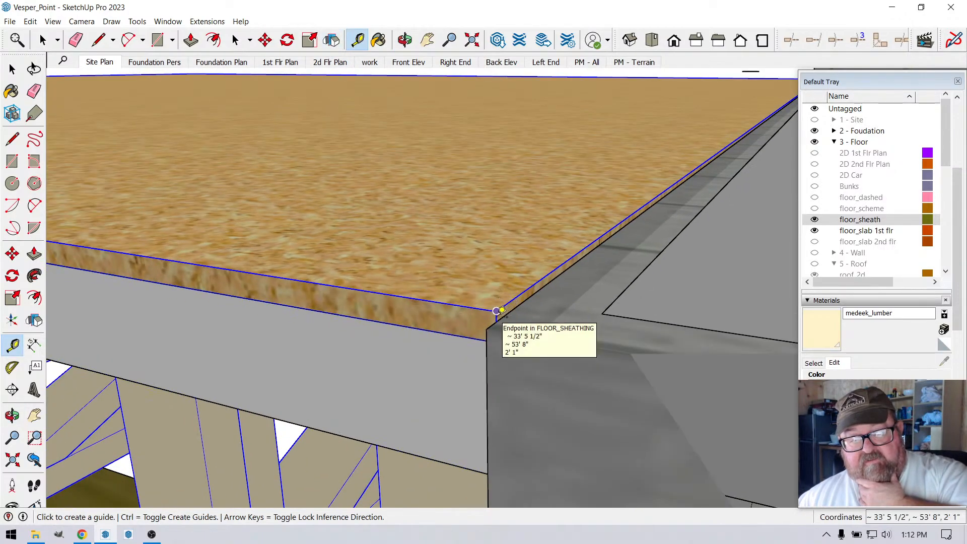
pyautogui.click(500, 313)
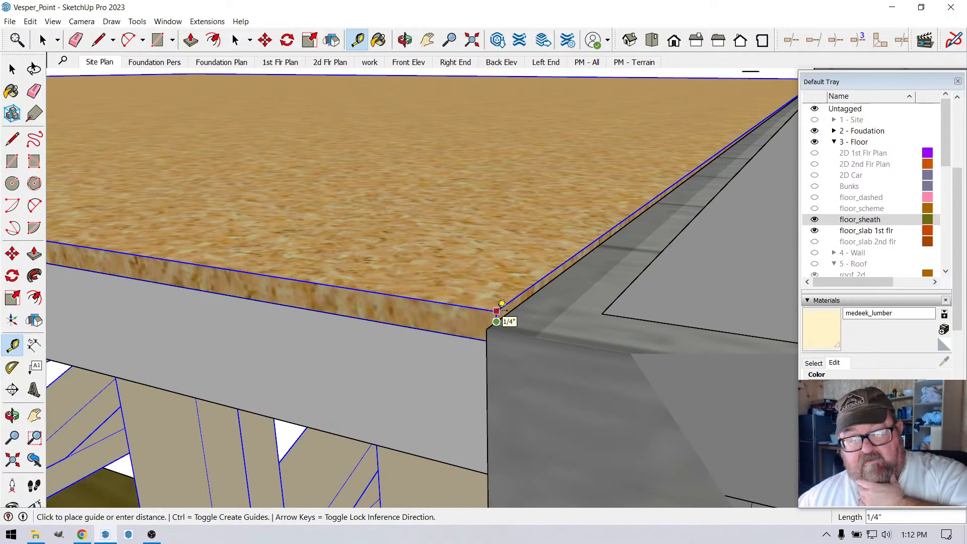
pyautogui.click(498, 309)
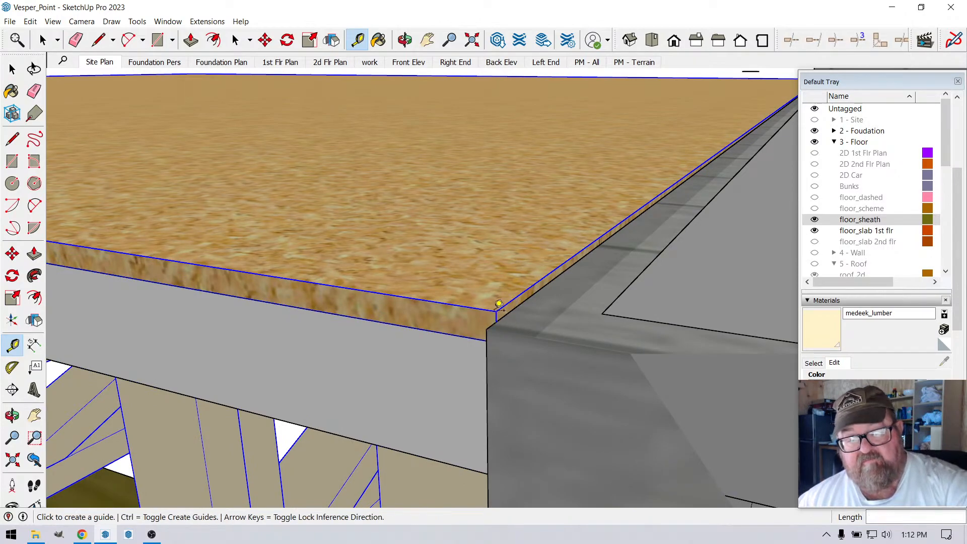
pyautogui.click(168, 21)
pyautogui.click(182, 92)
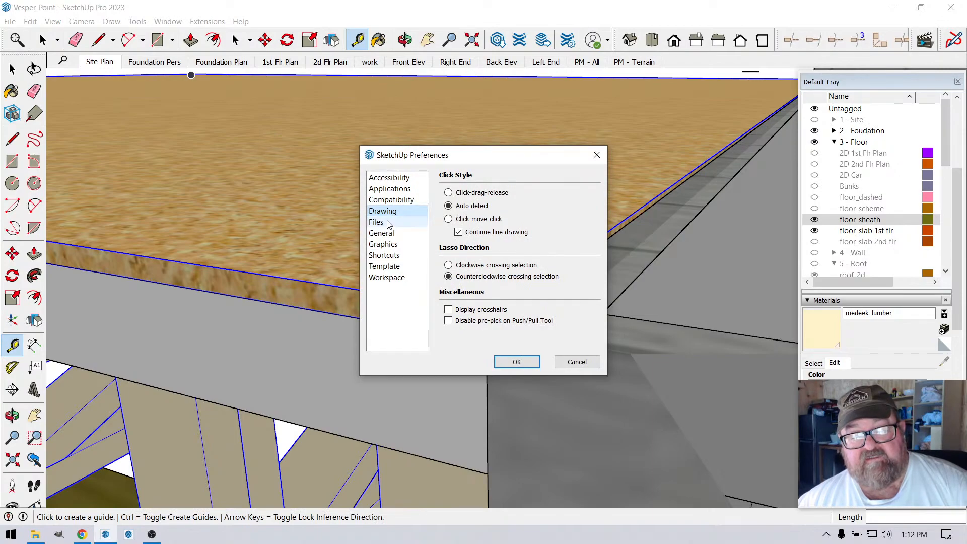
pyautogui.click(577, 363)
pyautogui.click(158, 23)
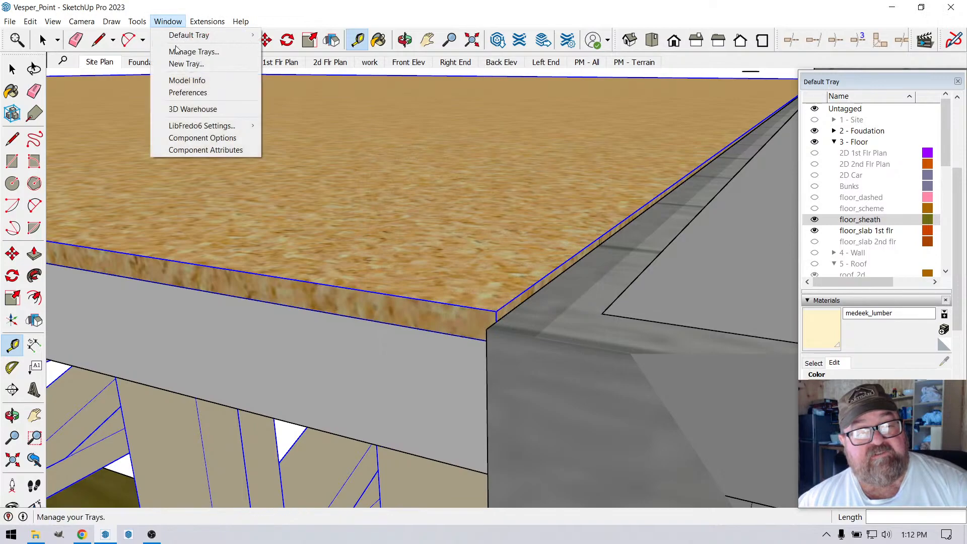
pyautogui.click(194, 92)
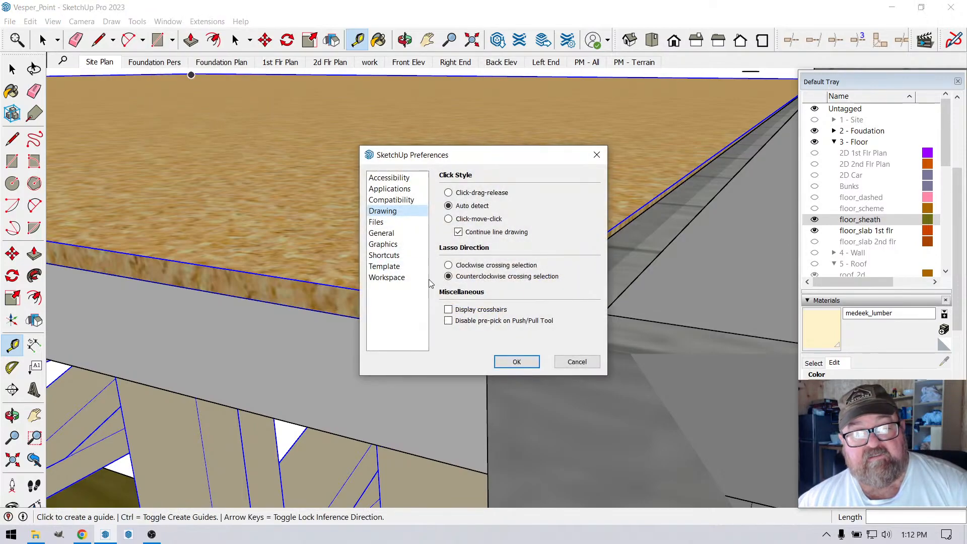
pyautogui.click(403, 277)
pyautogui.click(401, 270)
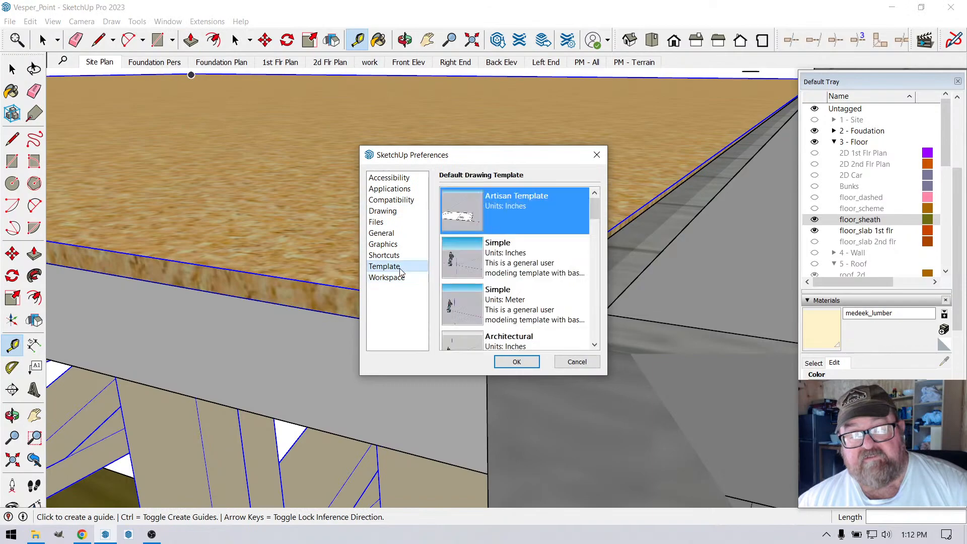
pyautogui.click(395, 256)
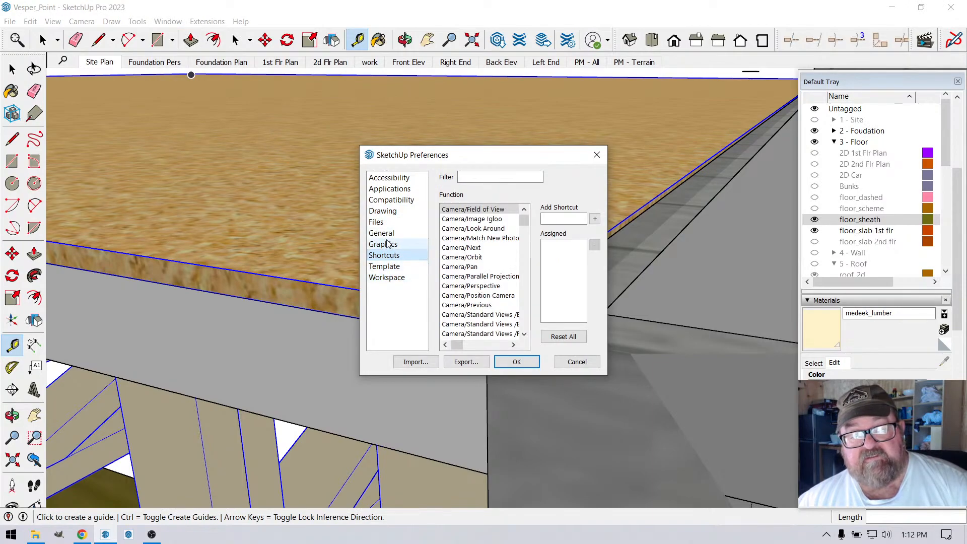
pyautogui.click(386, 279)
pyautogui.click(387, 268)
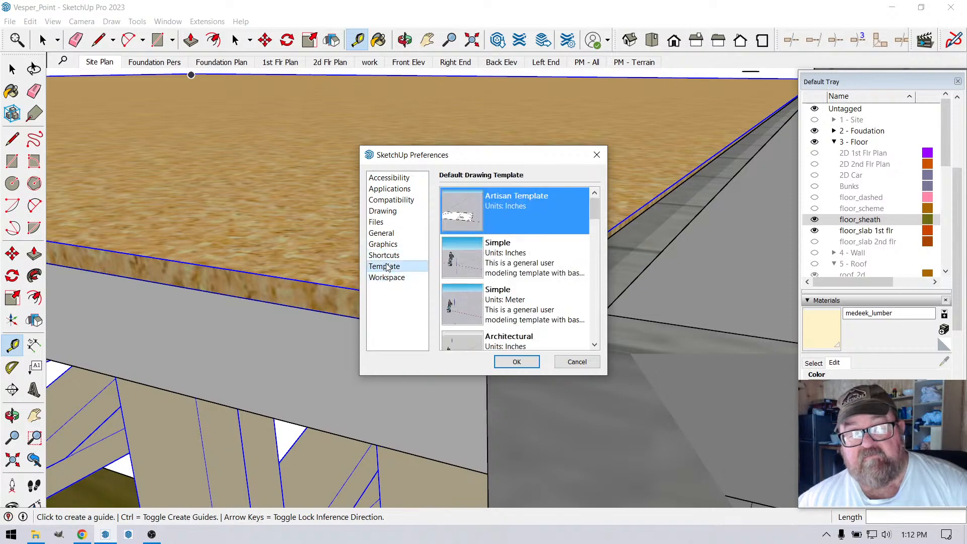
pyautogui.click(385, 224)
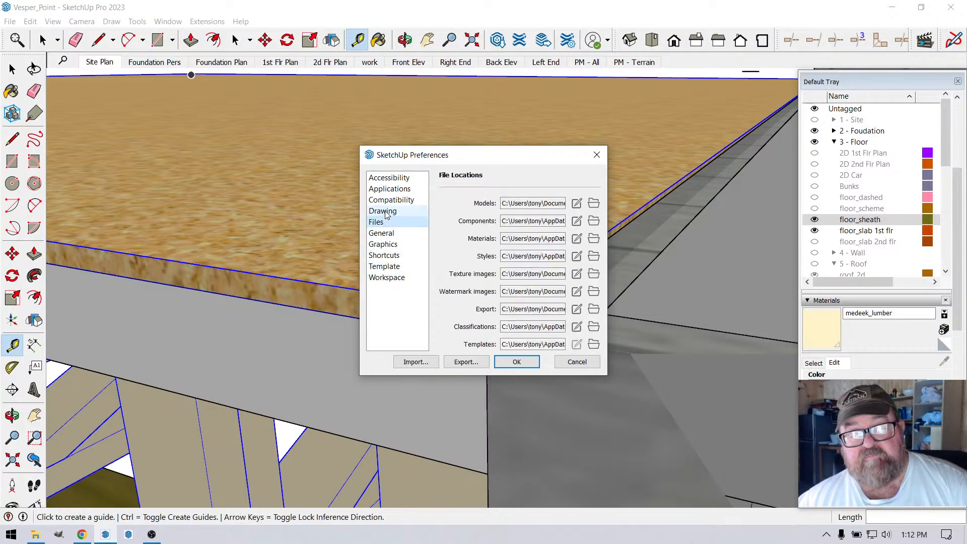
pyautogui.click(387, 213)
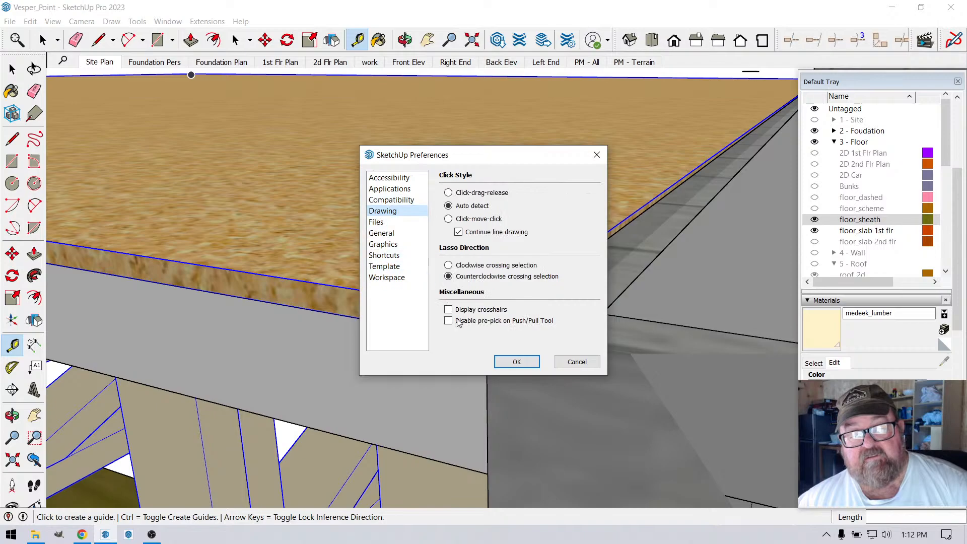
pyautogui.click(516, 362)
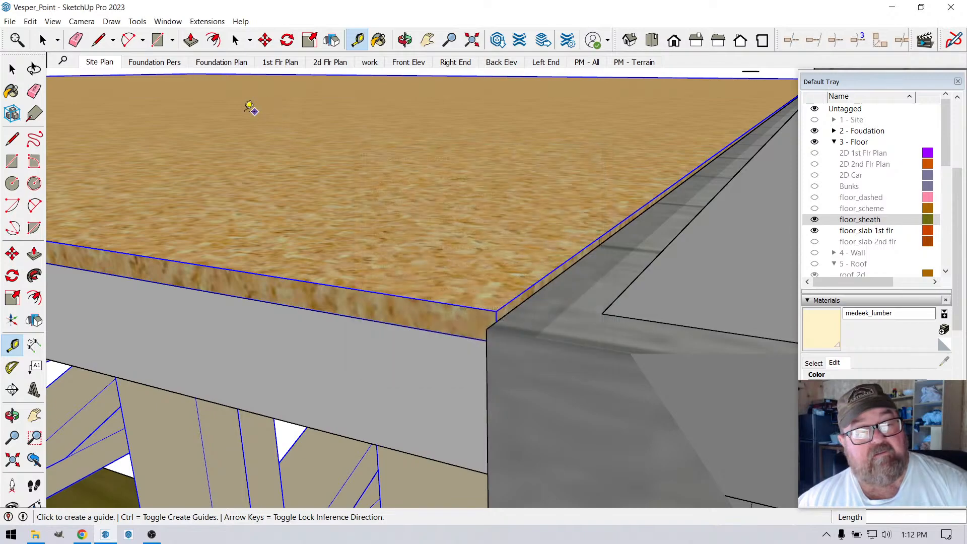
# - Set the model's length, area and volume display precision to 1/8 inch
pyautogui.click(168, 21)
pyautogui.click(196, 79)
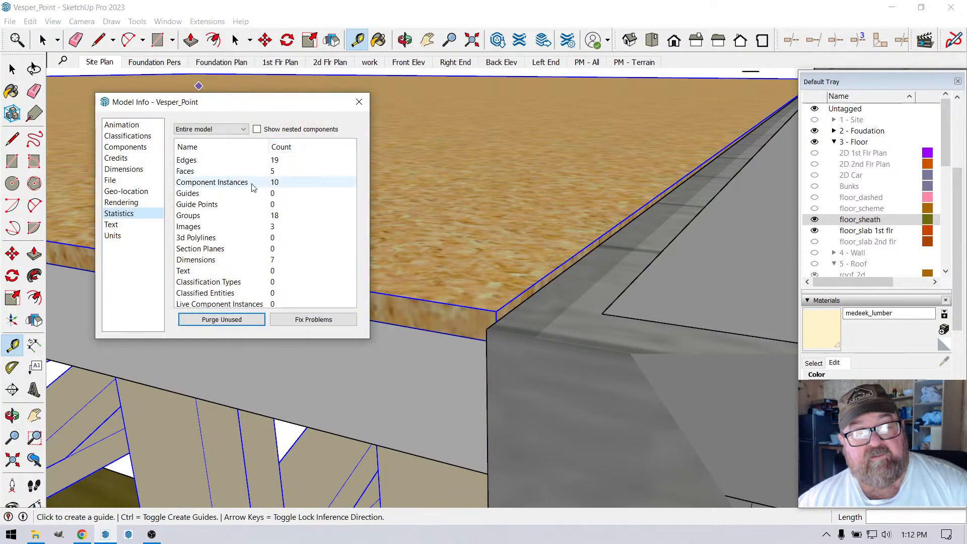
pyautogui.click(113, 235)
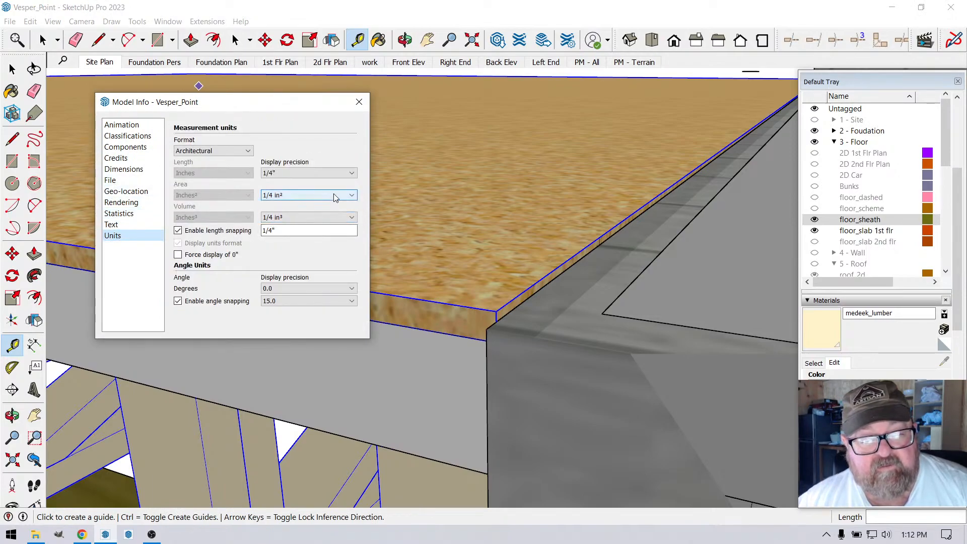
pyautogui.click(353, 173)
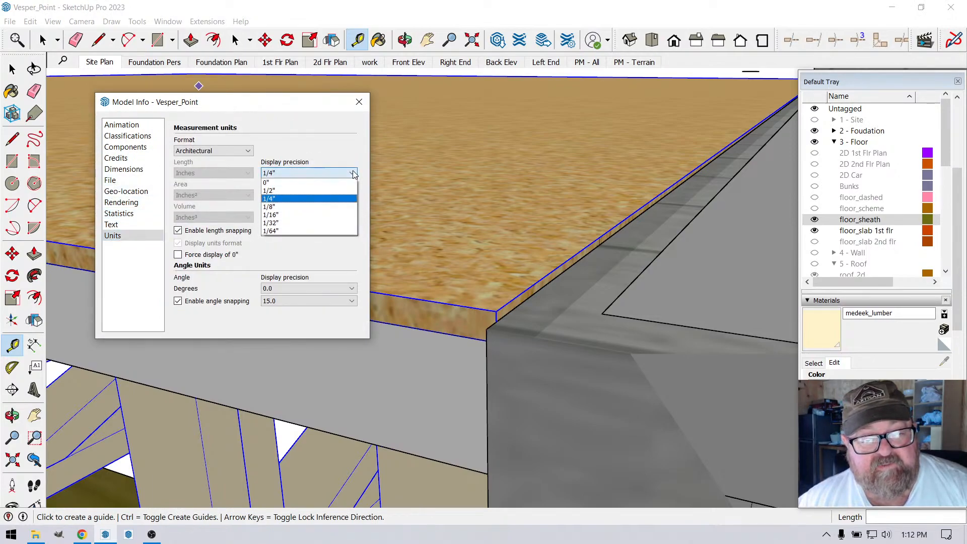
pyautogui.click(325, 206)
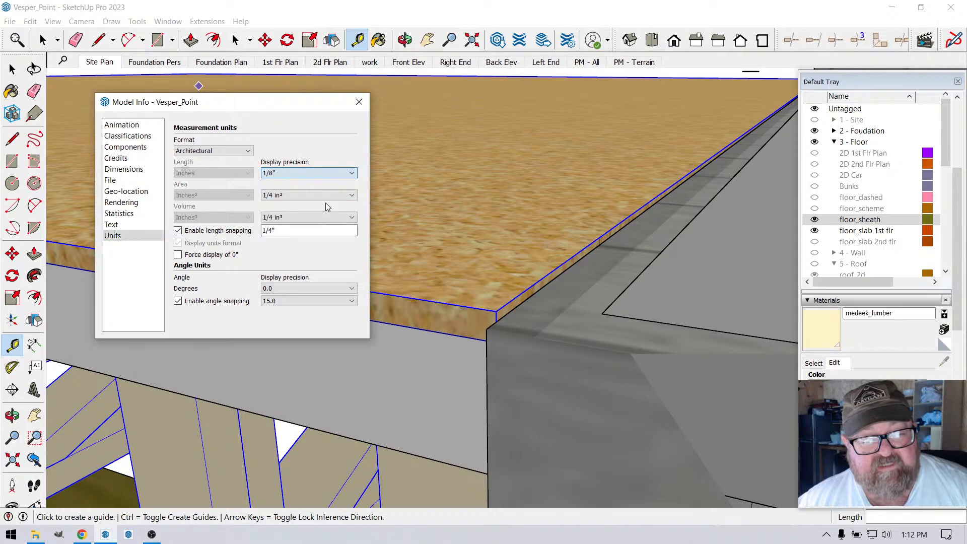
pyautogui.click(351, 197)
pyautogui.click(342, 228)
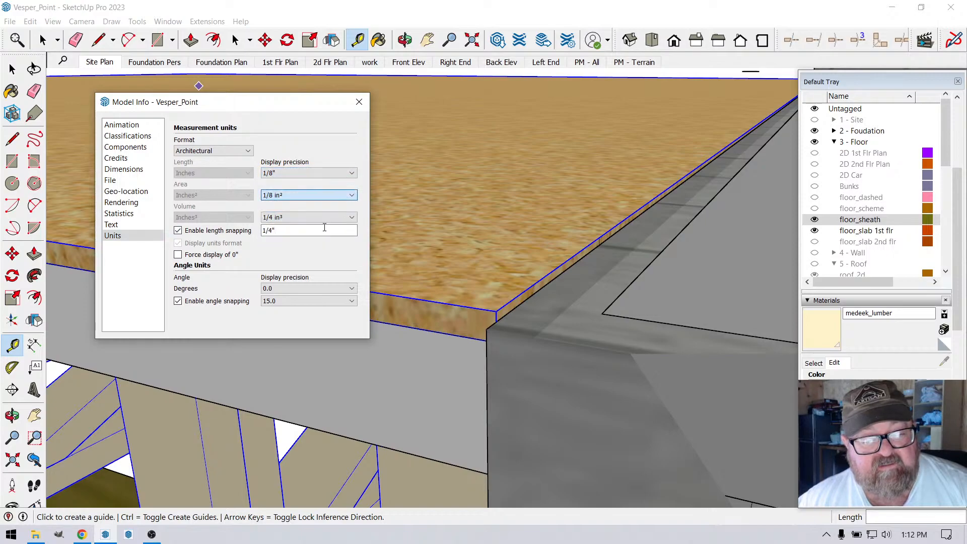
pyautogui.click(351, 217)
pyautogui.click(325, 249)
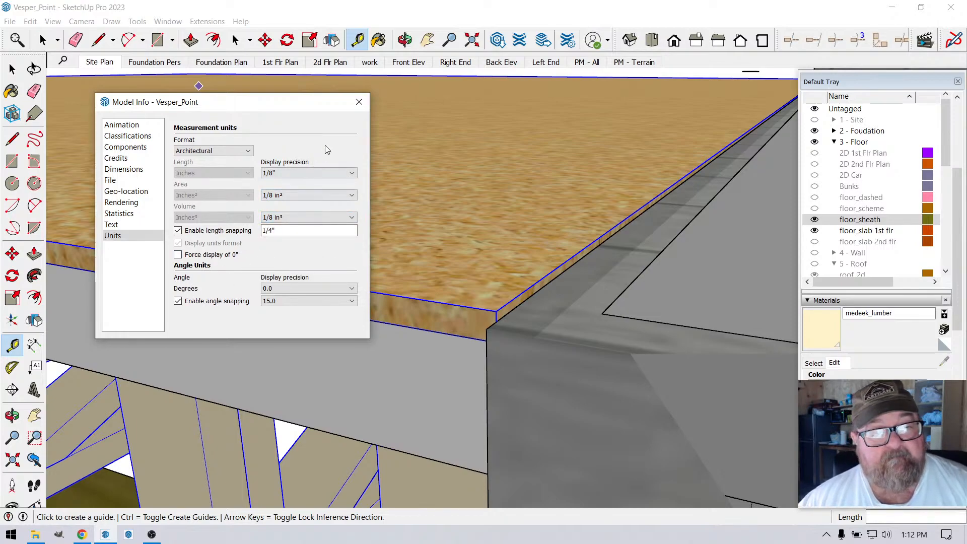
pyautogui.click(359, 101)
# - Remeasure the vertical offset between the sheathing corner and the block wall top at the finer display precision
pyautogui.click(492, 317)
pyautogui.press('Escape')
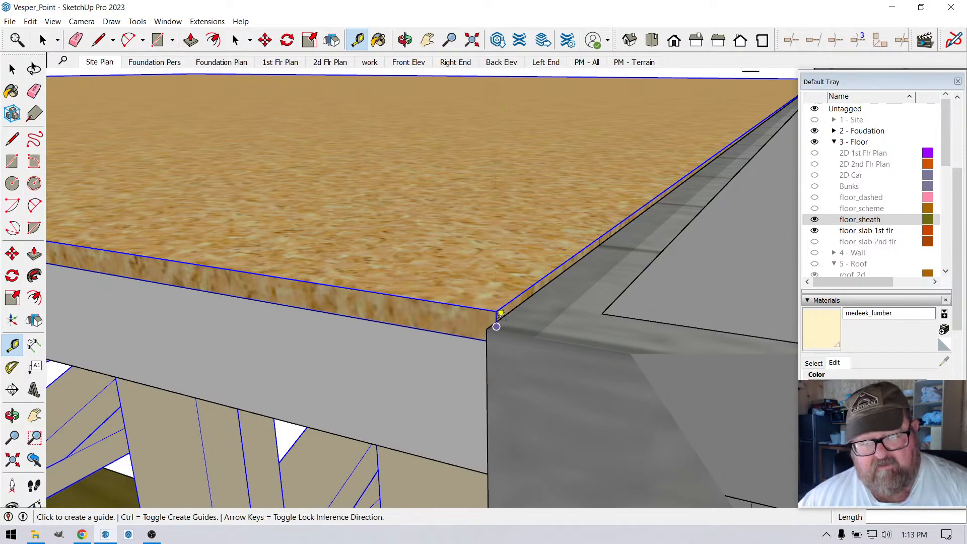
pyautogui.scroll(2, 502, 326)
pyautogui.scroll(-2, 499, 322)
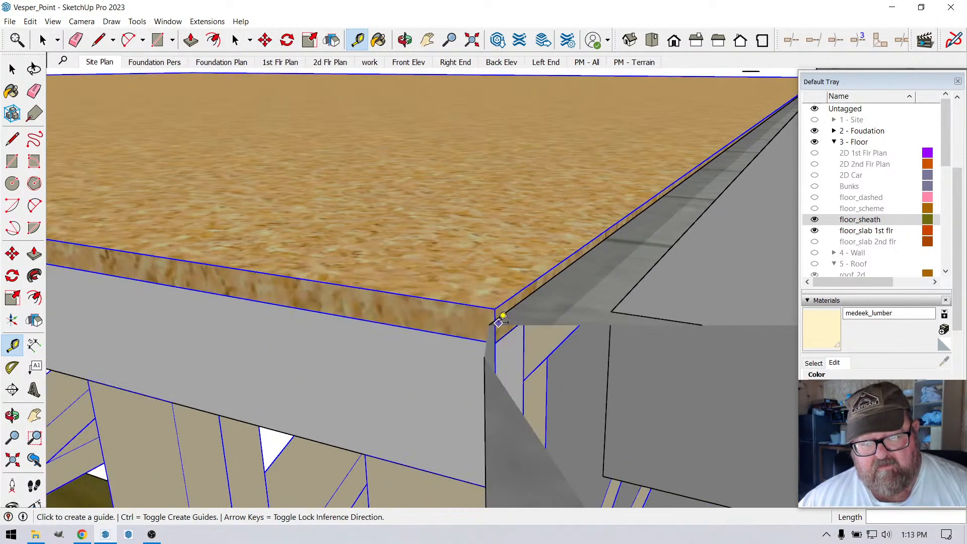
pyautogui.click(496, 312)
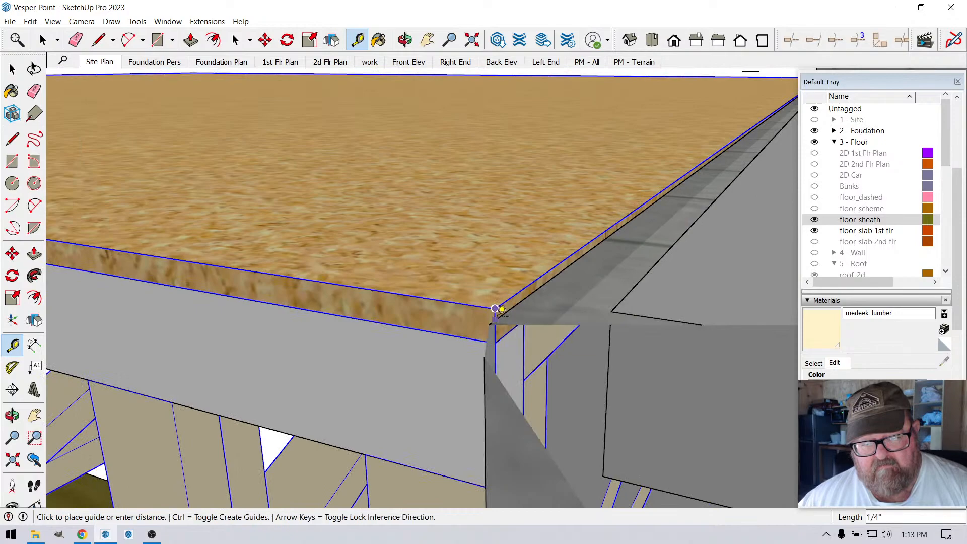
pyautogui.press('Escape')
# - Examine from several angles how the sheathing, end board, trusses and sill plate meet the notched block wall at the floor corner
pyautogui.scroll(-2, 363, 341)
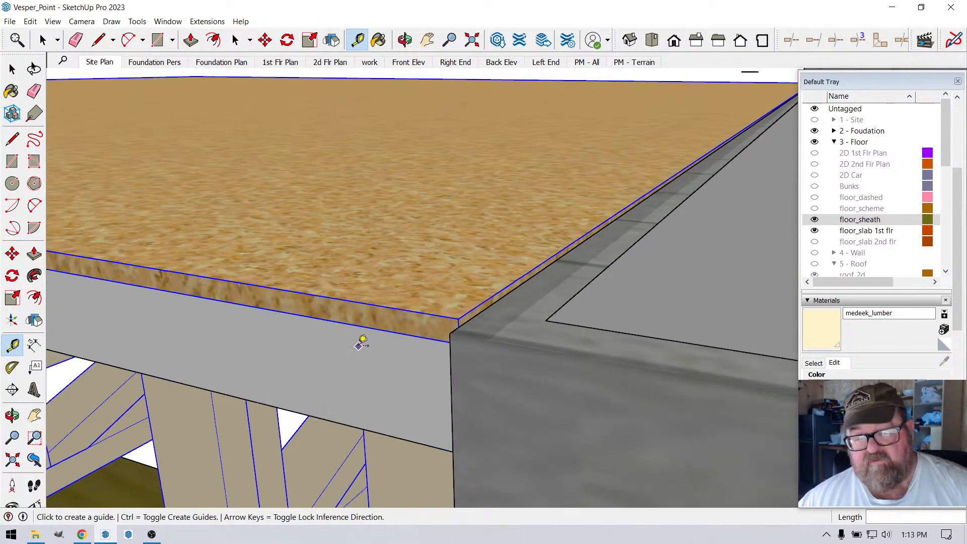
pyautogui.scroll(-1, 302, 325)
pyautogui.scroll(-3, 295, 325)
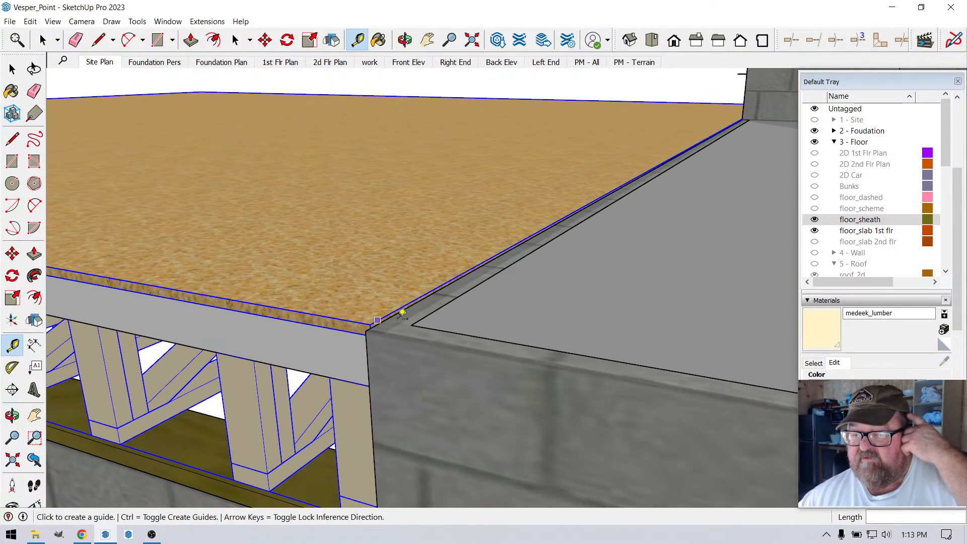
pyautogui.scroll(4, 407, 310)
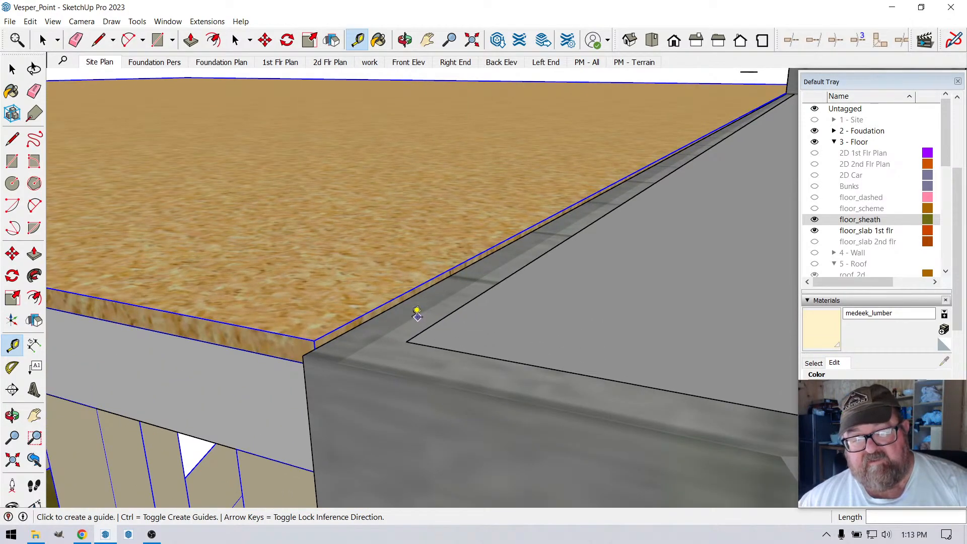
pyautogui.scroll(-1, 417, 311)
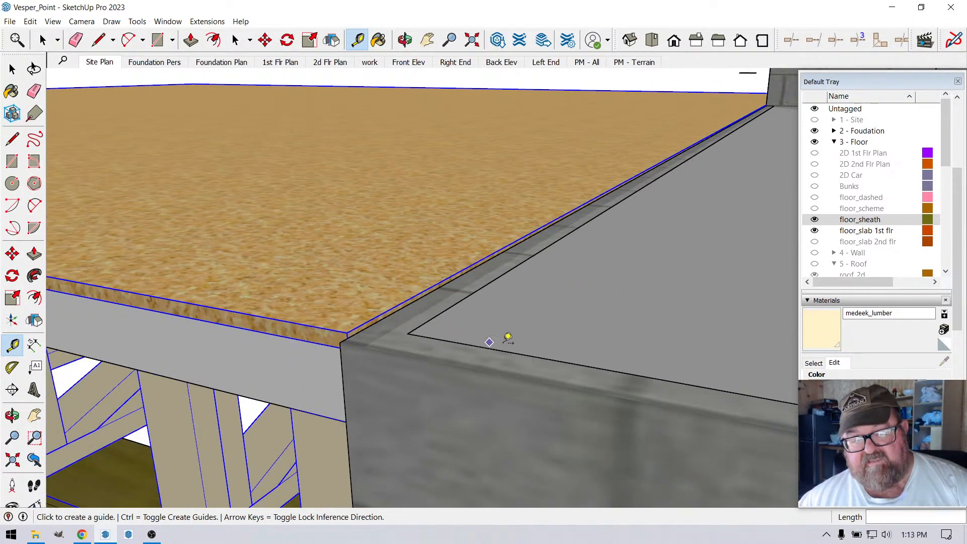
pyautogui.scroll(-3, 443, 320)
pyautogui.scroll(-1, 437, 325)
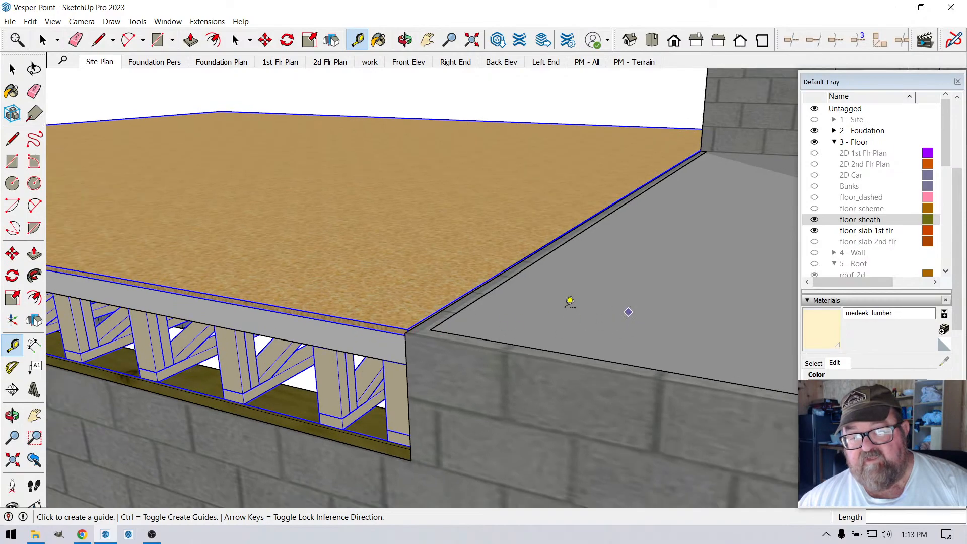
pyautogui.click(405, 42)
pyautogui.moveTo(499, 216); pyautogui.dragTo(552, 251)
pyautogui.moveTo(500, 378); pyautogui.dragTo(486, 391)
pyautogui.moveTo(483, 302); pyautogui.dragTo(501, 251)
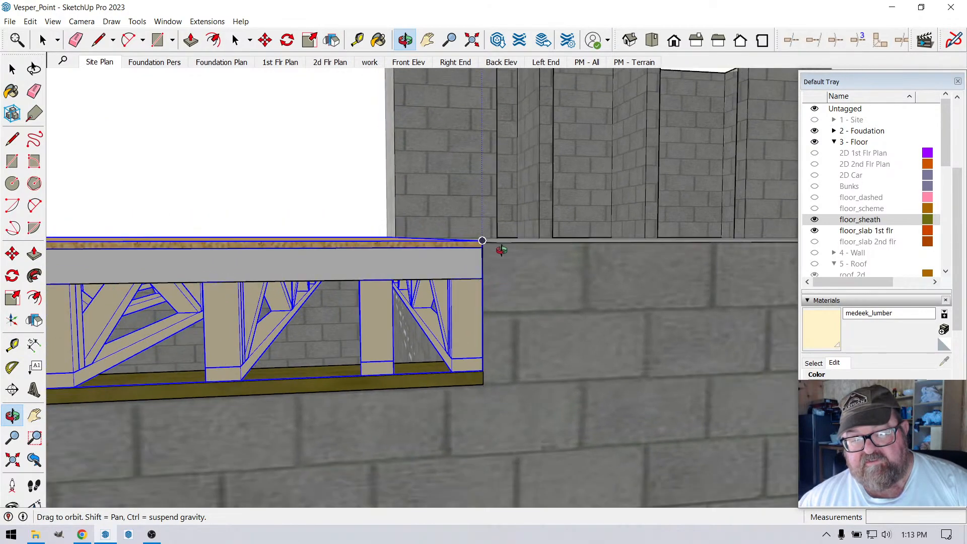
pyautogui.moveTo(492, 324); pyautogui.dragTo(458, 317)
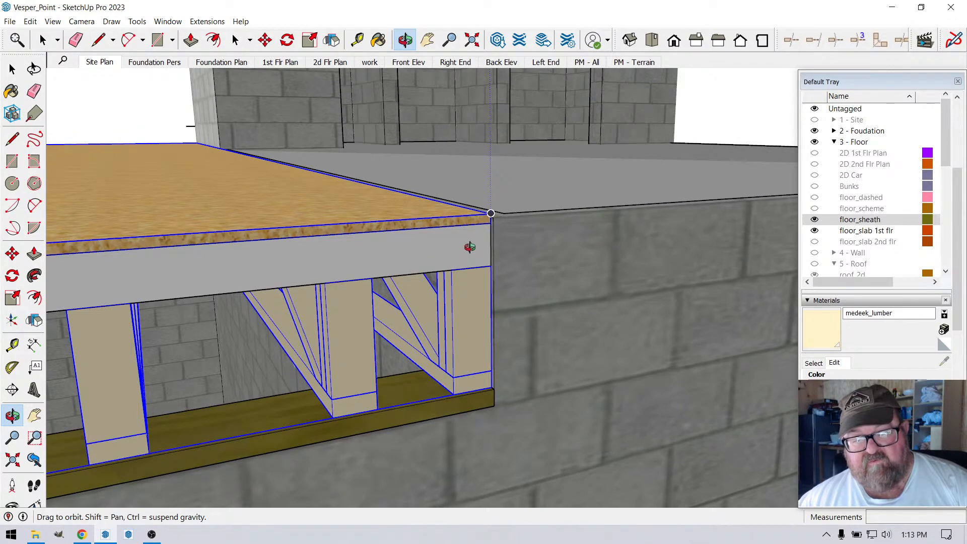
pyautogui.moveTo(470, 247); pyautogui.dragTo(464, 223)
pyautogui.moveTo(455, 259); pyautogui.dragTo(446, 221)
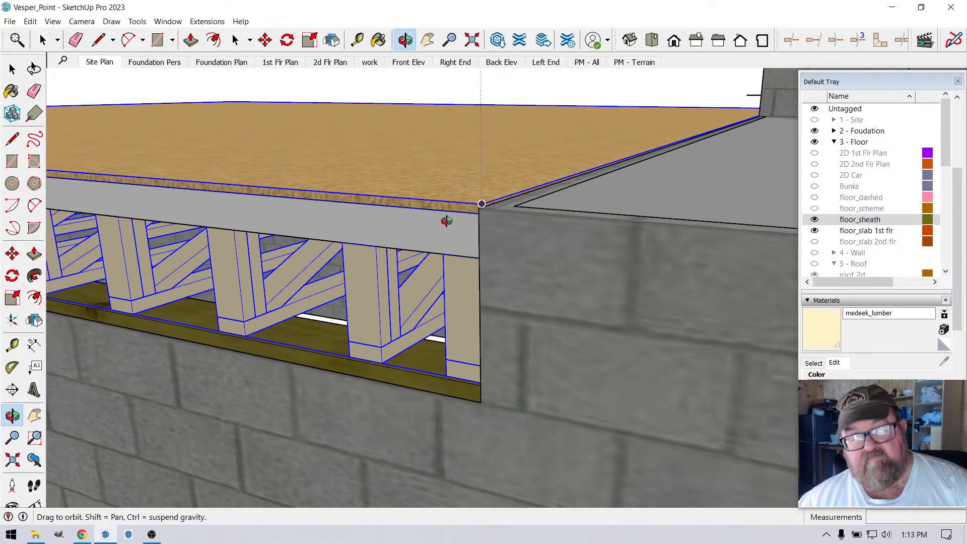
# - Measure the height from the top of the block wall at the floor corner down to the underside of the sill plate
pyautogui.click(357, 40)
pyautogui.click(487, 207)
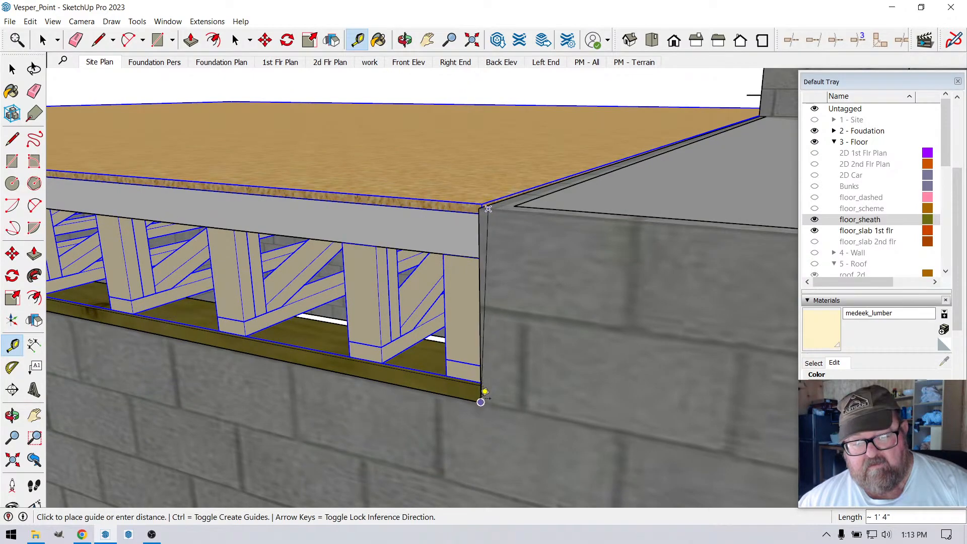
pyautogui.click(481, 402)
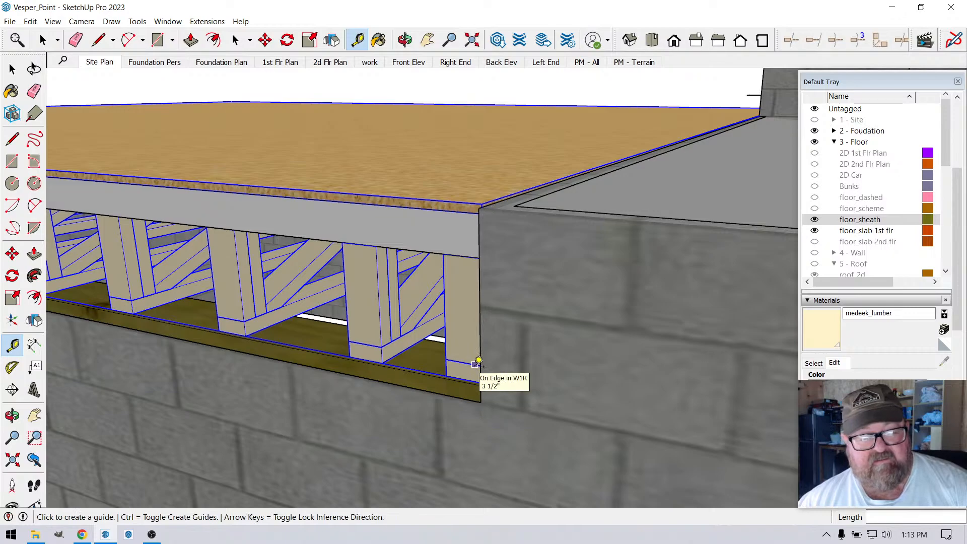
pyautogui.scroll(-2, 477, 363)
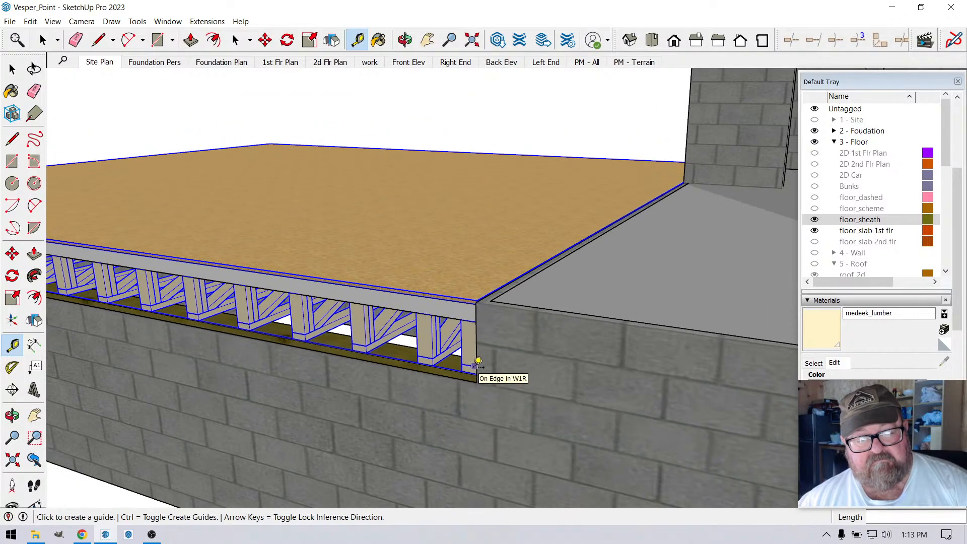
pyautogui.scroll(1, 430, 345)
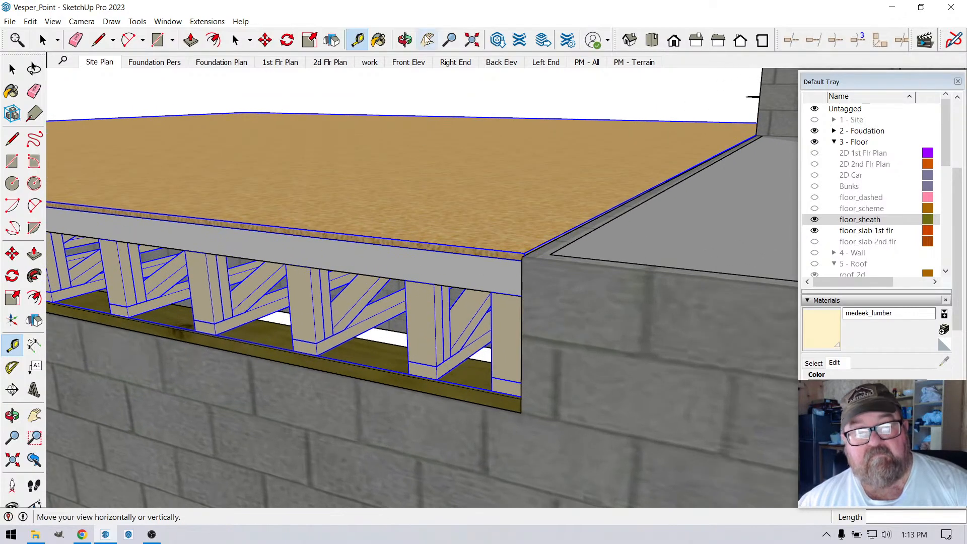
pyautogui.click(406, 40)
pyautogui.moveTo(436, 222); pyautogui.dragTo(565, 261)
pyautogui.scroll(-2, 604, 288)
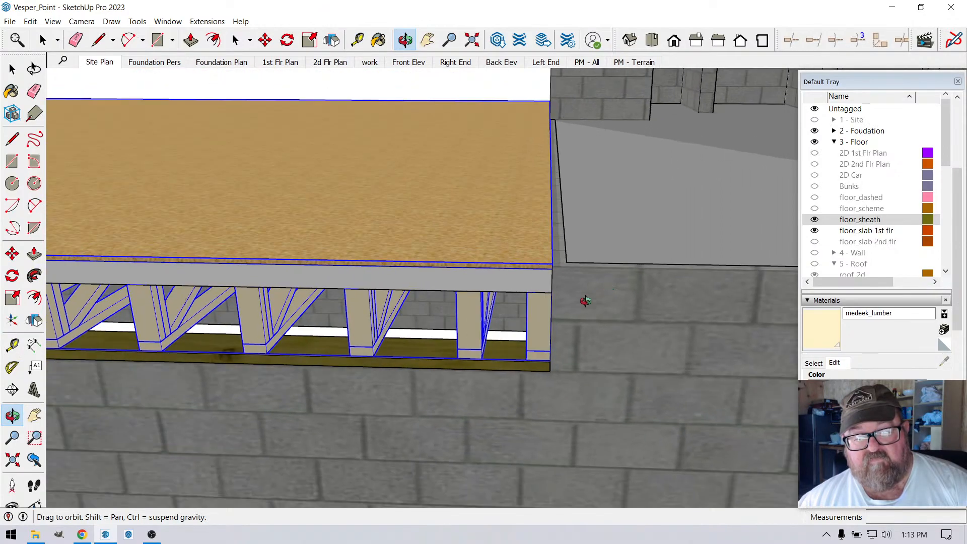
# - Examine the sheathing edge and corner against the block wall and adjoining slab from several angles, close up and from above
pyautogui.moveTo(585, 301); pyautogui.dragTo(720, 270)
pyautogui.scroll(-3, 661, 278)
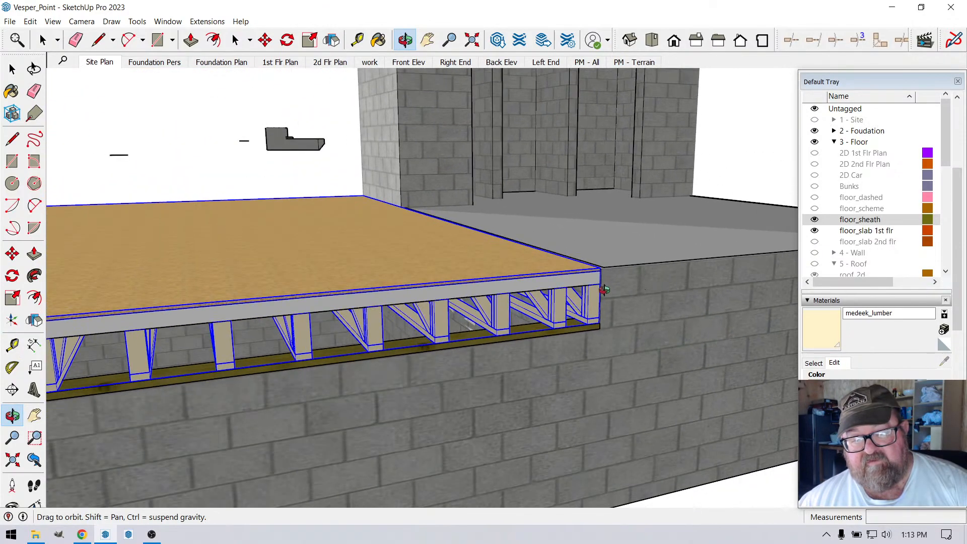
pyautogui.moveTo(552, 292); pyautogui.dragTo(434, 292)
pyautogui.scroll(3, 560, 289)
pyautogui.moveTo(585, 283); pyautogui.dragTo(516, 281)
pyautogui.scroll(4, 567, 287)
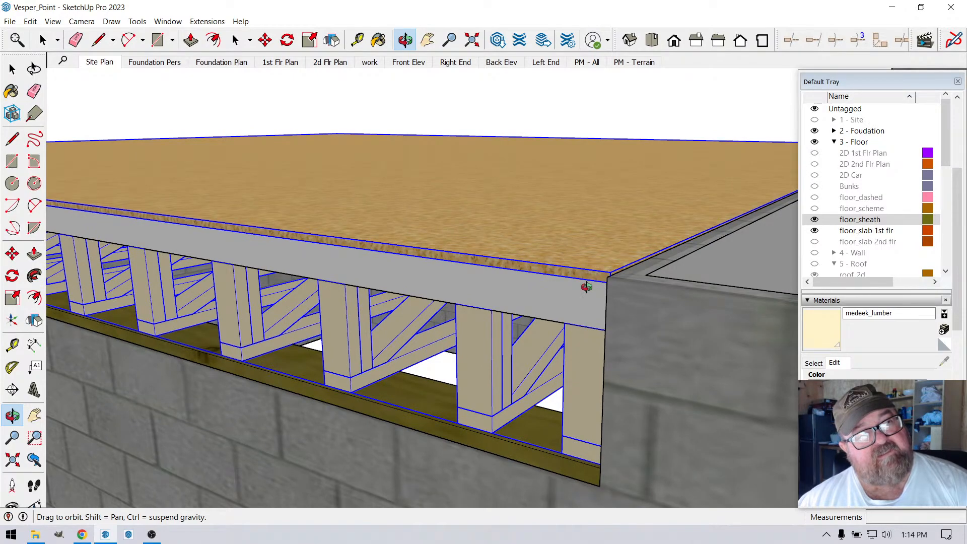
pyautogui.scroll(-1, 489, 287)
pyautogui.scroll(3, 570, 287)
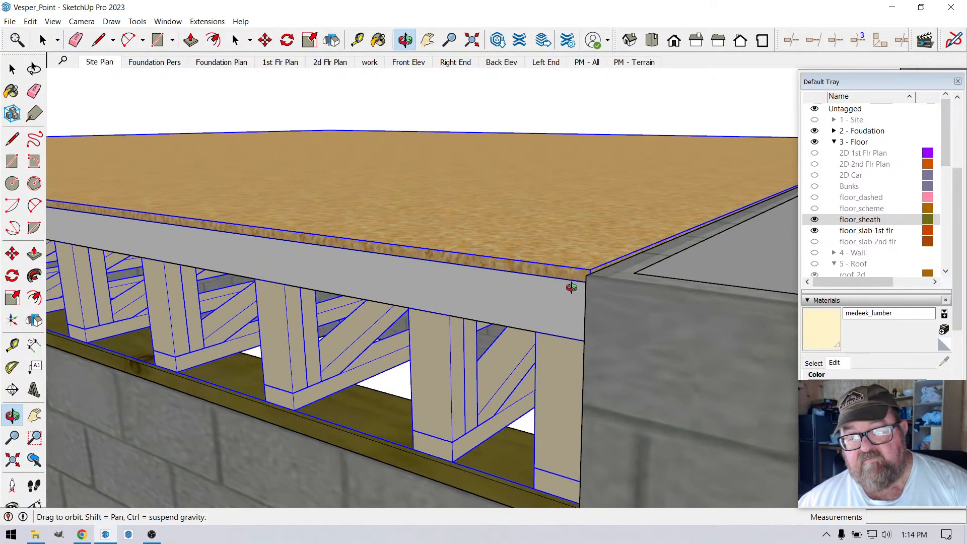
pyautogui.scroll(1, 608, 258)
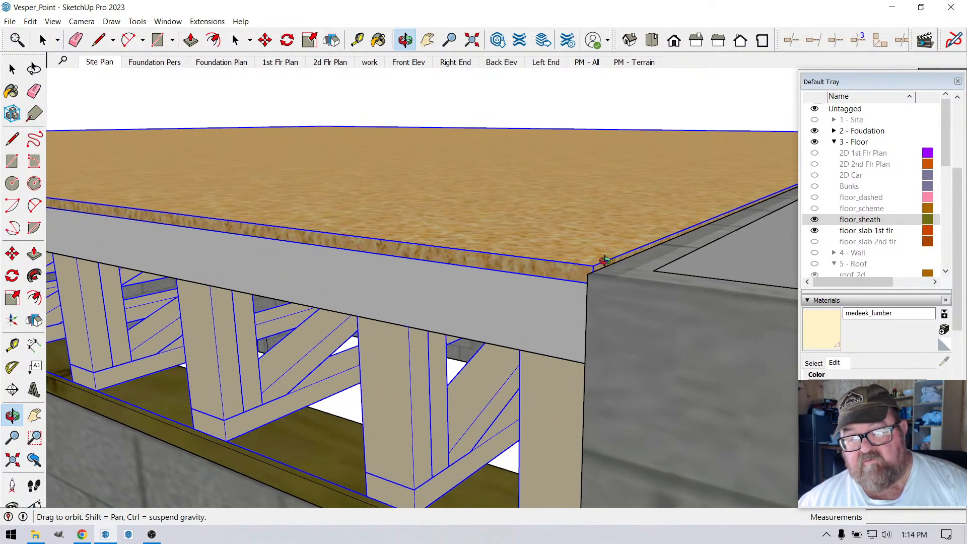
pyautogui.scroll(-4, 363, 337)
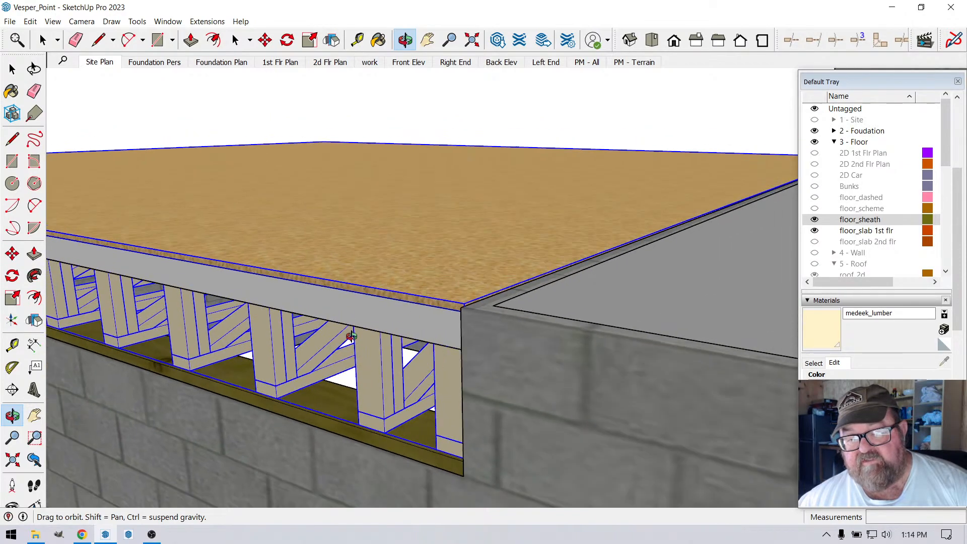
pyautogui.scroll(2, 364, 339)
pyautogui.moveTo(376, 339); pyautogui.dragTo(560, 381)
pyautogui.scroll(2, 560, 382)
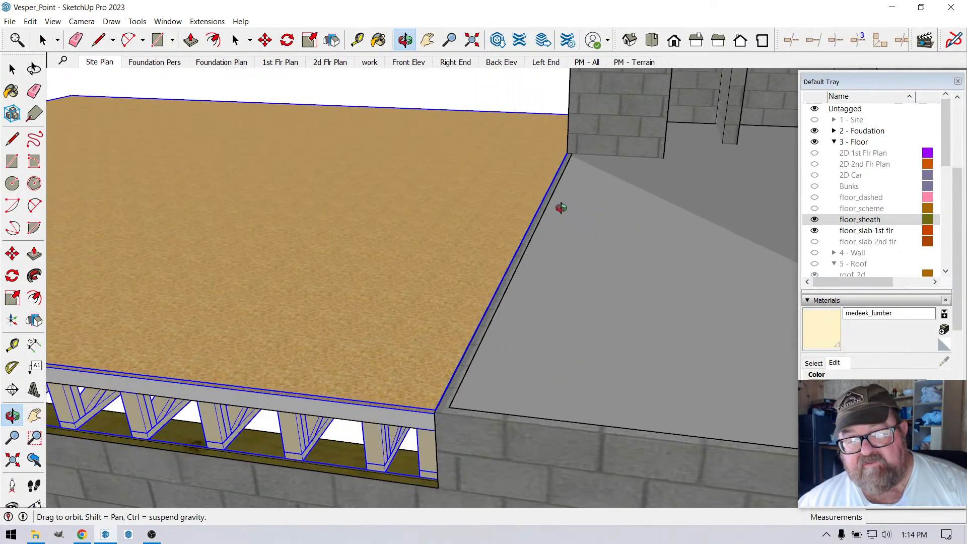
pyautogui.scroll(3, 557, 210)
pyautogui.scroll(-3, 515, 240)
pyautogui.moveTo(449, 290); pyautogui.dragTo(637, 351)
pyautogui.scroll(-3, 499, 323)
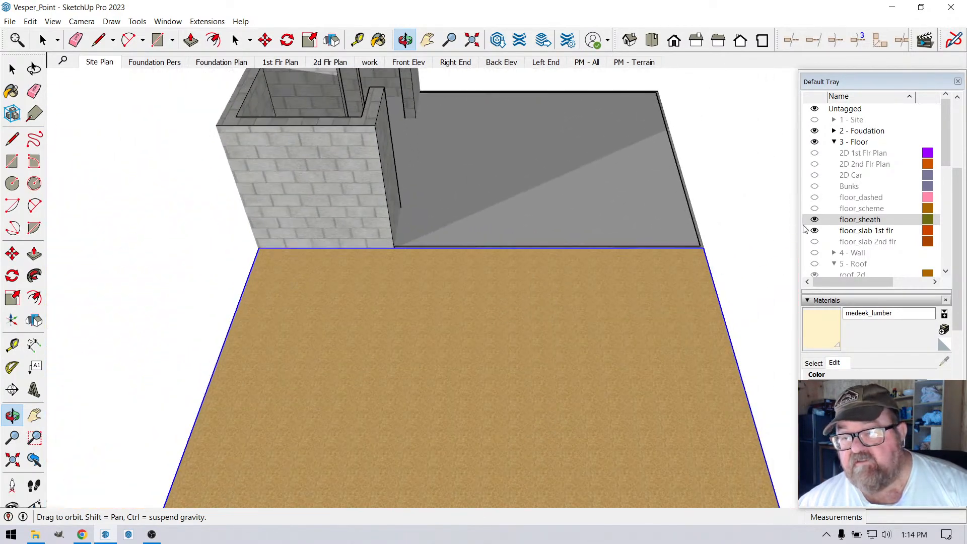
# - Show the 2D 1st Flr Plan tag and select the wide grey plan surface inside the building group
pyautogui.click(814, 153)
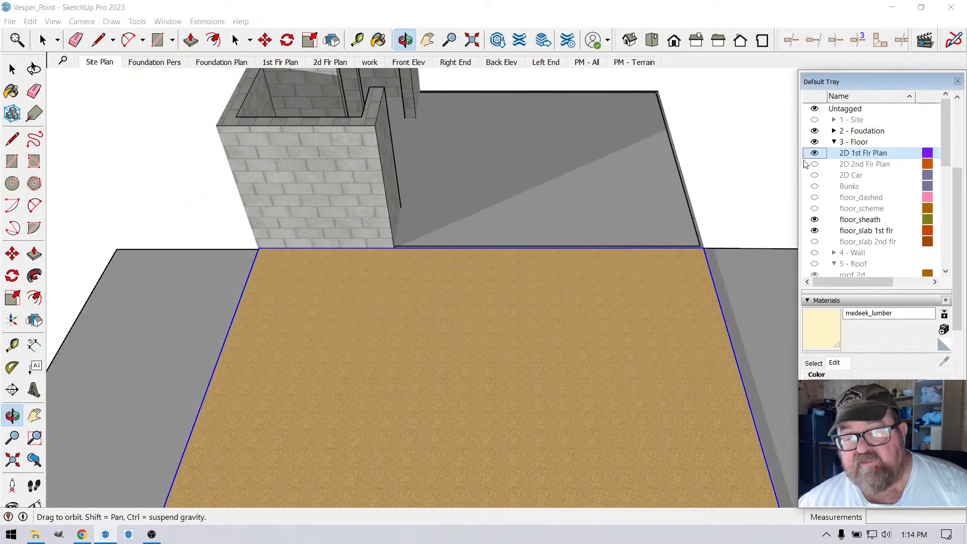
pyautogui.scroll(-6, 448, 271)
pyautogui.scroll(2, 277, 327)
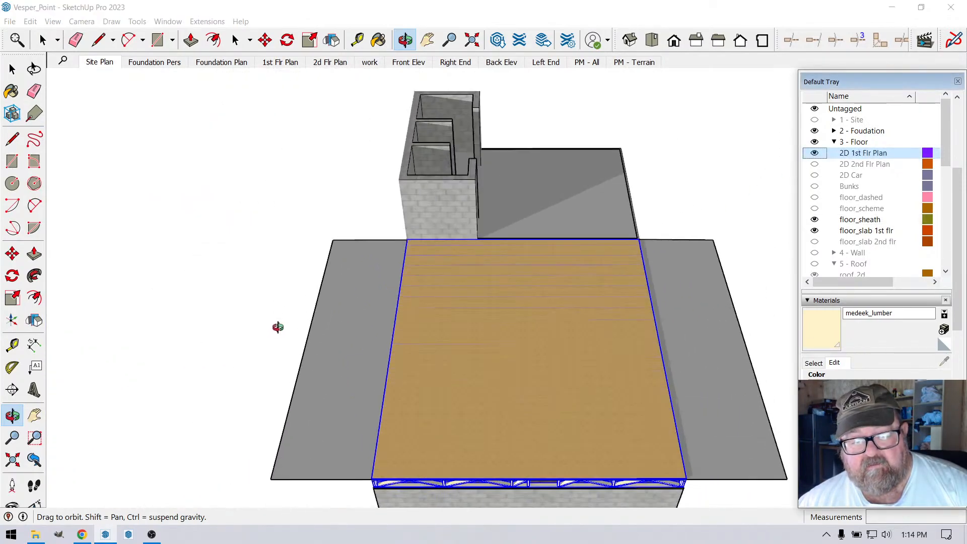
pyautogui.scroll(1, 277, 328)
pyautogui.click(44, 40)
pyautogui.click(216, 151)
pyautogui.scroll(-2, 273, 253)
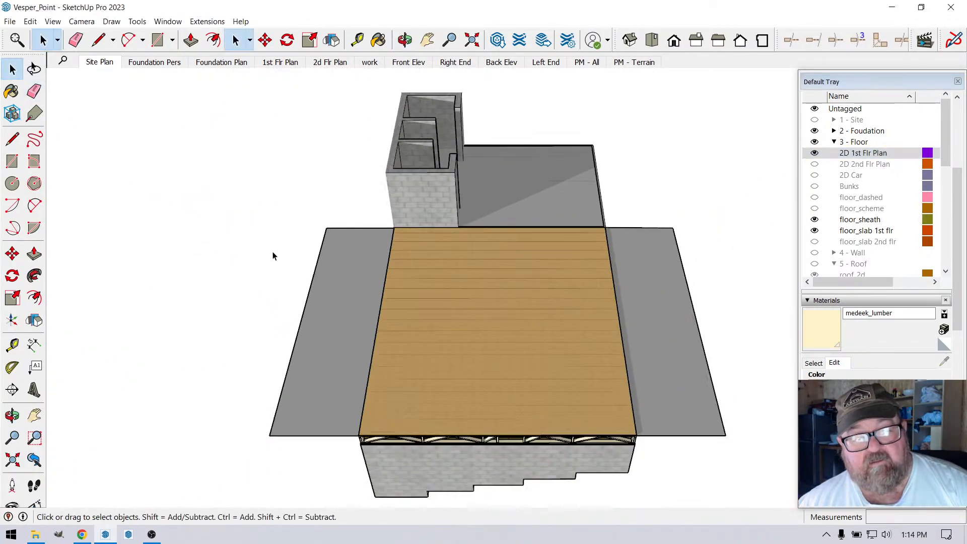
pyautogui.scroll(-2, 274, 256)
pyautogui.click(592, 258)
pyautogui.scroll(4, 510, 275)
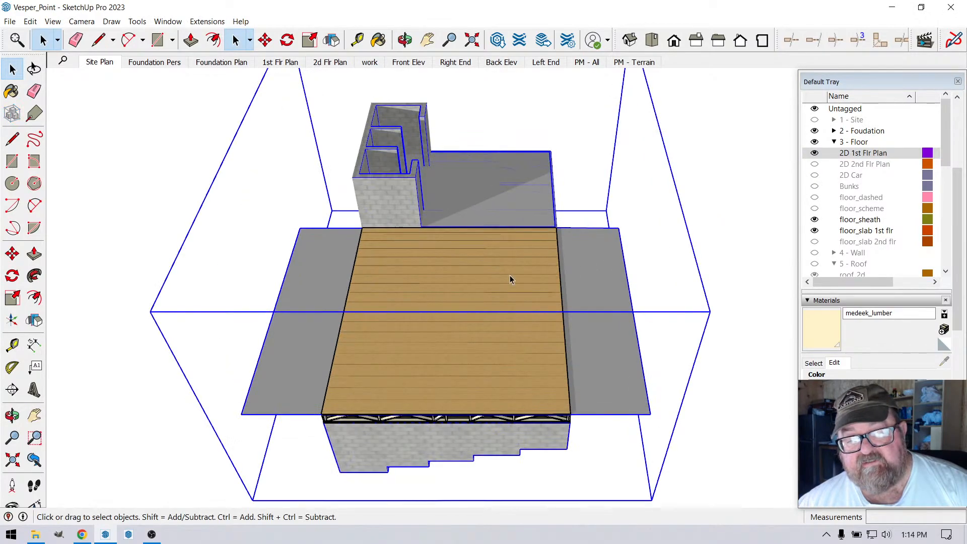
pyautogui.doubleClick(595, 266)
pyautogui.click(597, 263)
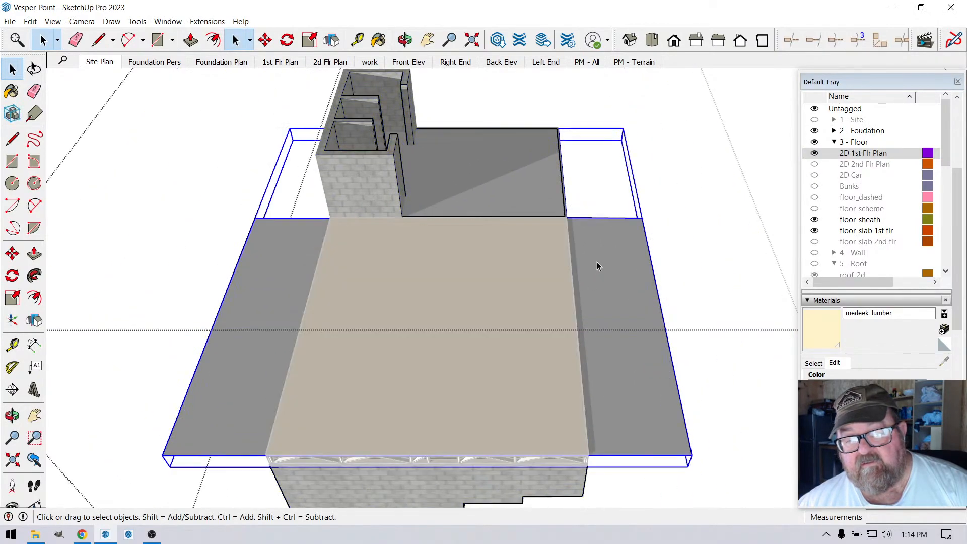
# - Hide the 2D 1st Flr Plan tag and close the building group
pyautogui.click(406, 40)
pyautogui.moveTo(544, 287); pyautogui.dragTo(355, 429)
pyautogui.click(815, 153)
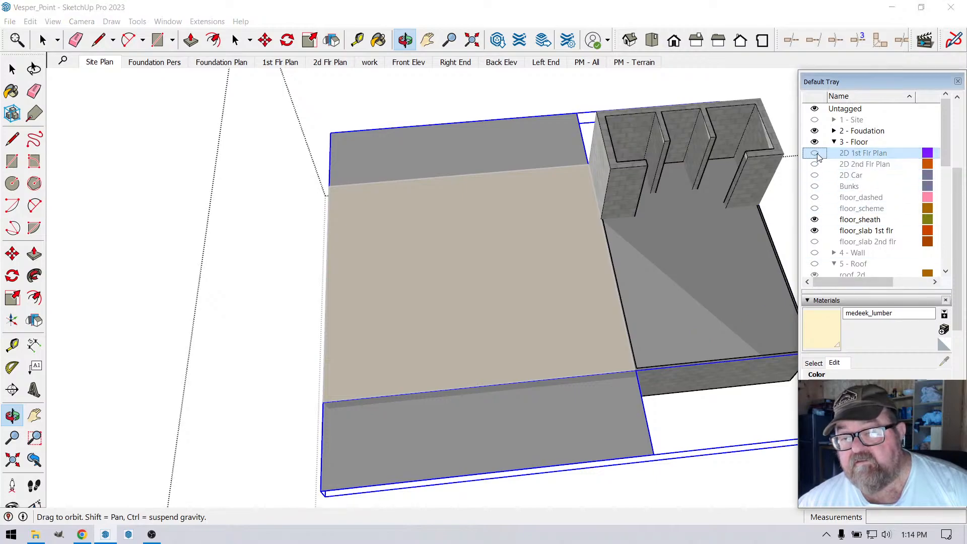
pyautogui.click(43, 40)
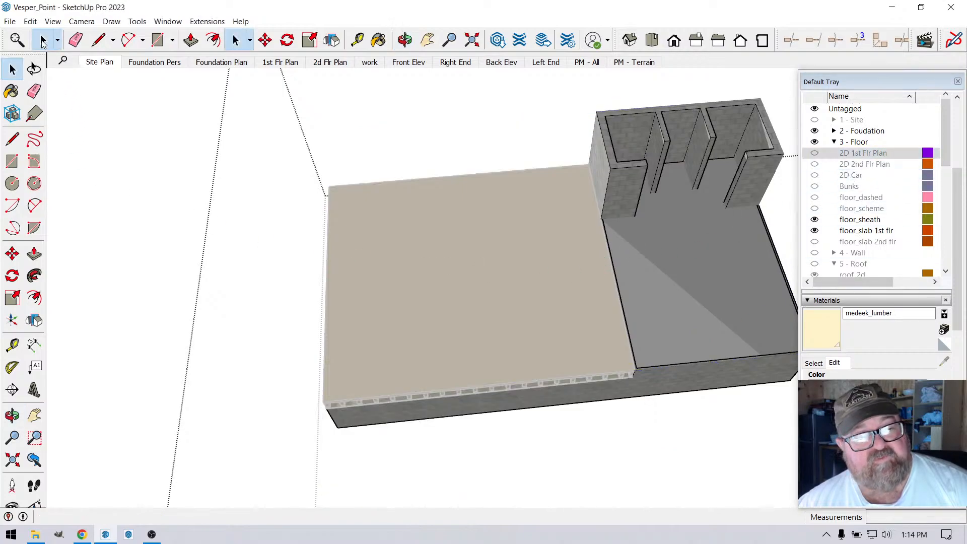
pyautogui.click(144, 162)
pyautogui.scroll(2, 496, 302)
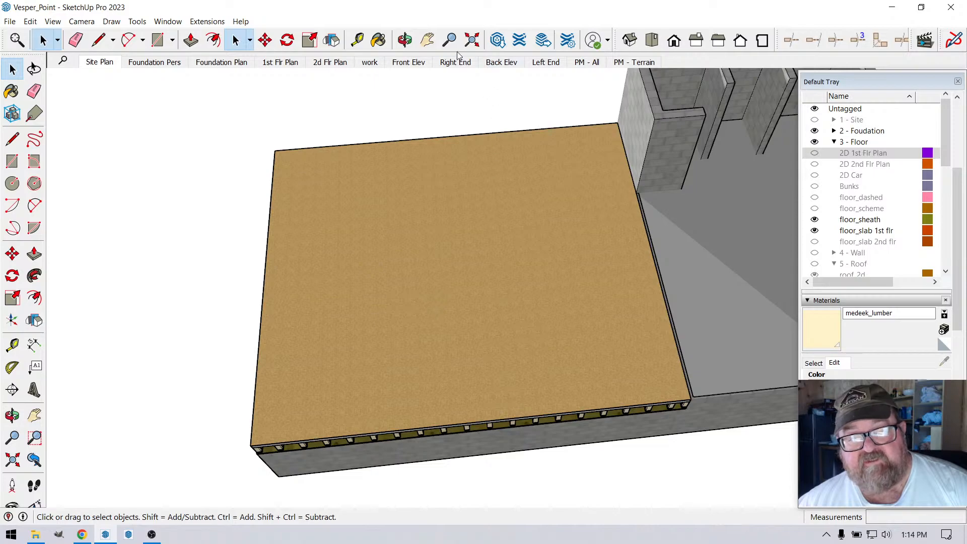
# - Switch to the 1st Flr Plan scene and examine the dividing wall and door openings between the bunk room and the washroom
pyautogui.click(405, 40)
pyautogui.scroll(-1, 393, 343)
pyautogui.moveTo(494, 309); pyautogui.dragTo(506, 234)
pyautogui.scroll(-1, 512, 282)
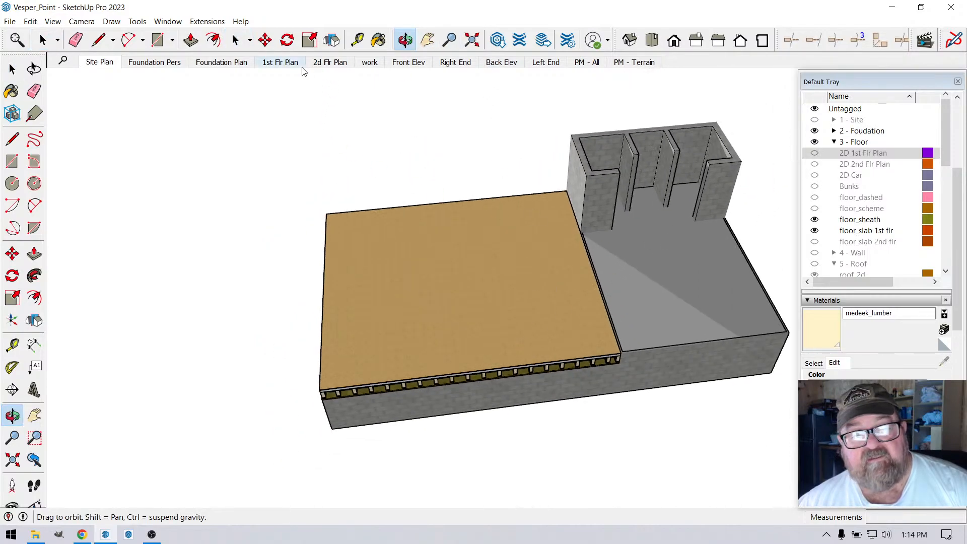
pyautogui.click(280, 62)
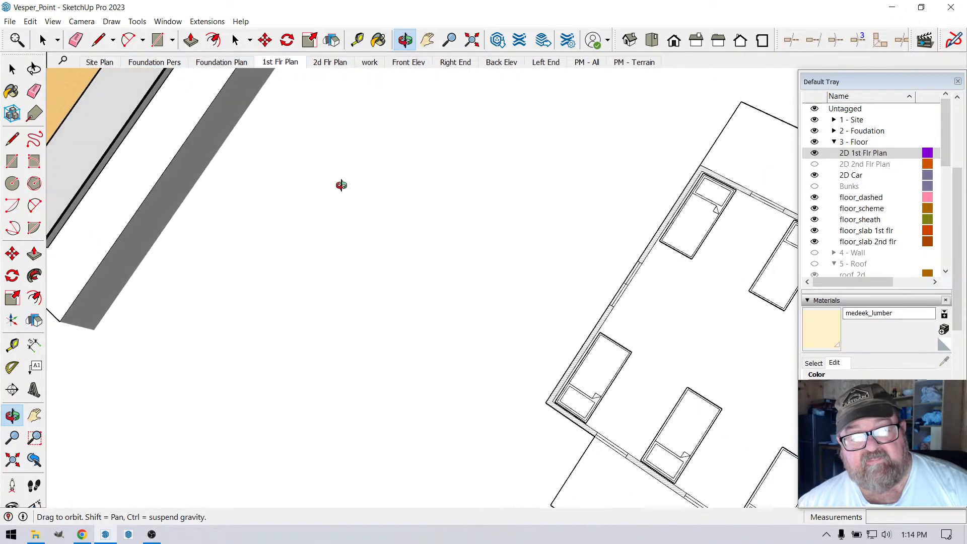
pyautogui.scroll(1, 376, 324)
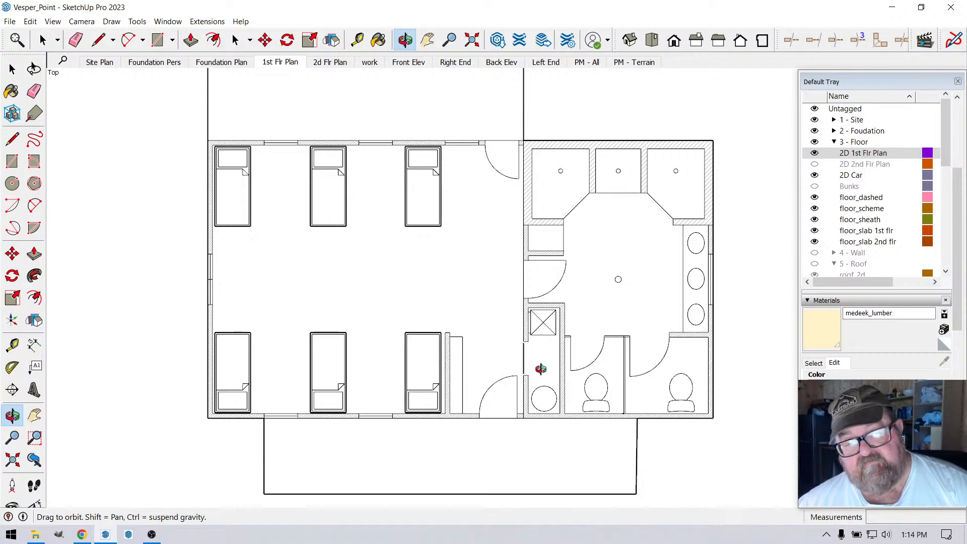
pyautogui.scroll(4, 540, 370)
pyautogui.scroll(-1, 460, 207)
pyautogui.scroll(1, 492, 220)
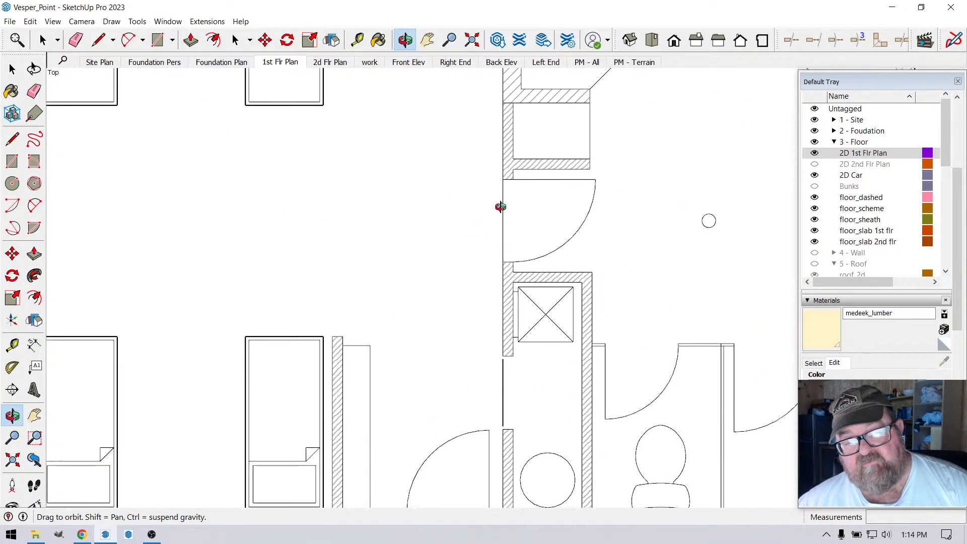
pyautogui.scroll(2, 500, 207)
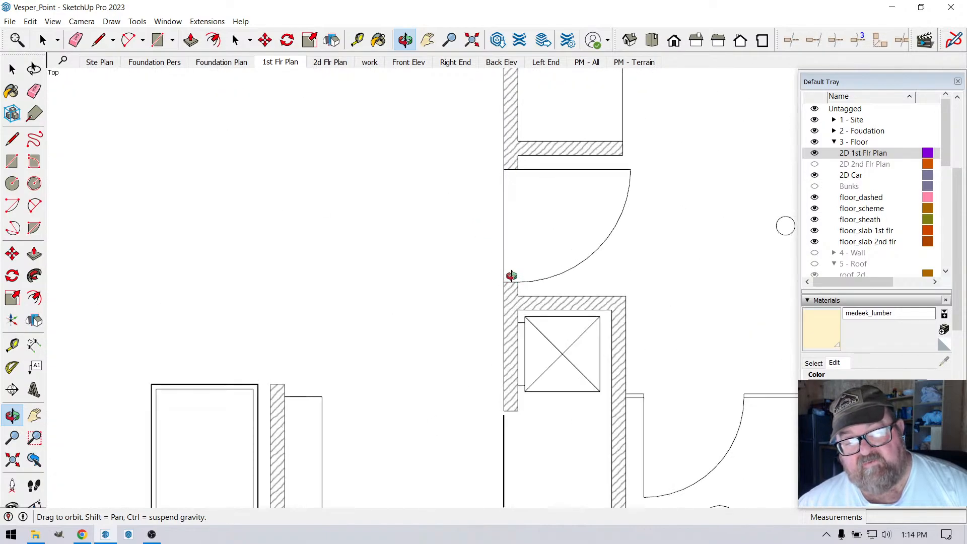
pyautogui.scroll(-3, 495, 297)
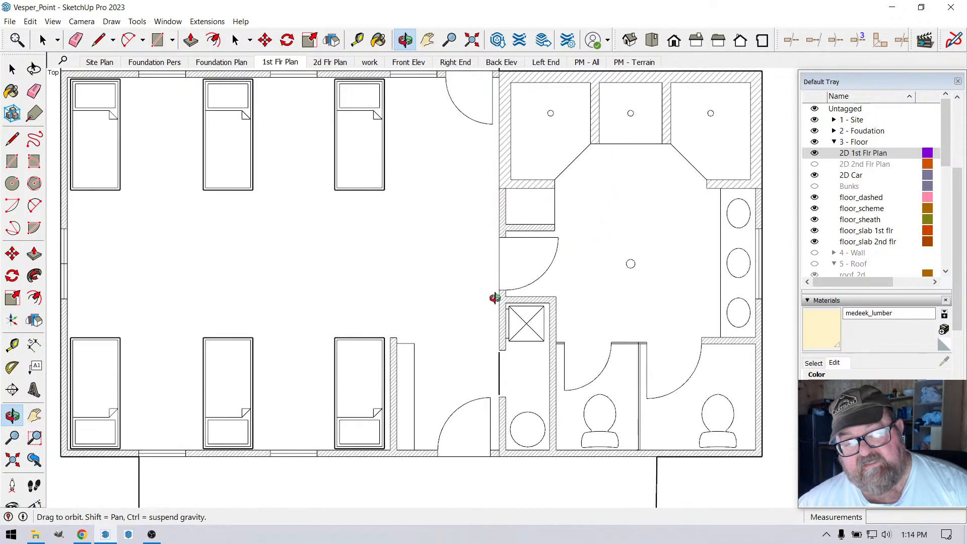
pyautogui.scroll(-2, 486, 290)
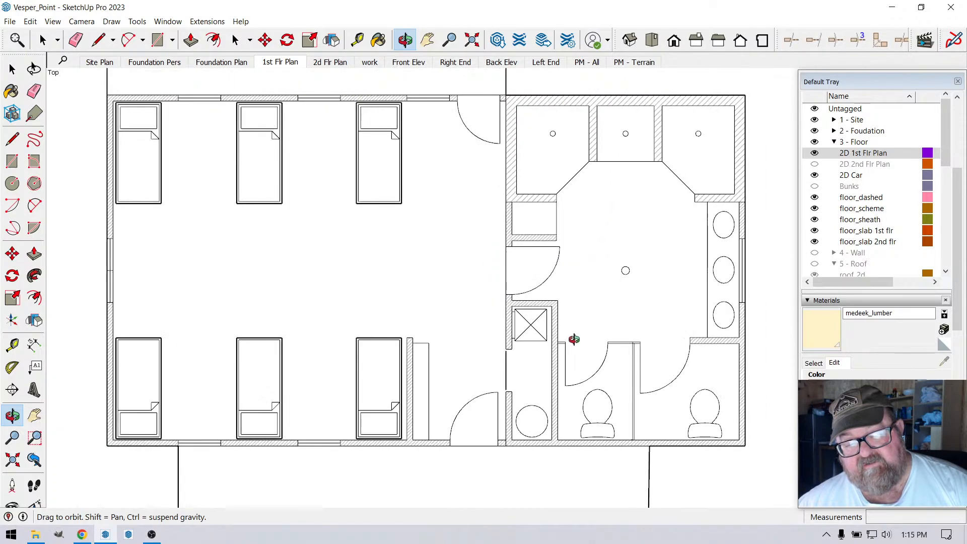
pyautogui.scroll(-1, 525, 356)
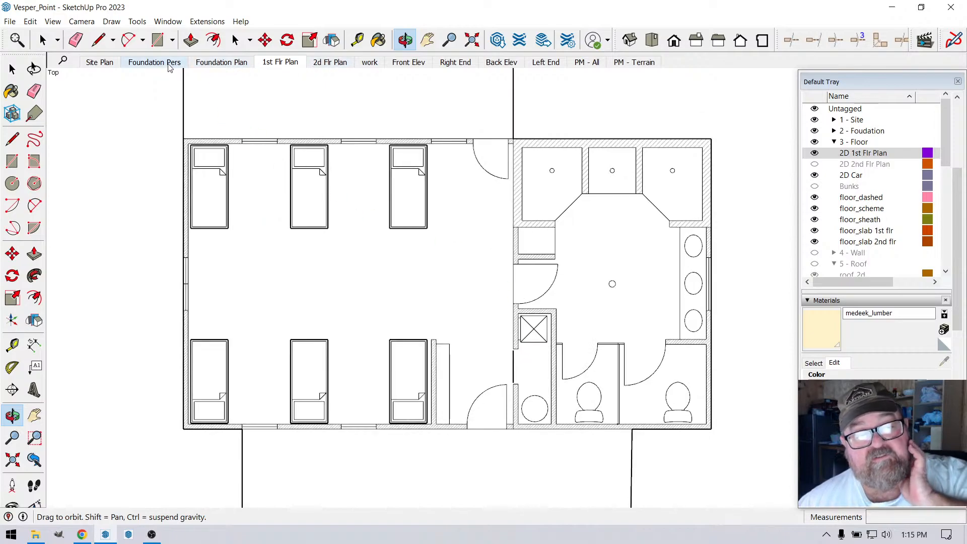
# - View the truss framing in the Foundation Pers scene and switch to the Foundation Plan scene
pyautogui.click(155, 62)
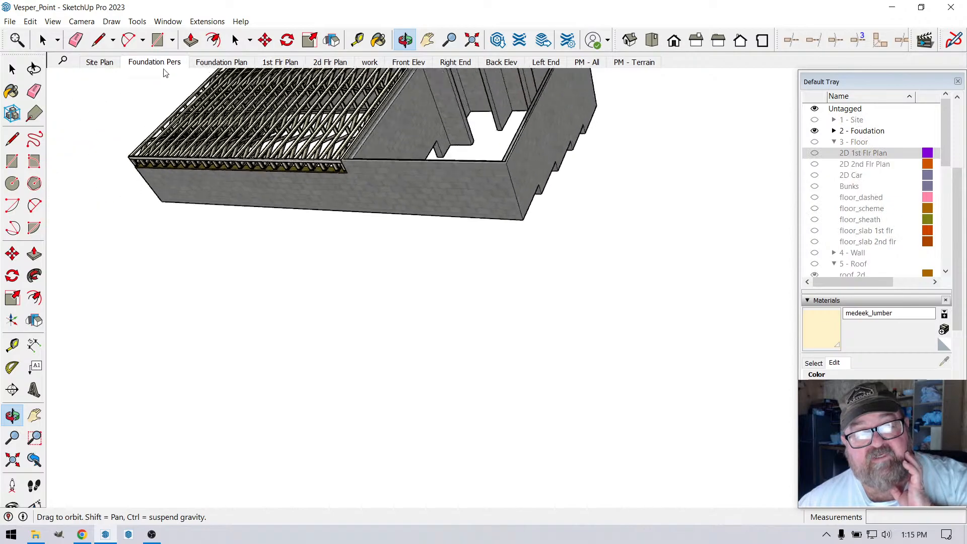
pyautogui.moveTo(175, 183); pyautogui.dragTo(445, 248)
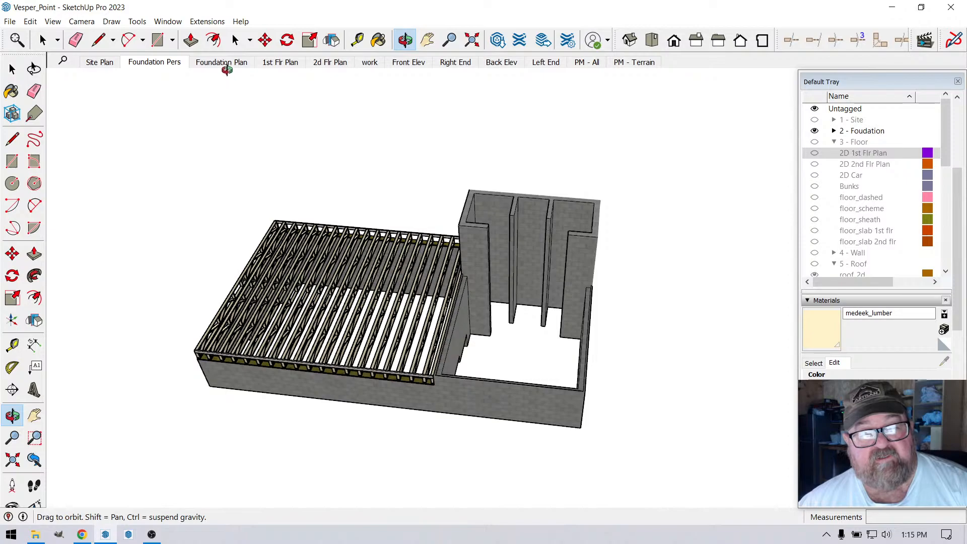
pyautogui.click(227, 62)
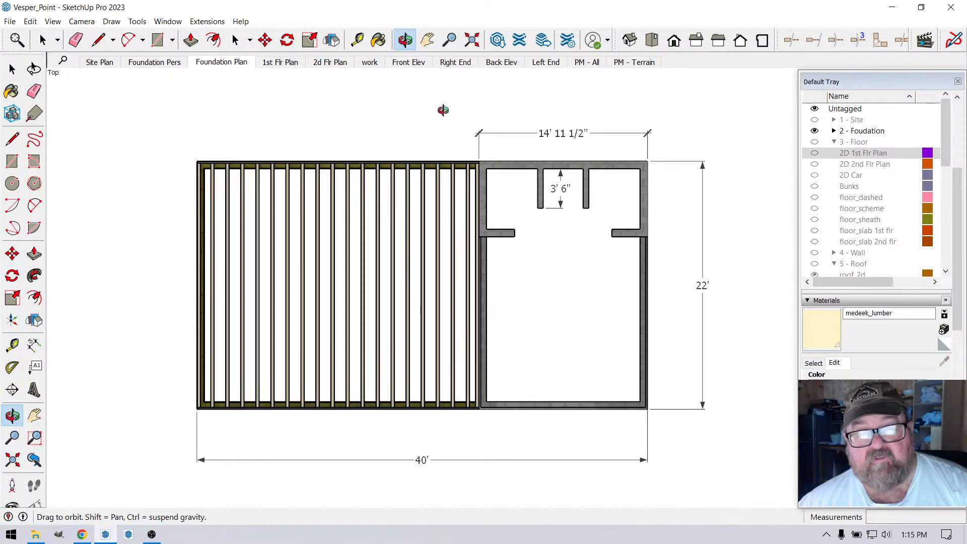
pyautogui.click(81, 21)
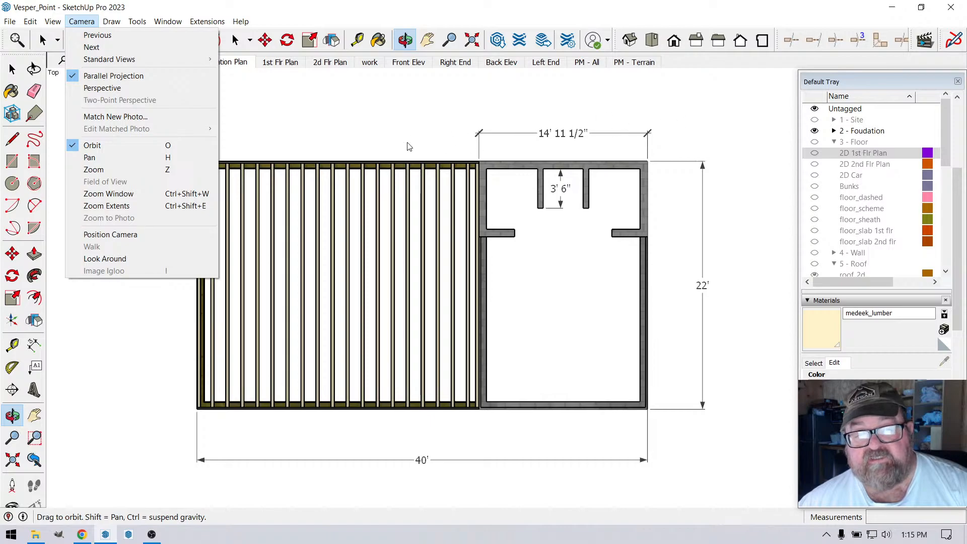
pyautogui.click(334, 14)
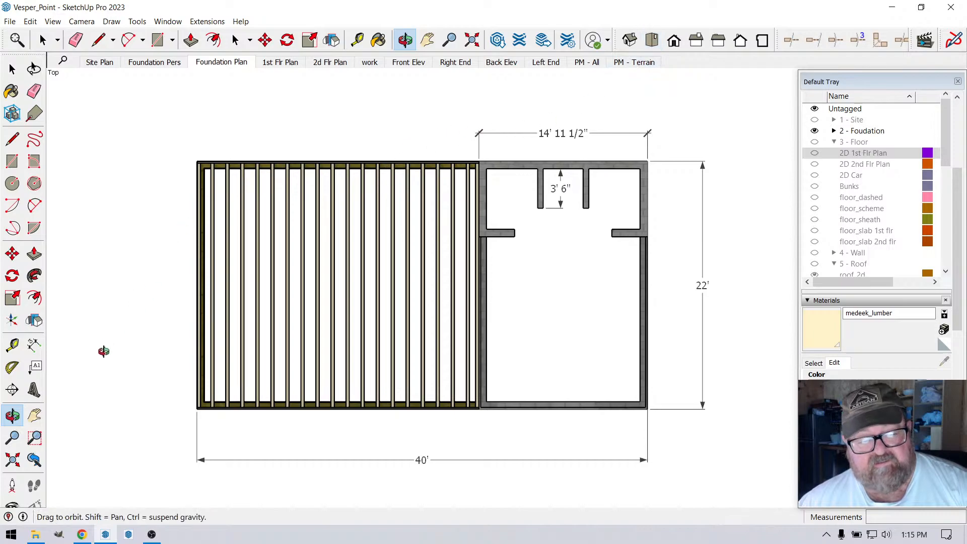
# - Check the trussed floor's length along its upper plan edge, from outer corner to dividing wall, with a temporary linear dimension
pyautogui.scroll(1, 93, 353)
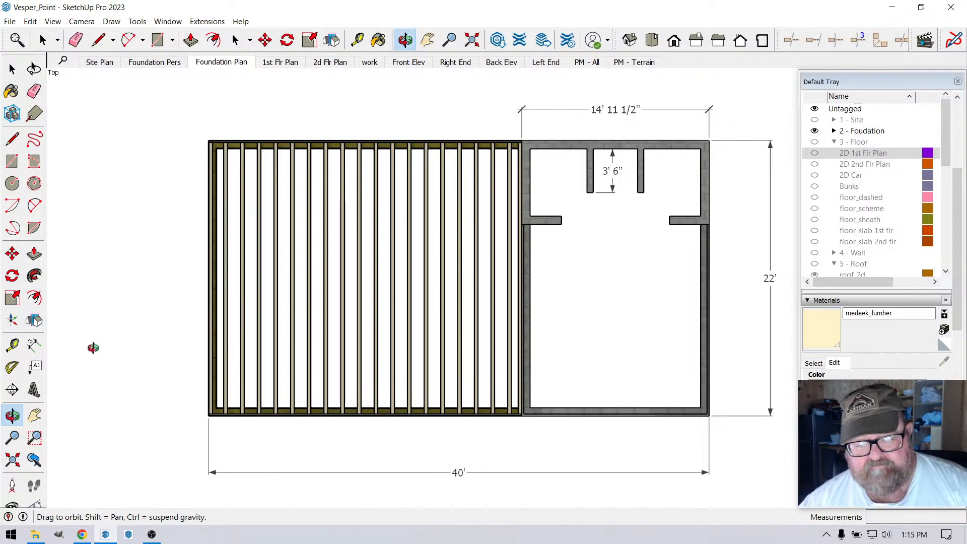
pyautogui.click(35, 345)
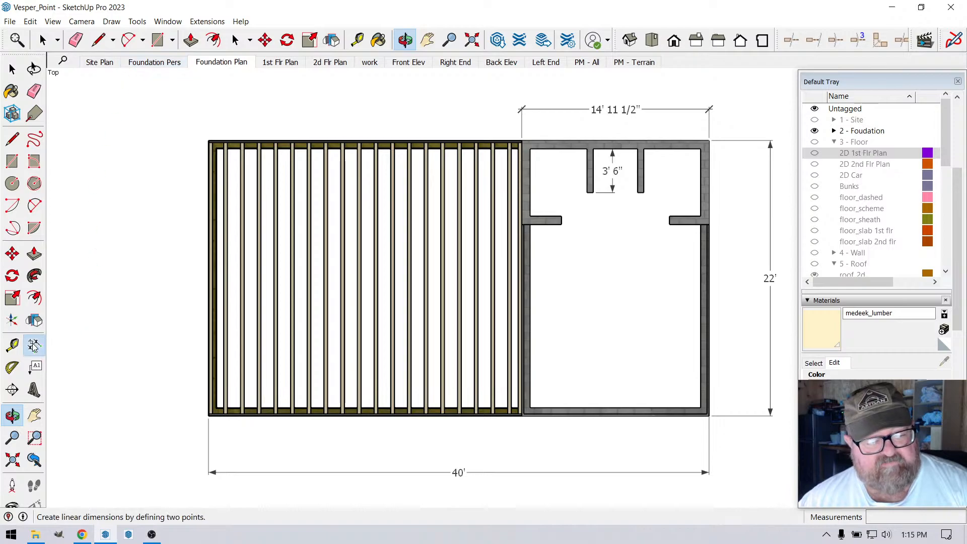
pyautogui.click(210, 142)
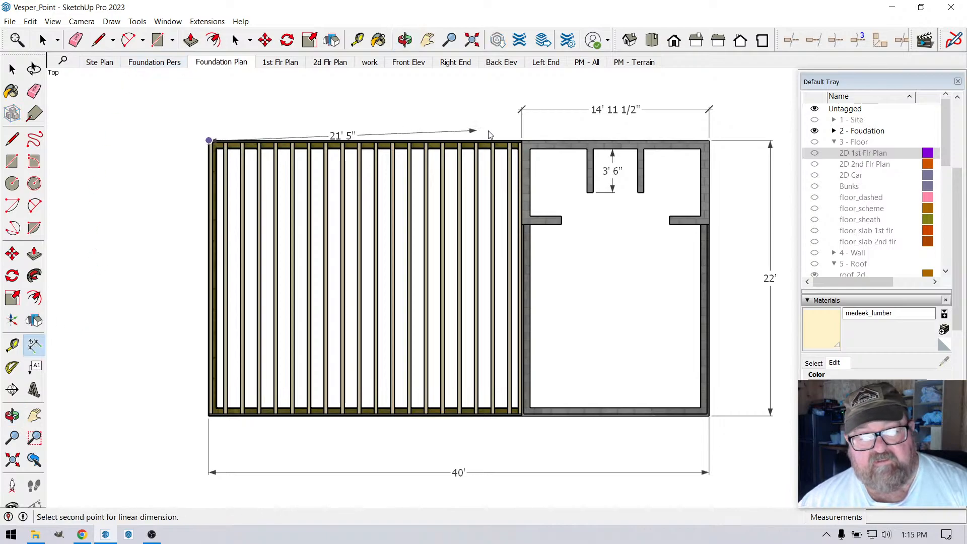
pyautogui.click(522, 142)
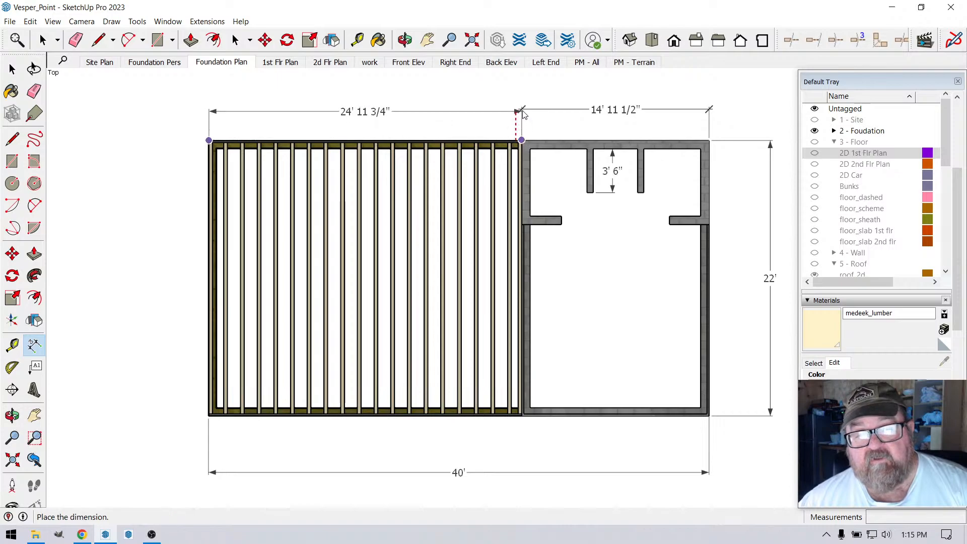
pyautogui.press('Escape')
# - Turn the foundation plan into a 3D view of the truss framing and set the camera to perspective
pyautogui.click(405, 39)
pyautogui.moveTo(389, 212); pyautogui.dragTo(588, 205)
pyautogui.scroll(5, 545, 372)
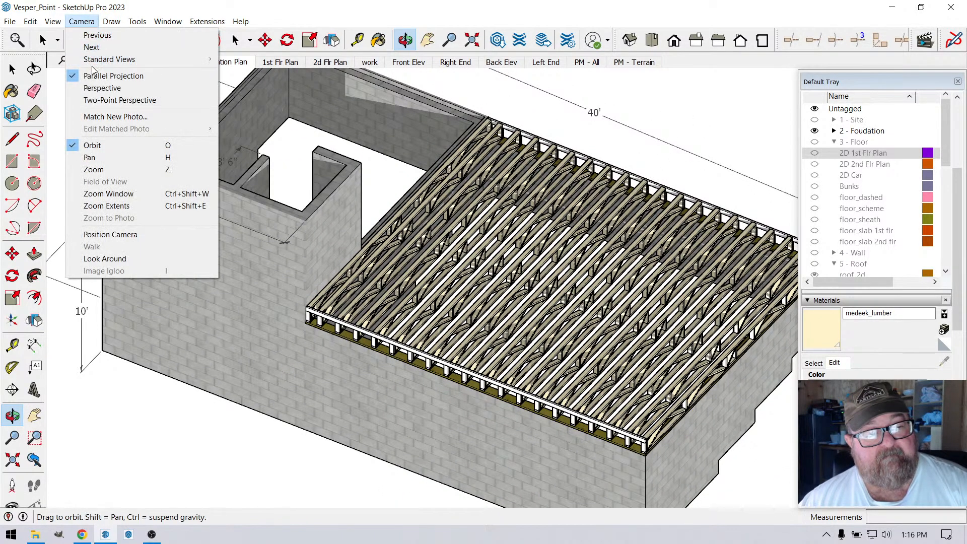
pyautogui.click(101, 88)
pyautogui.scroll(3, 420, 302)
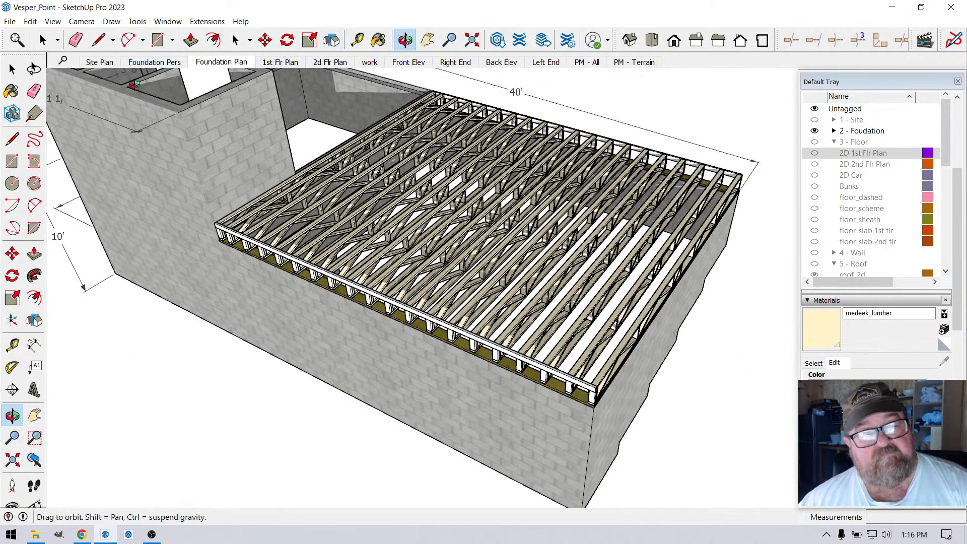
pyautogui.scroll(-3, 334, 349)
pyautogui.moveTo(335, 350); pyautogui.dragTo(158, 177)
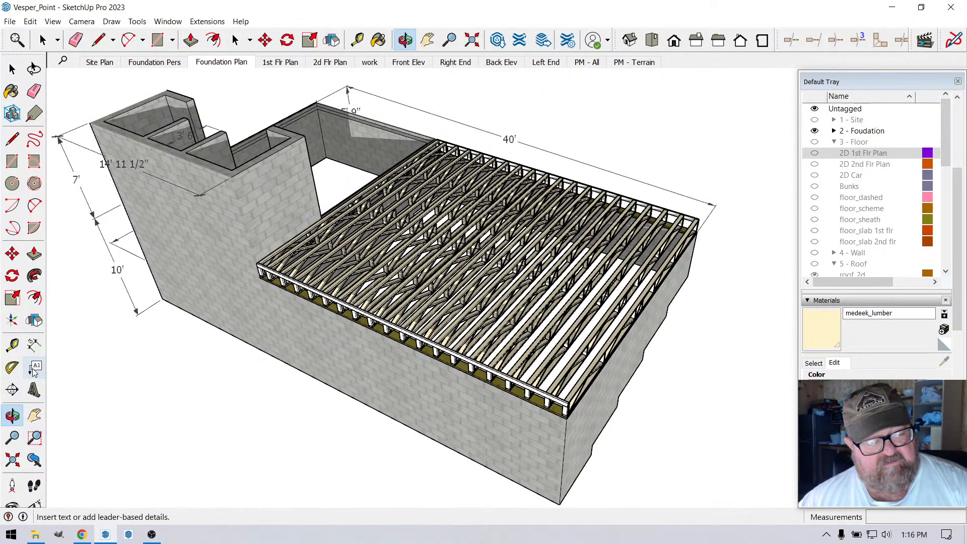
# - Try to dimension the trussed floor's front edge from the outer block corner below the sill plate to the tall wall
pyautogui.click(34, 344)
pyautogui.scroll(2, 613, 469)
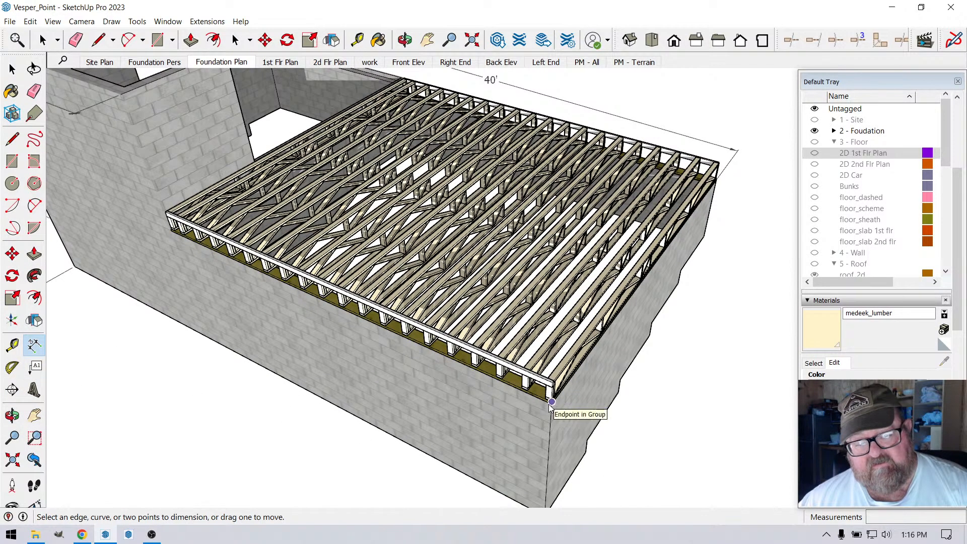
pyautogui.scroll(2, 552, 407)
pyautogui.scroll(3, 551, 408)
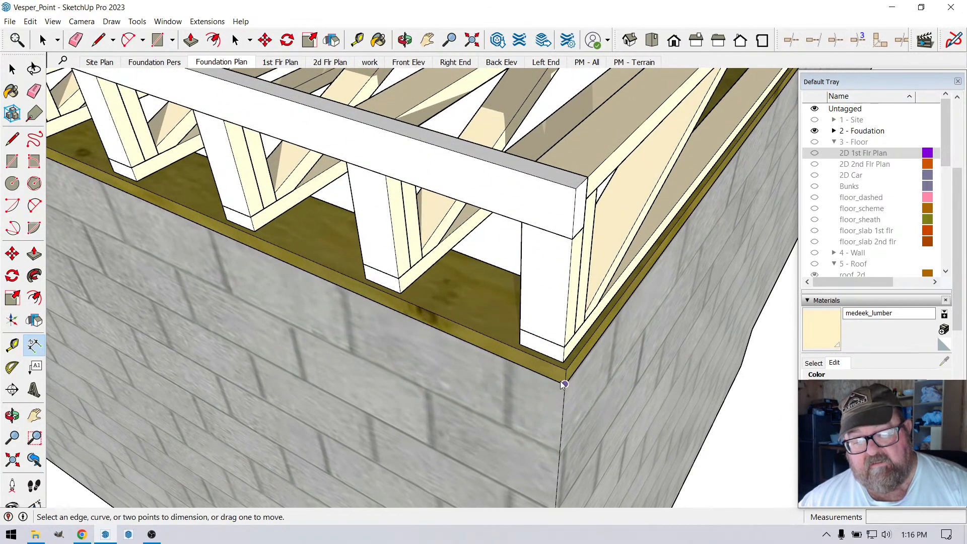
pyautogui.click(551, 406)
pyautogui.scroll(-1, 621, 440)
pyautogui.scroll(-5, 623, 443)
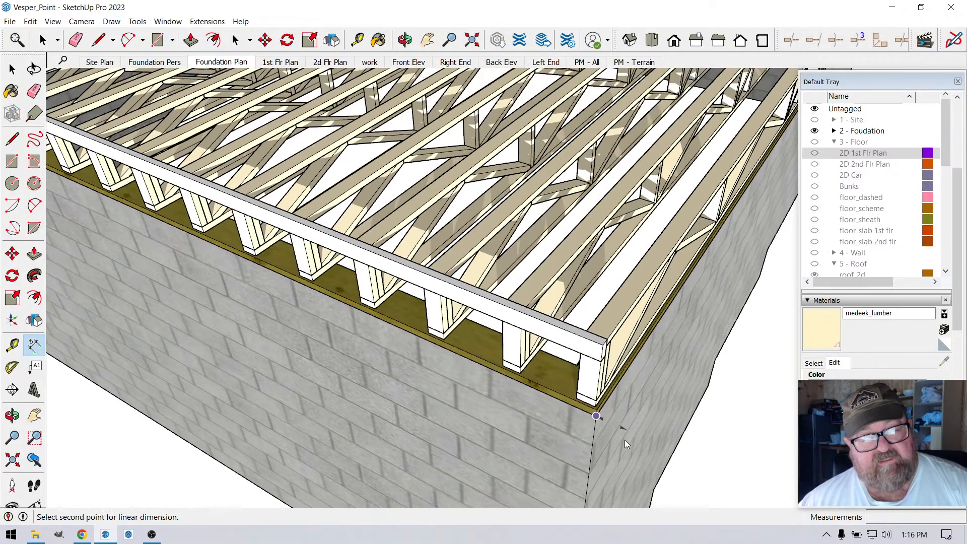
pyautogui.scroll(-4, 264, 271)
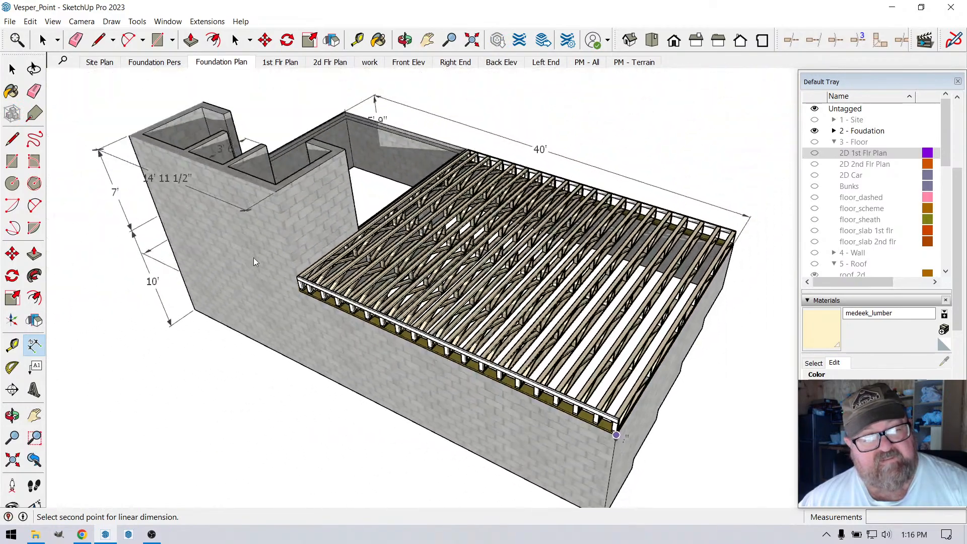
pyautogui.scroll(6, 267, 266)
pyautogui.scroll(6, 319, 313)
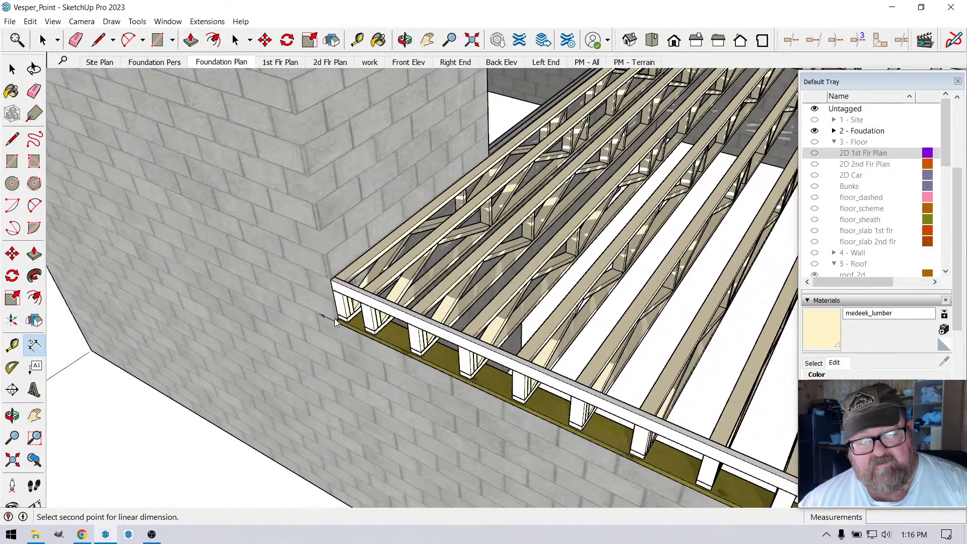
pyautogui.scroll(2, 335, 322)
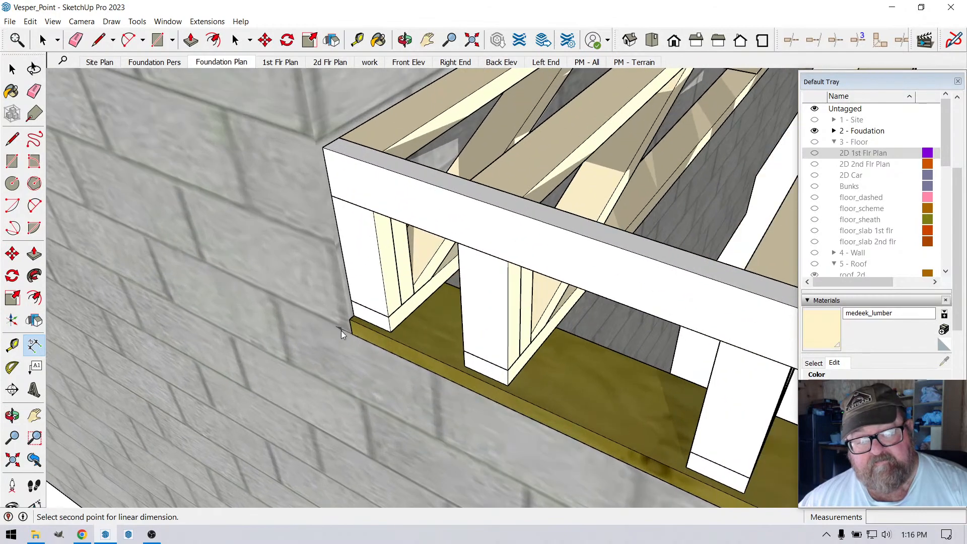
pyautogui.click(352, 332)
pyautogui.scroll(-5, 342, 322)
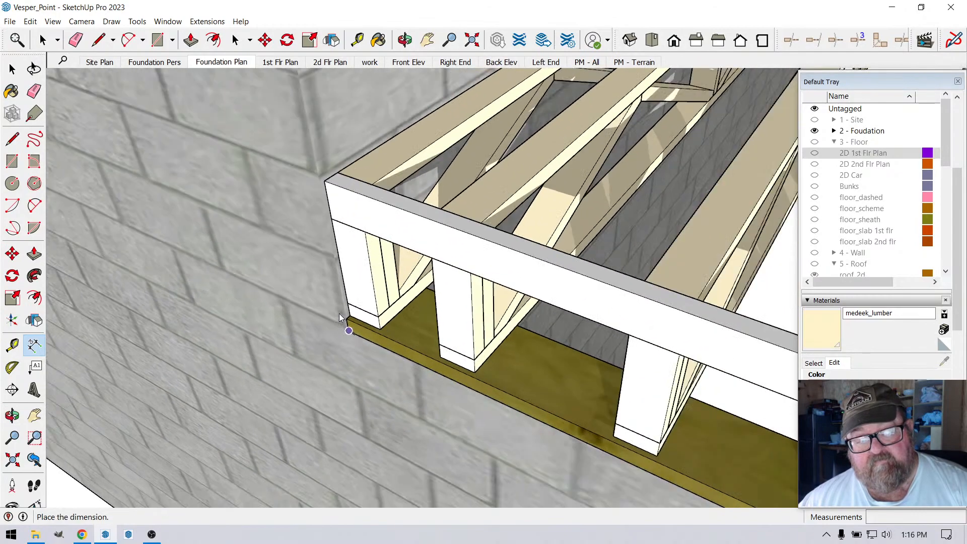
pyautogui.scroll(-6, 340, 313)
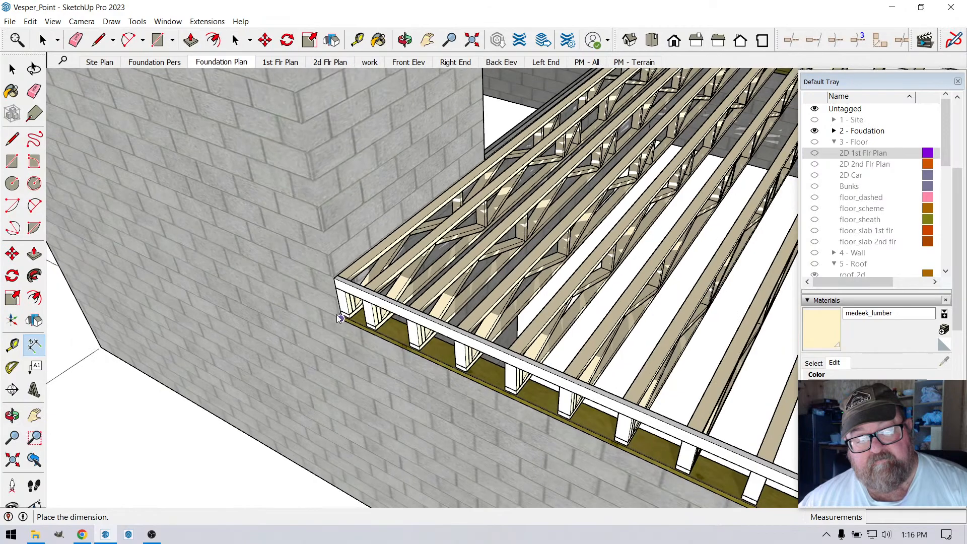
pyautogui.scroll(-5, 338, 316)
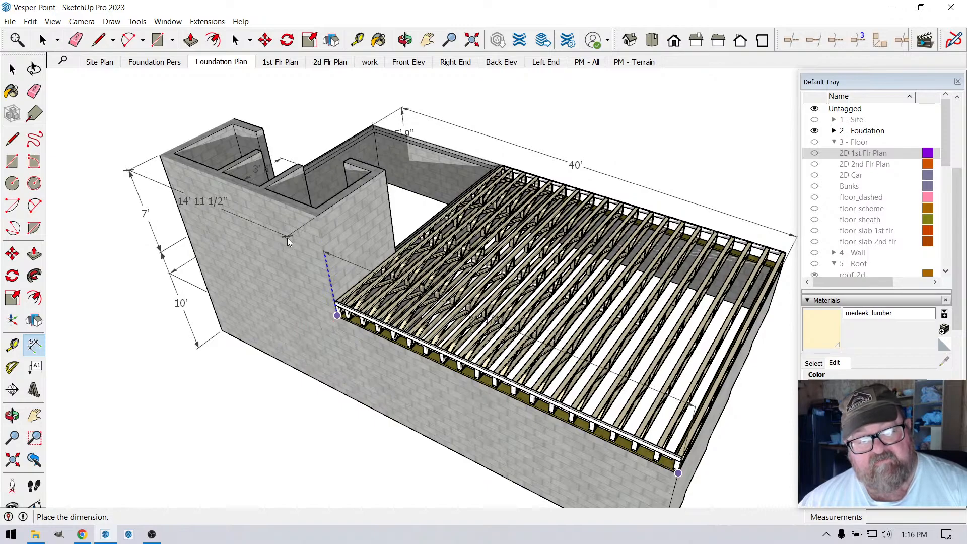
pyautogui.press('Escape')
# - Examine where the 14' 11 1/2" dimension attaches at the tall block wall's upper front corner
pyautogui.scroll(2, 326, 215)
pyautogui.scroll(1, 327, 215)
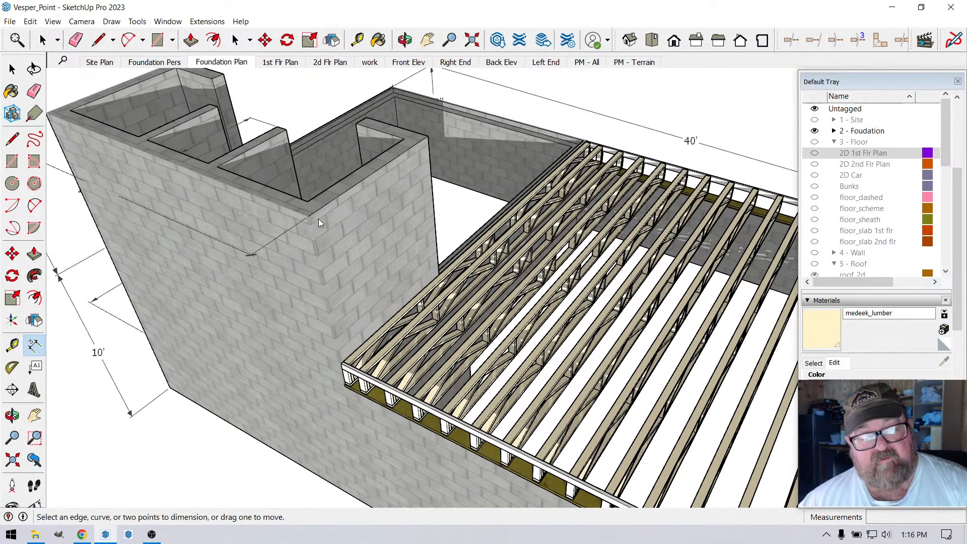
pyautogui.scroll(1, 306, 227)
pyautogui.scroll(1, 306, 227)
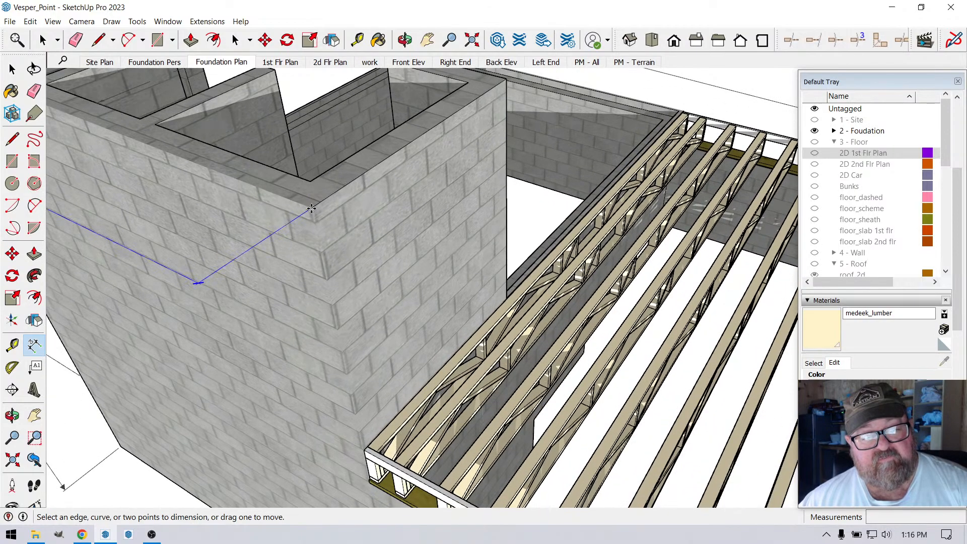
pyautogui.scroll(1, 310, 204)
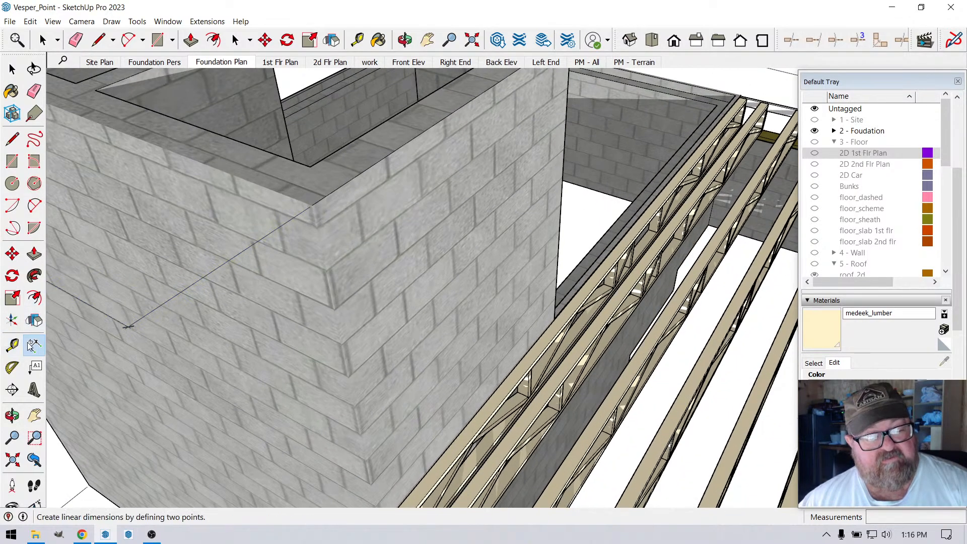
pyautogui.scroll(1, 312, 212)
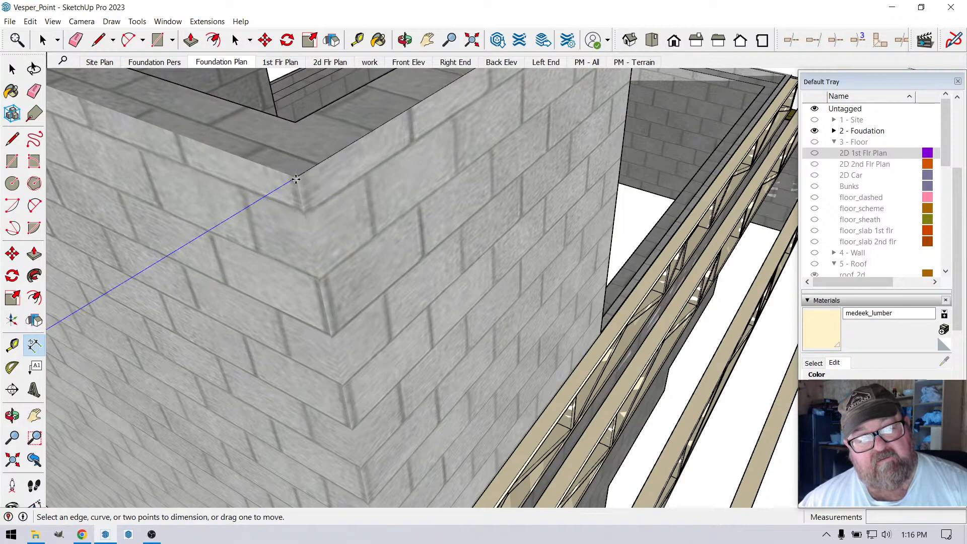
pyautogui.scroll(-10, 297, 179)
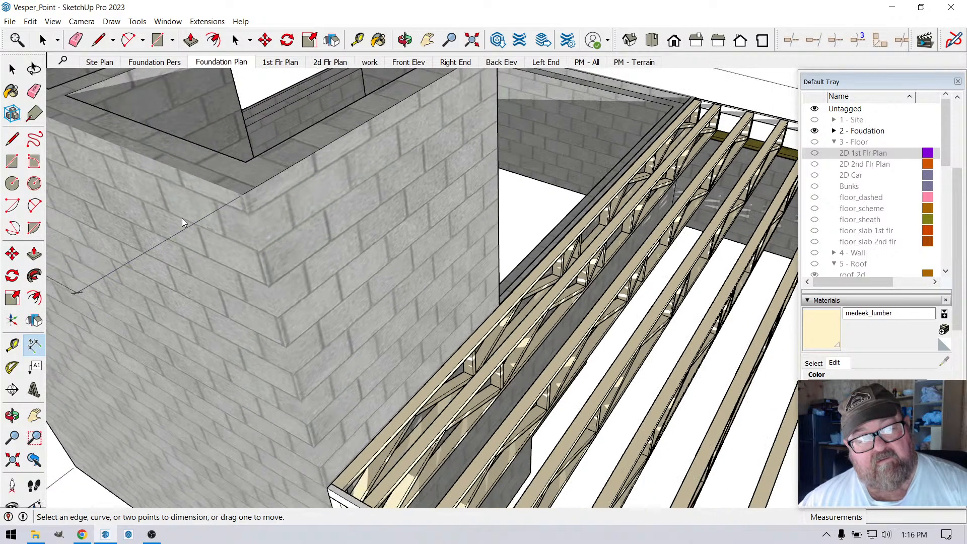
pyautogui.scroll(-4, 190, 239)
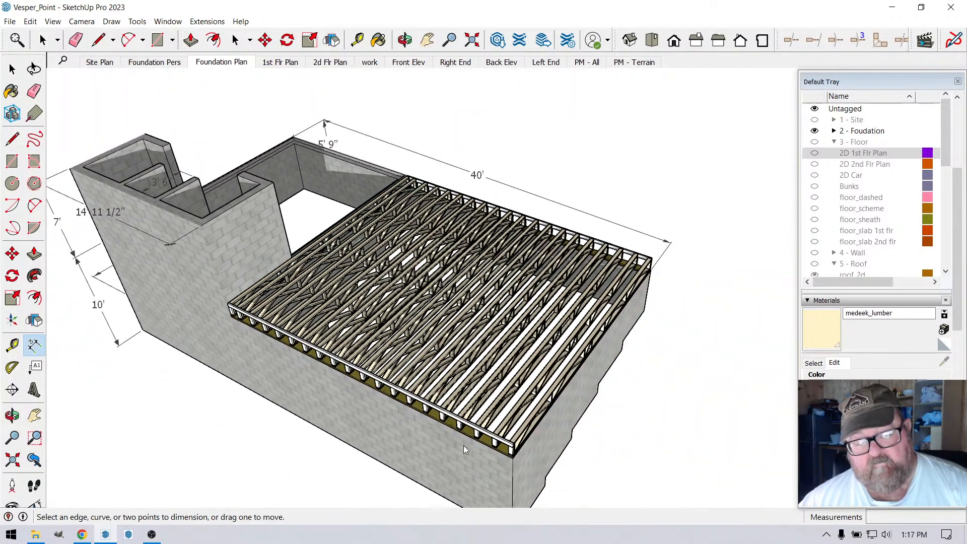
# - Try to dimension from the outer block corner below the sill plate to the tall block wall's upper front corner
pyautogui.scroll(12, 534, 477)
pyautogui.scroll(3, 547, 477)
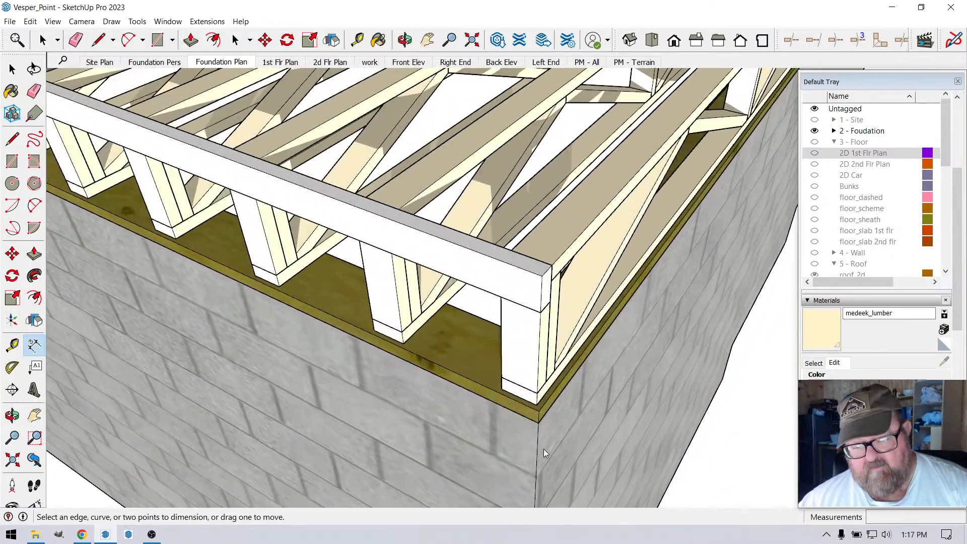
pyautogui.click(539, 423)
pyautogui.scroll(-5, 552, 455)
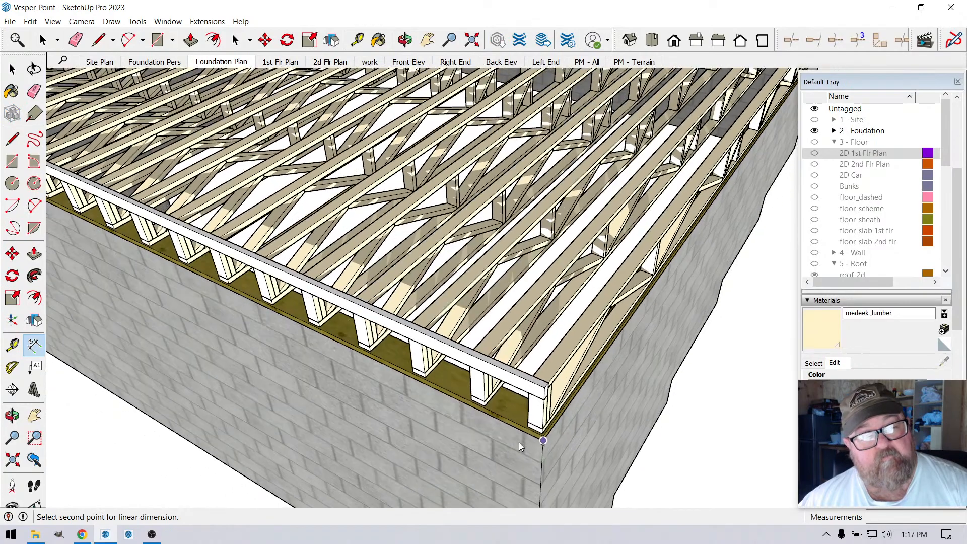
pyautogui.scroll(-6, 521, 447)
pyautogui.scroll(5, 113, 146)
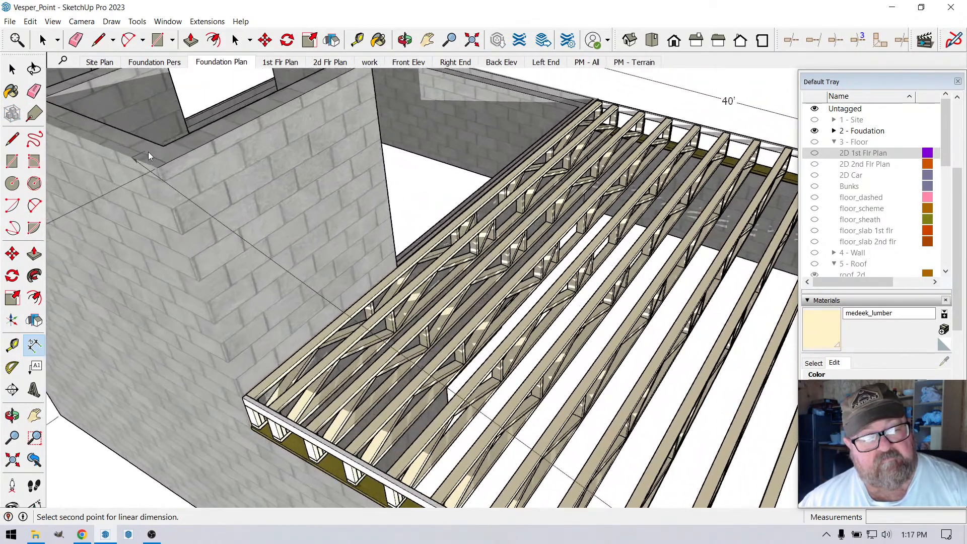
pyautogui.scroll(4, 149, 157)
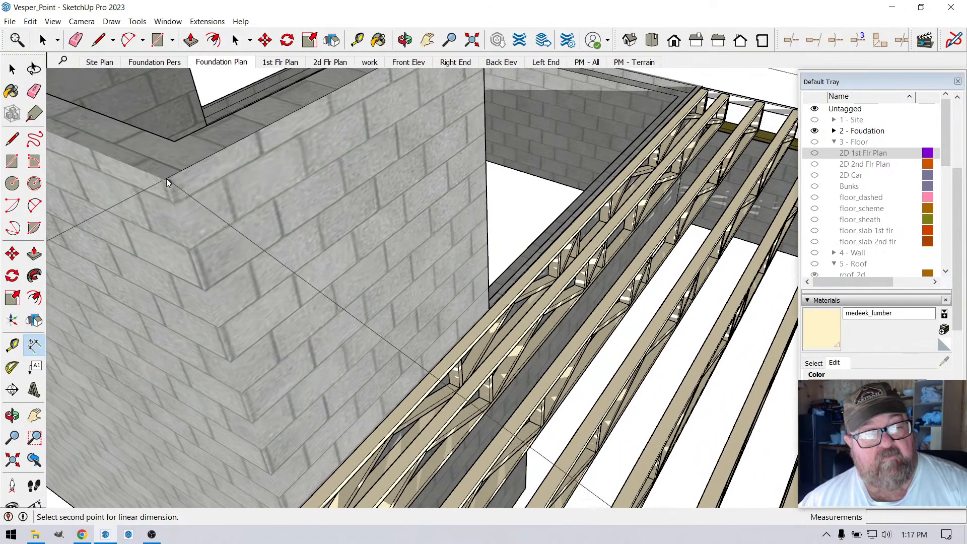
pyautogui.click(165, 182)
pyautogui.scroll(-4, 164, 183)
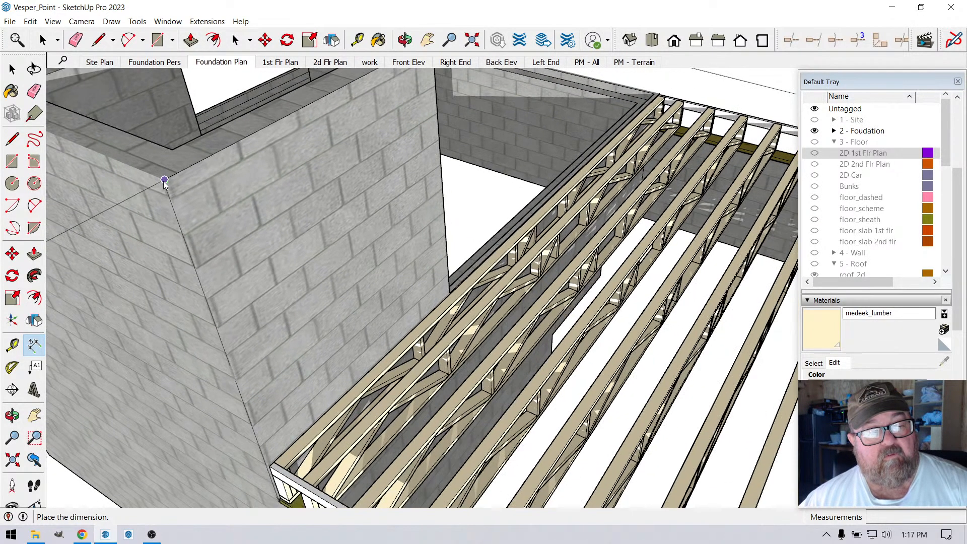
pyautogui.scroll(-5, 141, 194)
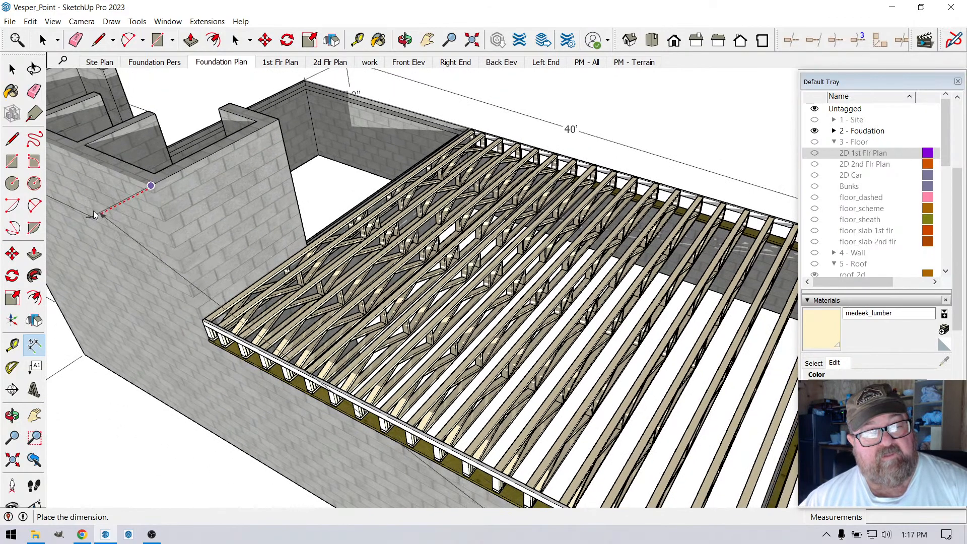
pyautogui.click(95, 215)
pyautogui.scroll(-2, 135, 176)
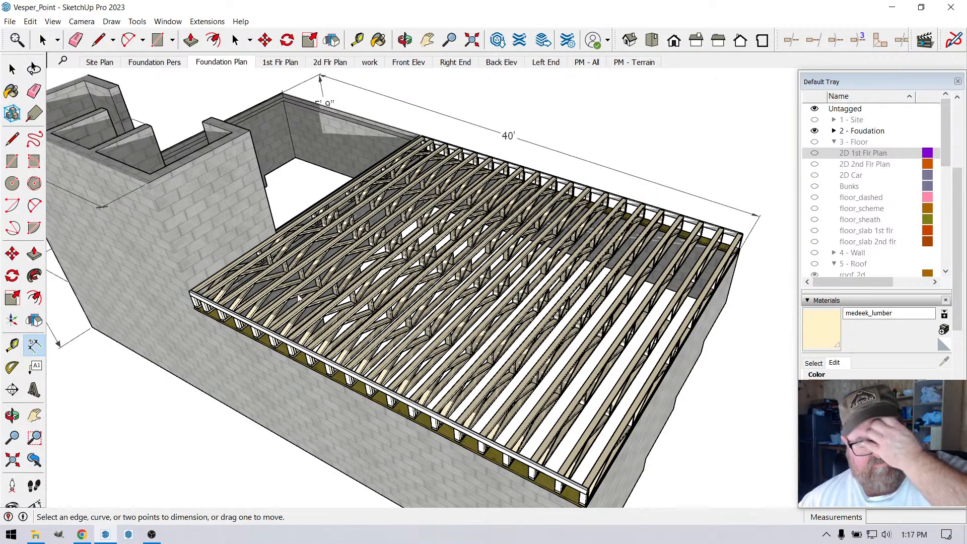
# - Dimension the trussed floor's front edge along the block wall, from the sill plate's lower corner at the tall wall to the outer wall corner
pyautogui.scroll(5, 211, 317)
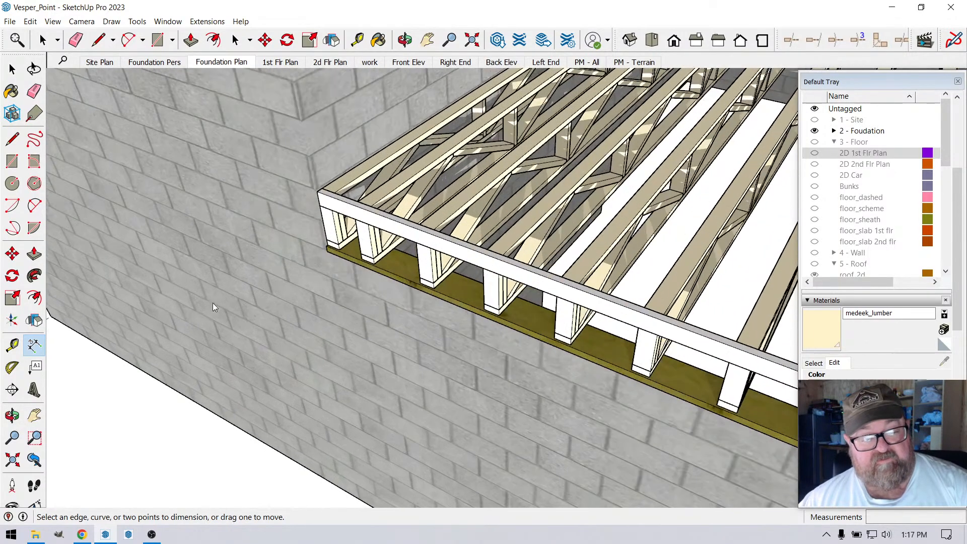
pyautogui.scroll(6, 307, 215)
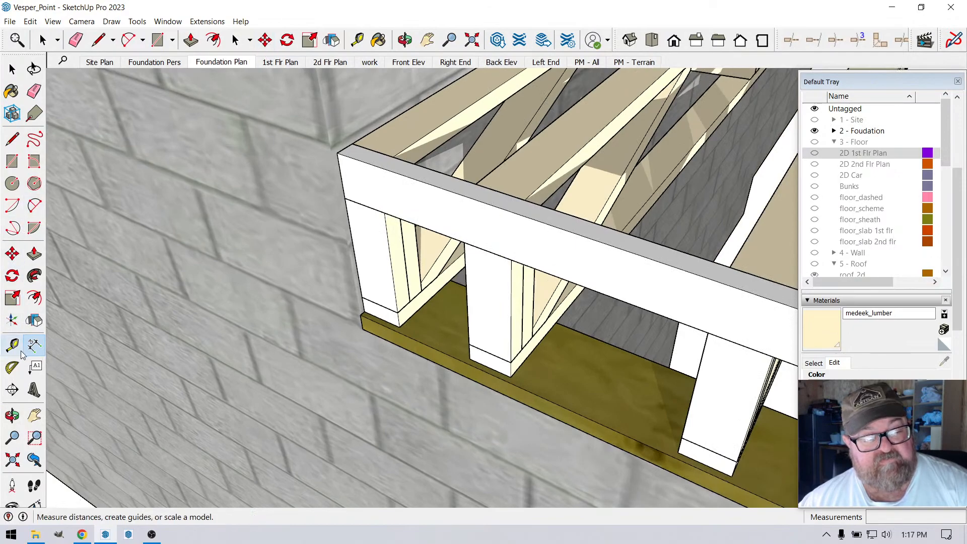
pyautogui.scroll(3, 352, 351)
pyautogui.scroll(2, 358, 338)
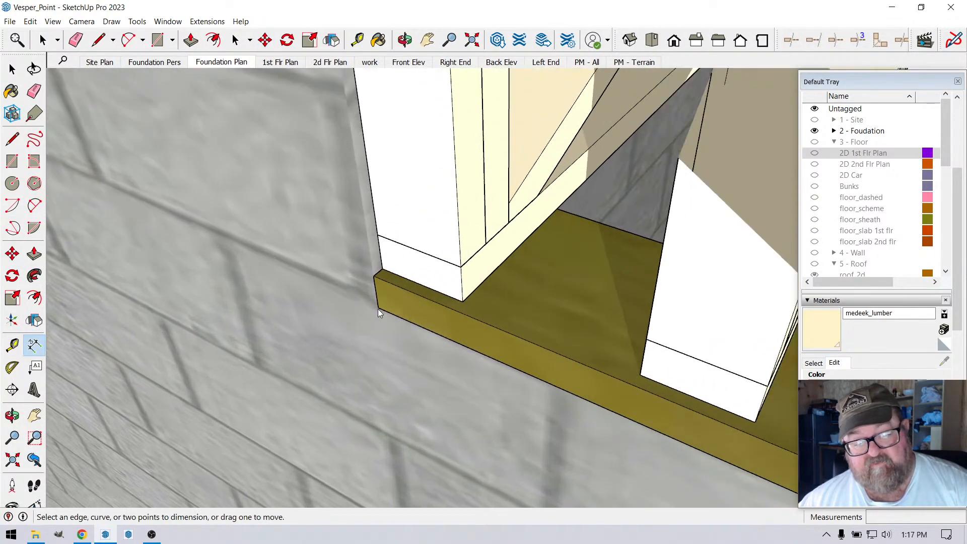
pyautogui.click(379, 309)
pyautogui.scroll(-5, 182, 313)
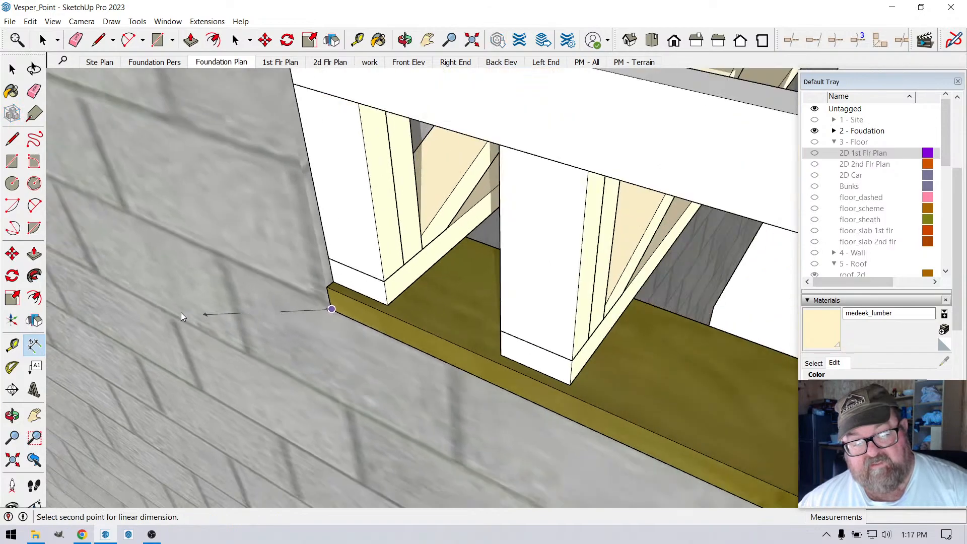
pyautogui.scroll(-6, 171, 311)
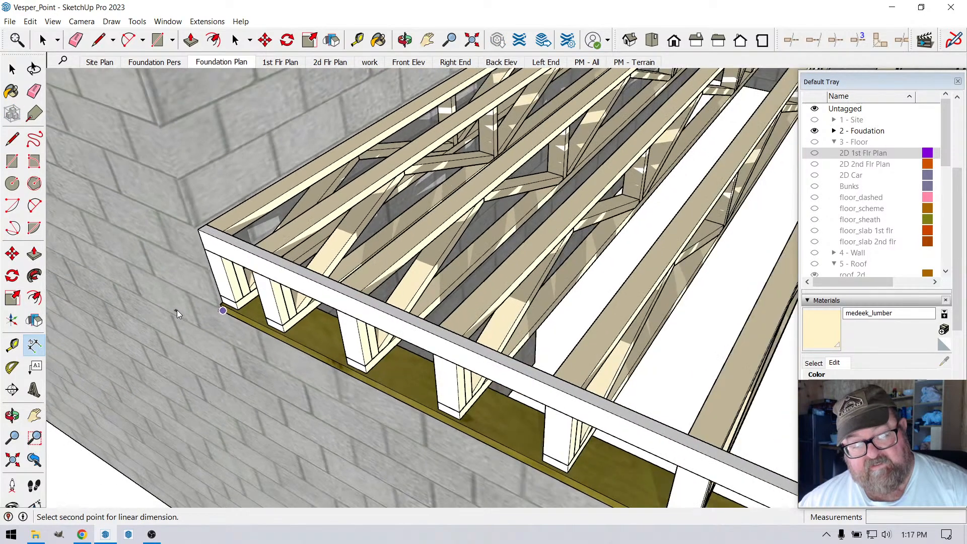
pyautogui.scroll(-6, 239, 246)
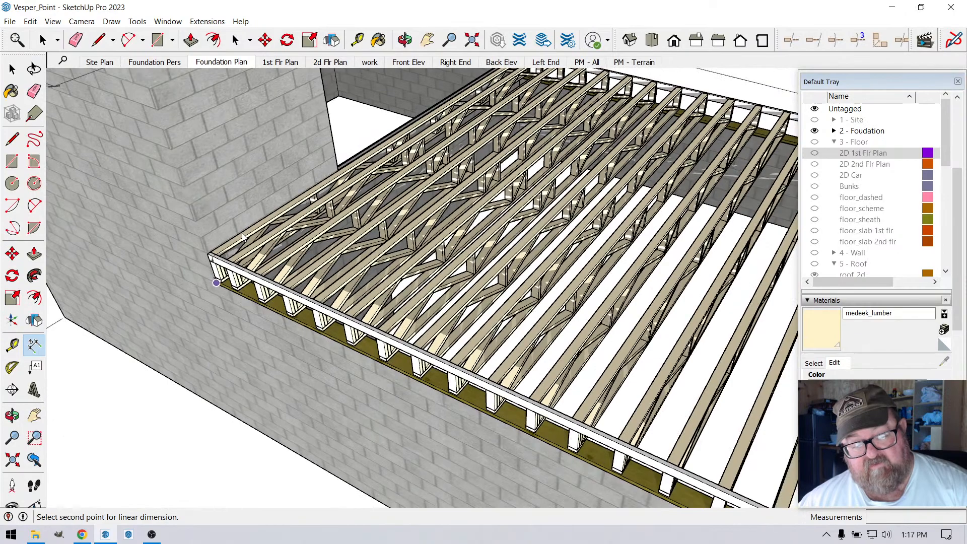
pyautogui.scroll(8, 580, 417)
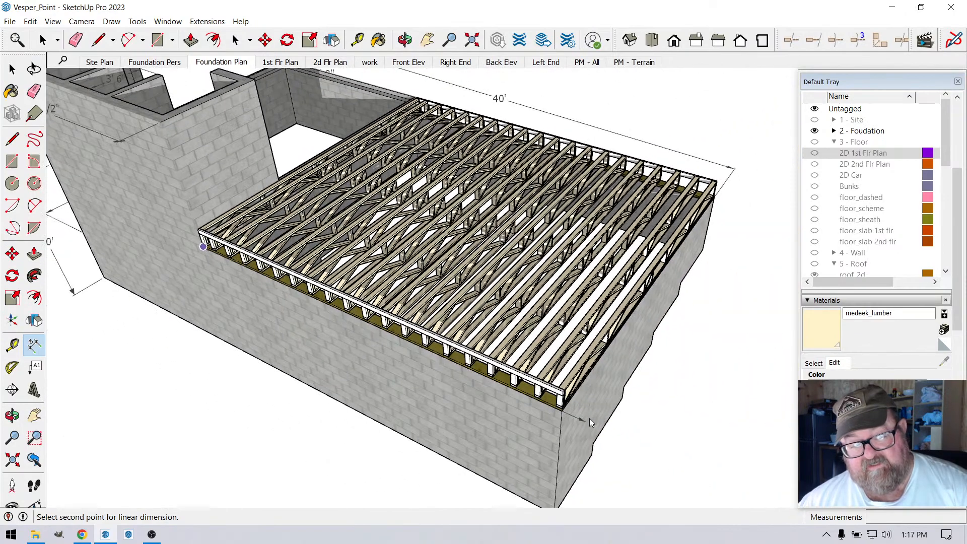
pyautogui.scroll(6, 541, 417)
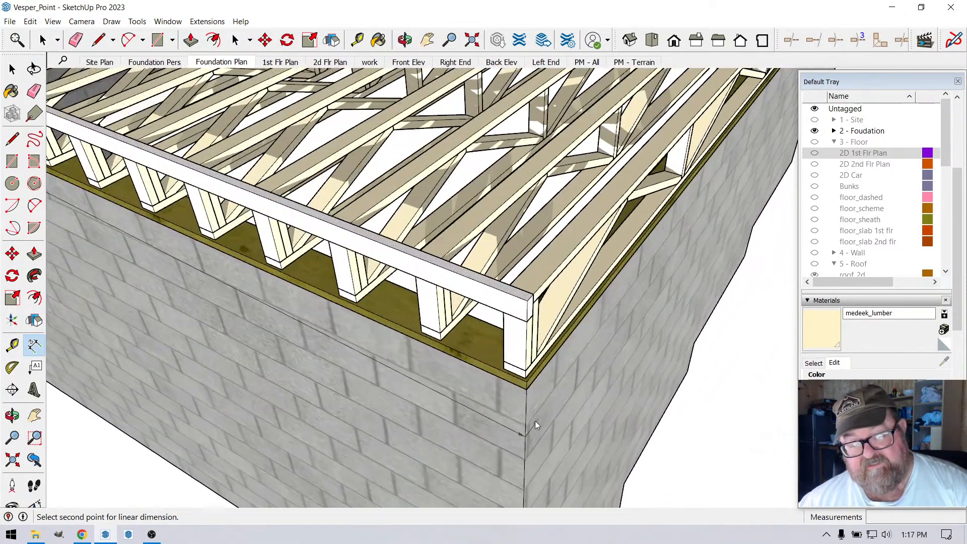
pyautogui.scroll(2, 514, 378)
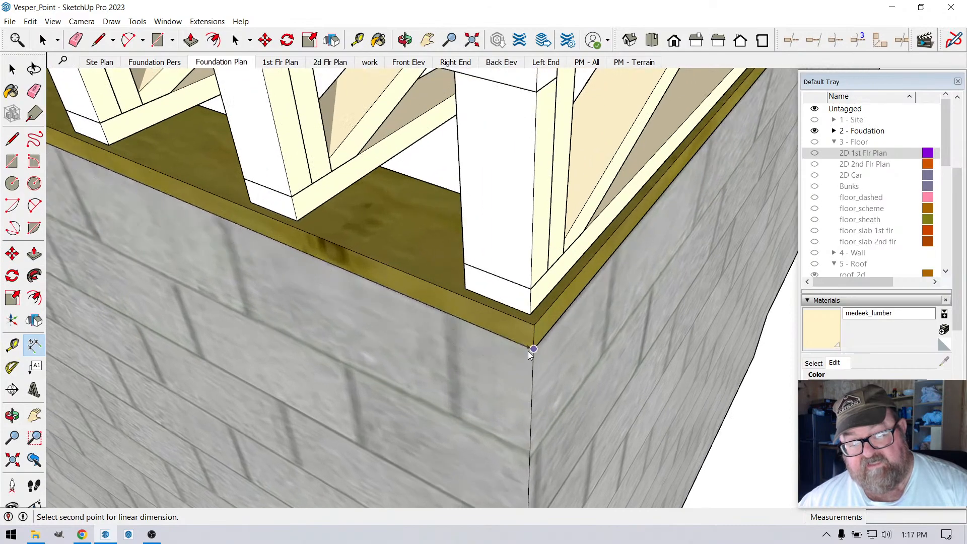
pyautogui.click(532, 350)
pyautogui.scroll(-4, 517, 374)
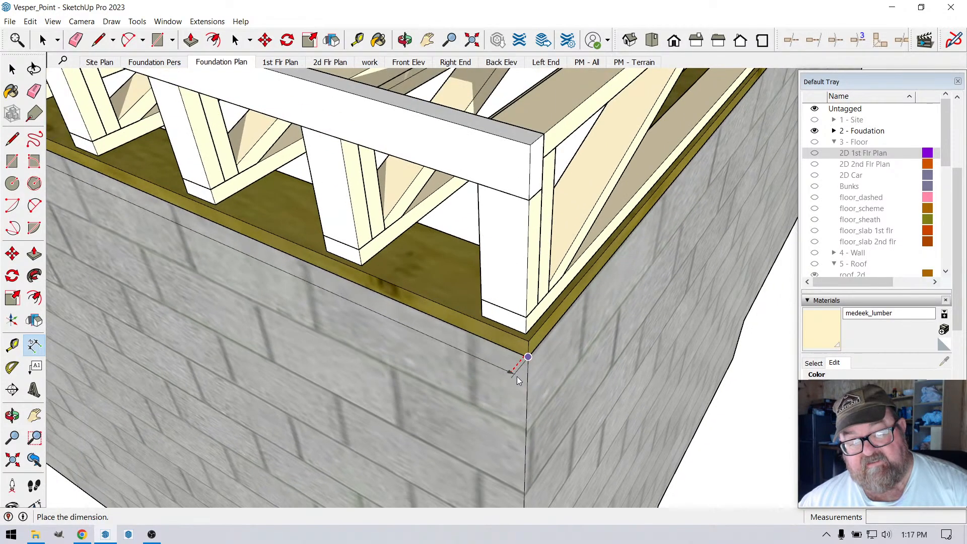
pyautogui.scroll(-6, 514, 382)
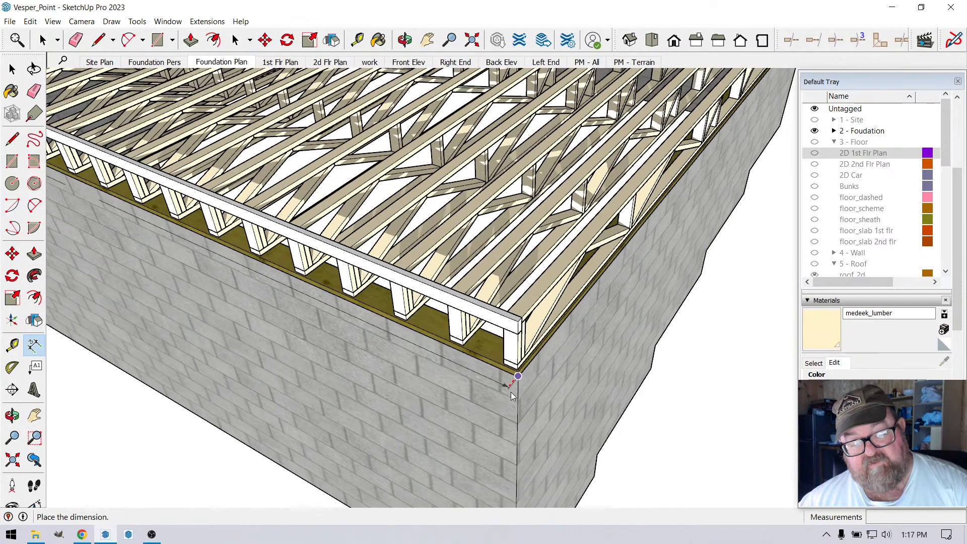
pyautogui.scroll(-5, 512, 397)
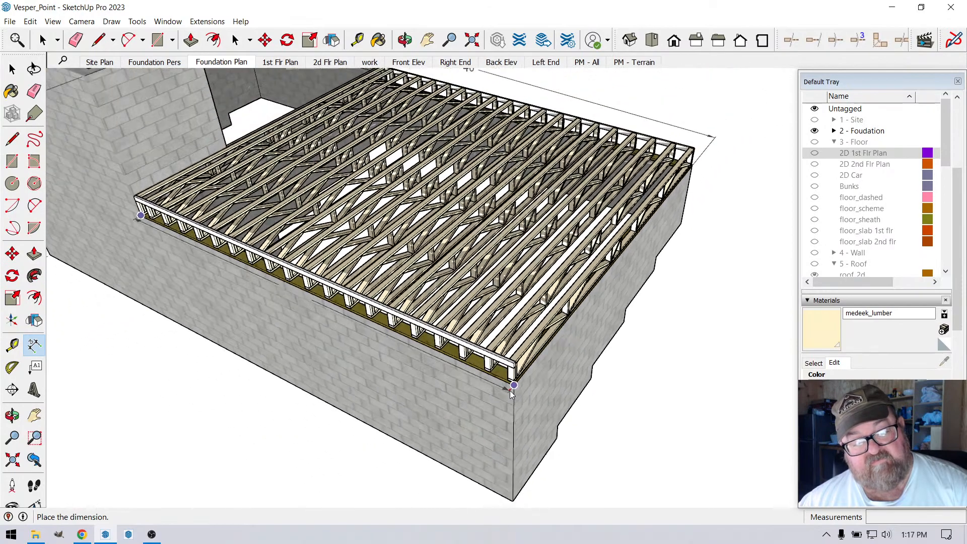
pyautogui.scroll(-5, 506, 407)
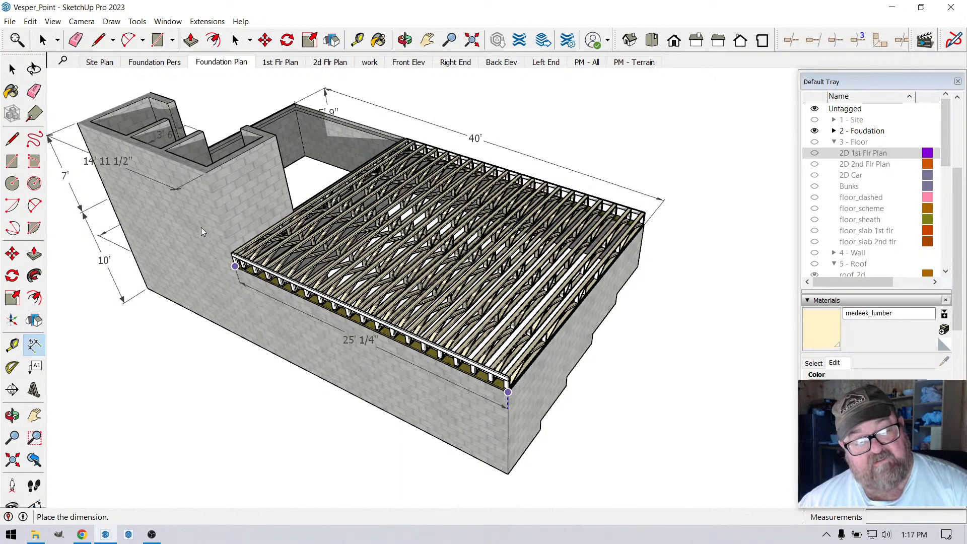
pyautogui.click(268, 319)
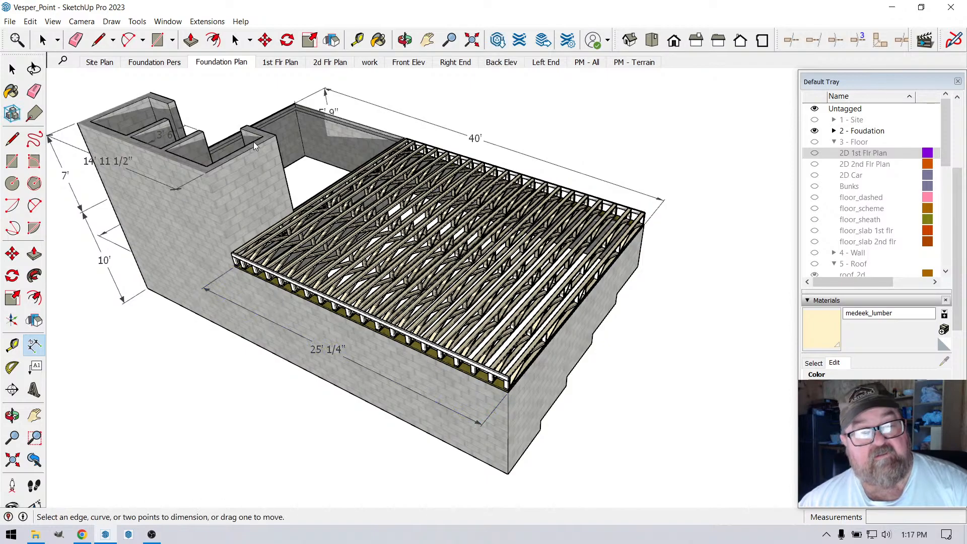
# - Return to the Foundation Plan scene and align the trussed floor's width dimension with the adjacent 14' 11 1/2" dimension
pyautogui.click(277, 63)
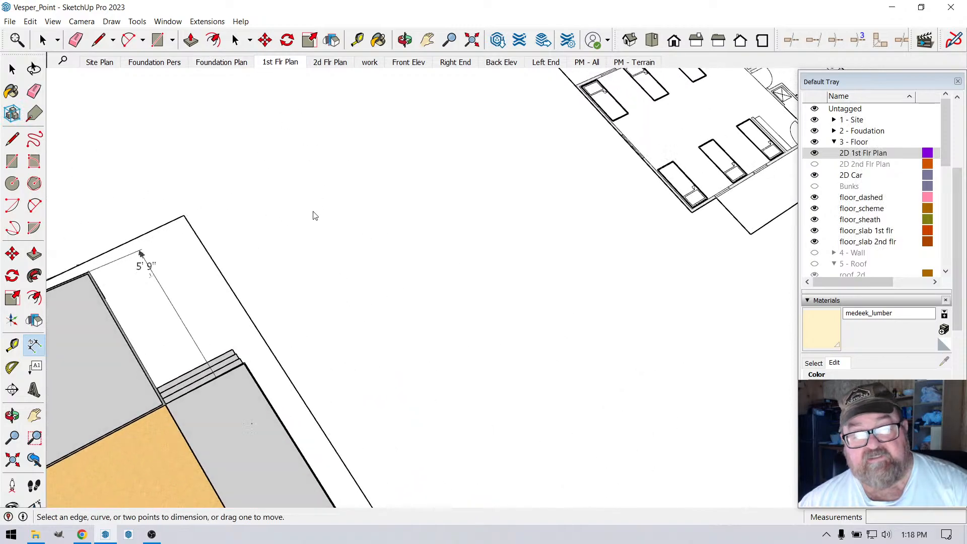
pyautogui.click(213, 64)
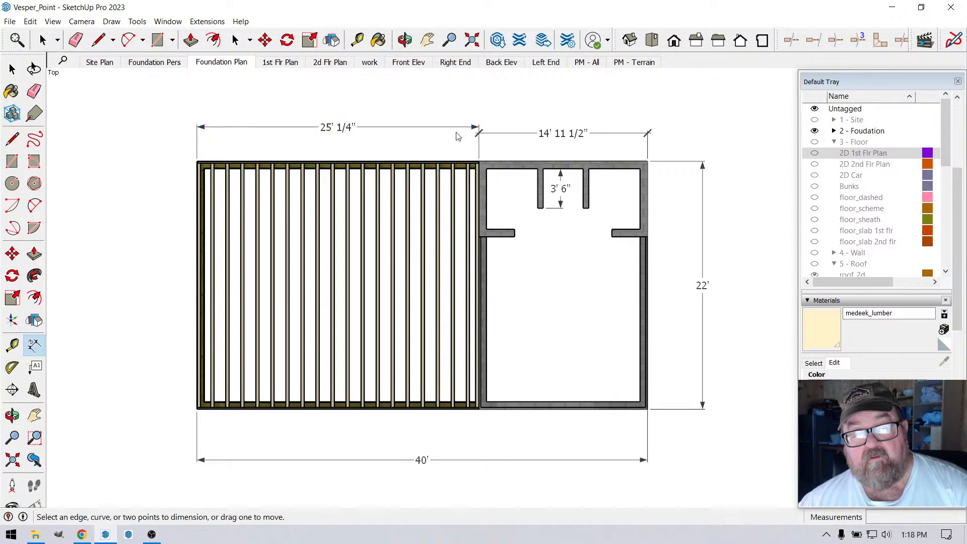
pyautogui.click(473, 127)
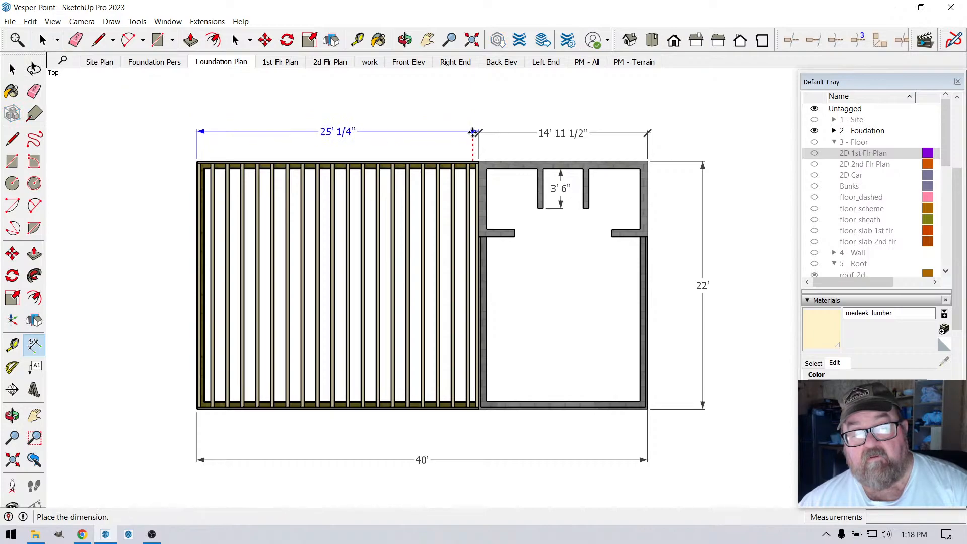
pyautogui.click(473, 132)
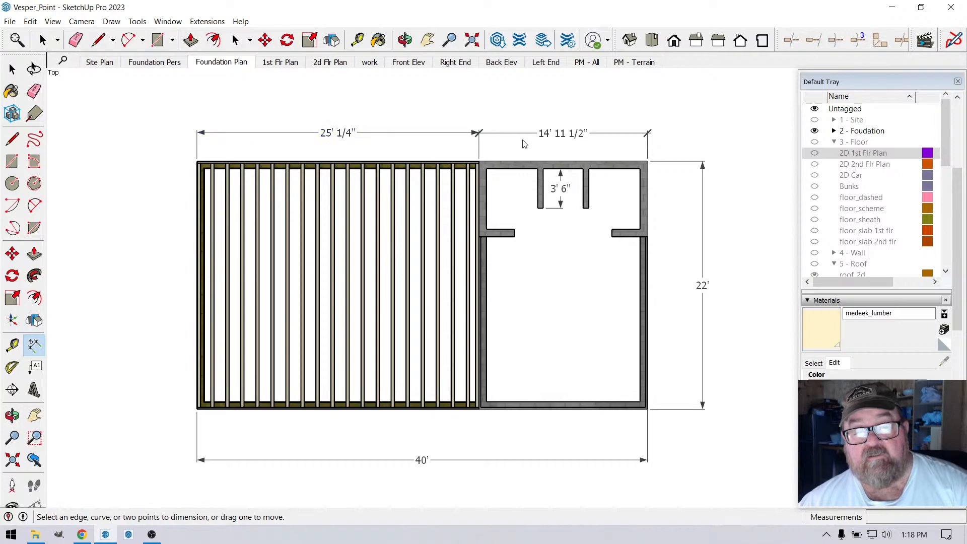
pyautogui.click(381, 132)
pyautogui.scroll(3, 827, 187)
pyautogui.click(940, 208)
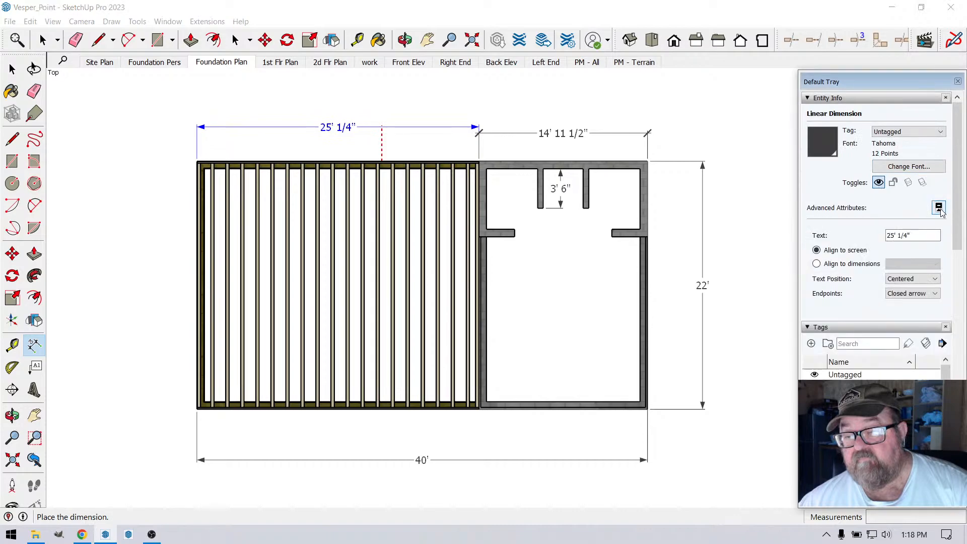
pyautogui.click(496, 129)
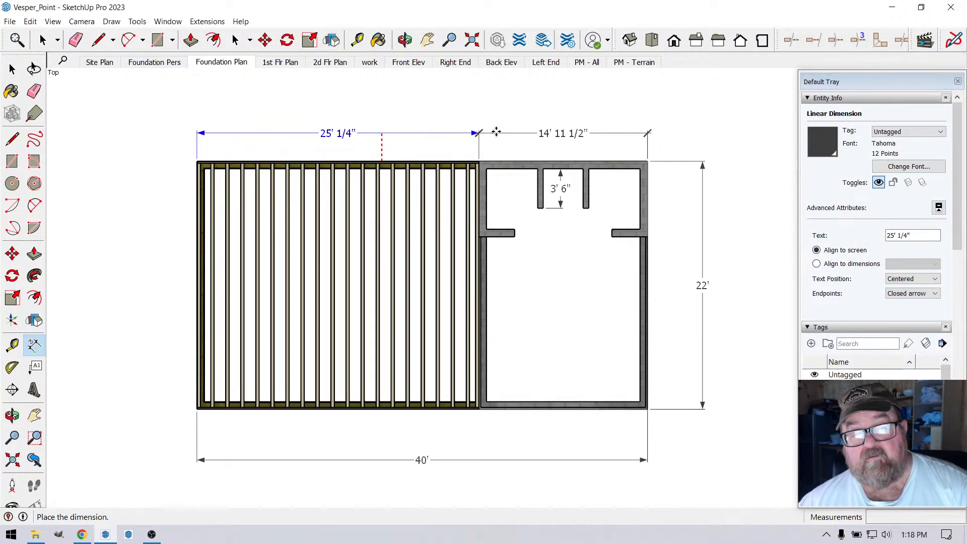
# - Set the endpoints of the four outer plan dimensions to Slash
pyautogui.click(43, 41)
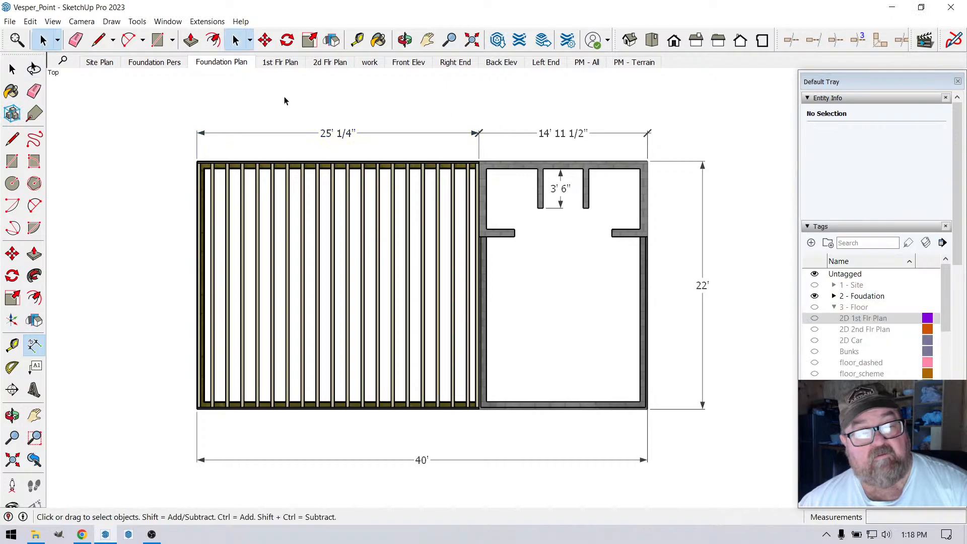
pyautogui.click(349, 135)
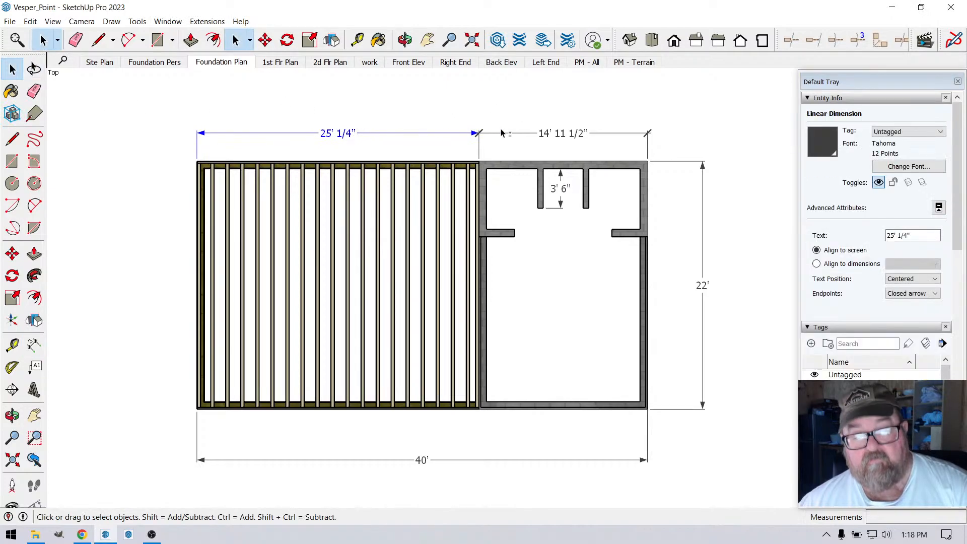
pyautogui.keyDown('shift'); pyautogui.click(546, 142); pyautogui.keyUp('shift')
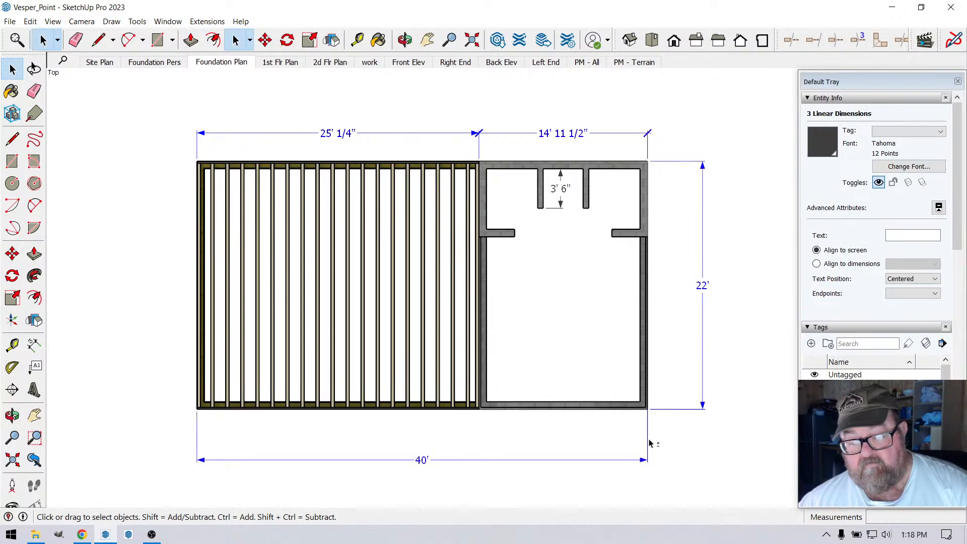
pyautogui.click(939, 208)
pyautogui.click(939, 208)
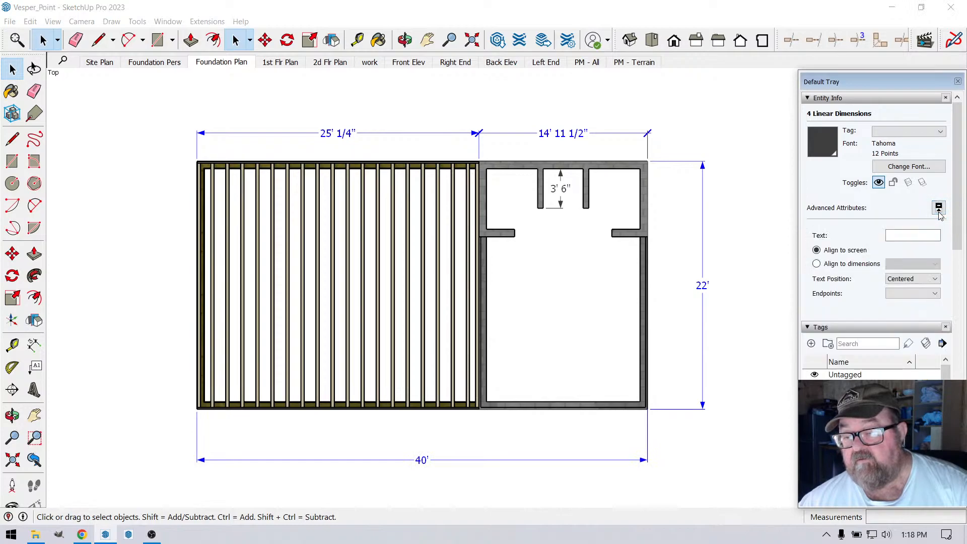
pyautogui.click(936, 294)
pyautogui.click(907, 308)
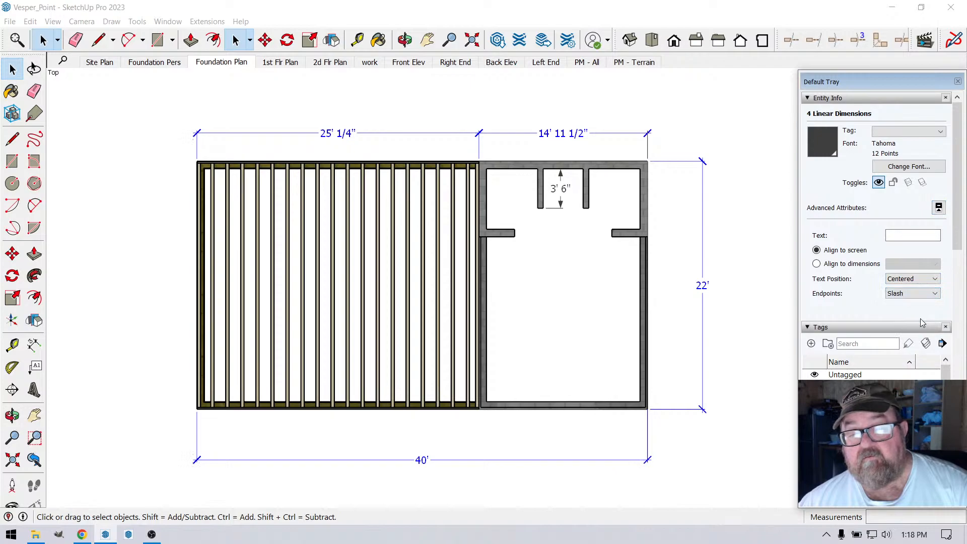
pyautogui.click(936, 294)
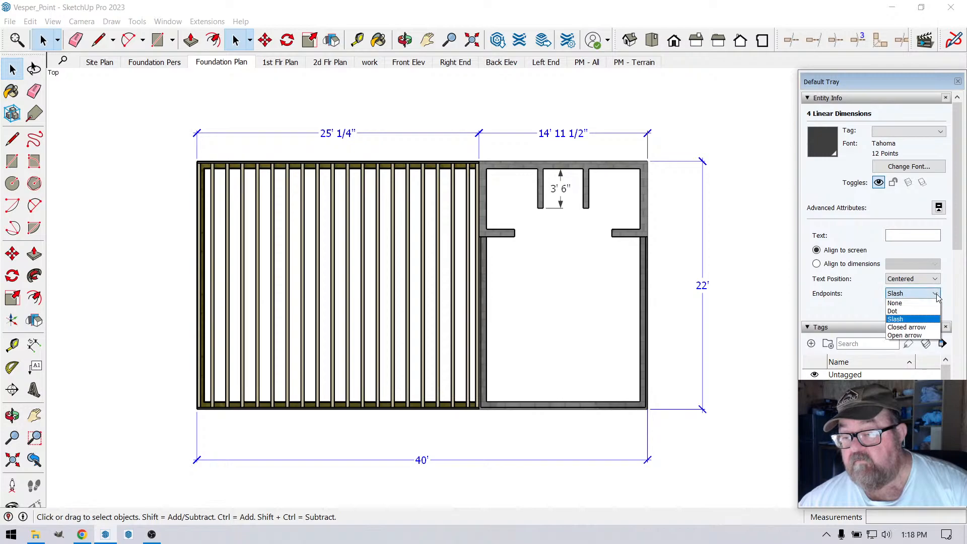
pyautogui.click(751, 218)
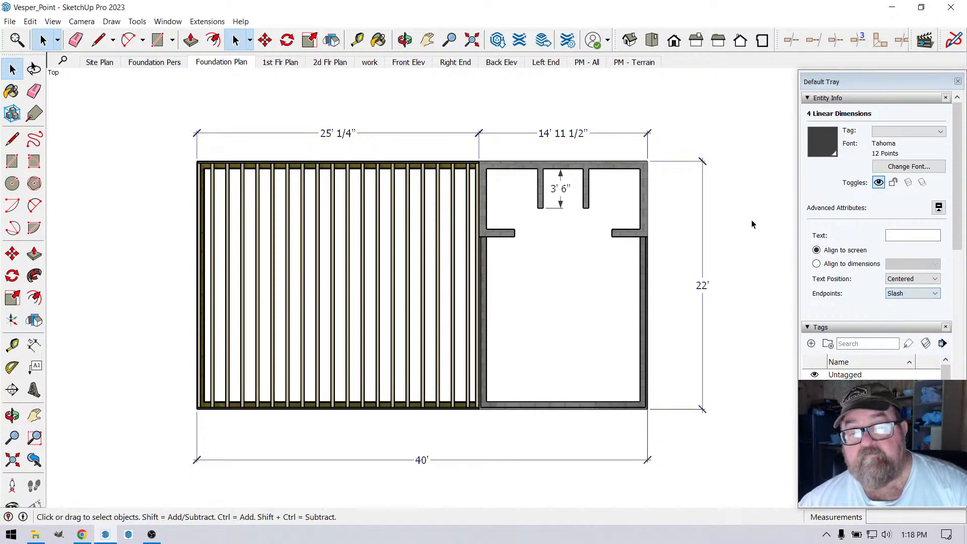
pyautogui.click(761, 215)
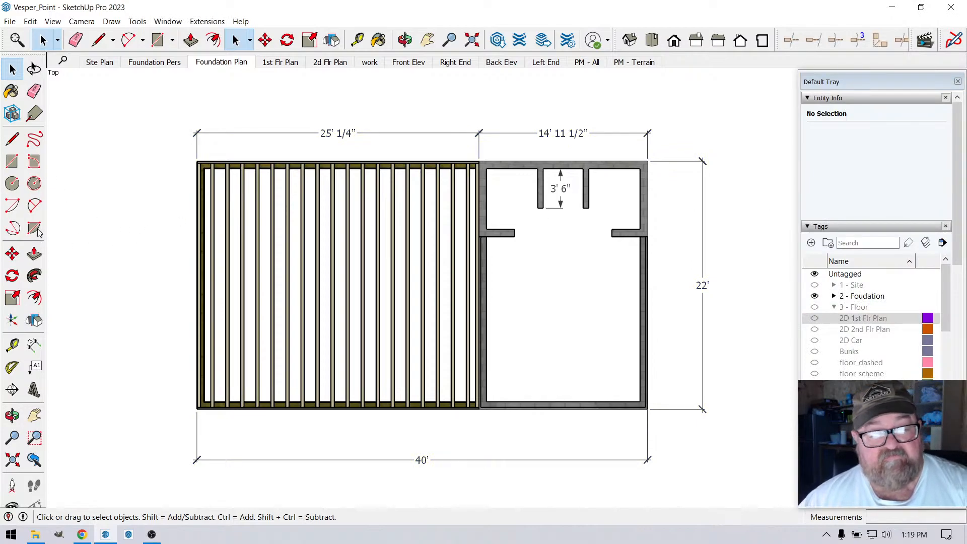
# - Assign the trussed floor's width dimension to the dims tag
pyautogui.click(214, 137)
pyautogui.click(940, 131)
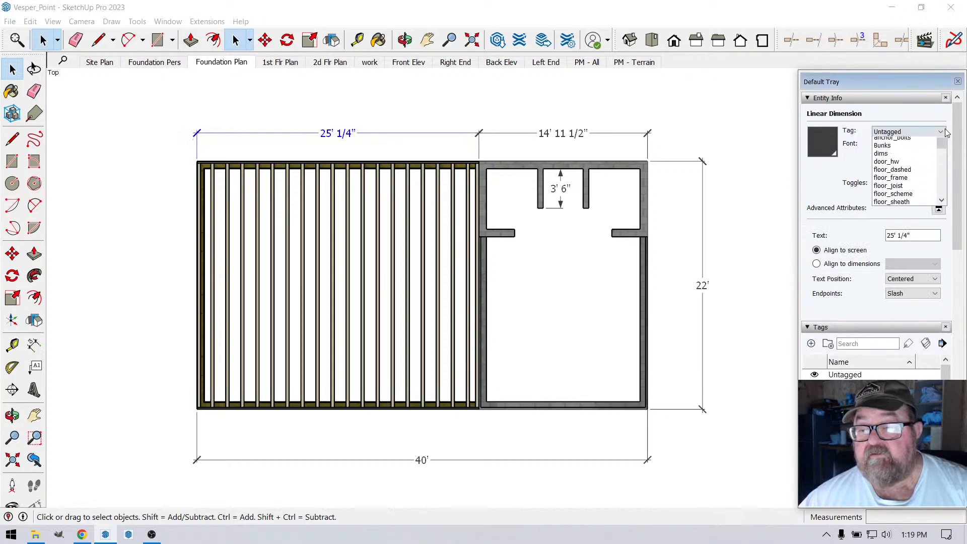
pyautogui.click(910, 191)
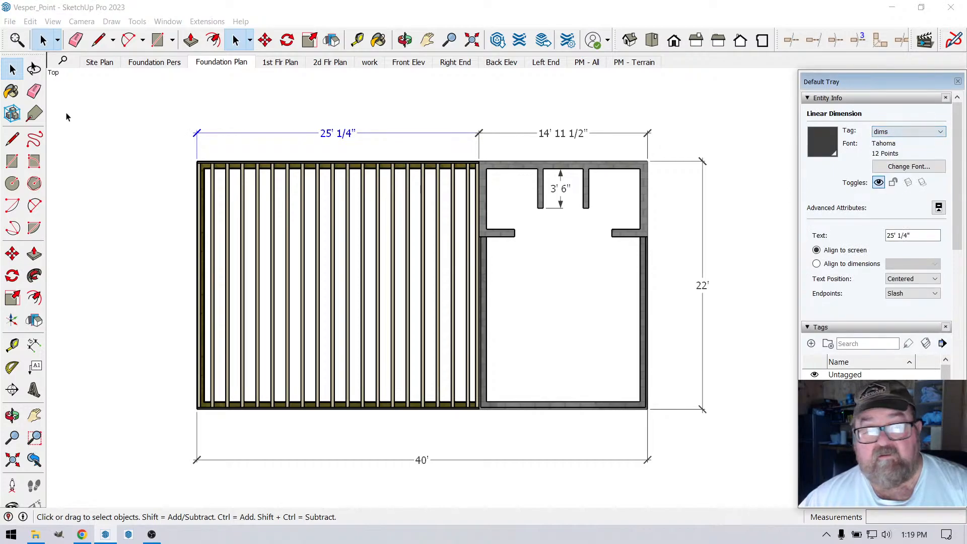
pyautogui.click(68, 93)
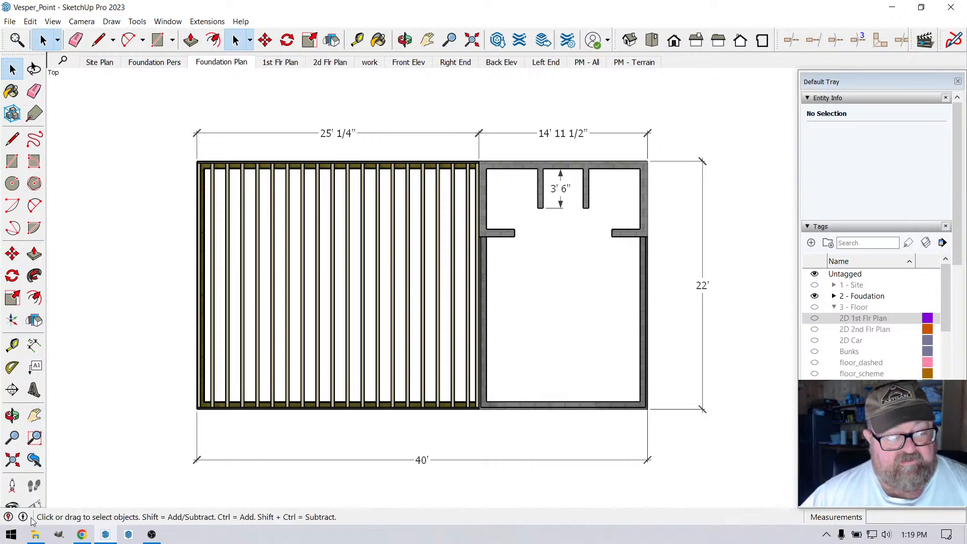
# - Switch to Gmail in Chrome, start a new message and paste the foundation plan screenshot above the signature
pyautogui.click(80, 535)
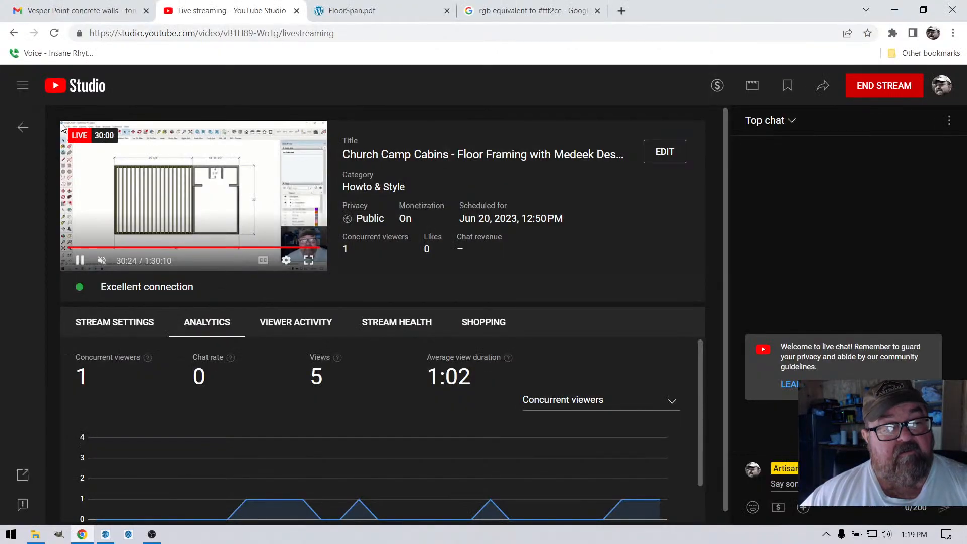
pyautogui.click(71, 11)
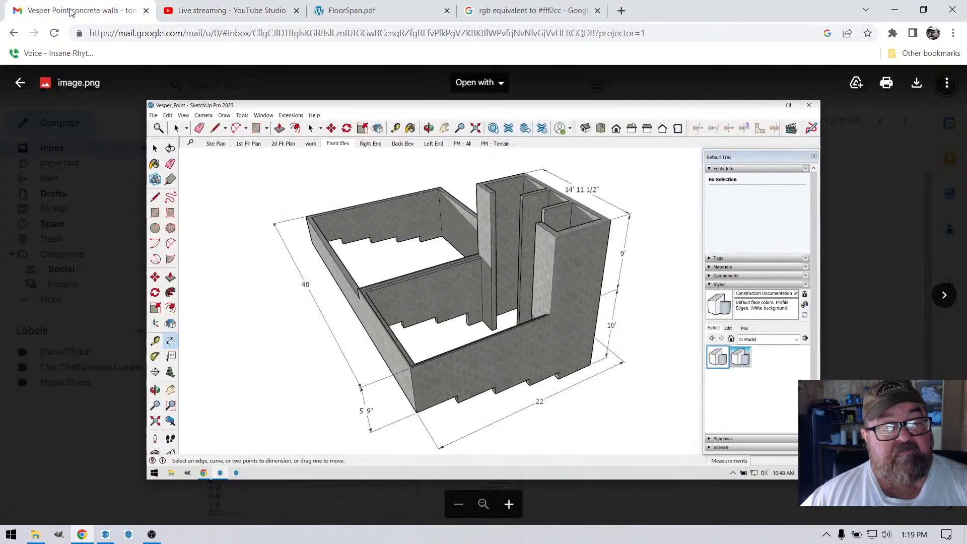
pyautogui.click(15, 84)
pyautogui.click(81, 127)
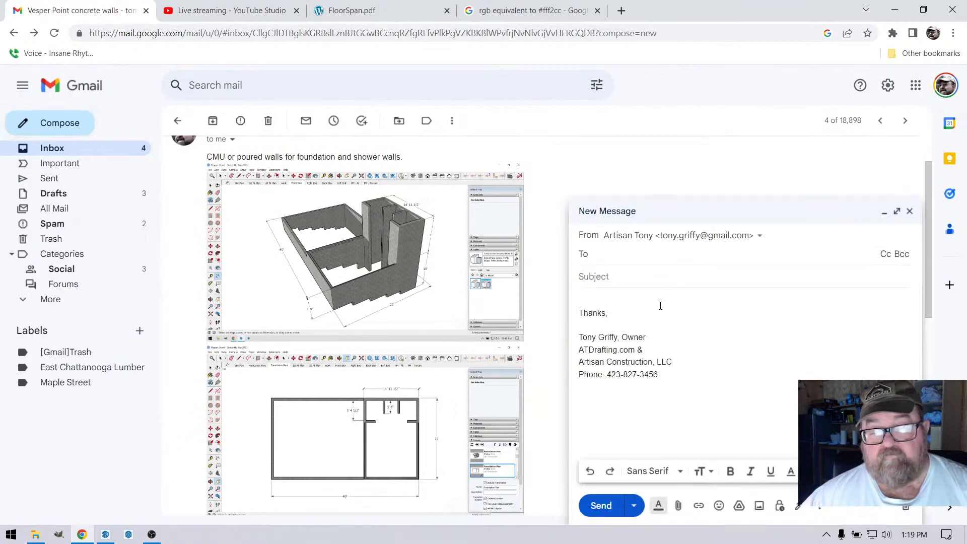
pyautogui.click(593, 296)
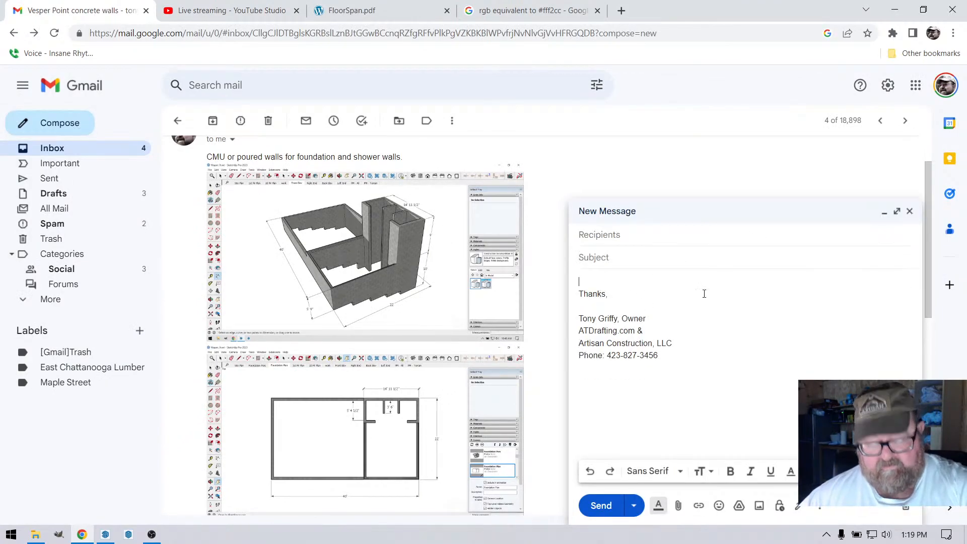
pyautogui.hotkey('ctrl', 'v')
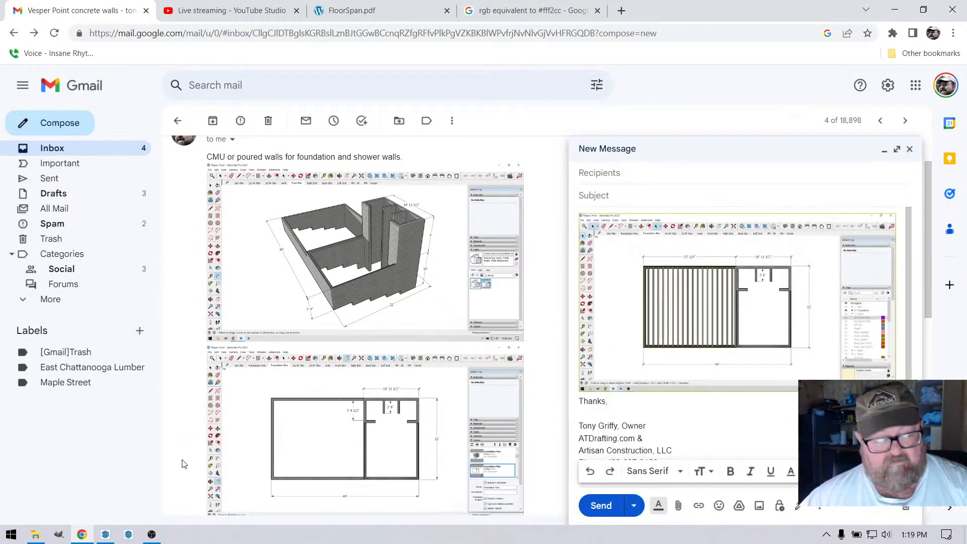
# - Return to SketchUp, open the Foundation Pers scene and frame the whole trussed floor with the tall block walls behind it for a screenshot
pyautogui.hotkey('alt', 'Tab')
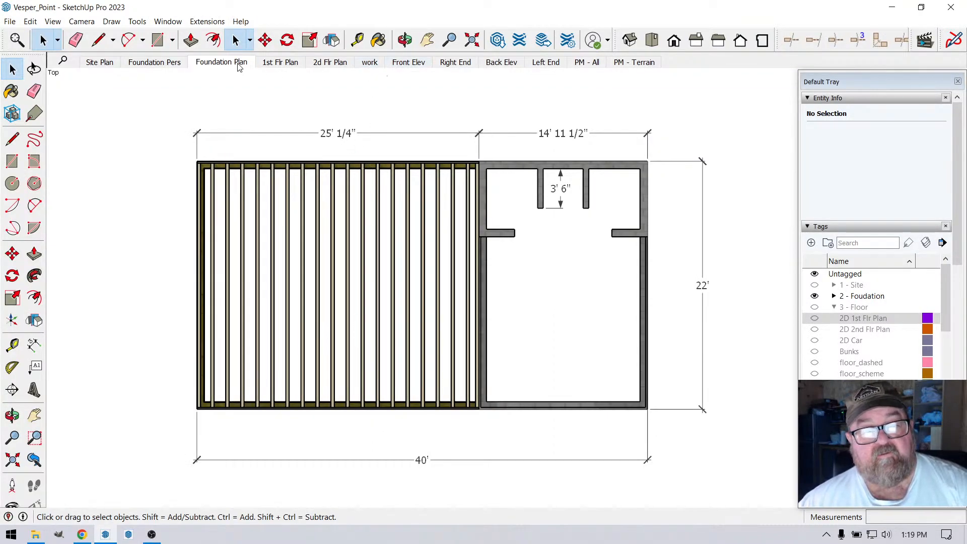
pyautogui.click(157, 64)
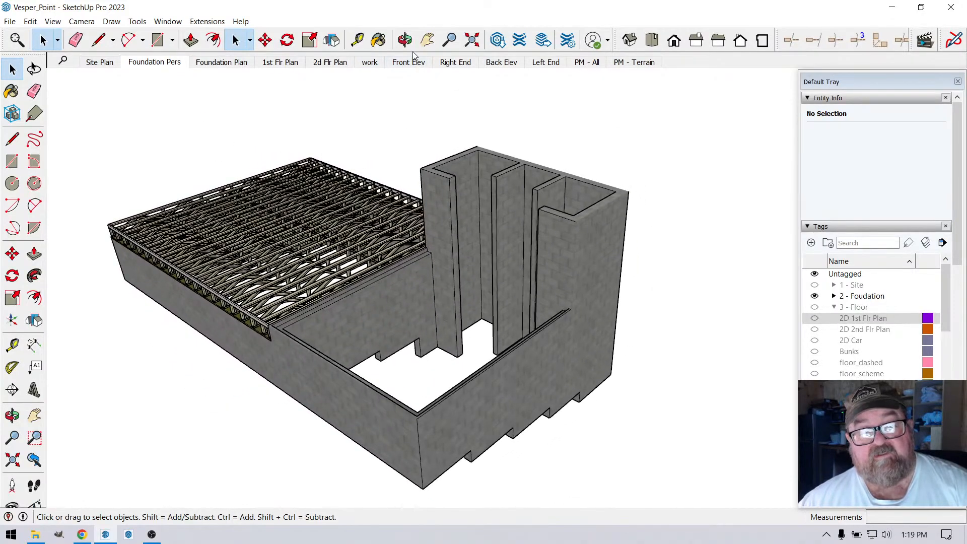
pyautogui.click(405, 40)
pyautogui.moveTo(409, 152); pyautogui.dragTo(594, 239)
pyautogui.scroll(3, 405, 388)
pyautogui.scroll(-1, 554, 303)
pyautogui.moveTo(492, 357); pyautogui.dragTo(396, 347)
pyautogui.scroll(3, 395, 347)
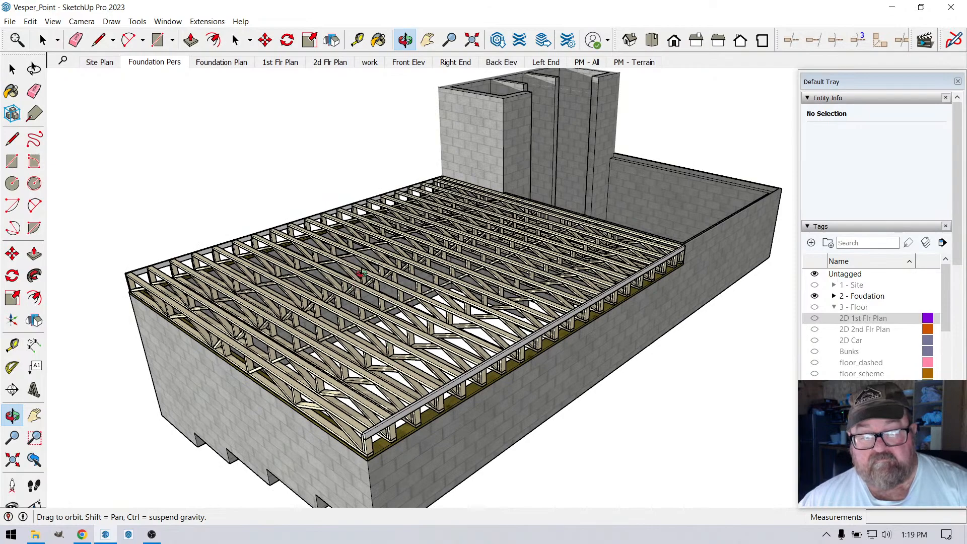
pyautogui.scroll(-1, 361, 273)
pyautogui.moveTo(378, 320); pyautogui.dragTo(366, 356)
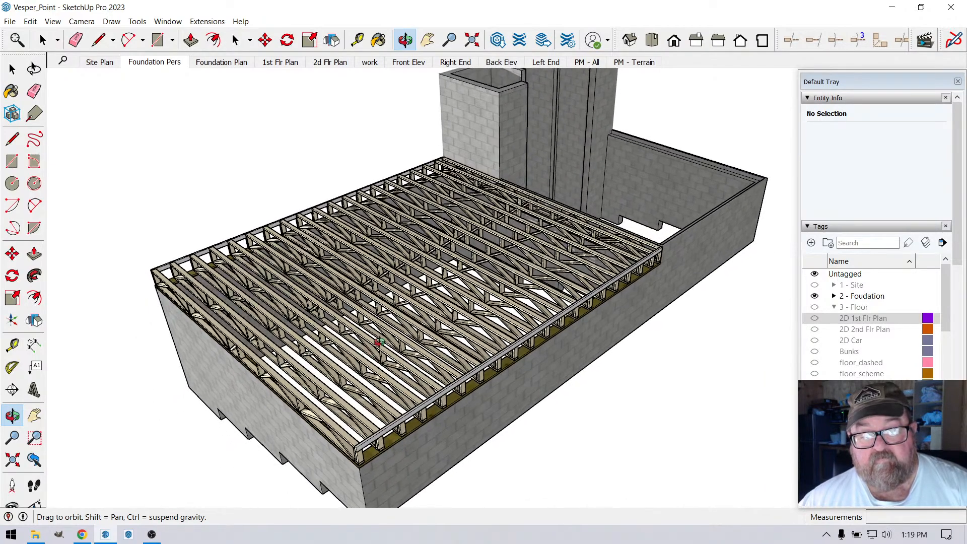
pyautogui.scroll(-2, 378, 343)
pyautogui.scroll(1, 401, 291)
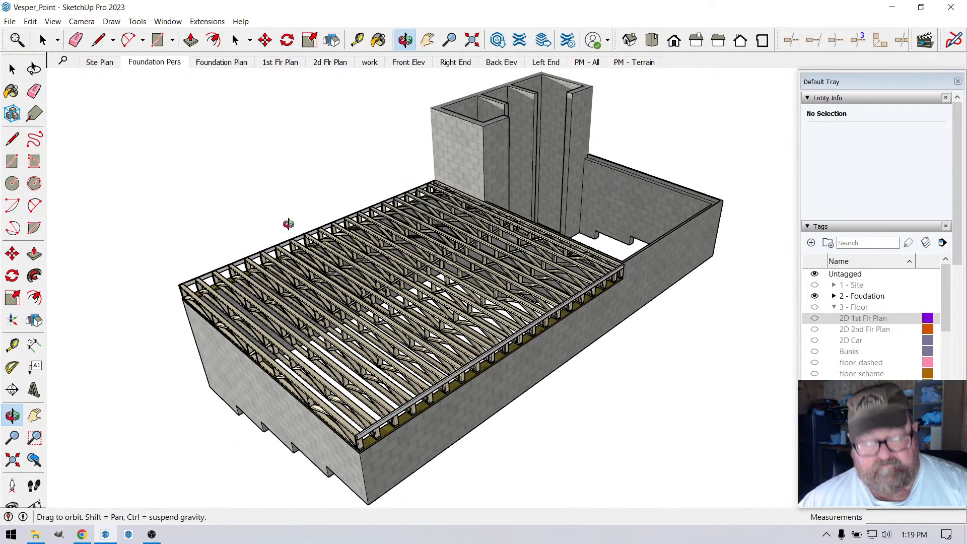
pyautogui.click(427, 39)
pyautogui.moveTo(462, 201); pyautogui.dragTo(452, 215)
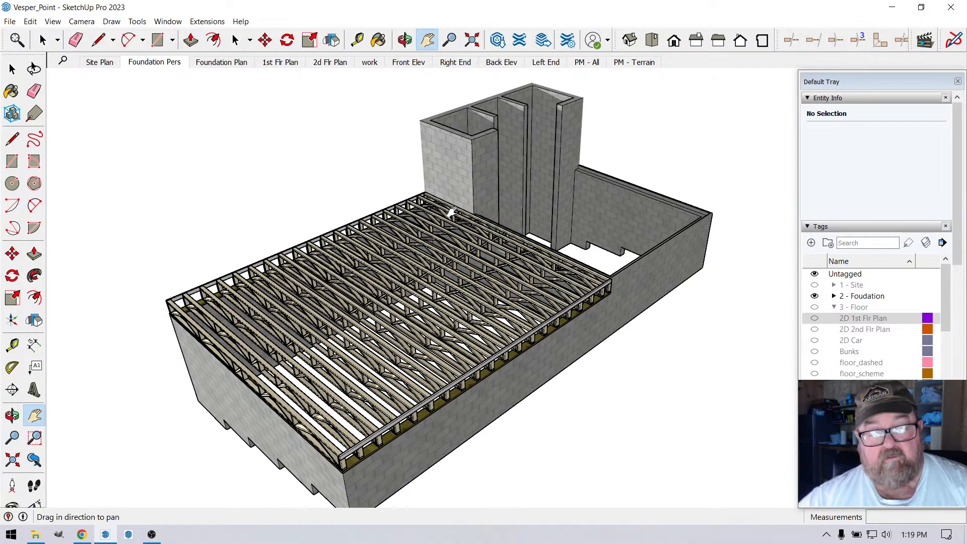
# - Switch back to the Gmail draft and paste the perspective framing screenshot on a new line below the plan image
pyautogui.click(82, 534)
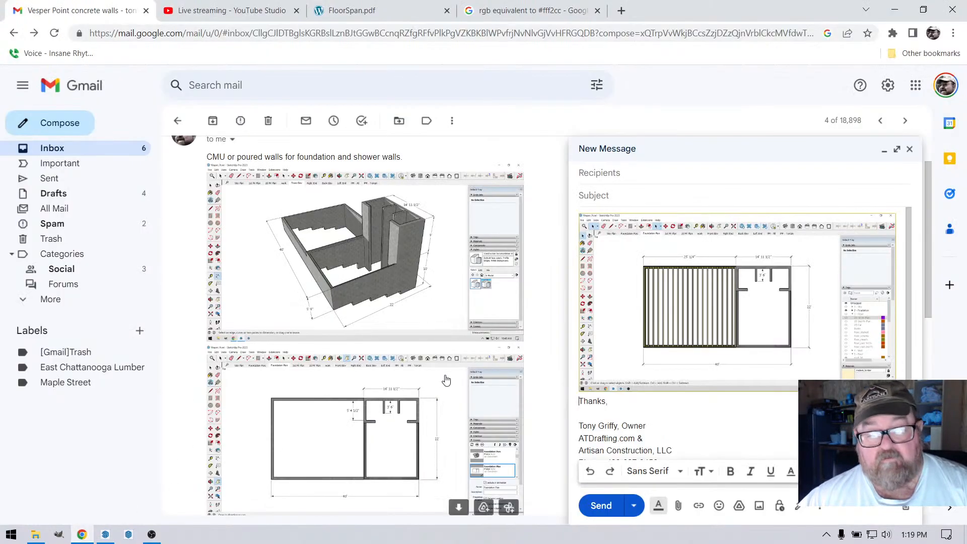
pyautogui.click(583, 398)
pyautogui.press('Return')
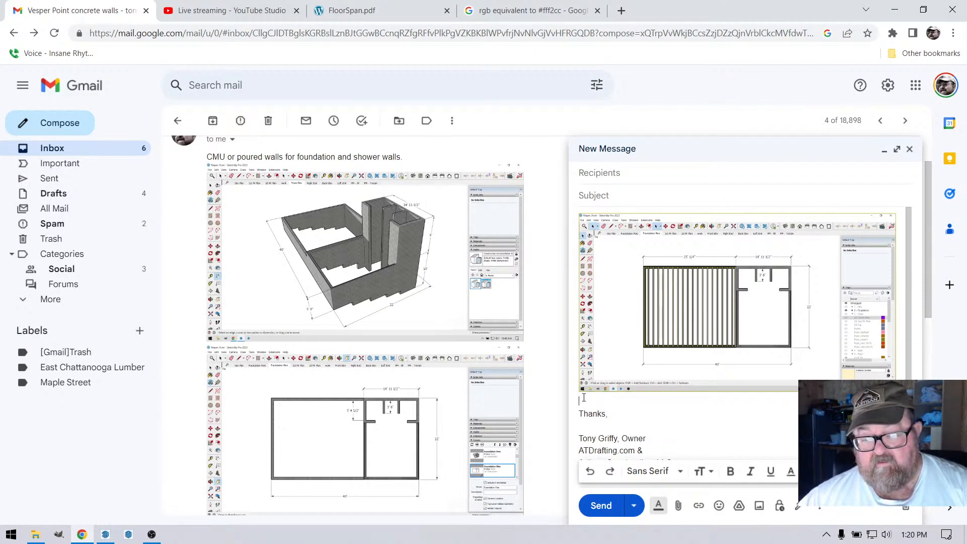
pyautogui.hotkey('ctrl', 'v')
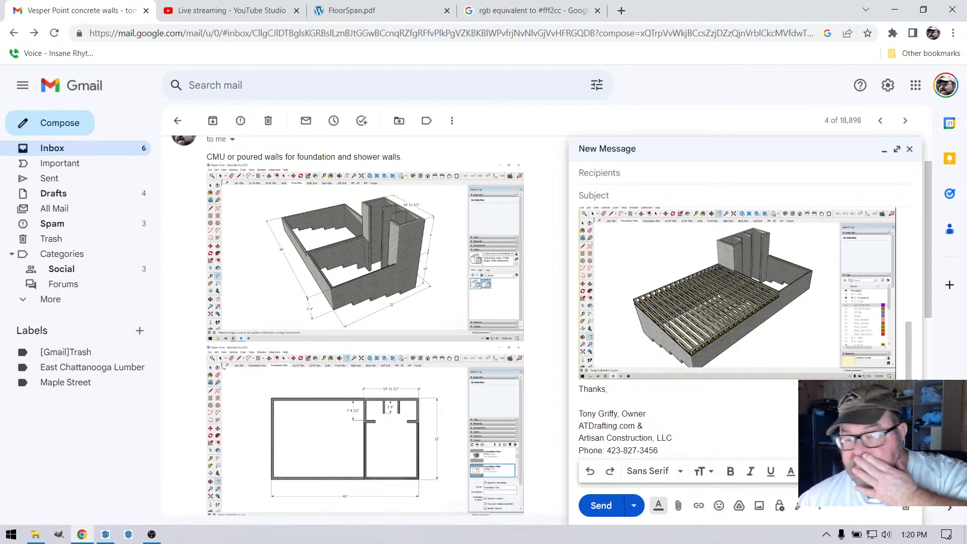
pyautogui.click(106, 534)
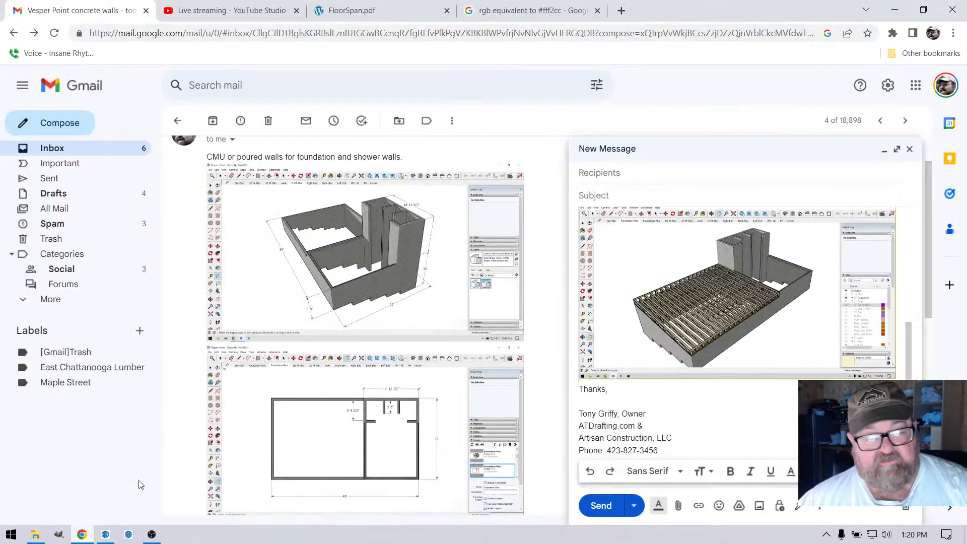
pyautogui.click(82, 535)
pyautogui.click(389, 13)
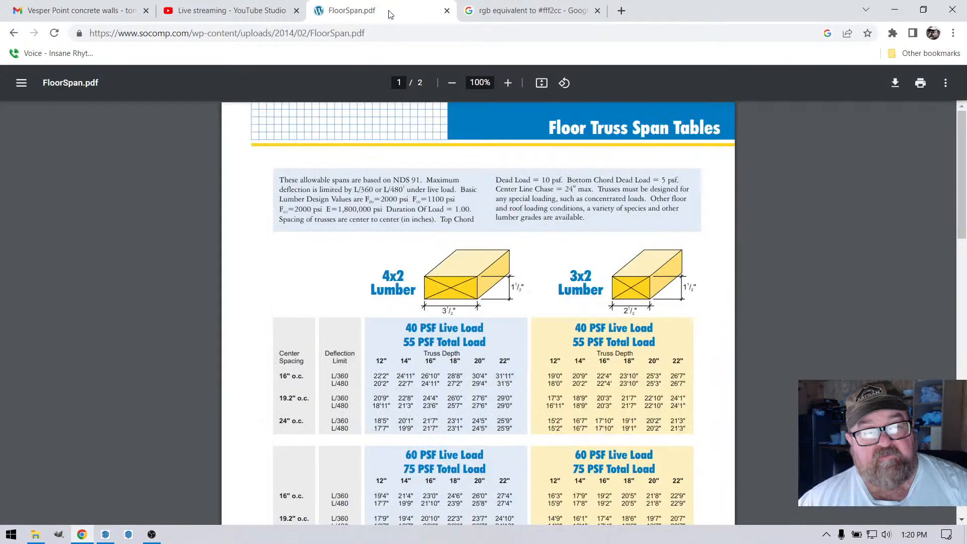
pyautogui.click(487, 14)
# - Switch to the YouTube Studio live streaming page and end the stream
pyautogui.click(252, 12)
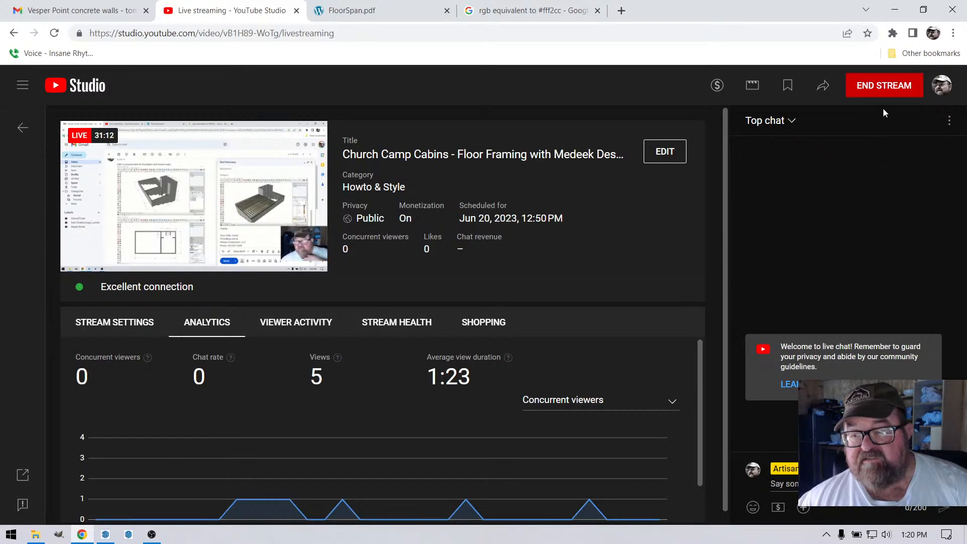
pyautogui.click(893, 82)
pyautogui.click(597, 346)
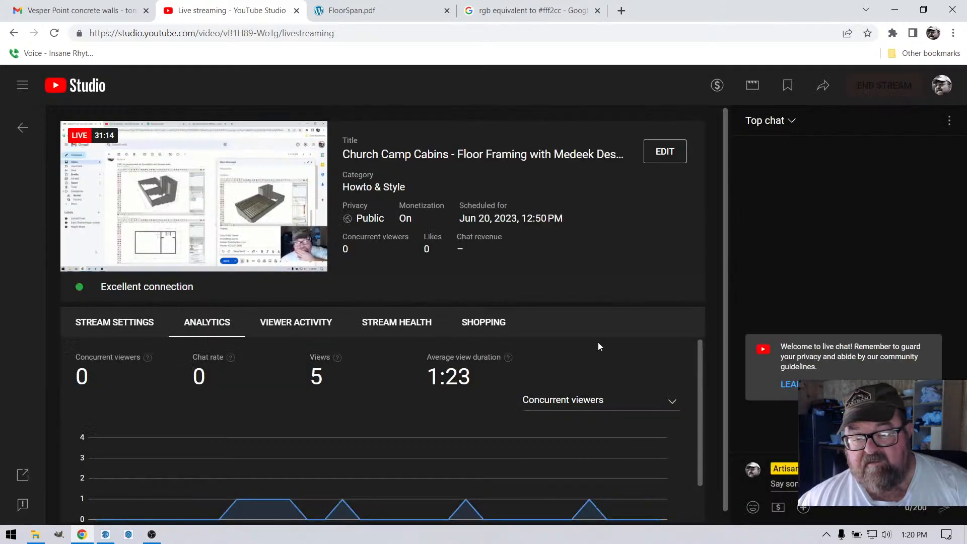